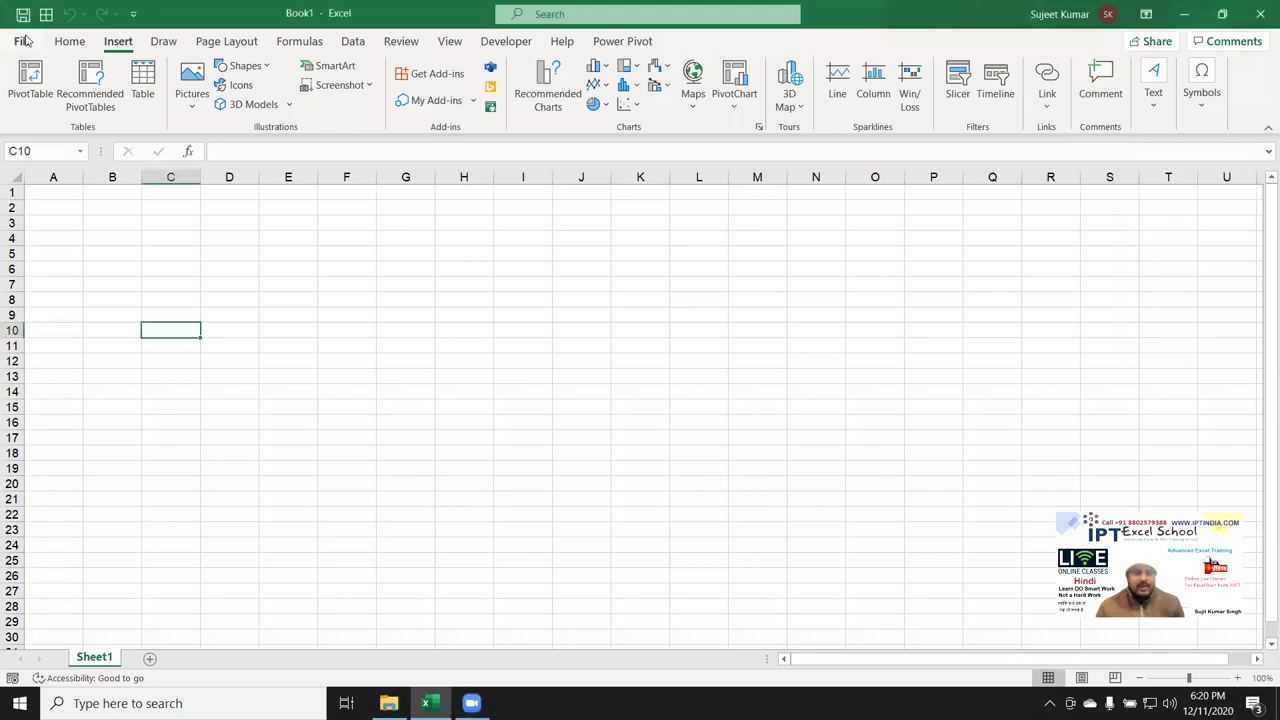
Add a new worksheet and rename the first sheet to Sales
left_click(24, 41)
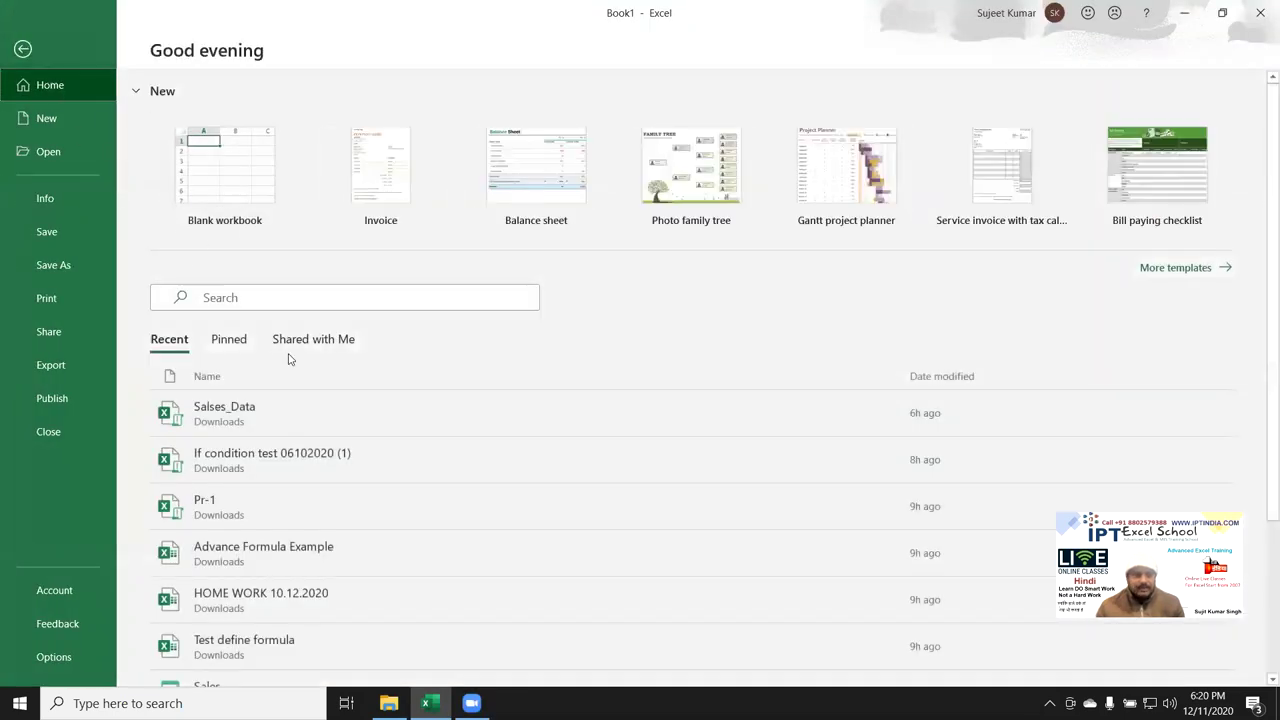
key("Escape")
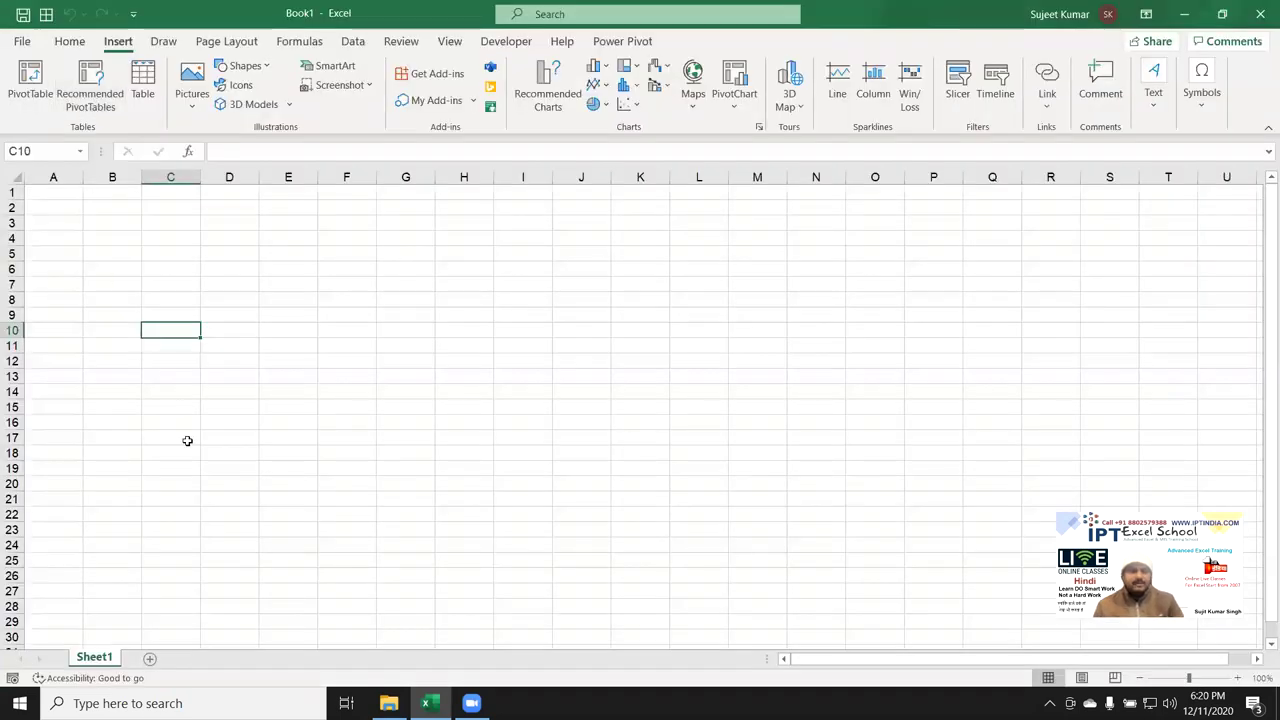
left_click(150, 658)
left_click(110, 660)
mouse_move(110, 660)
left_mouse_down()
mouse_move(137, 670)
mouse_move(109, 658)
left_mouse_up()
left_click(112, 658)
type("Sales")
key("Return")
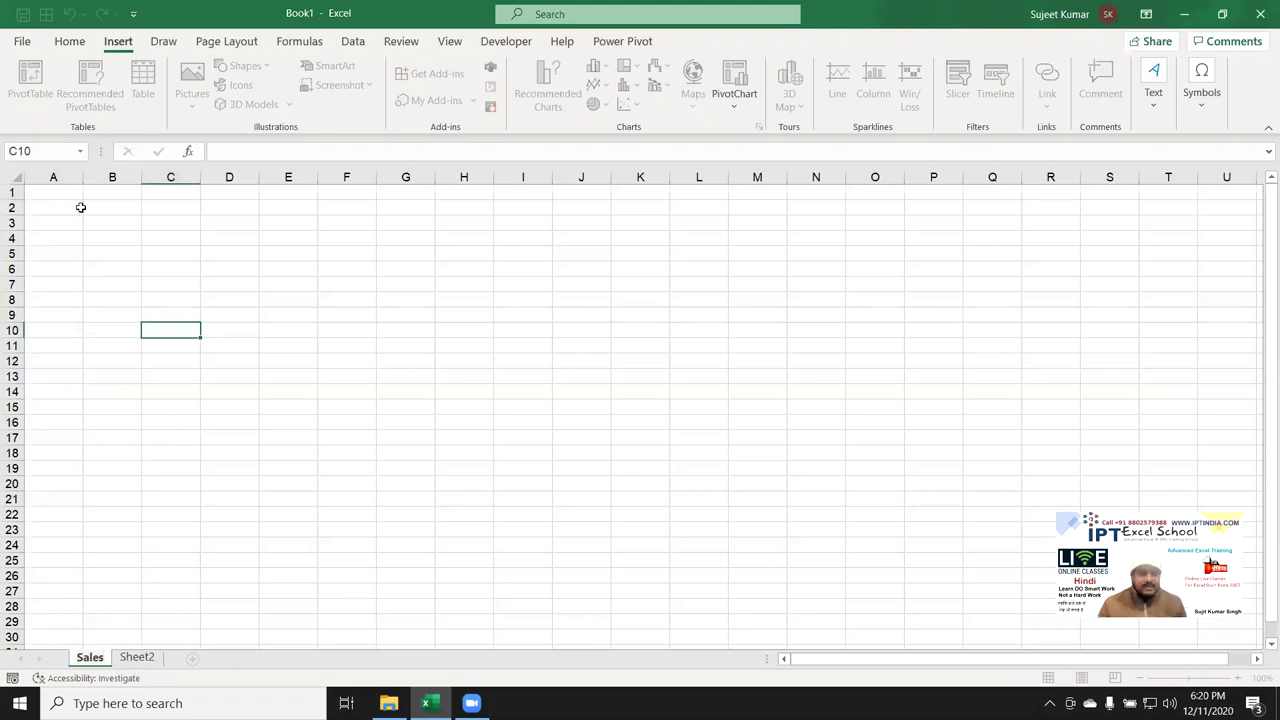
Type the headers ID, Date, CID, PID and Qty across A1:E1
left_click(81, 207)
left_click(74, 191)
type("ID")
key("Tab")
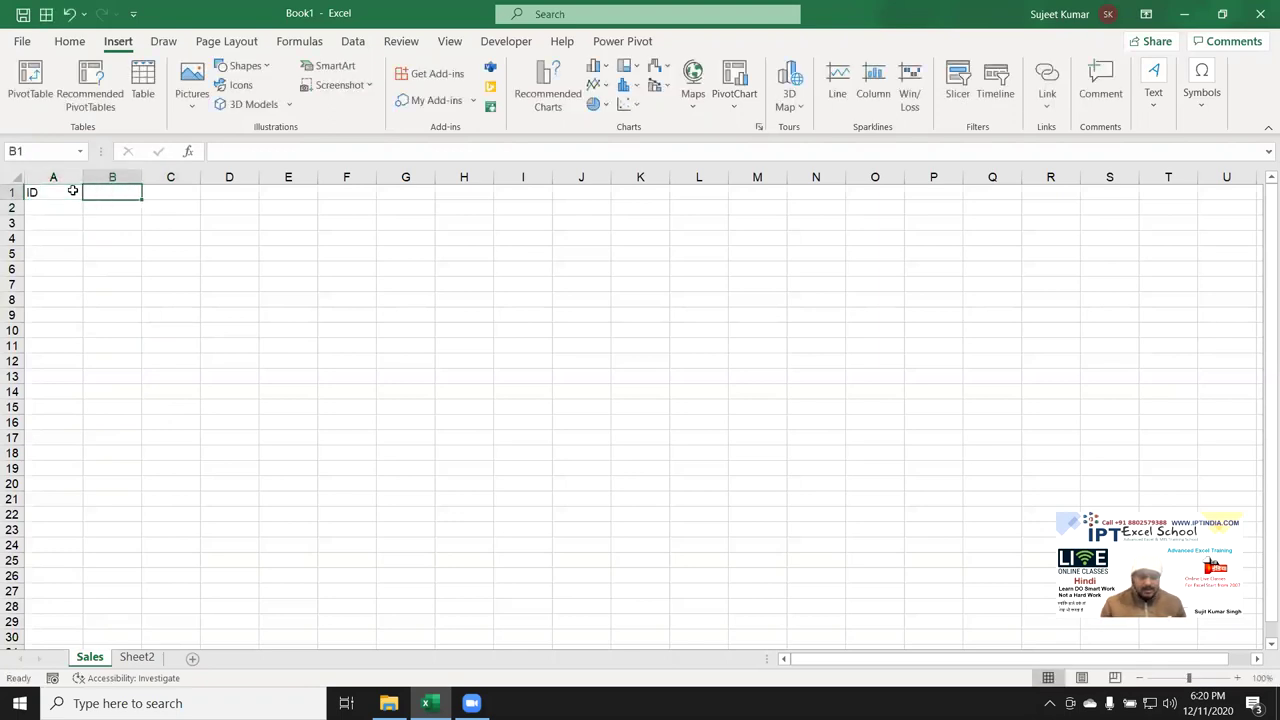
type("Date")
key("Tab")
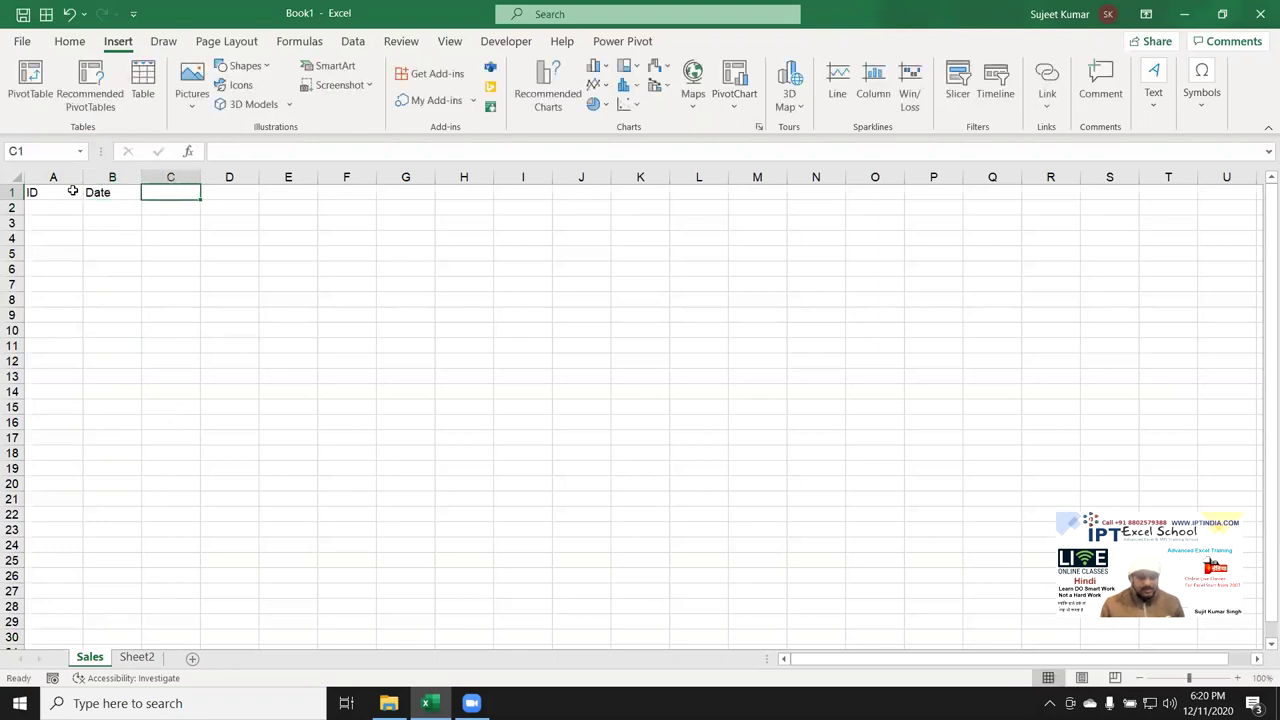
type("CID")
key("Tab")
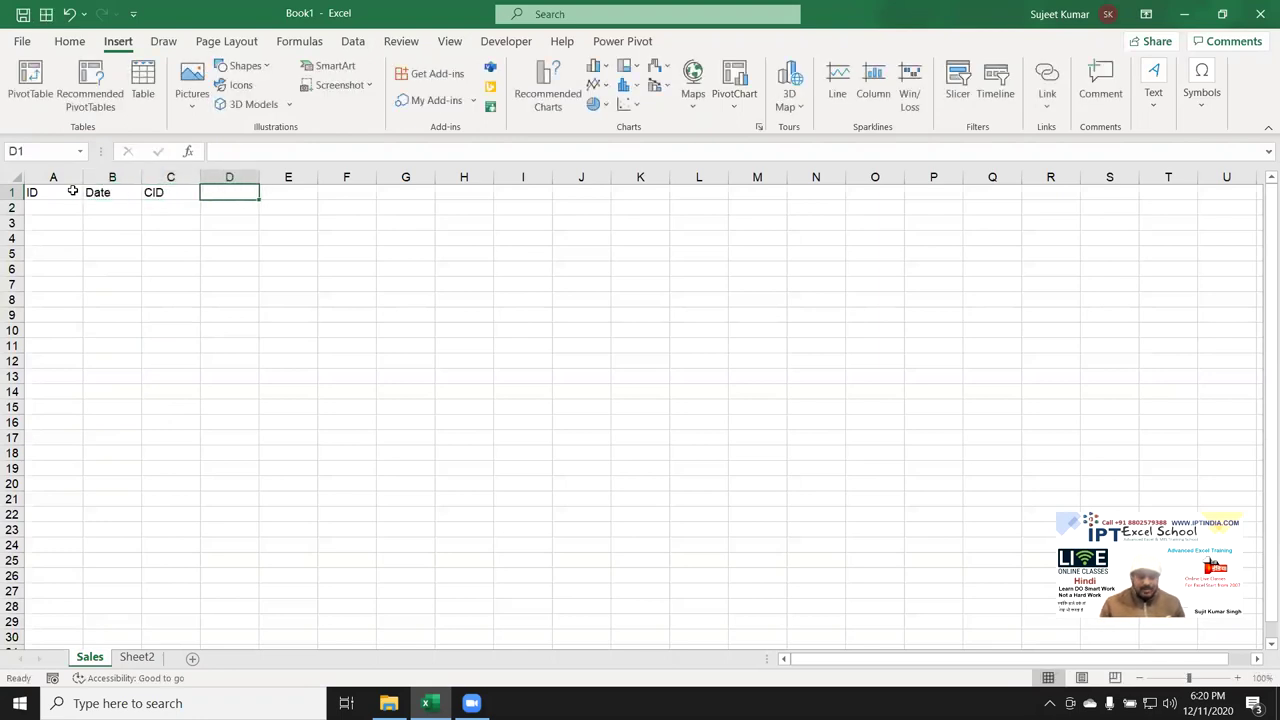
type("PID")
key("Tab")
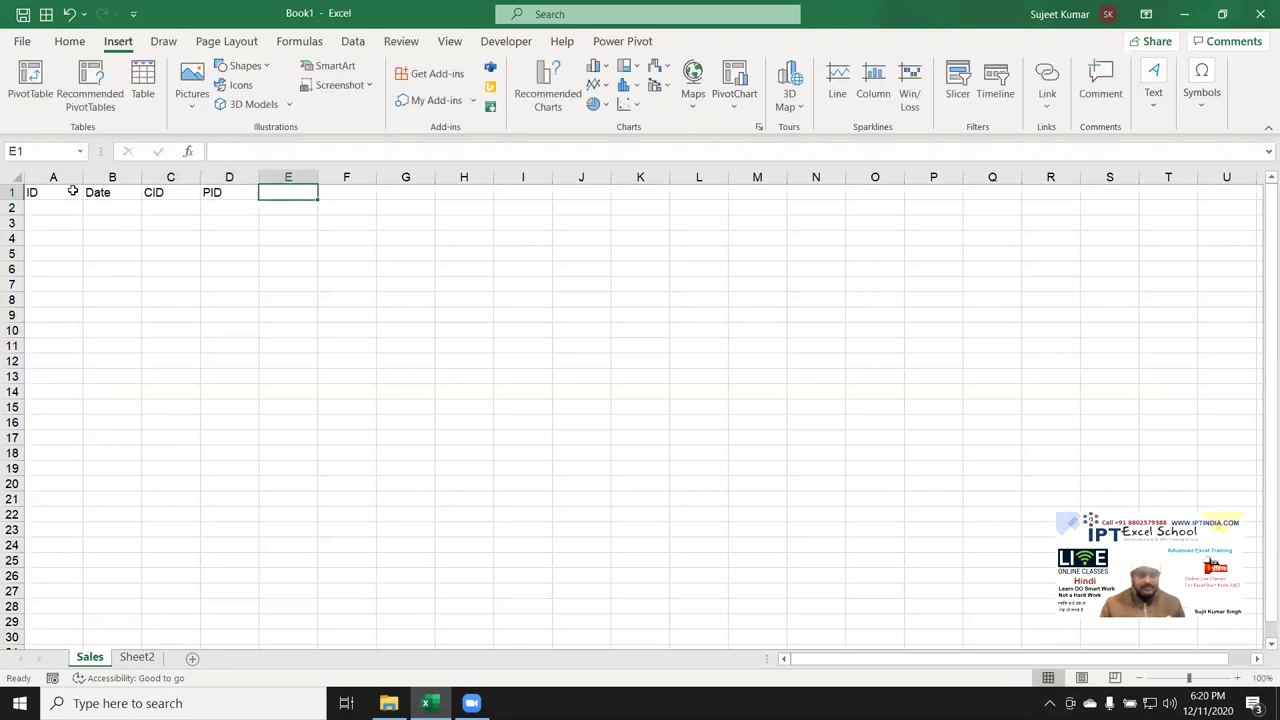
type("Qt")
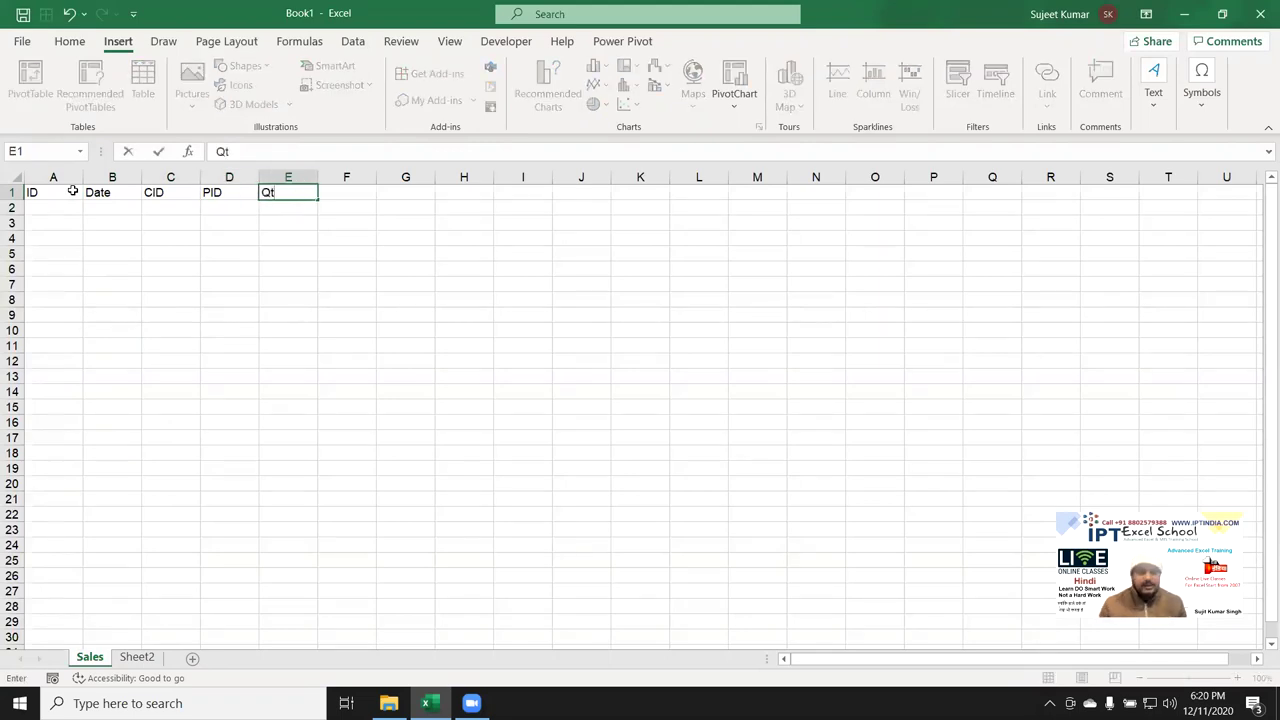
type("y")
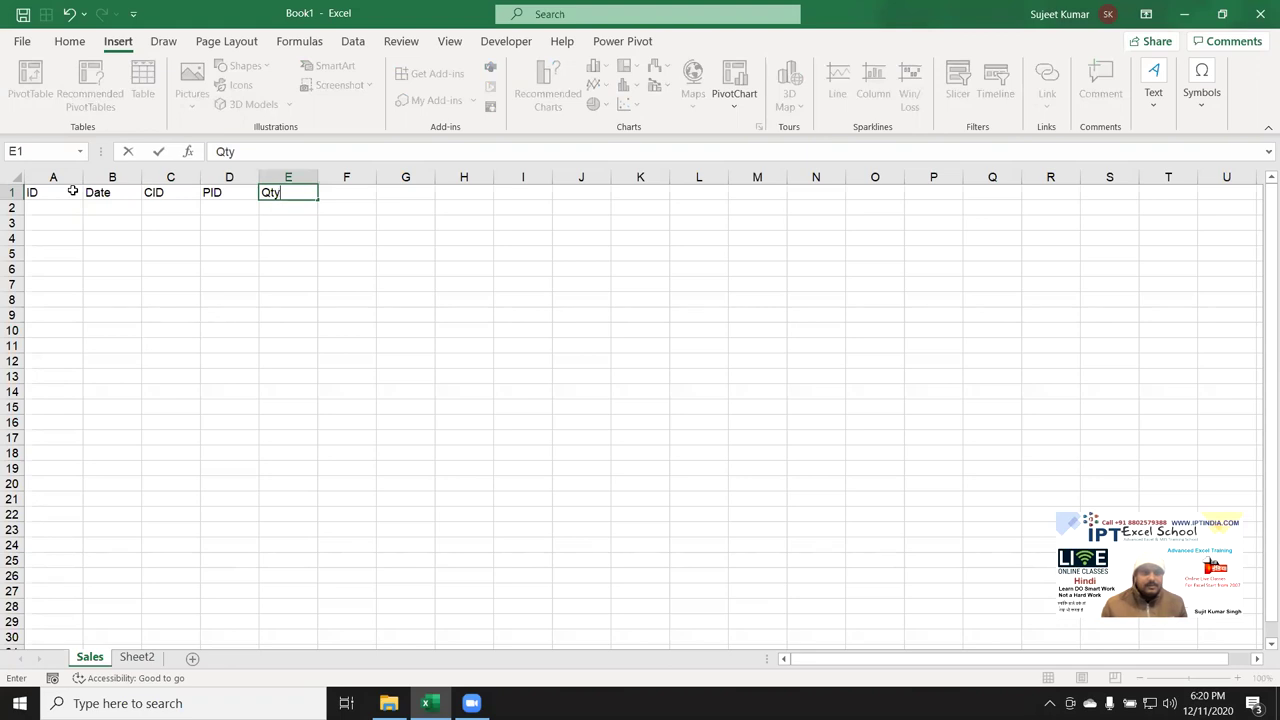
key("Return")
Start the ID column with 1 and 2 in A2 and A3
type("1")
key("Return")
type("2")
key("Return")
Extend the IDs down column A and fill daily dates from 1-Jan down column B
left_click_drag(76, 208, 80, 640)
key("ctrl+Up")
key("Right")
left_click(112, 208)
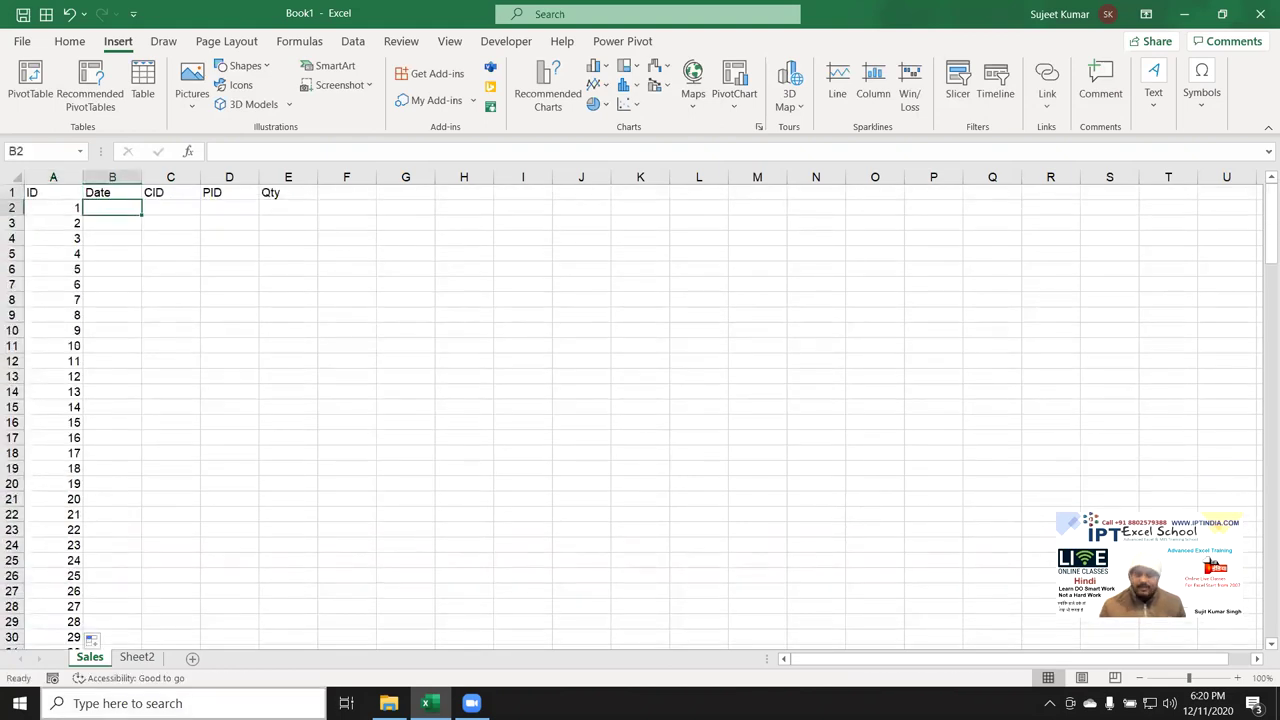
type("1-Jan")
key("Return")
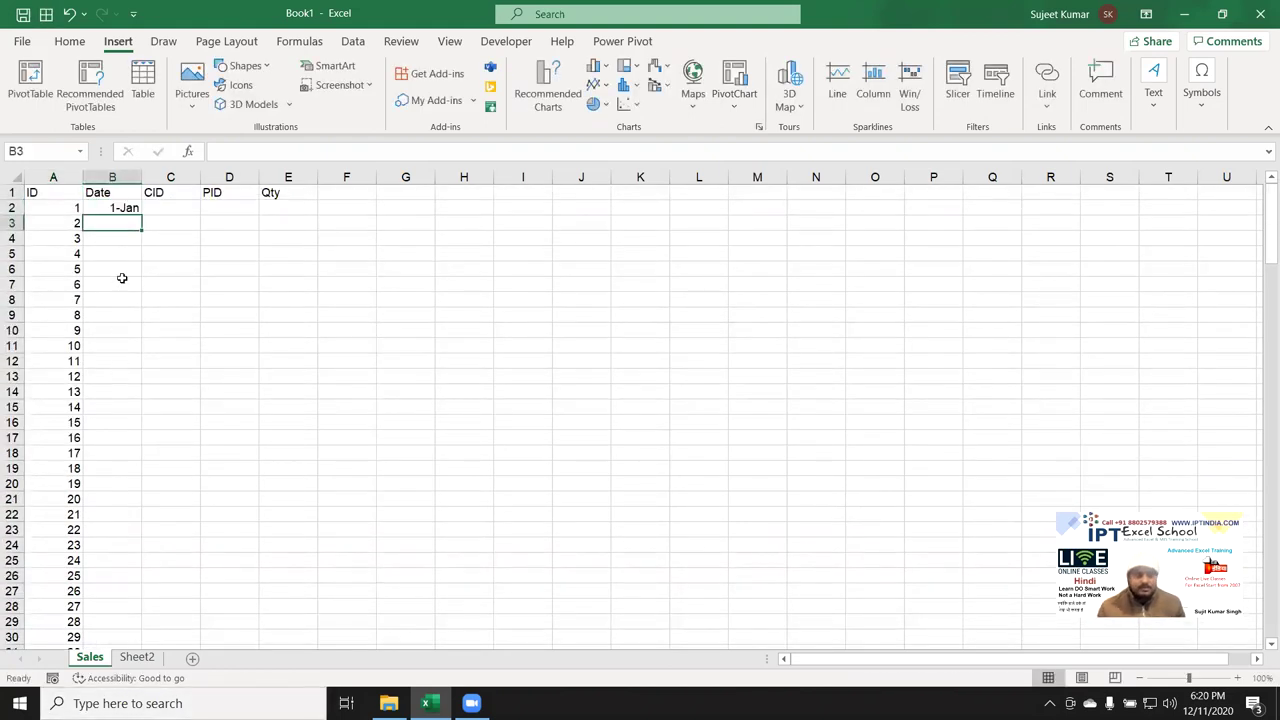
left_click(124, 208)
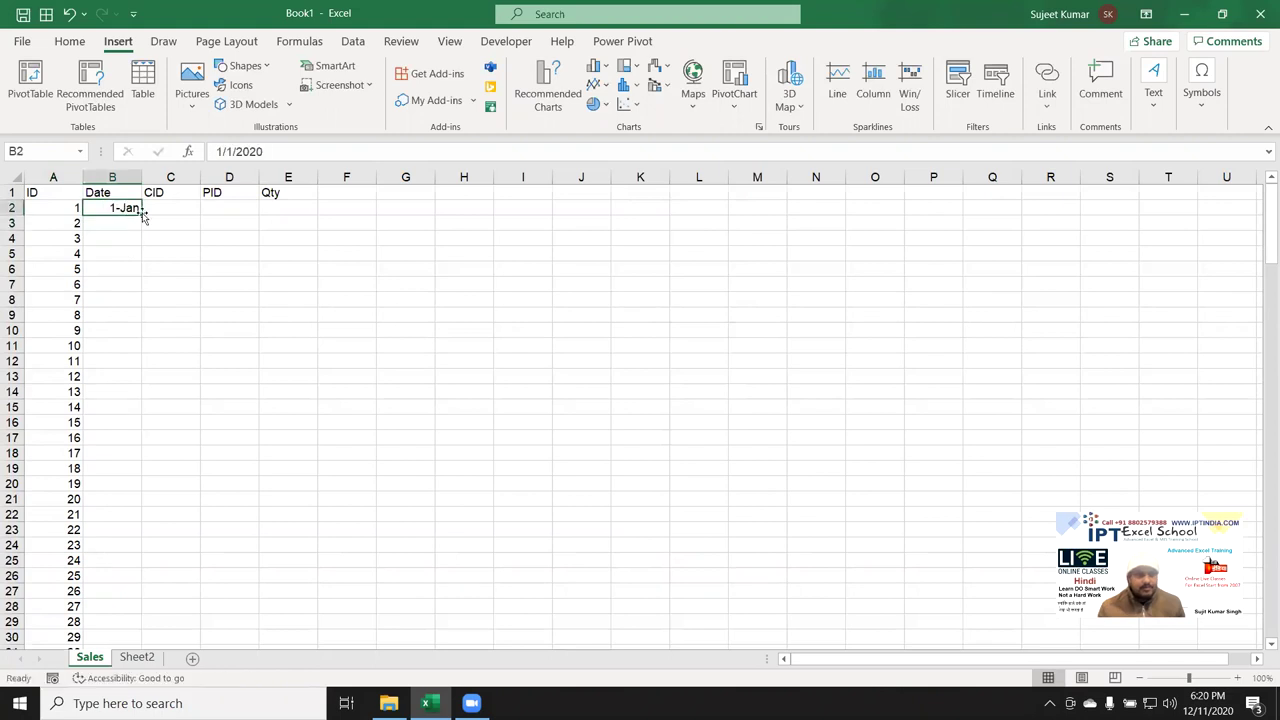
double_click(143, 214)
Enter =RANDBETWEEN(1,5) in C2, copy it to D2, and fill CID and PID down
left_click(170, 208)
type("=ra")
key("Down")
key("Down")
key("Down")
key("Tab")
type("10,5")
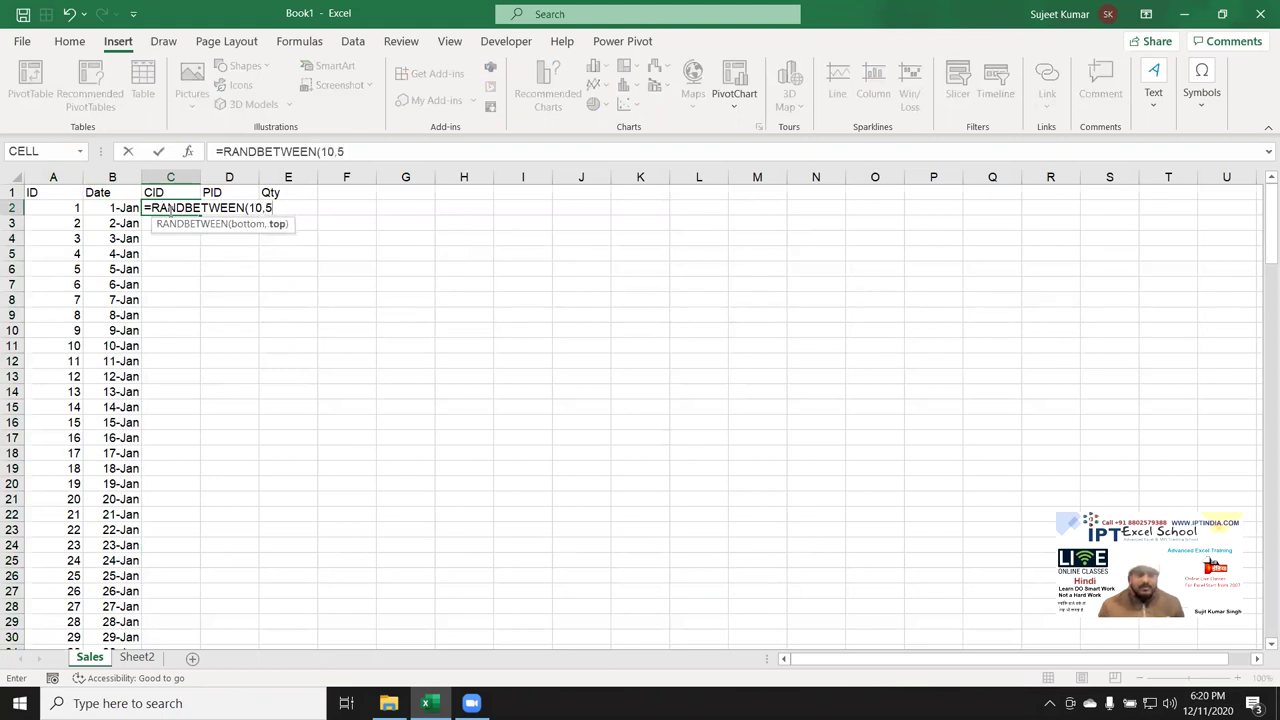
left_click(261, 207)
key("BackSpace")
key("Return")
left_click(190, 209)
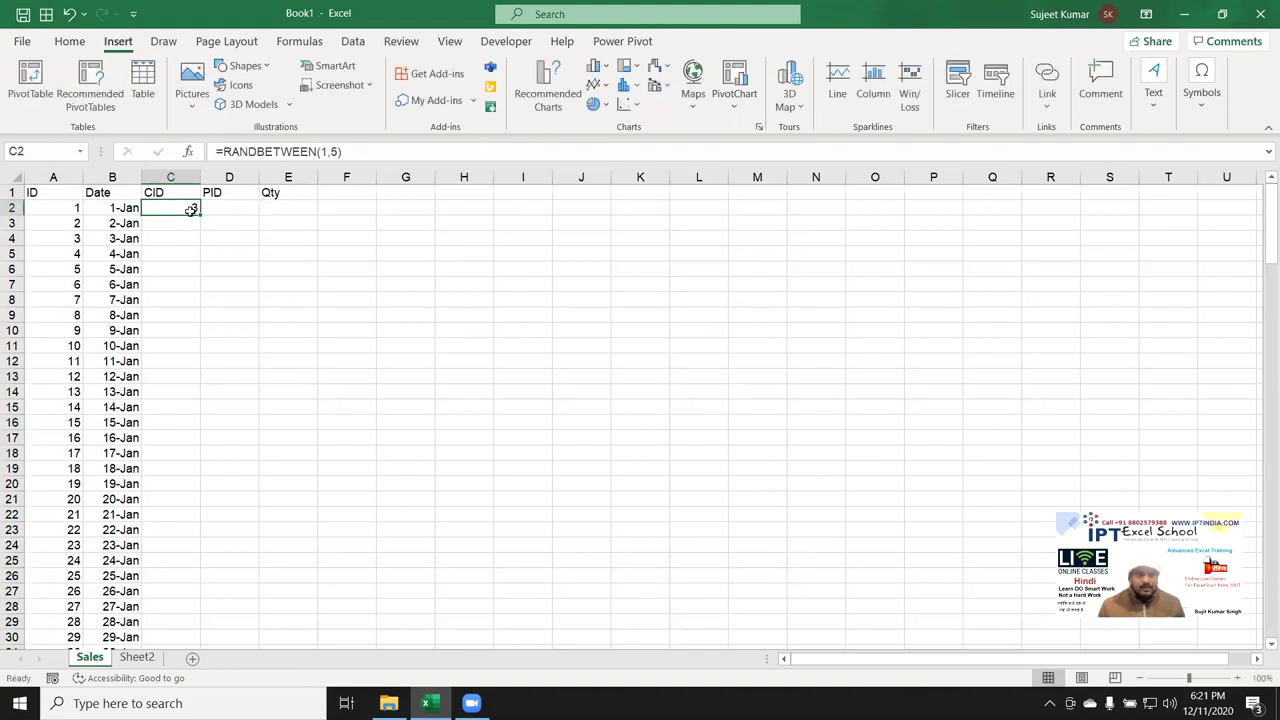
left_click_drag(198, 214, 257, 215)
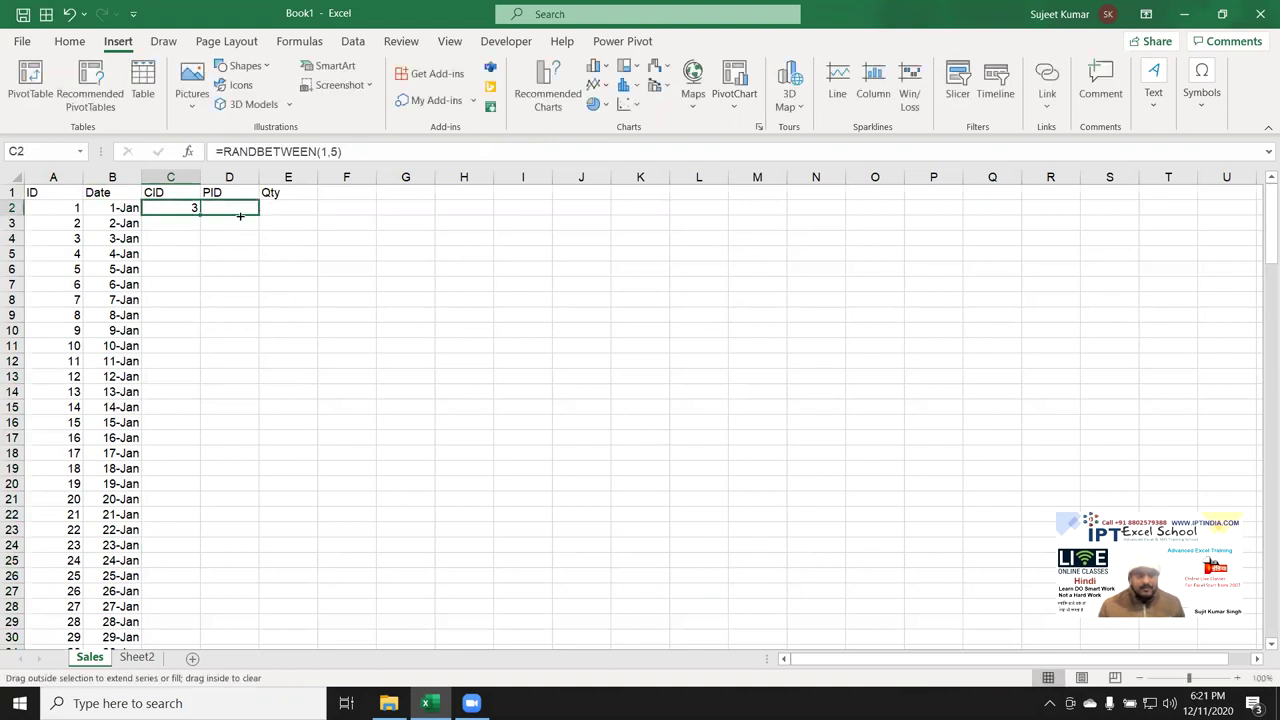
double_click(257, 214)
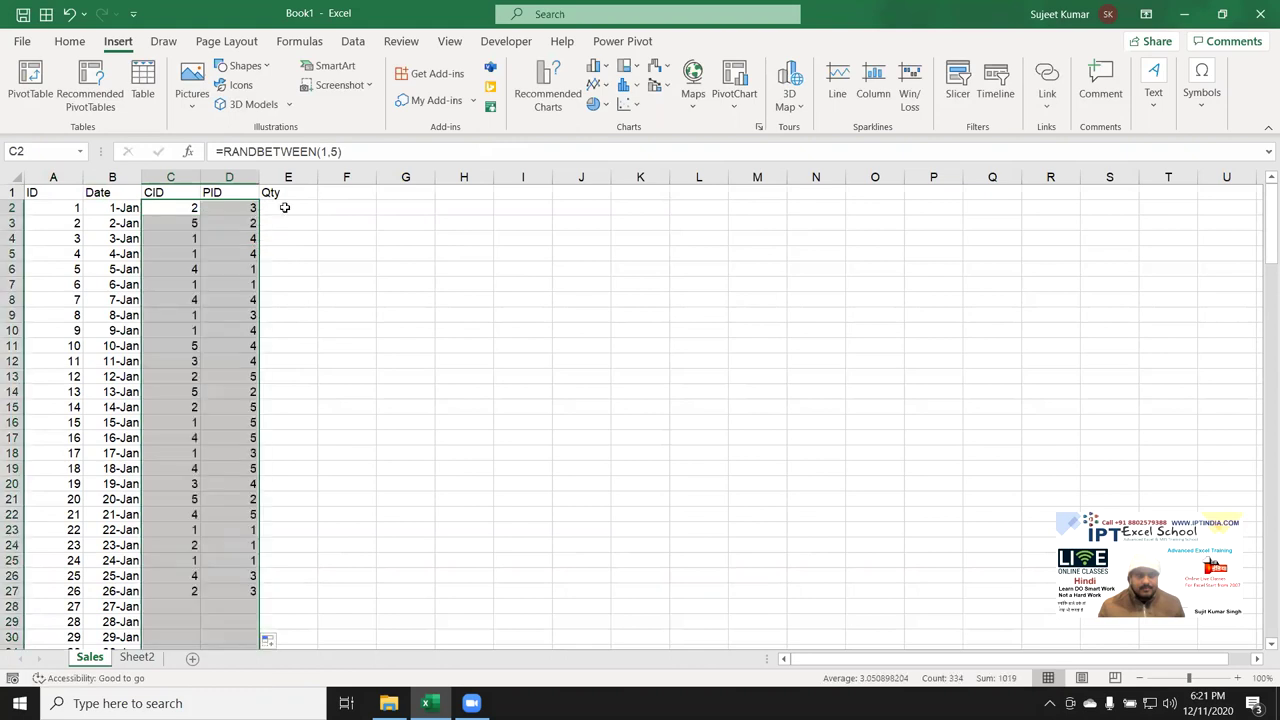
Put =RANDBETWEEN(10,90) in E2 and fill the Qty formula down column E
left_click(287, 207)
type("=ra")
key("Down")
key("Down")
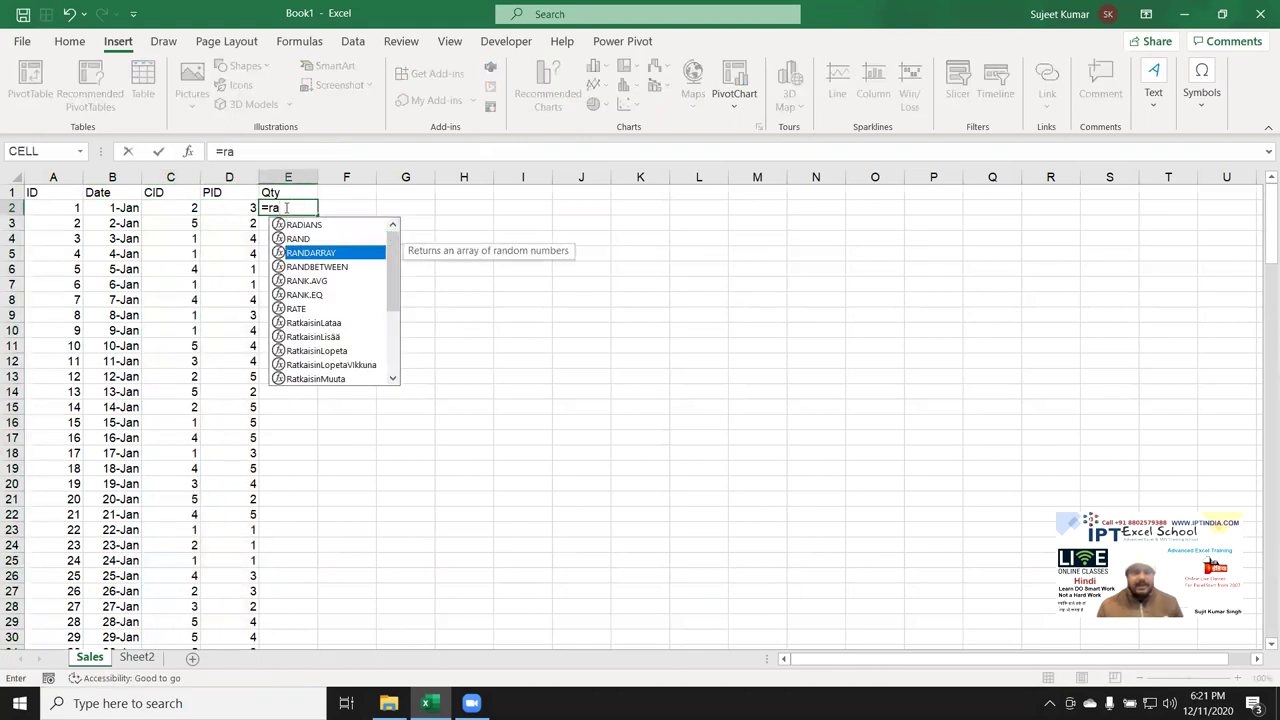
key("Down")
key("Tab")
type("1")
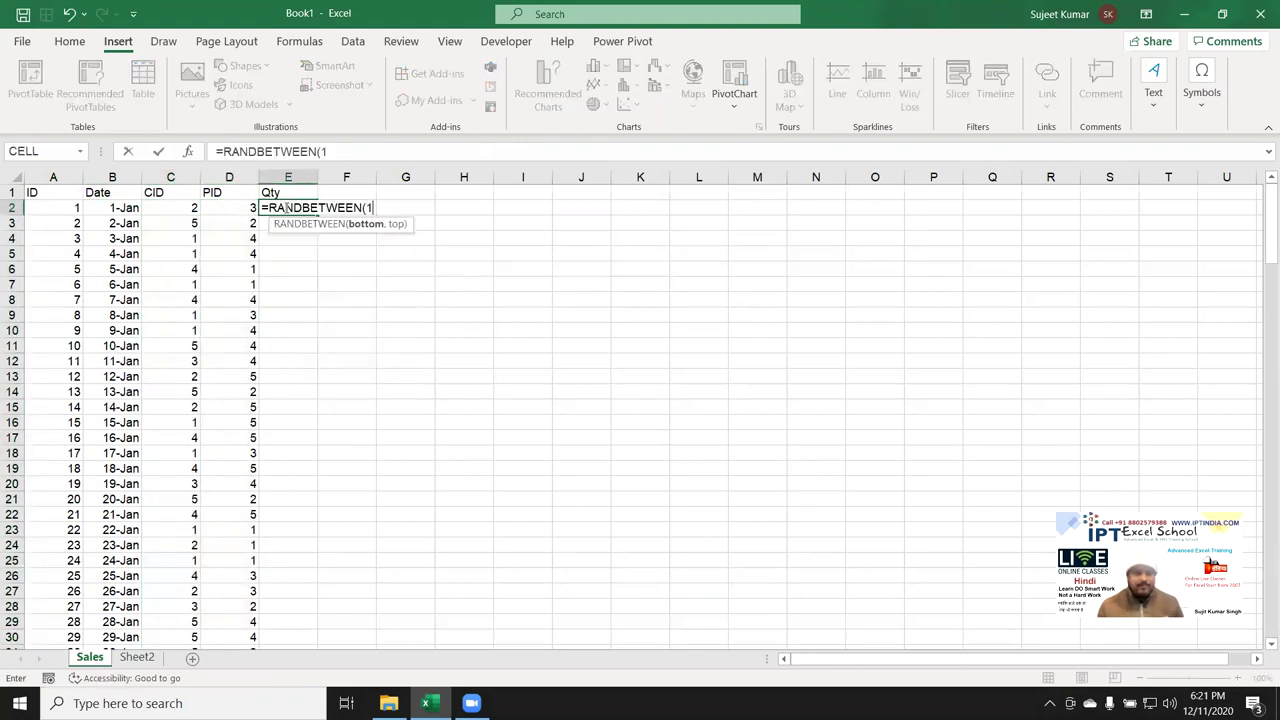
type("0,90")
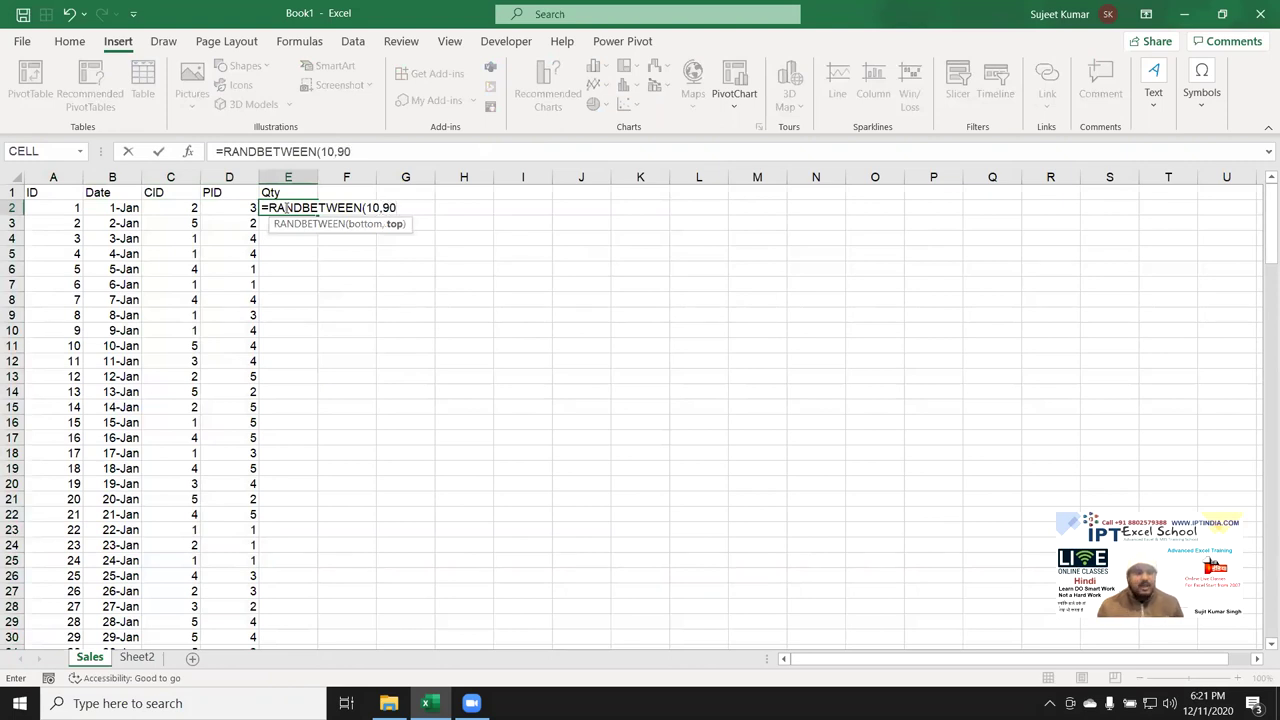
key("ctrl+Return")
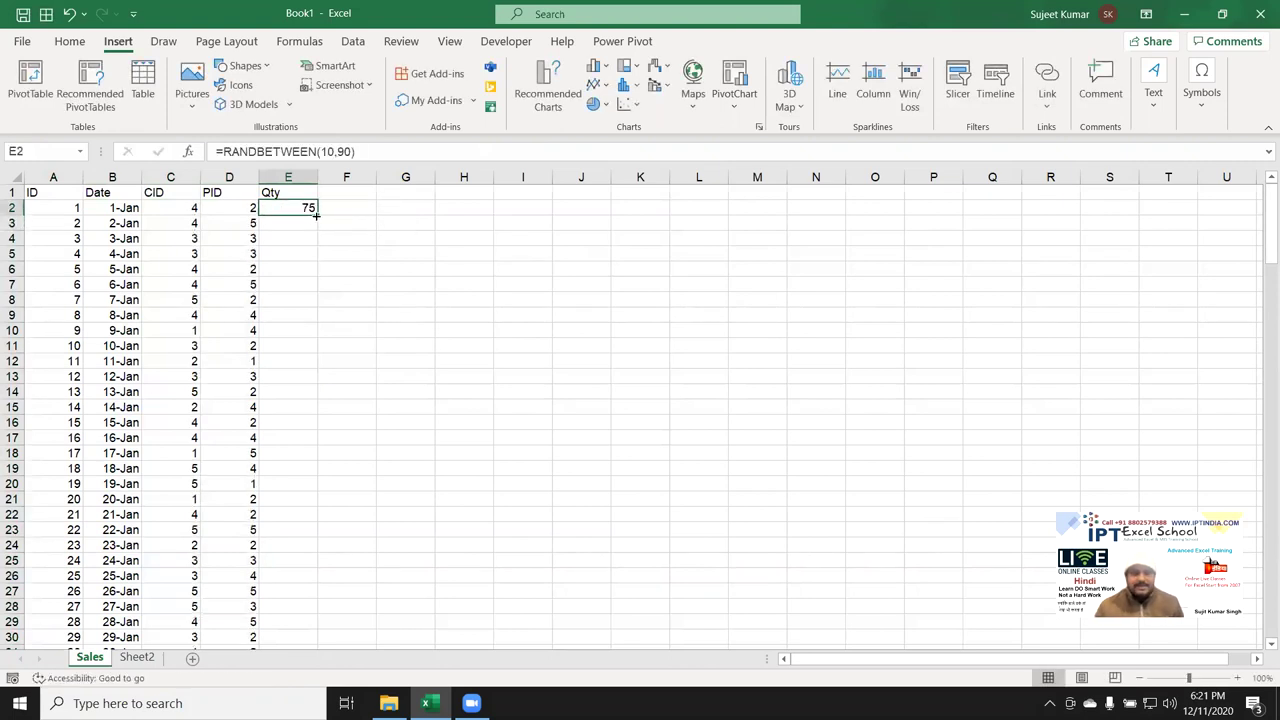
double_click(316, 215)
Copy columns C:E and paste them back as values to freeze the random numbers
left_click(174, 176)
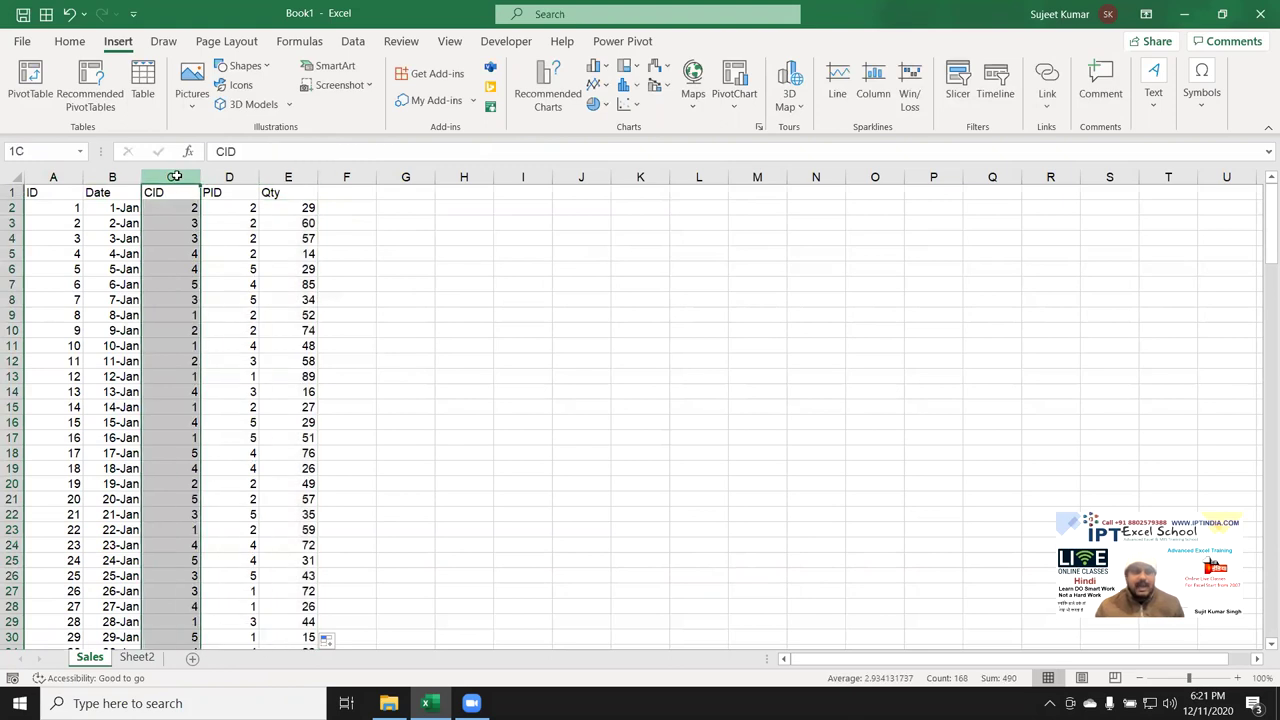
left_click_drag(174, 176, 272, 178)
key("ctrl+c")
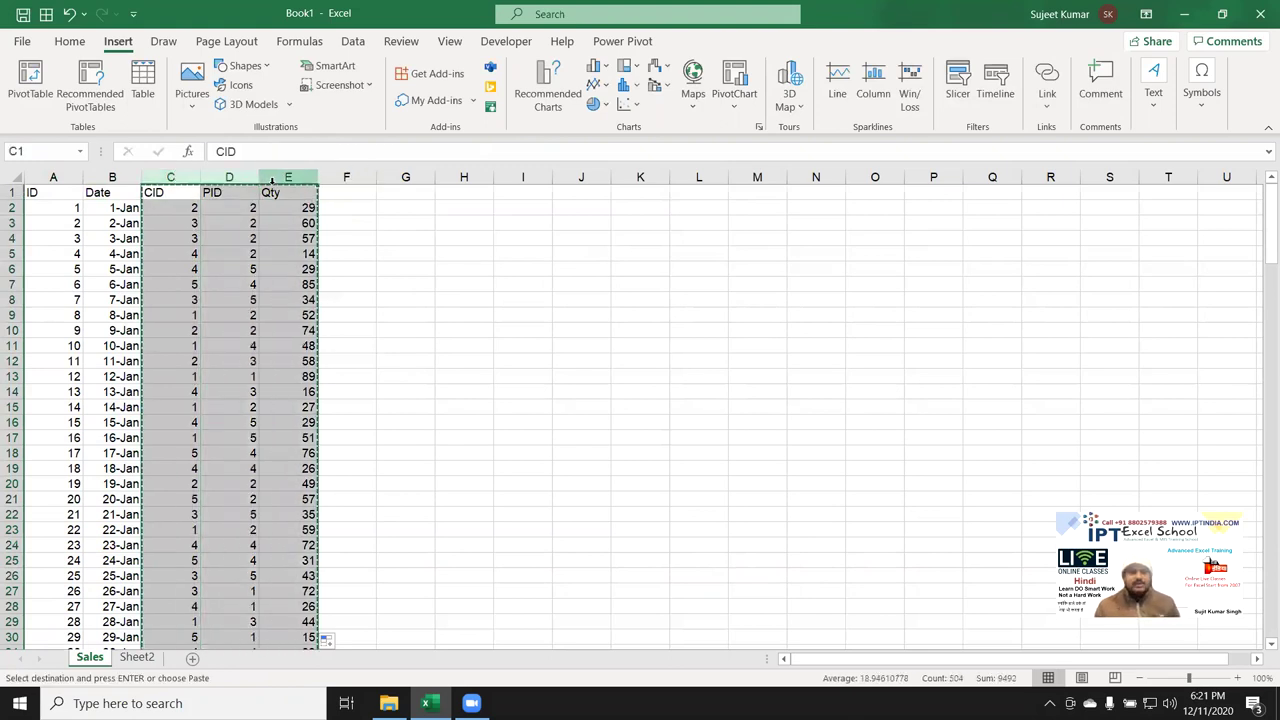
left_click(69, 50)
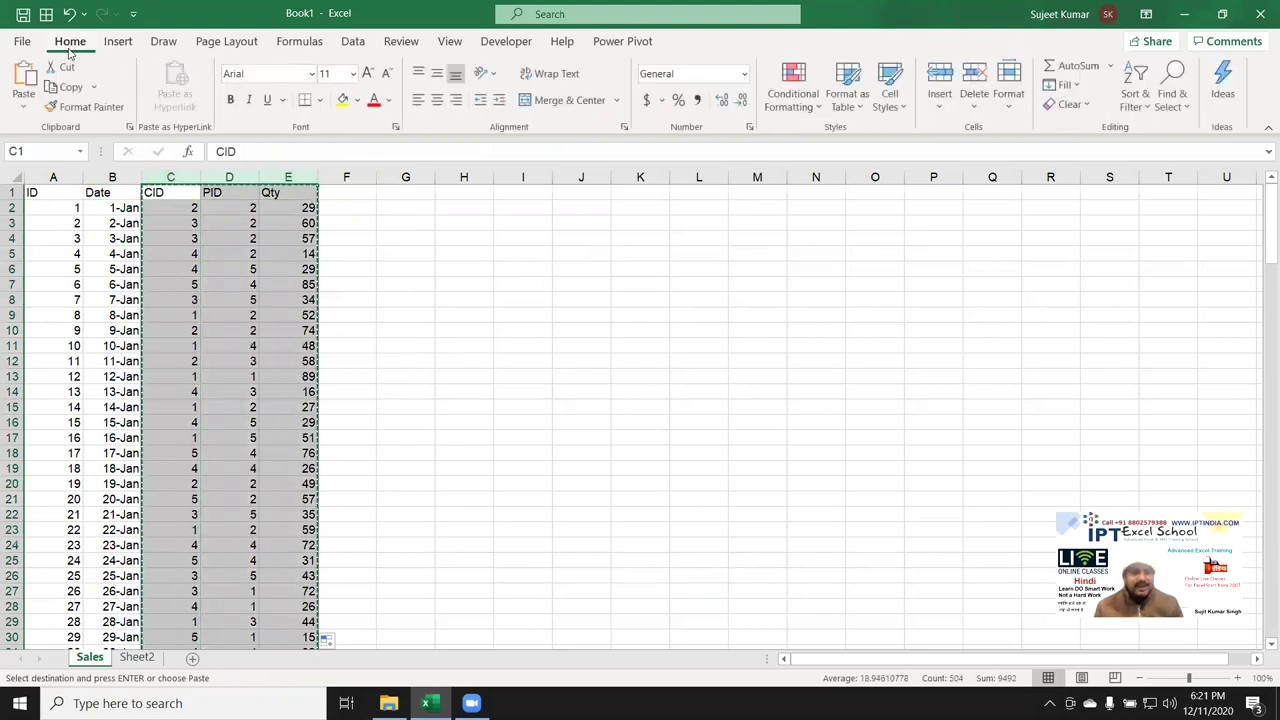
left_click(23, 108)
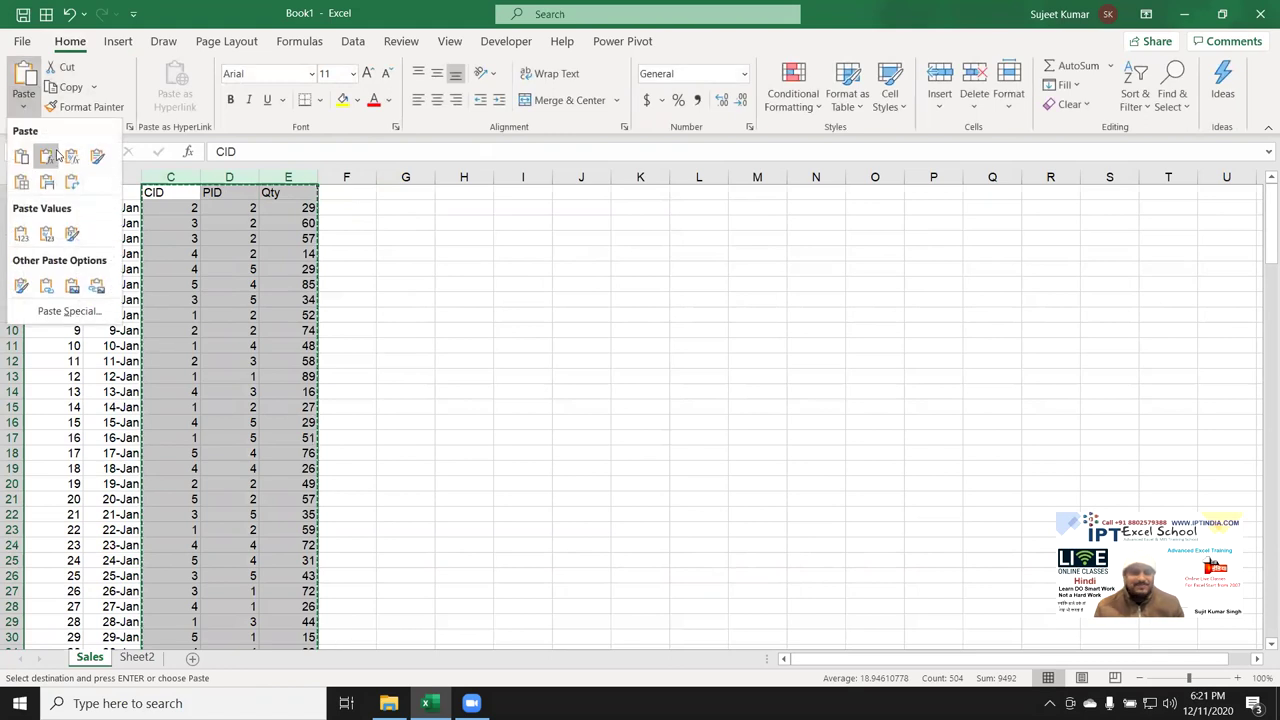
left_click(21, 233)
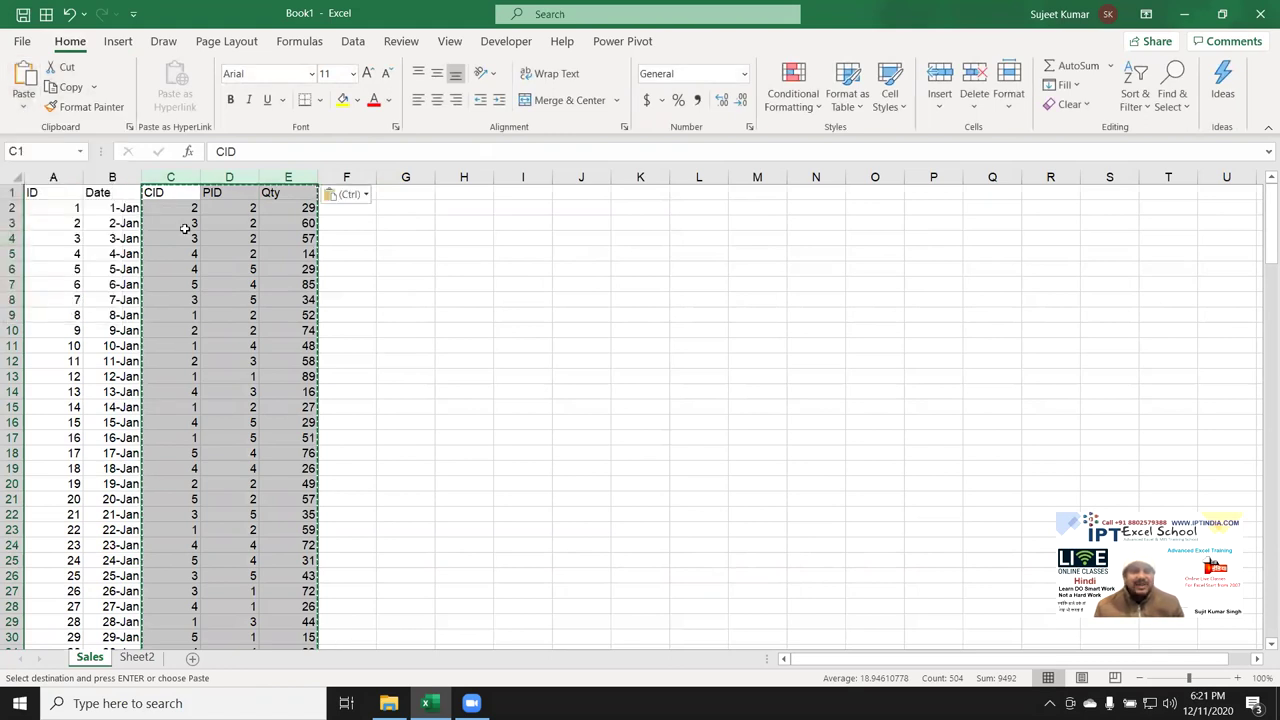
left_click(185, 229)
left_click(237, 211)
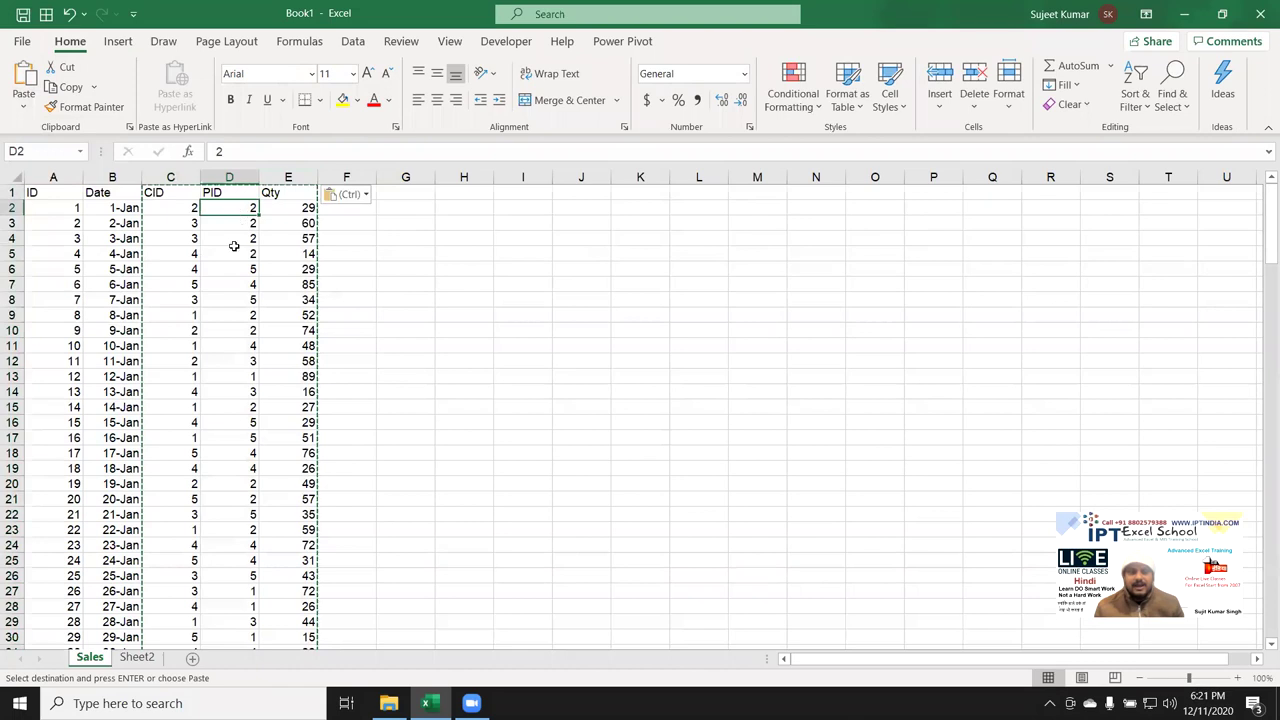
Rename Sheet2 to Cust
left_click(157, 659)
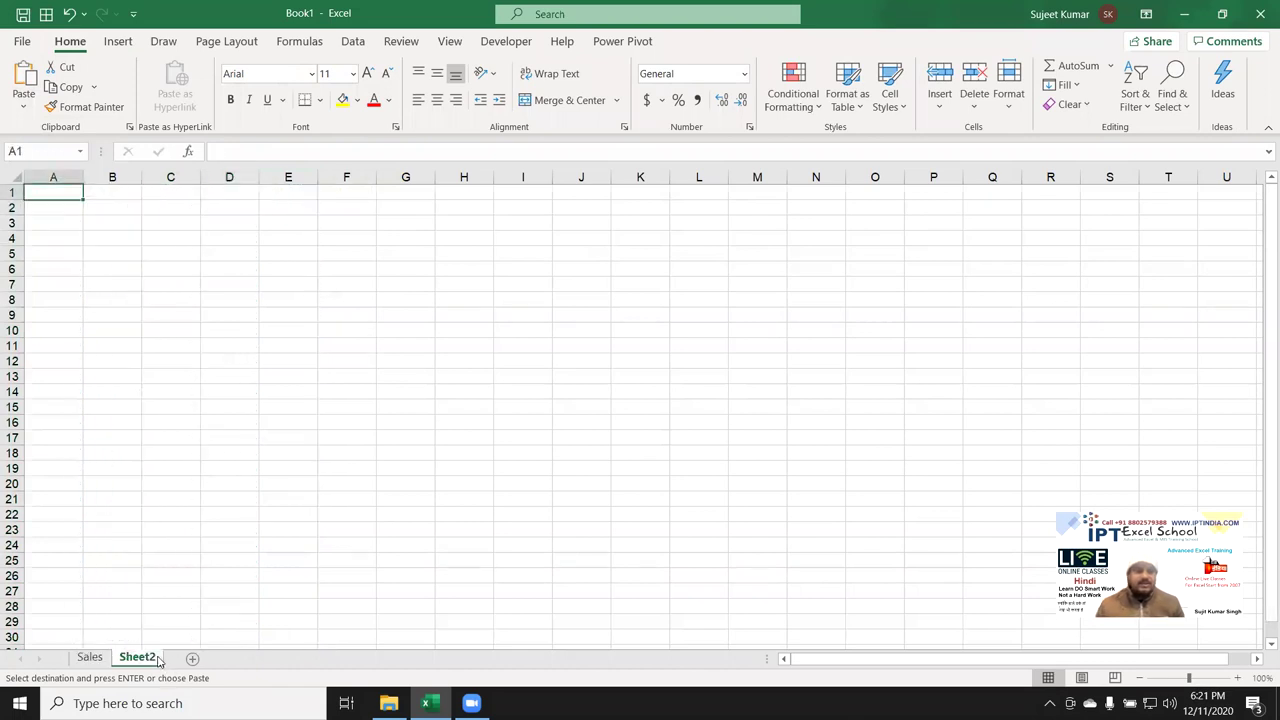
double_click(147, 657)
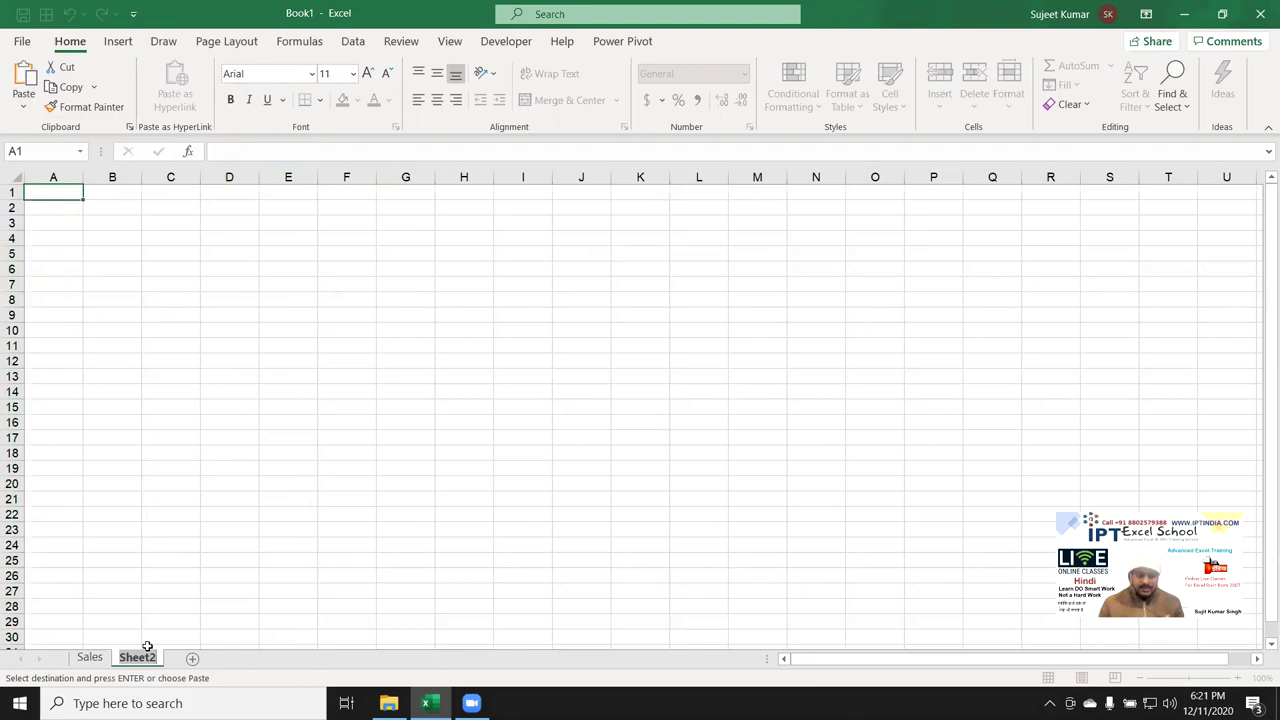
type("d")
type("ust")
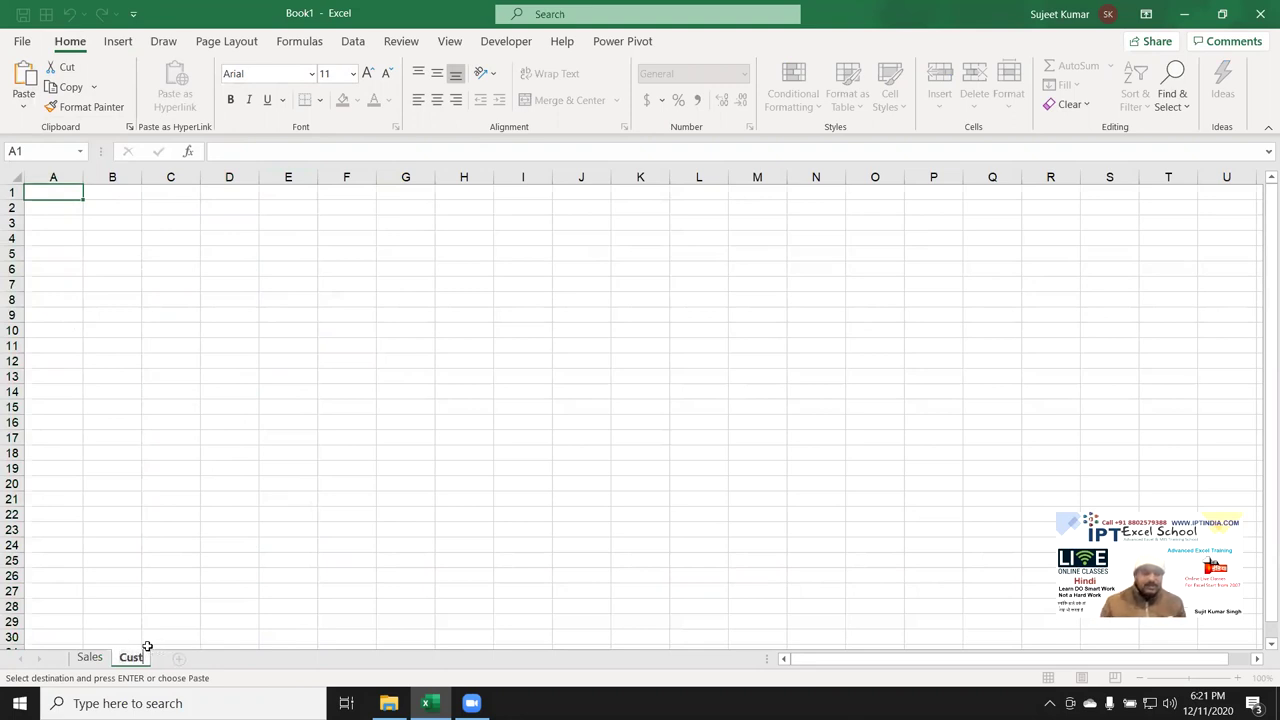
left_click(136, 307)
Type the headers CID, Name and City in A1:C1
left_click(75, 199)
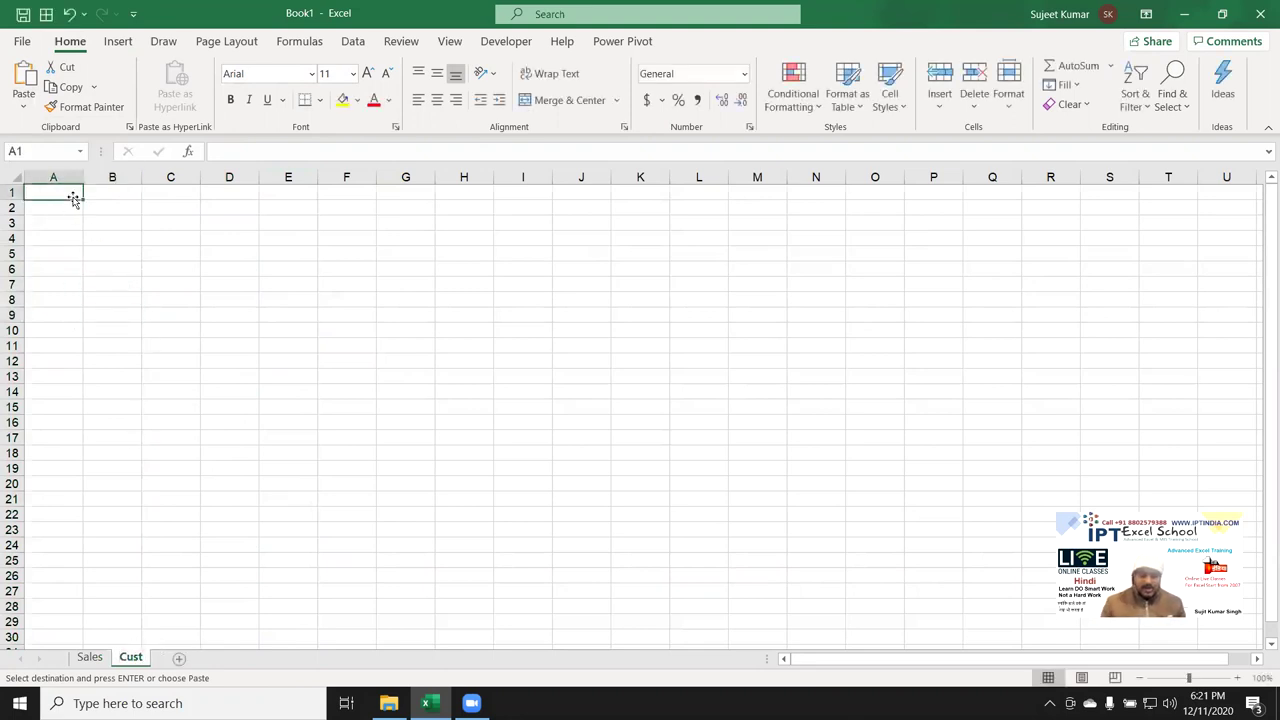
type("CID")
key("Tab")
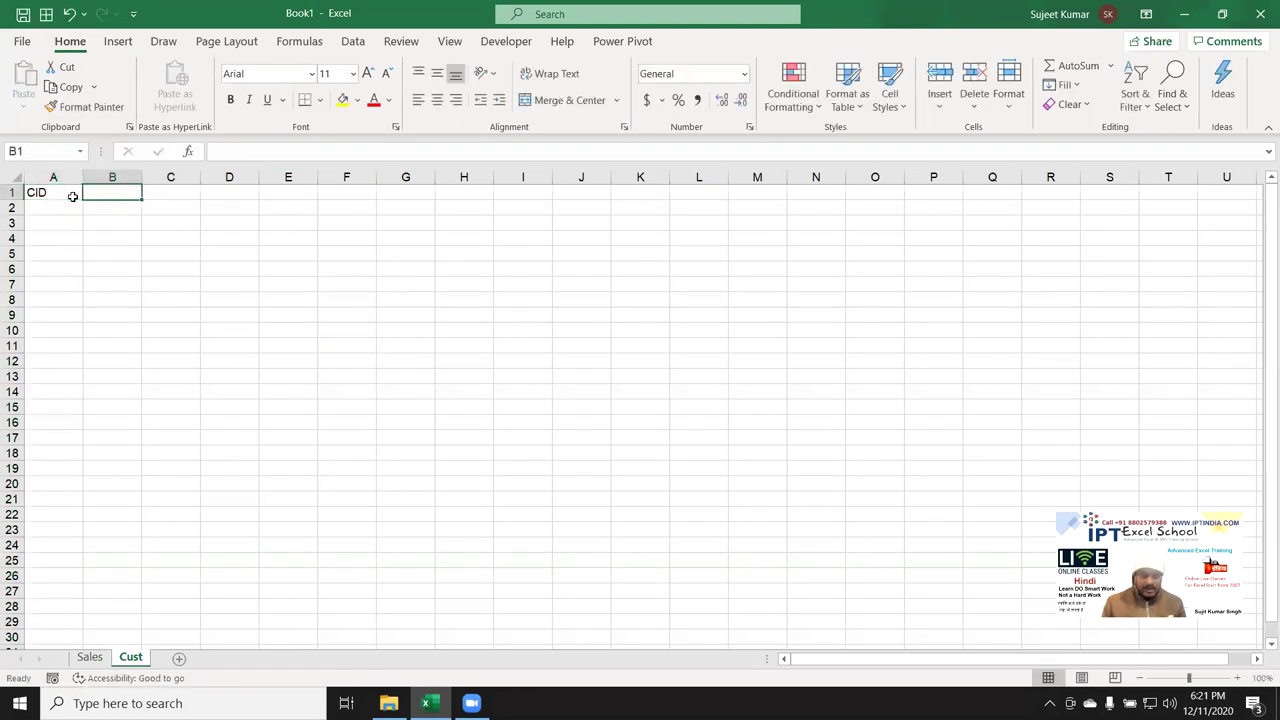
type("Name")
key("Tab")
type("C")
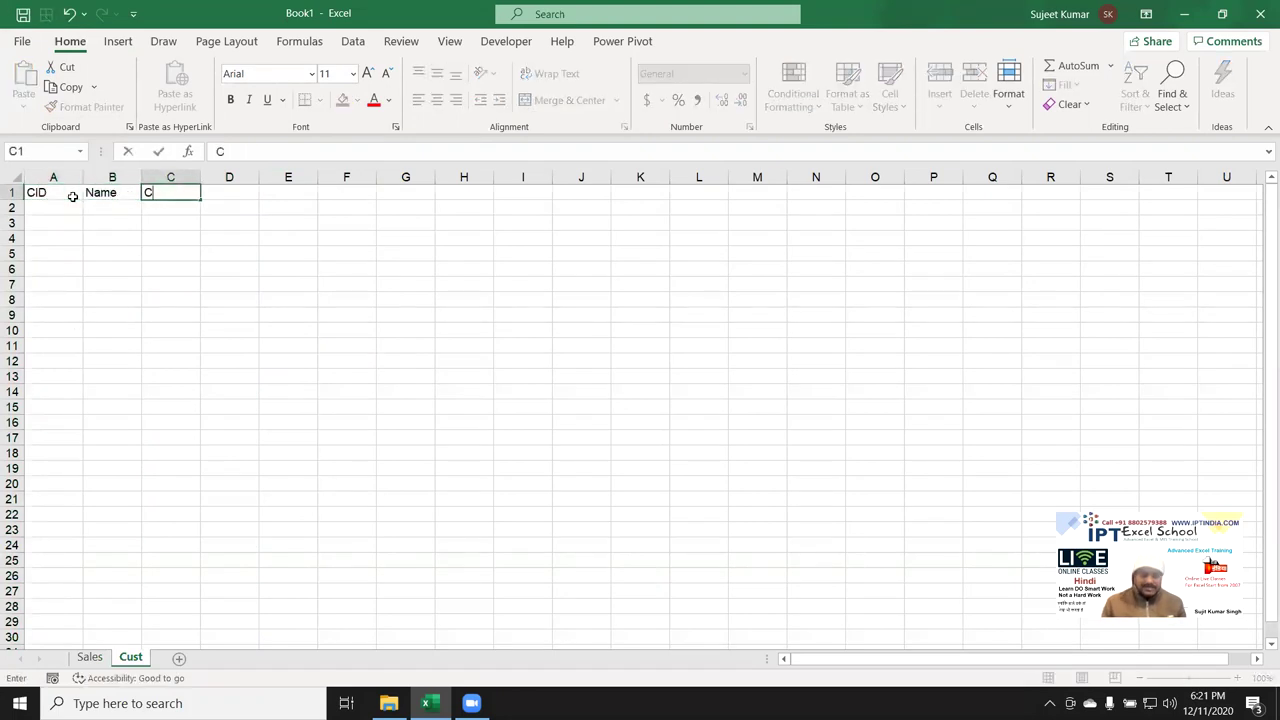
key("Left")
key("Left")
Enter customer IDs 1 through 5 down column A
key("Down")
type("1")
key("Return")
type("2 3 4 5")
key("Return")
key("Up")
key("Up")
key("Right")
key("Up")
key("Up")
key("Up")
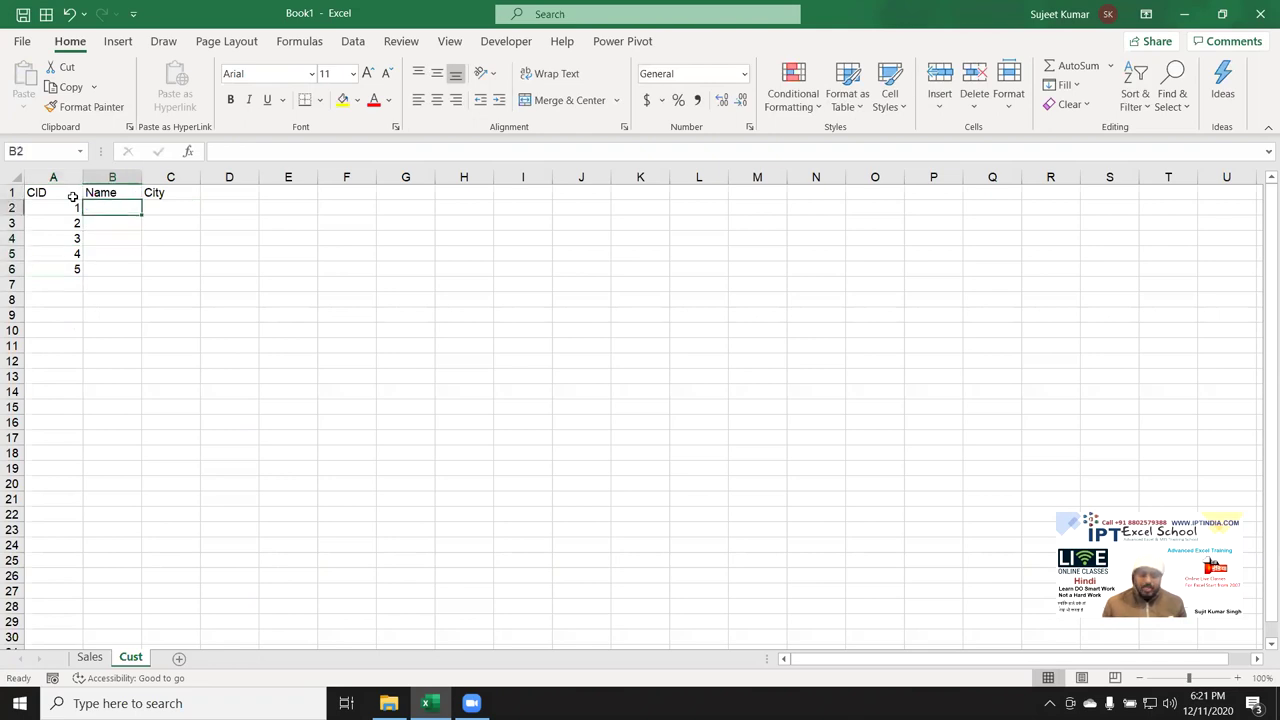
Type the first customer name in B2 and Flash Fill the remaining names
type("Puja")
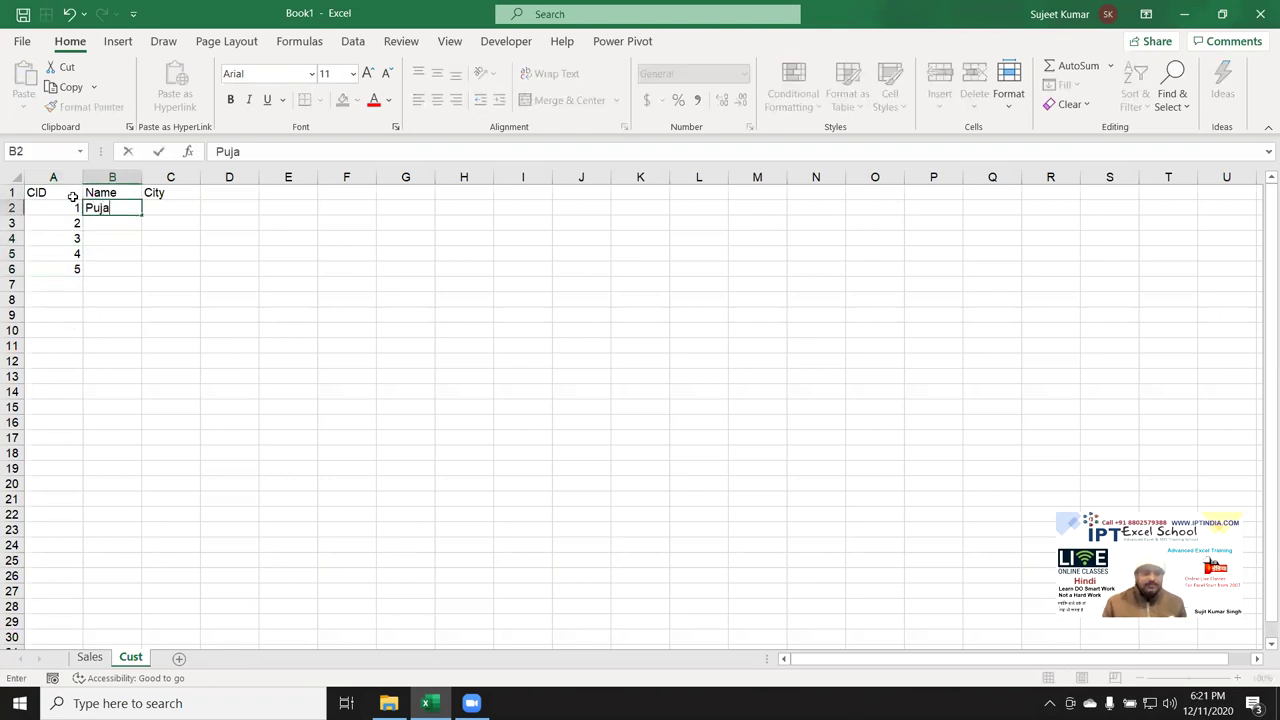
key("Return")
left_click(104, 198)
left_click(104, 208)
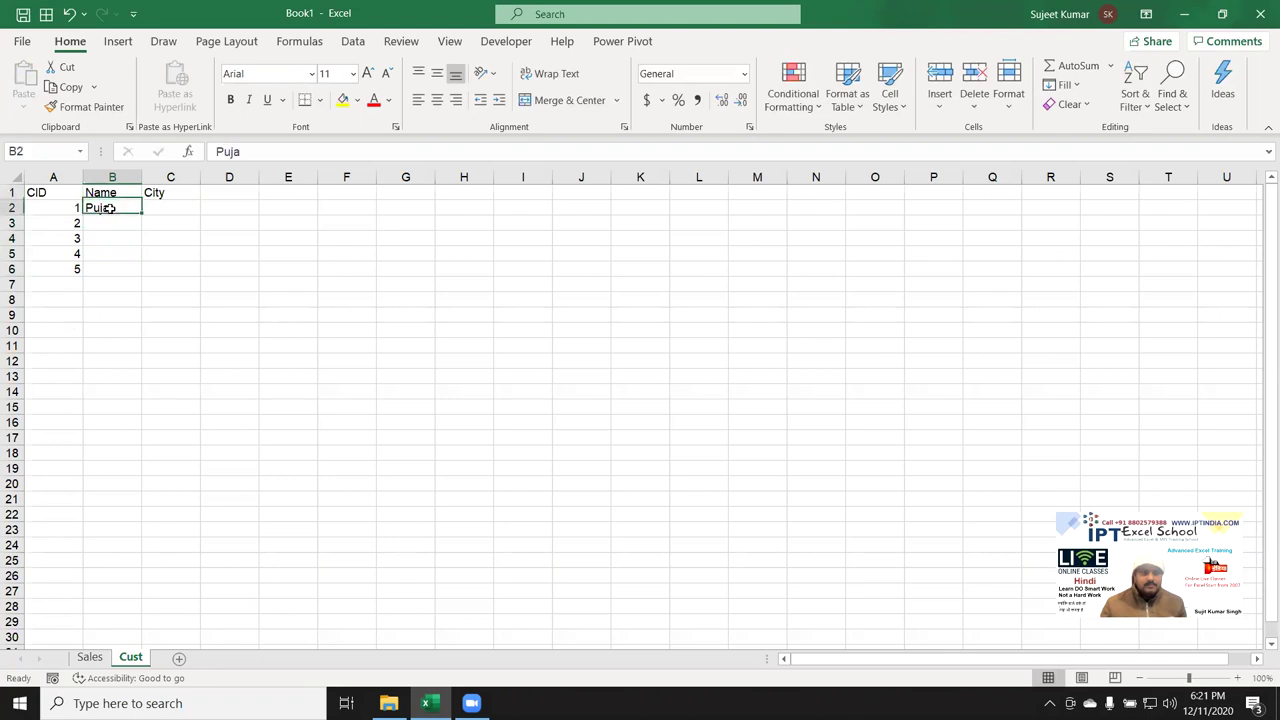
key("ctrl+e")
Enter Pune in C2 and fill the remaining cities down column C
left_click(166, 208)
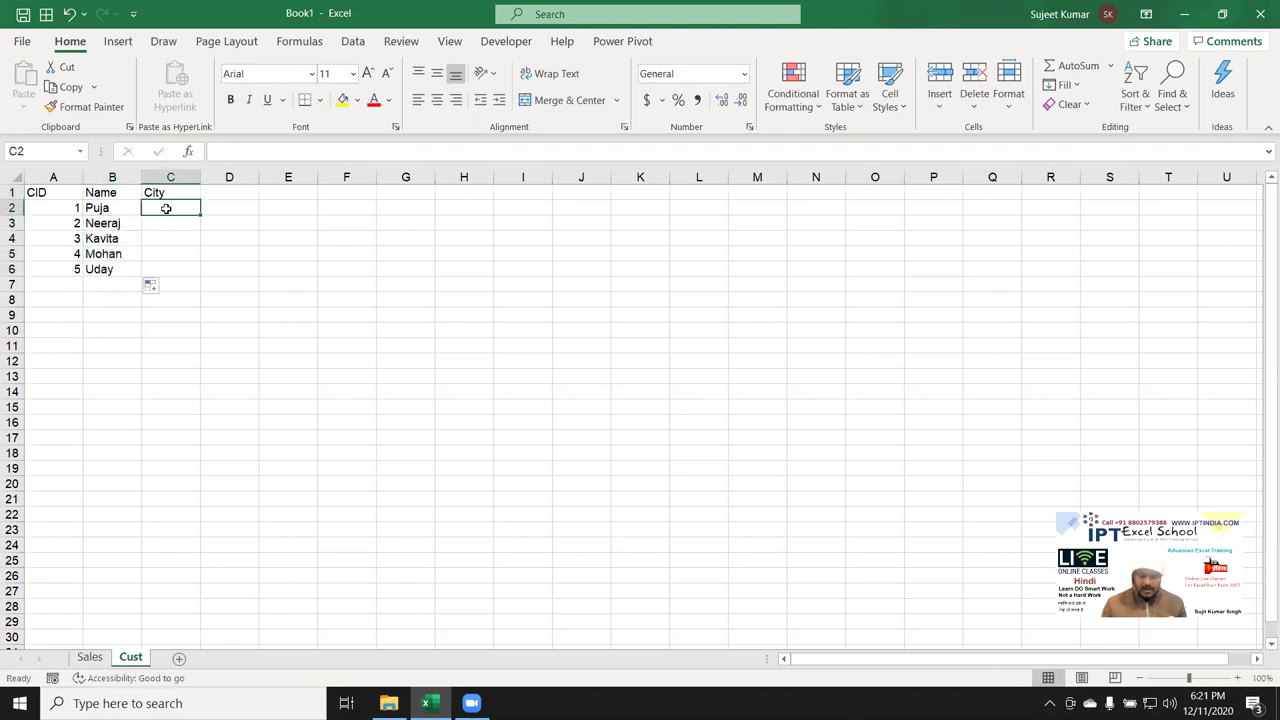
type("Pune")
key("Return")
left_click(170, 211)
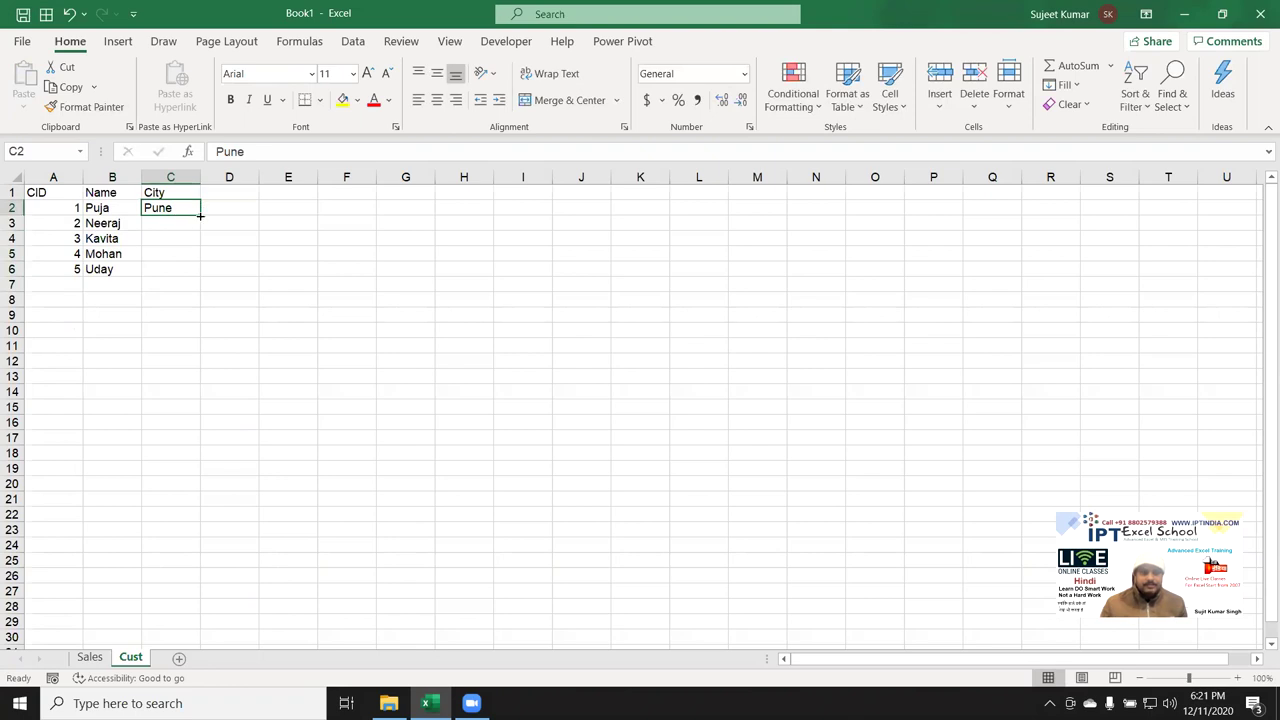
double_click(200, 215)
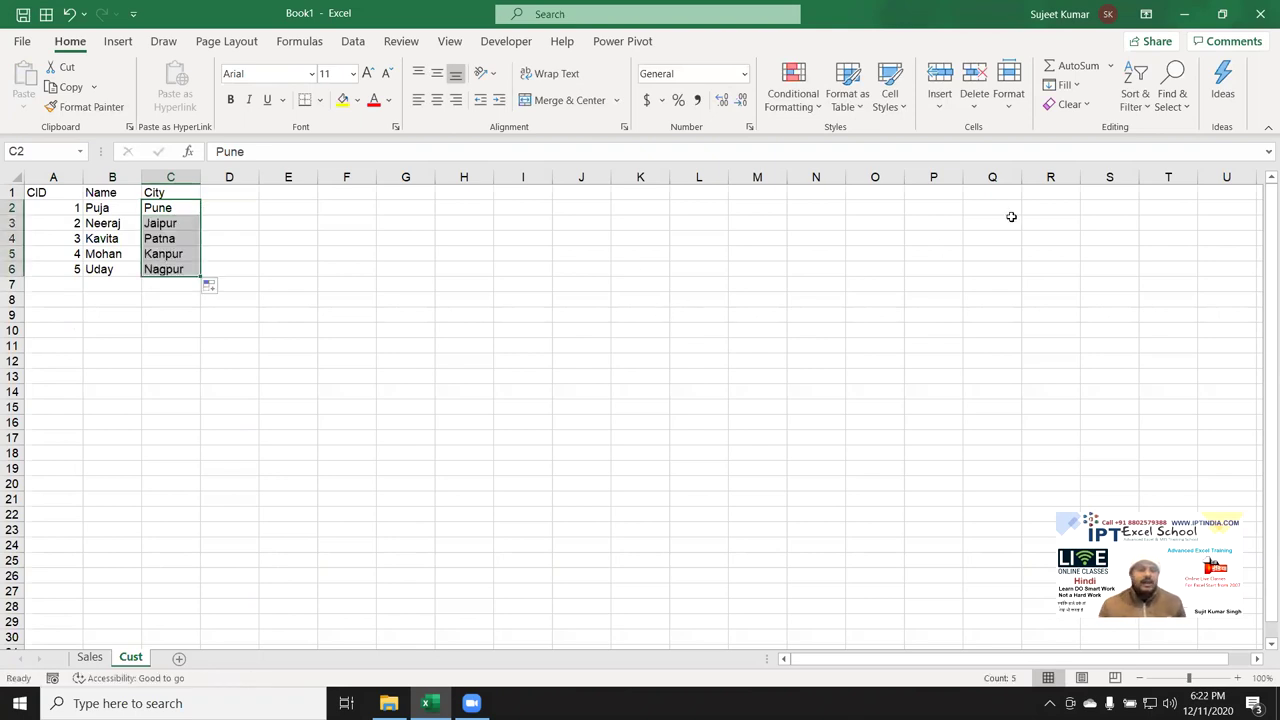
Review the Sales Qty and CID columns and the Cust table, then return to Sales at F1
left_click(92, 657)
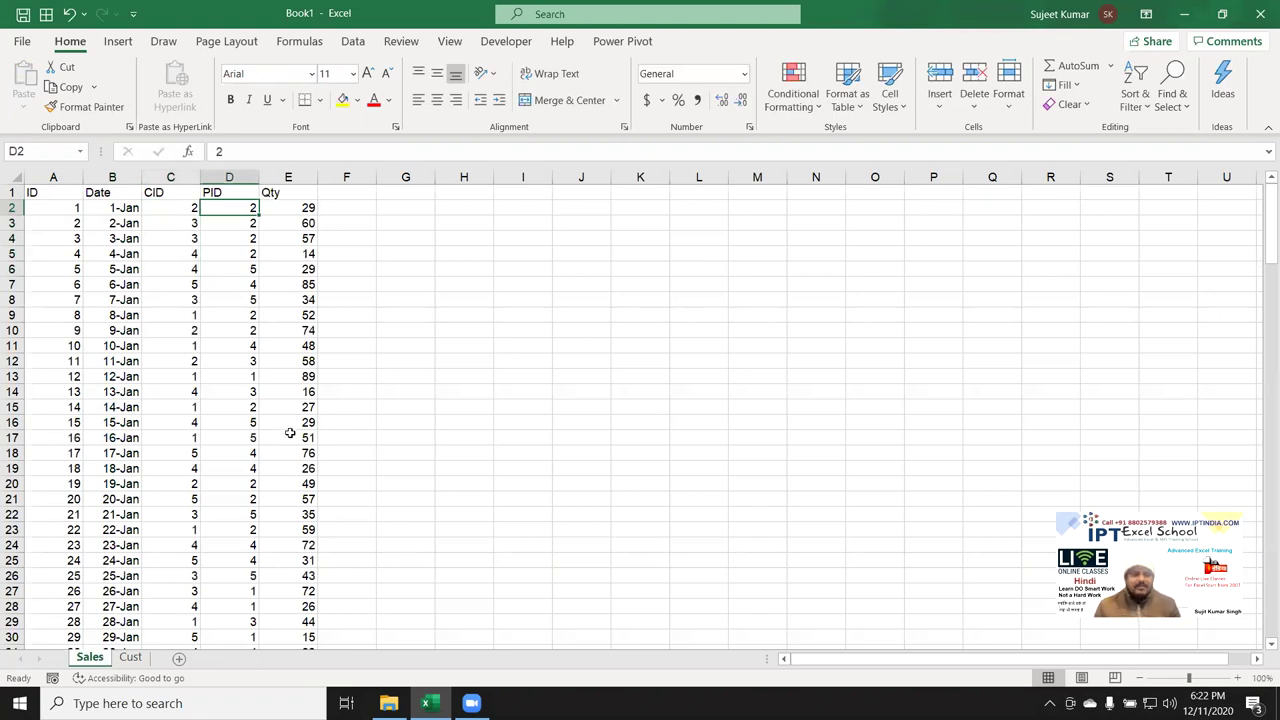
left_click(288, 178)
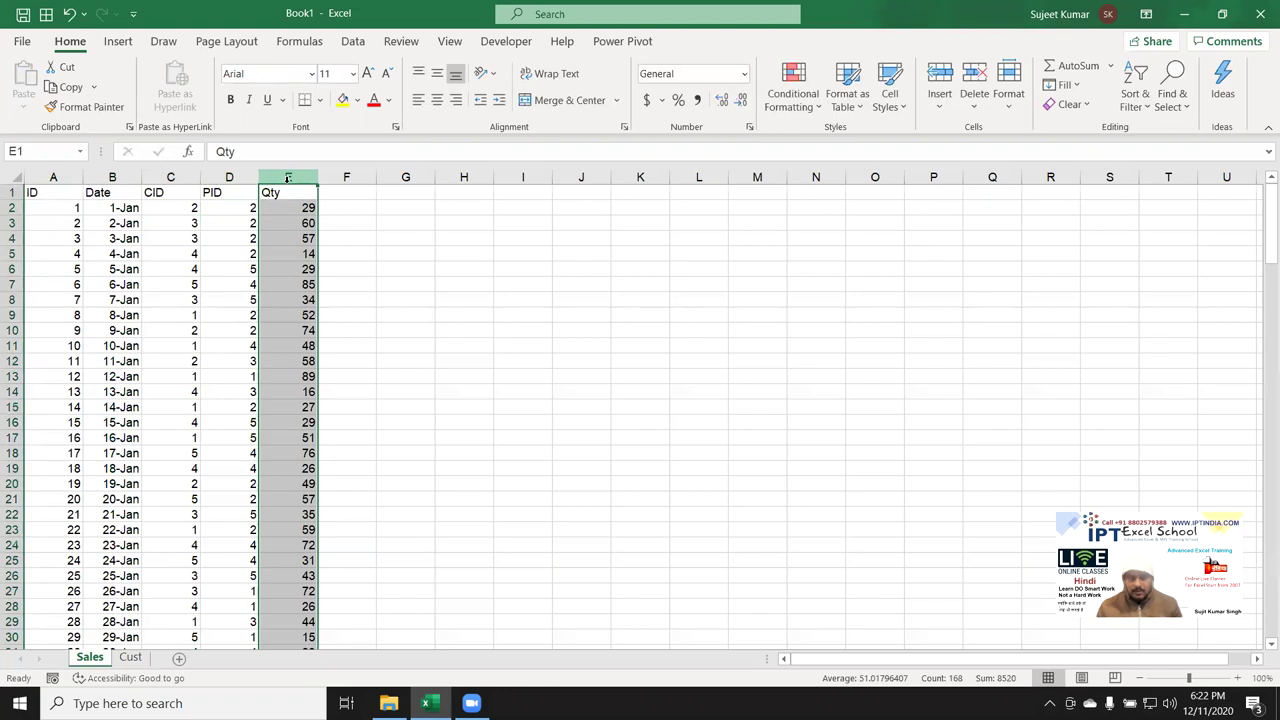
left_click_drag(180, 210, 181, 315)
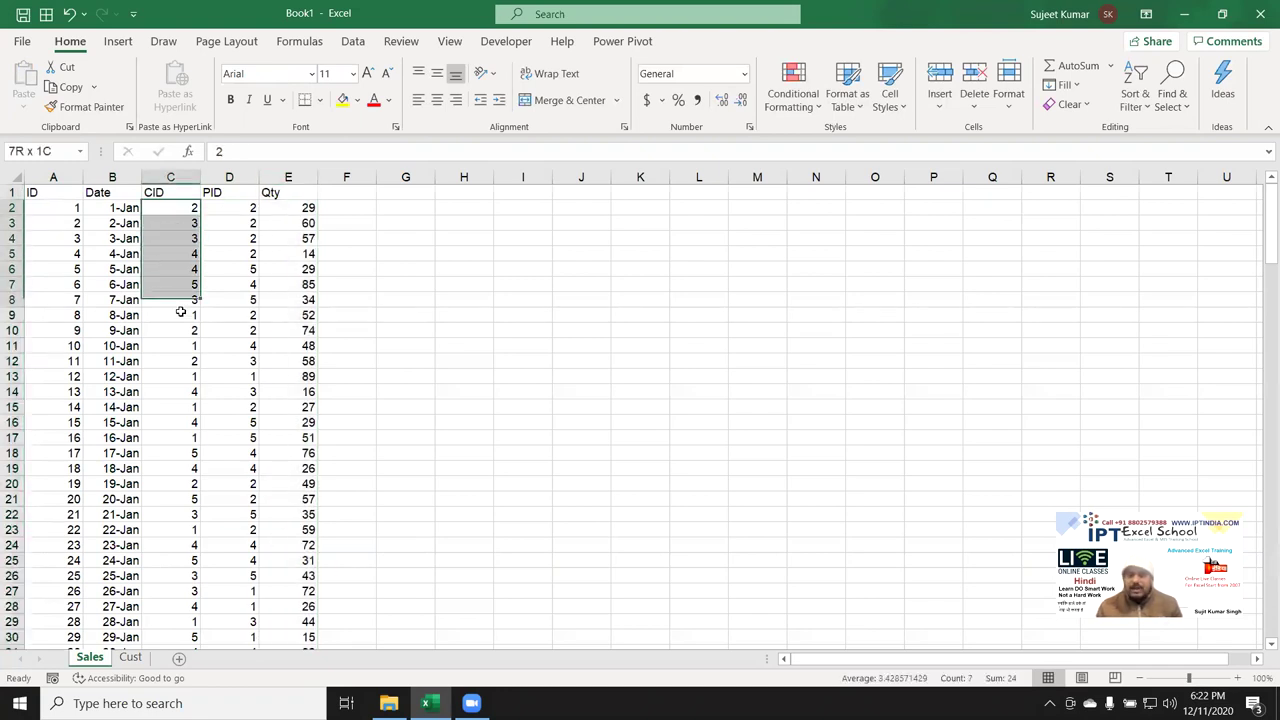
left_click(130, 657)
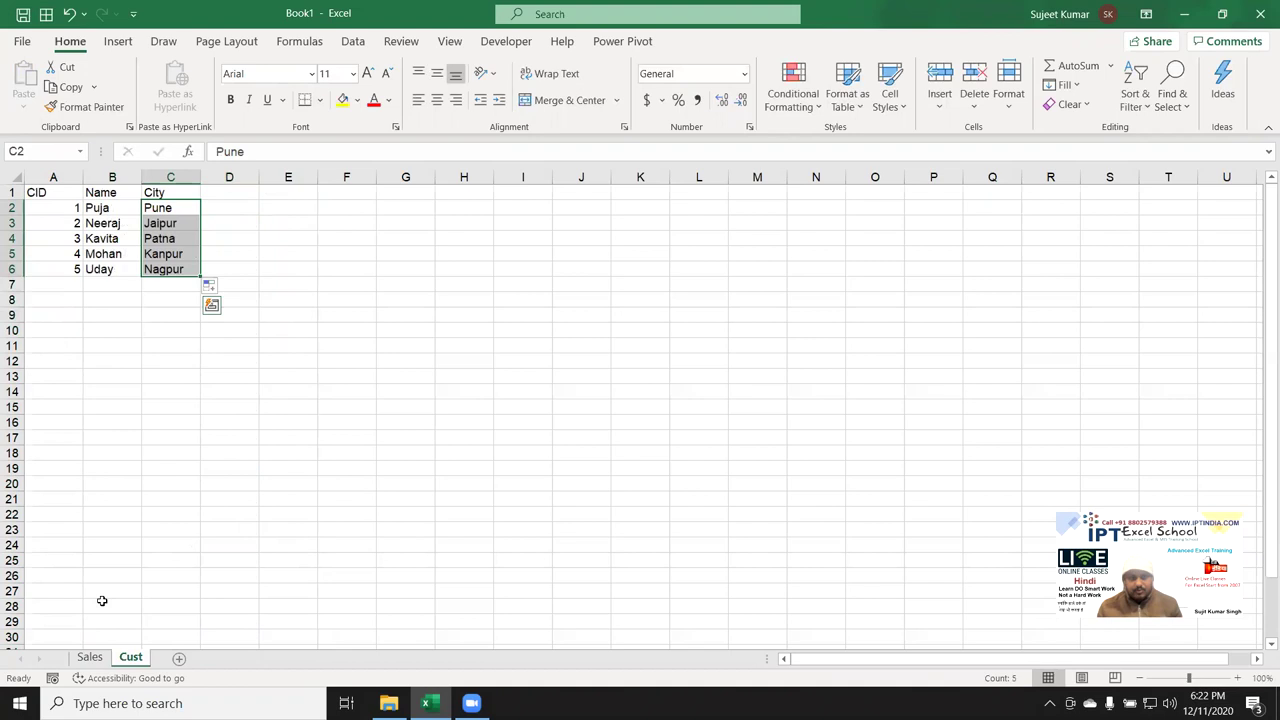
left_click_drag(34, 193, 160, 272)
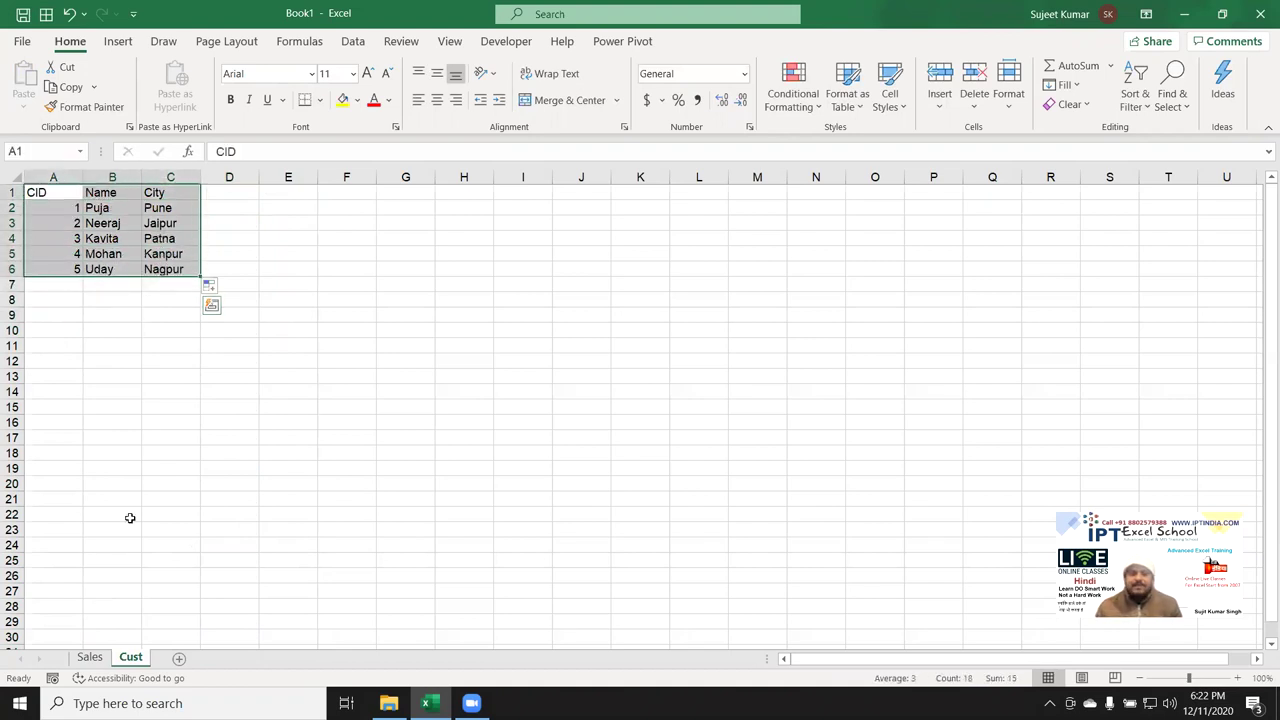
left_click(90, 657)
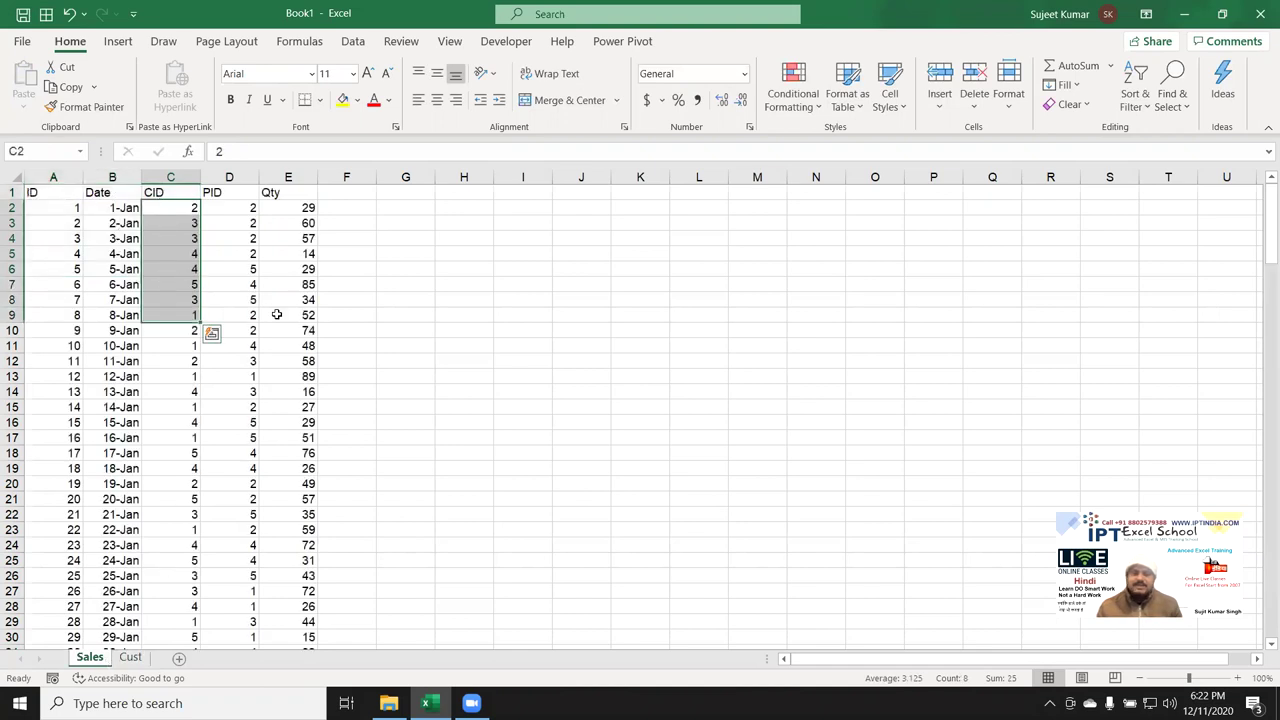
left_click(335, 192)
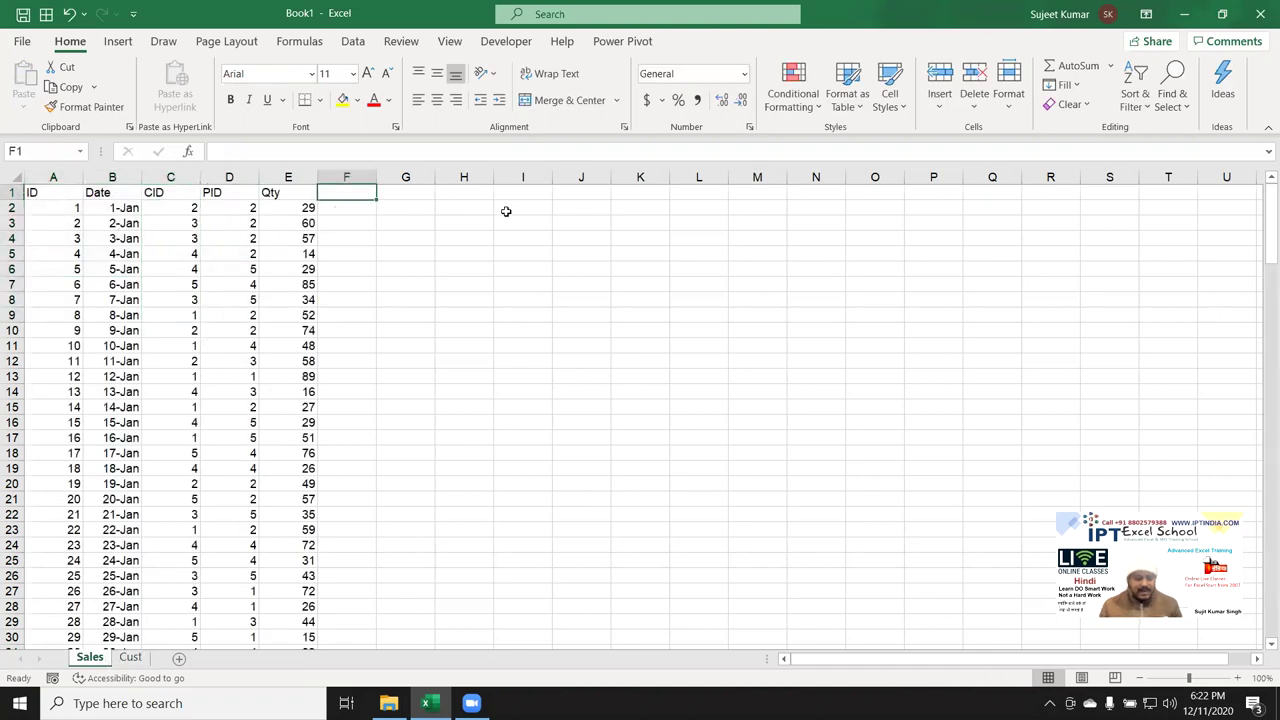
Head F1 'city' and enter =VLOOKUP(C2,Cust!A:C,2,0) in F2
type("city")
key("Return")
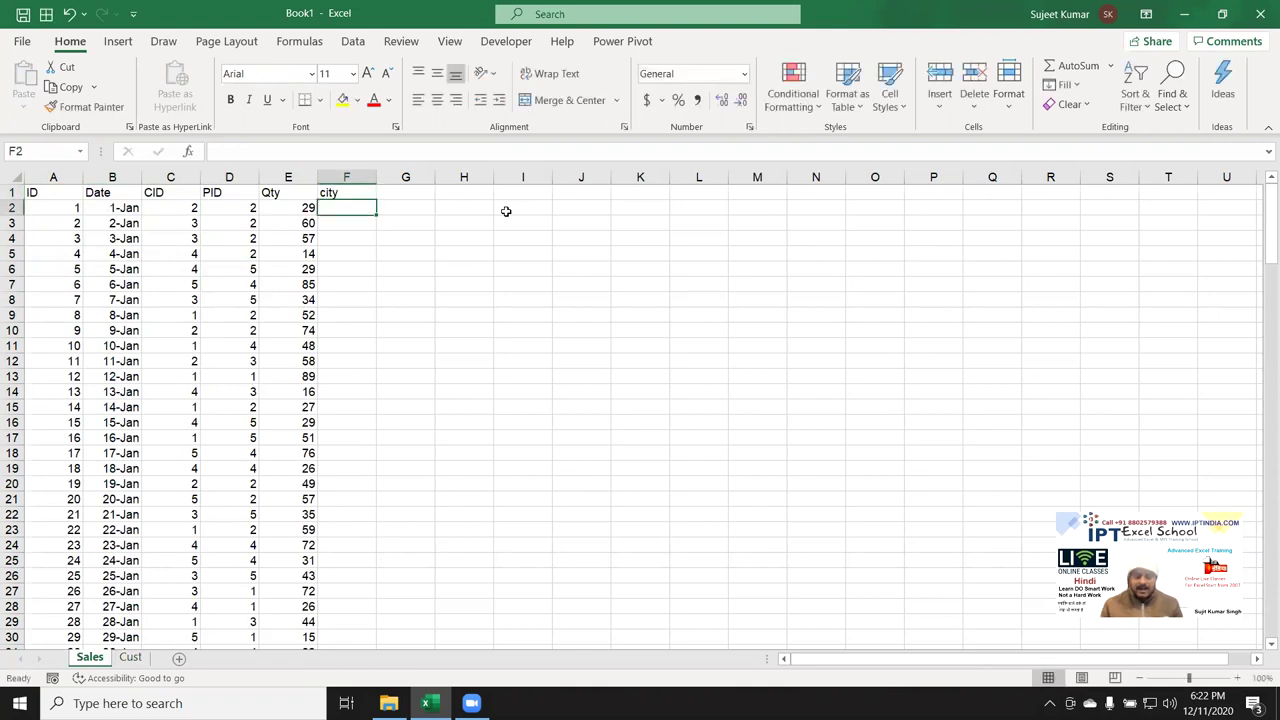
type("=vl")
key("Tab")
key("Left")
key("Left")
key("Left")
type(",")
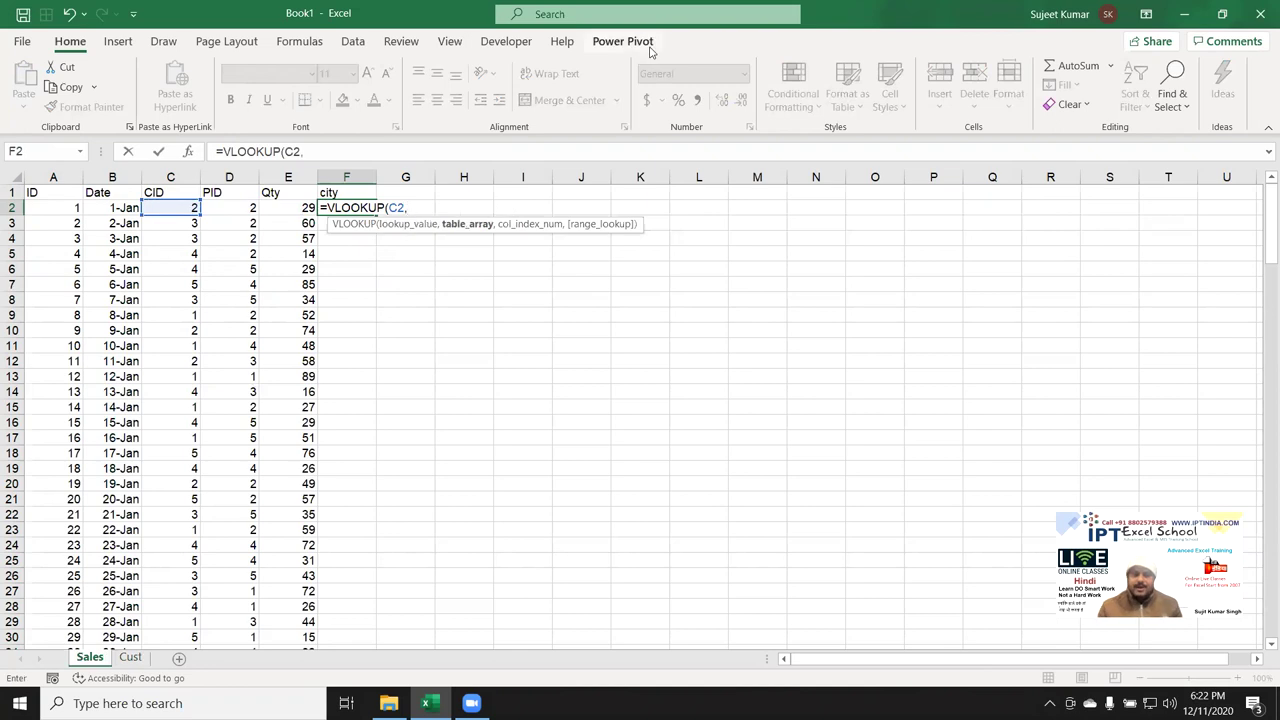
left_click(131, 657)
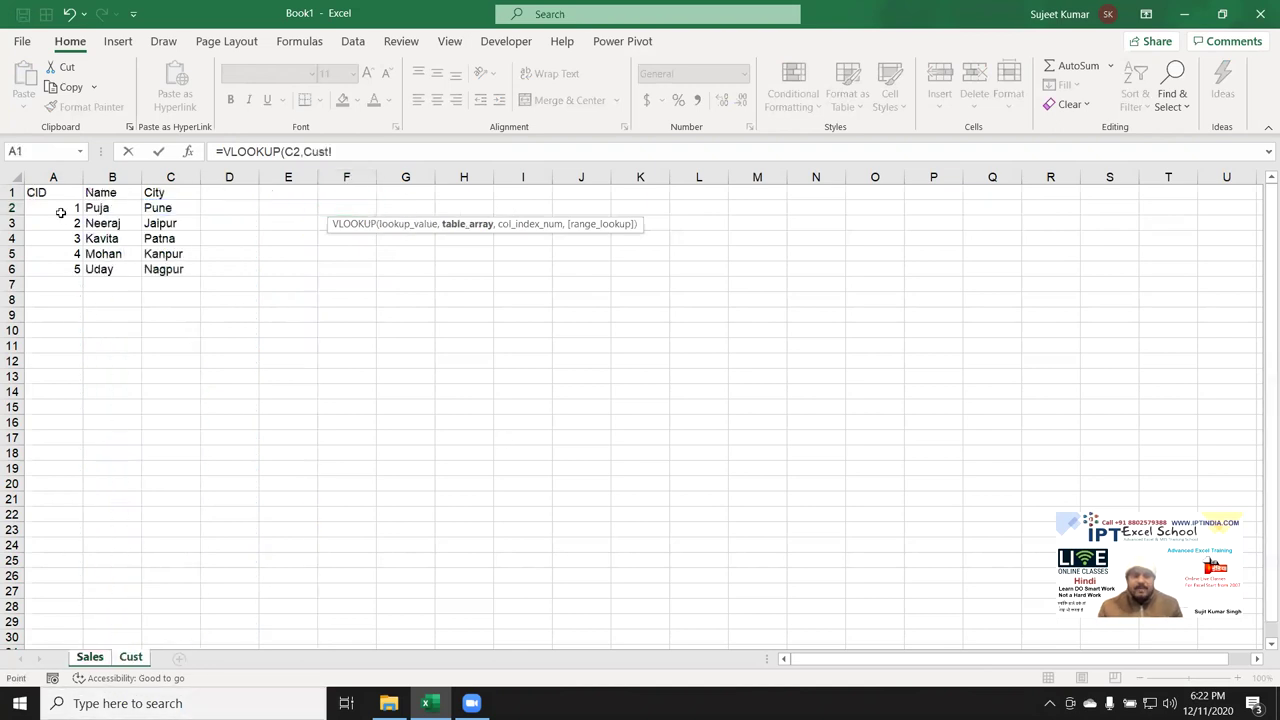
left_click_drag(53, 176, 170, 177)
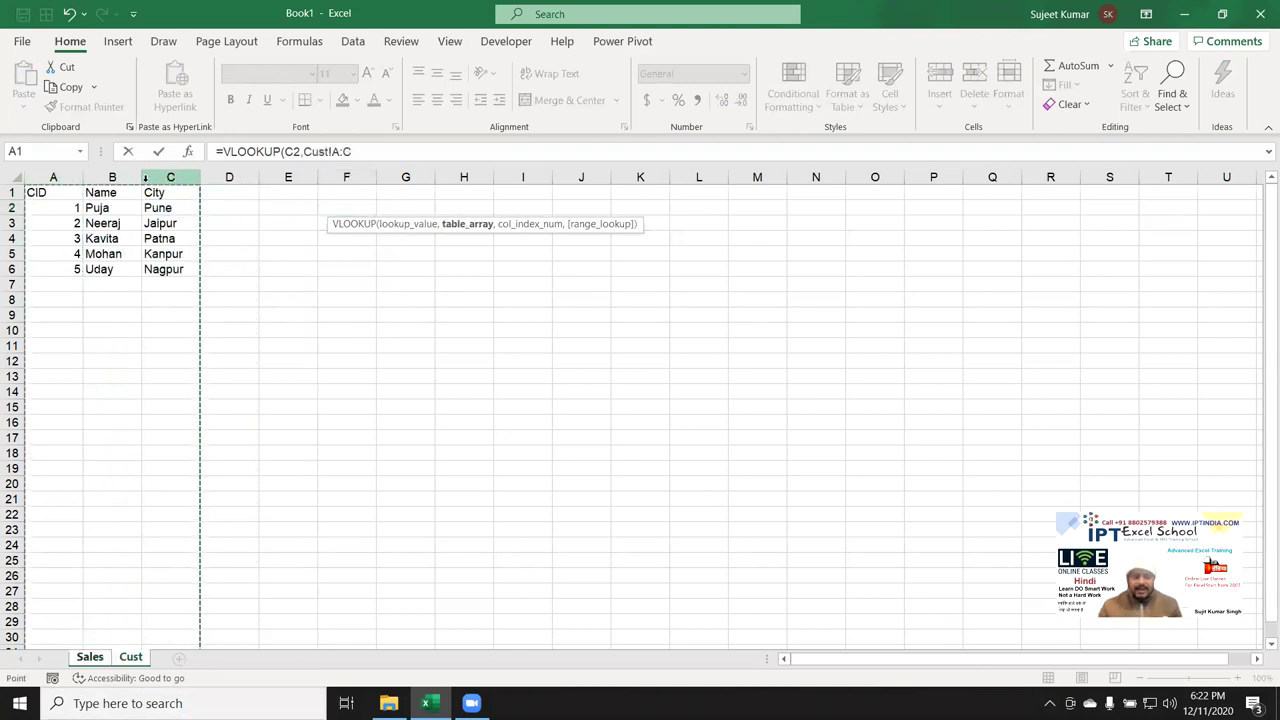
type(",")
type(",2,")
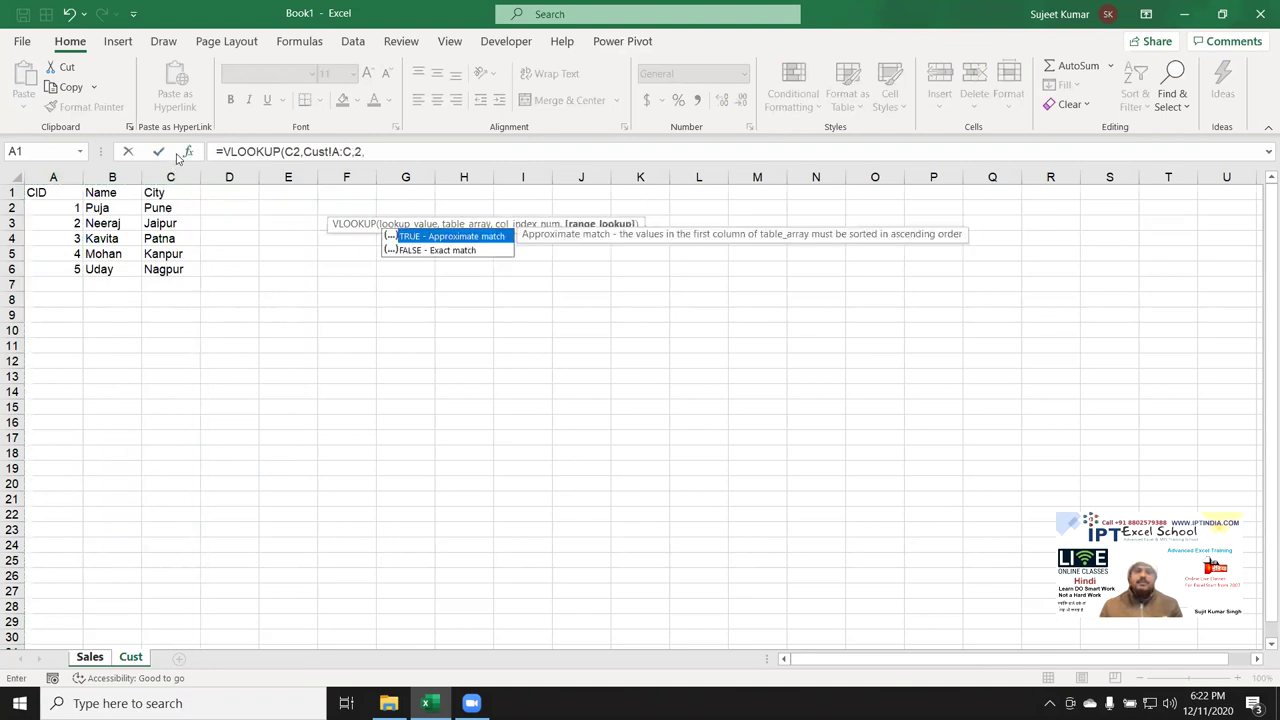
type("0")
key("Return")
Fill the lookup formula down column F and select the whole column
left_click(37, 297)
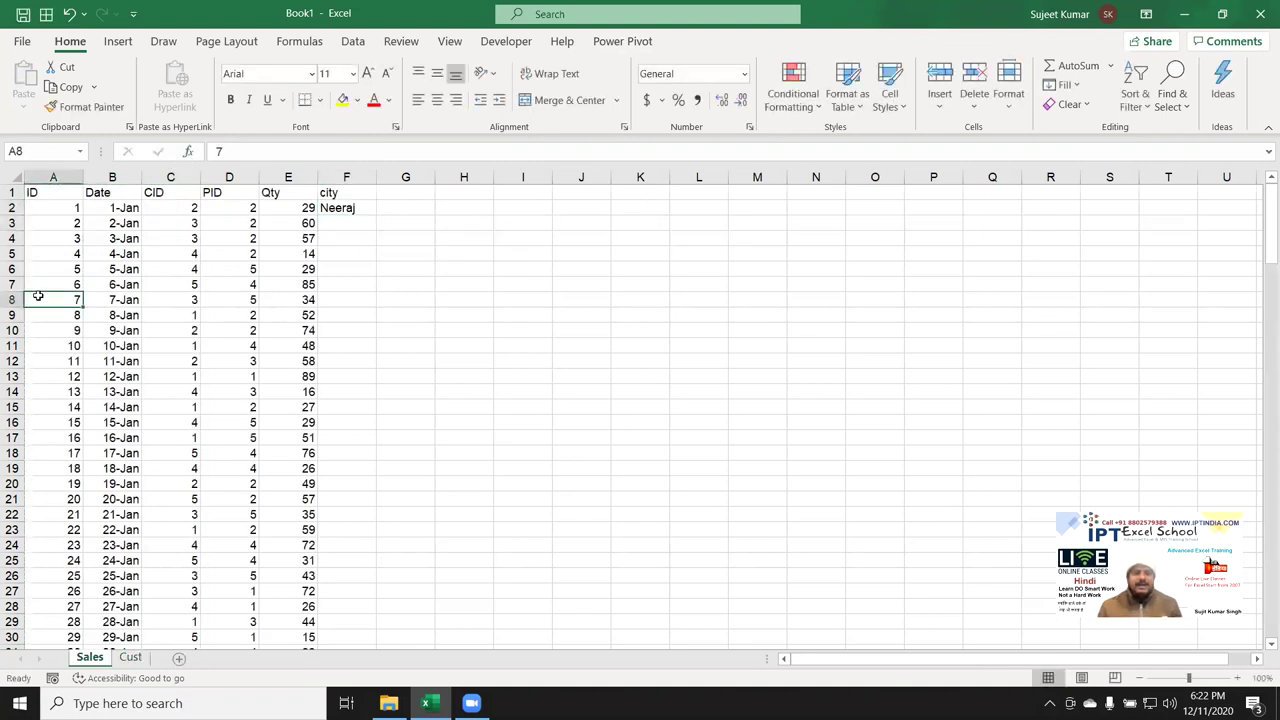
key("ctrl+Down")
key("Down")
key("Down")
key("ctrl+Home")
key("Right")
key("Right")
key("Right")
key("Right")
key("Right")
key("Down")
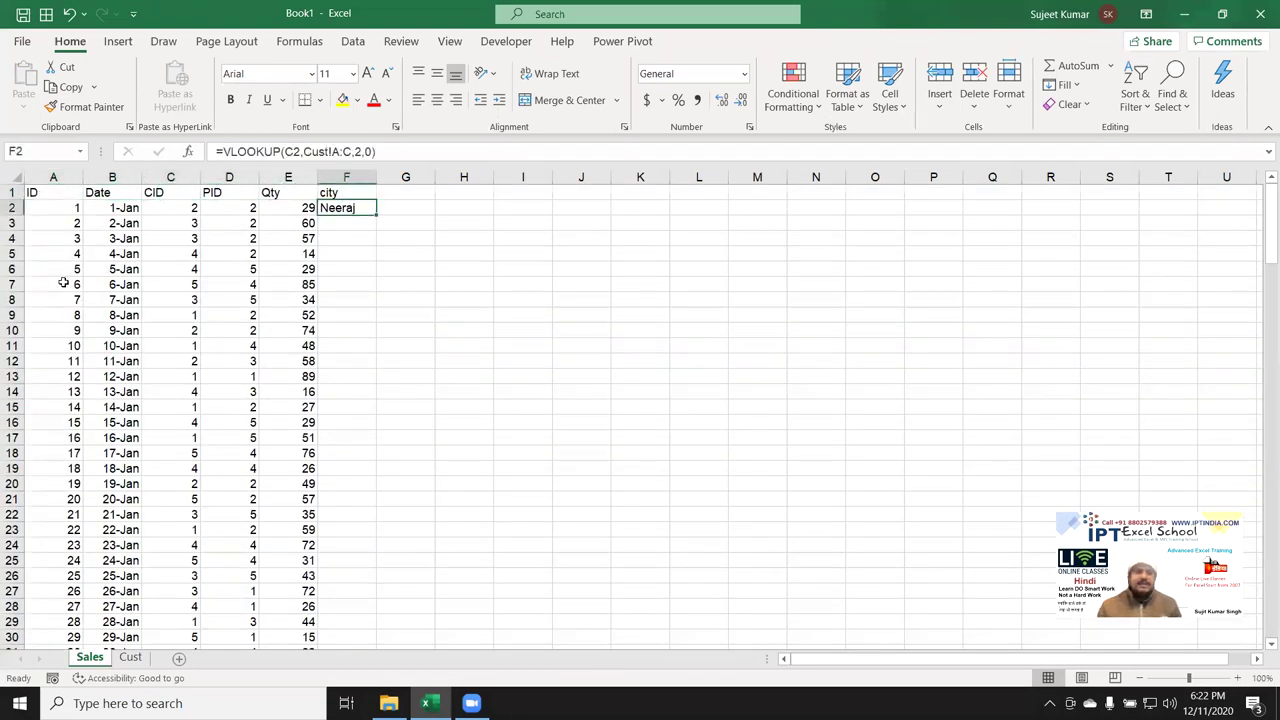
double_click(376, 214)
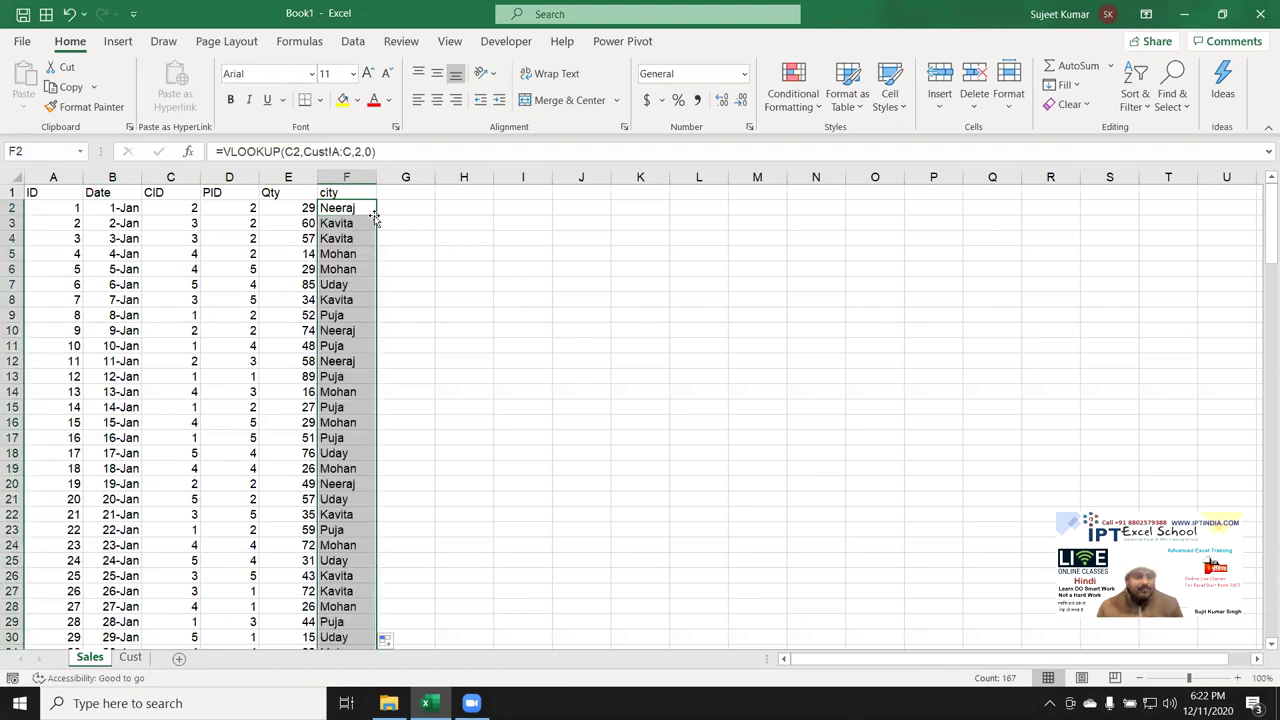
scroll(373, 221, "down", 3)
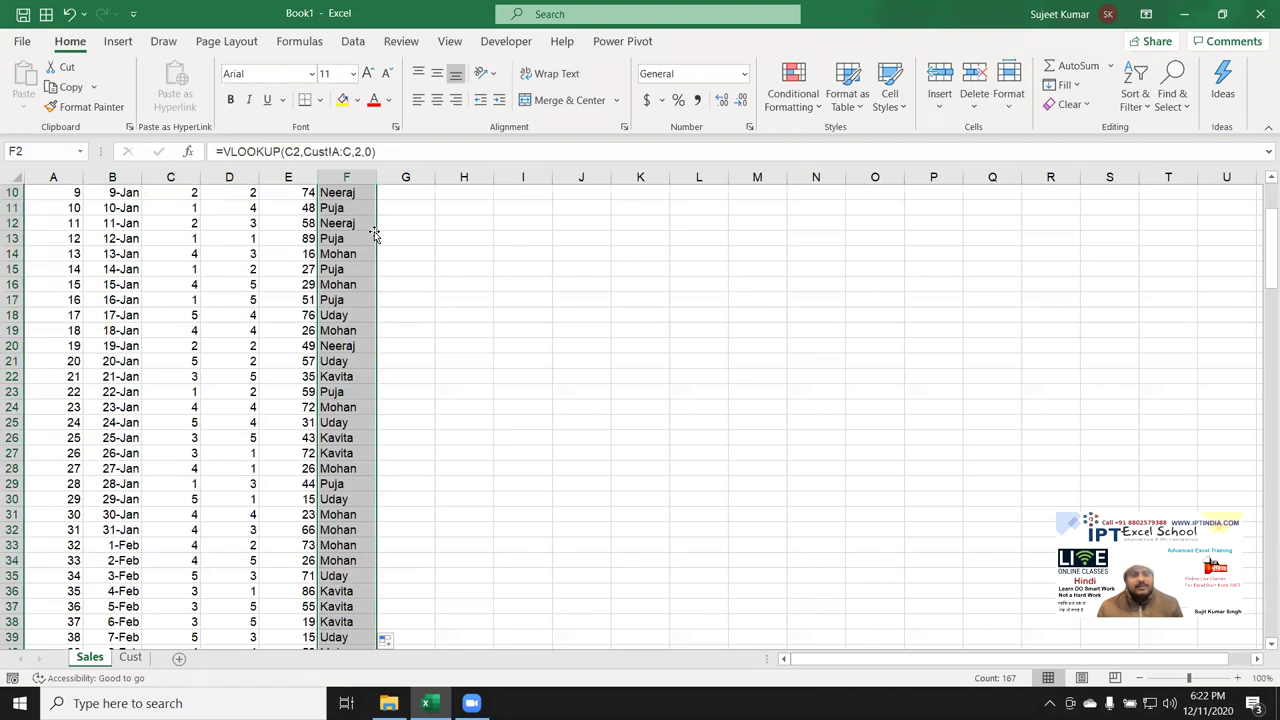
scroll(372, 224, "up", 3)
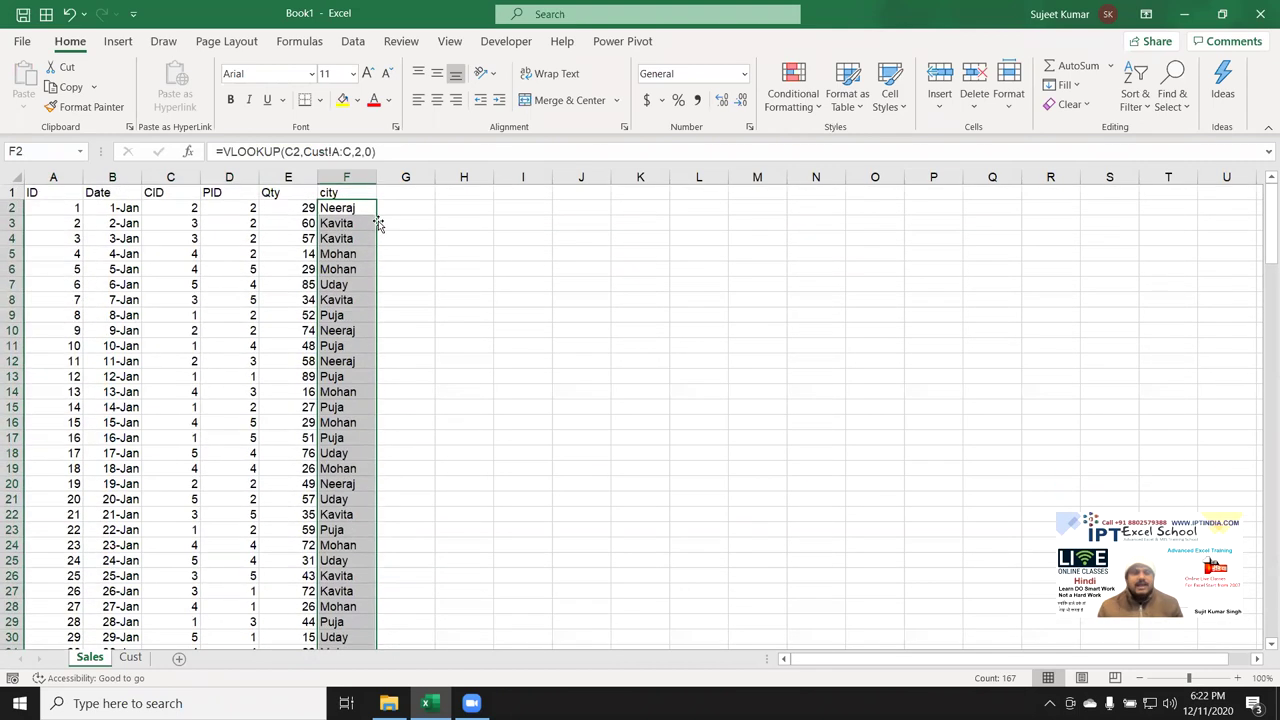
left_click(358, 176)
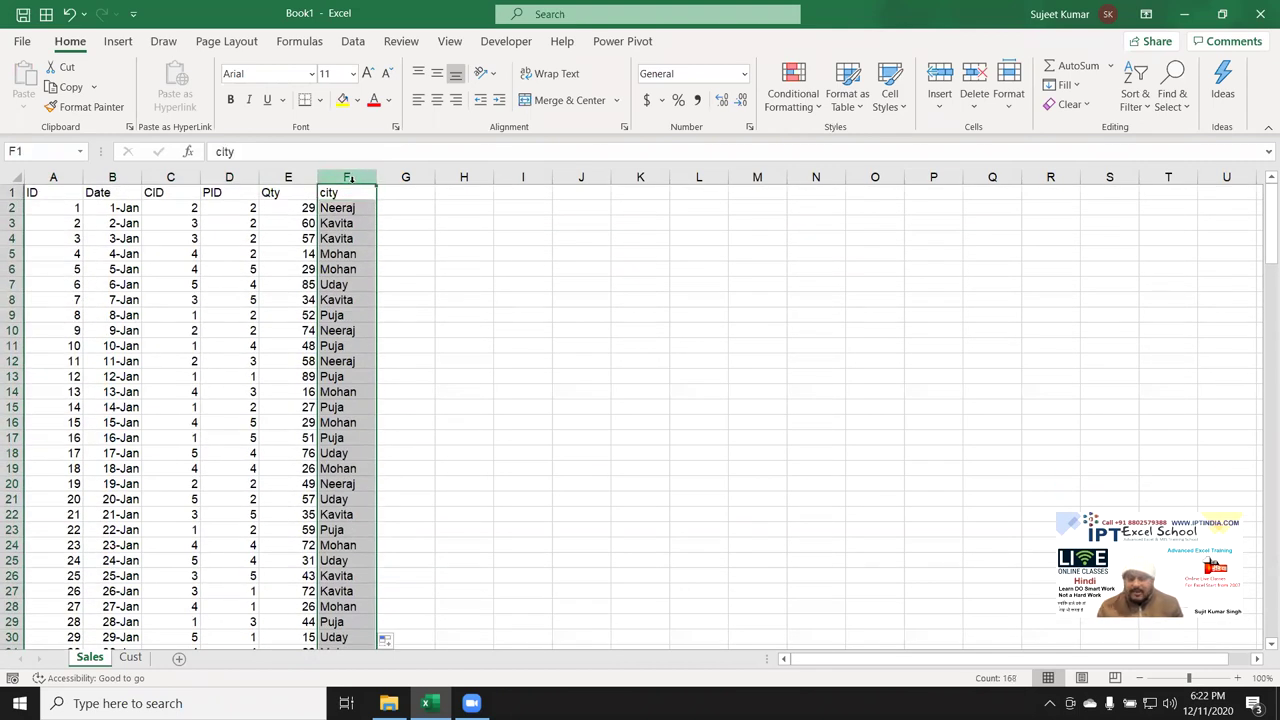
Clear the city column F and select the Sales data block A1:E168
key("Delete")
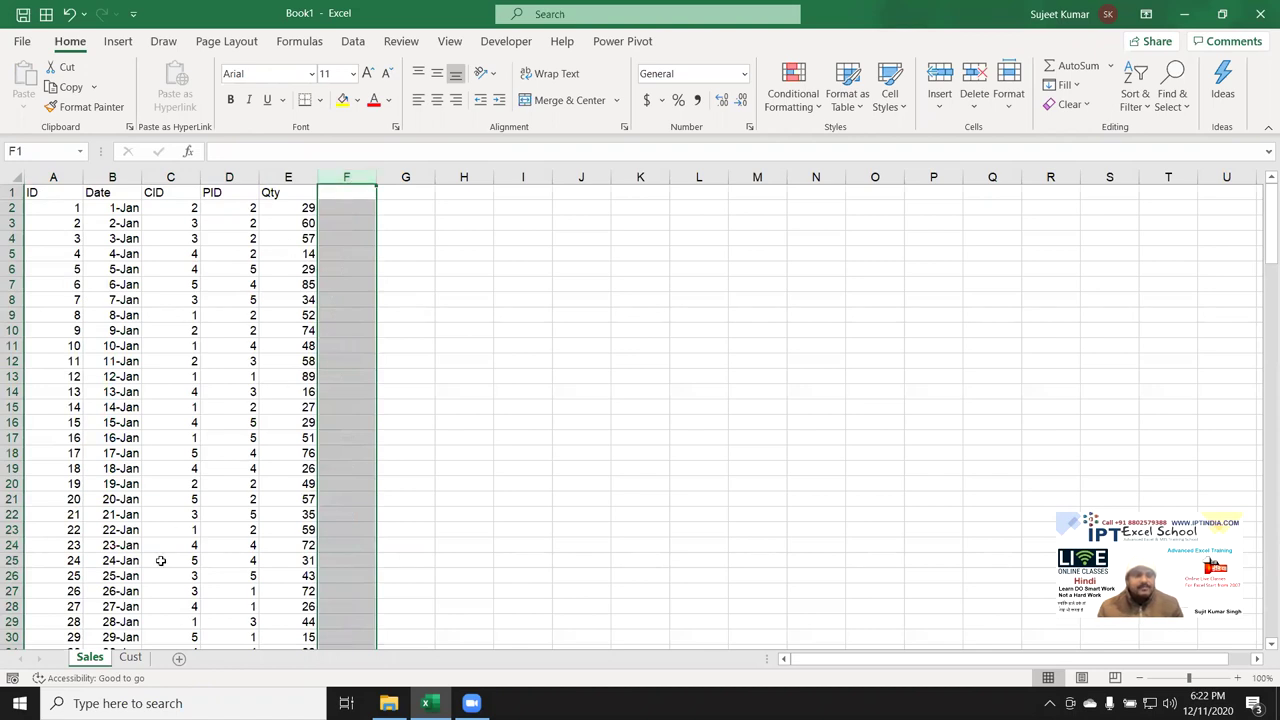
left_click(168, 225)
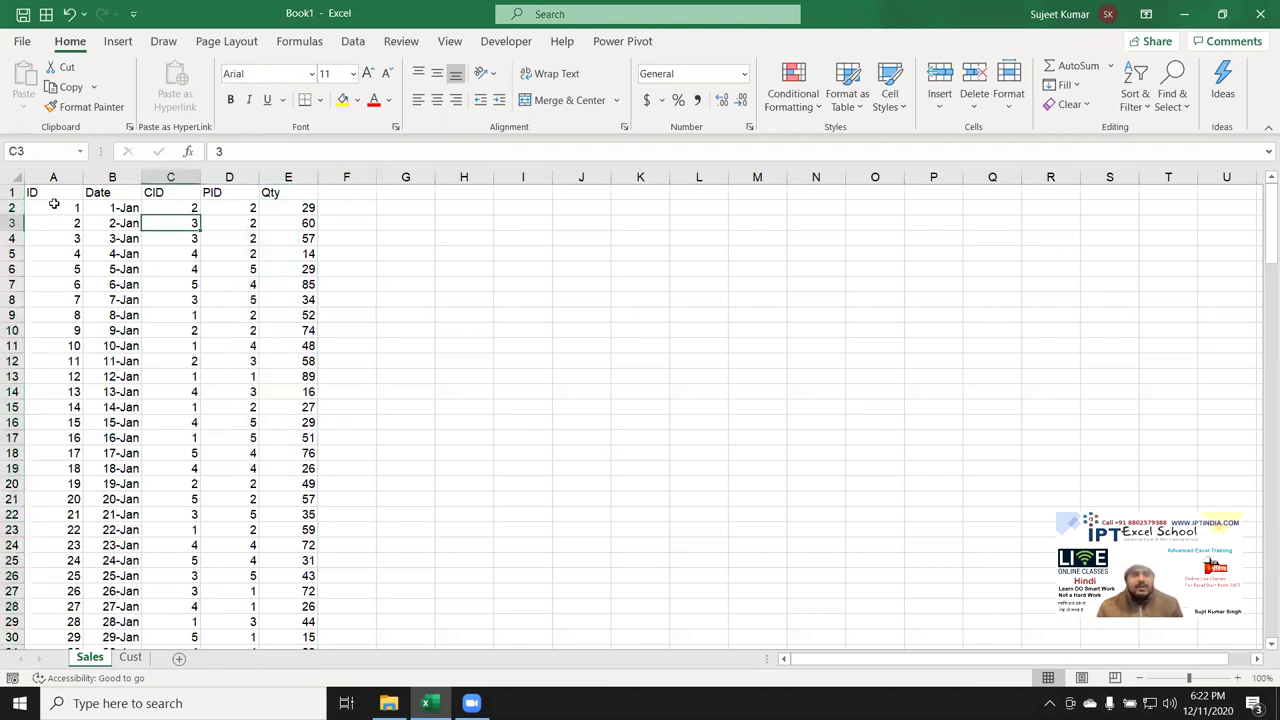
left_click(54, 193)
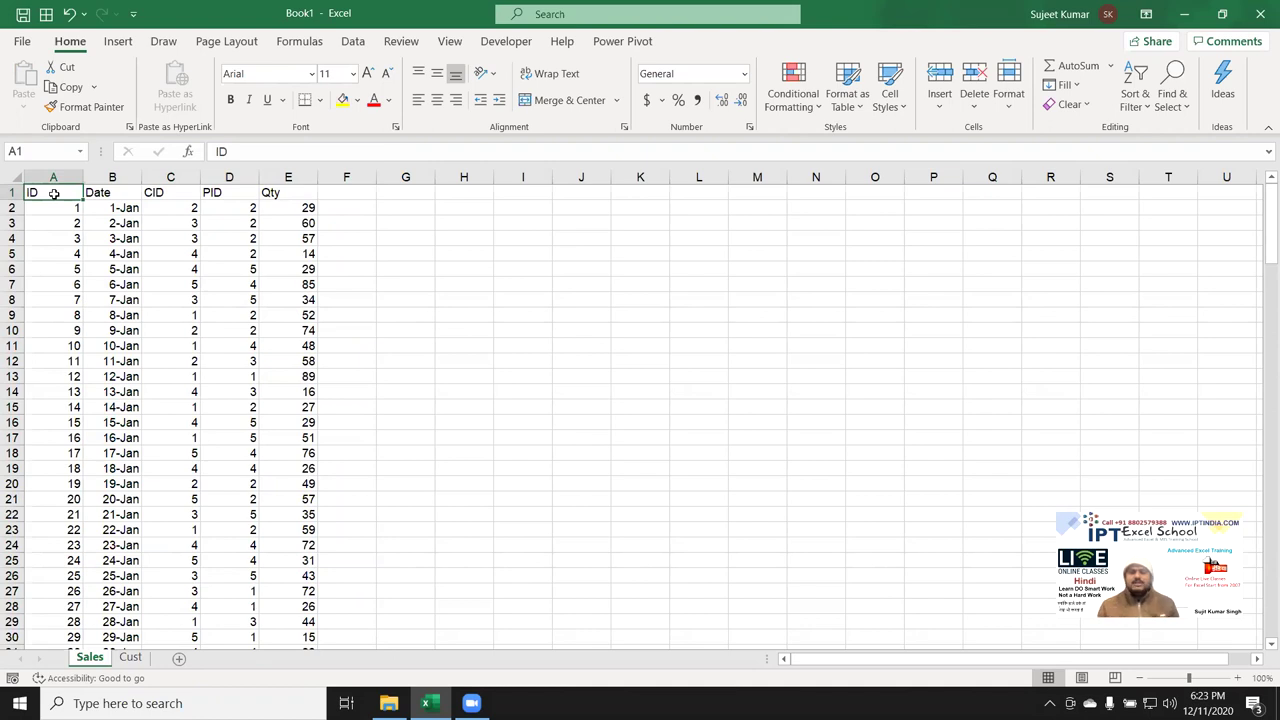
key("ctrl+shift+Right")
key("ctrl+shift+Down")
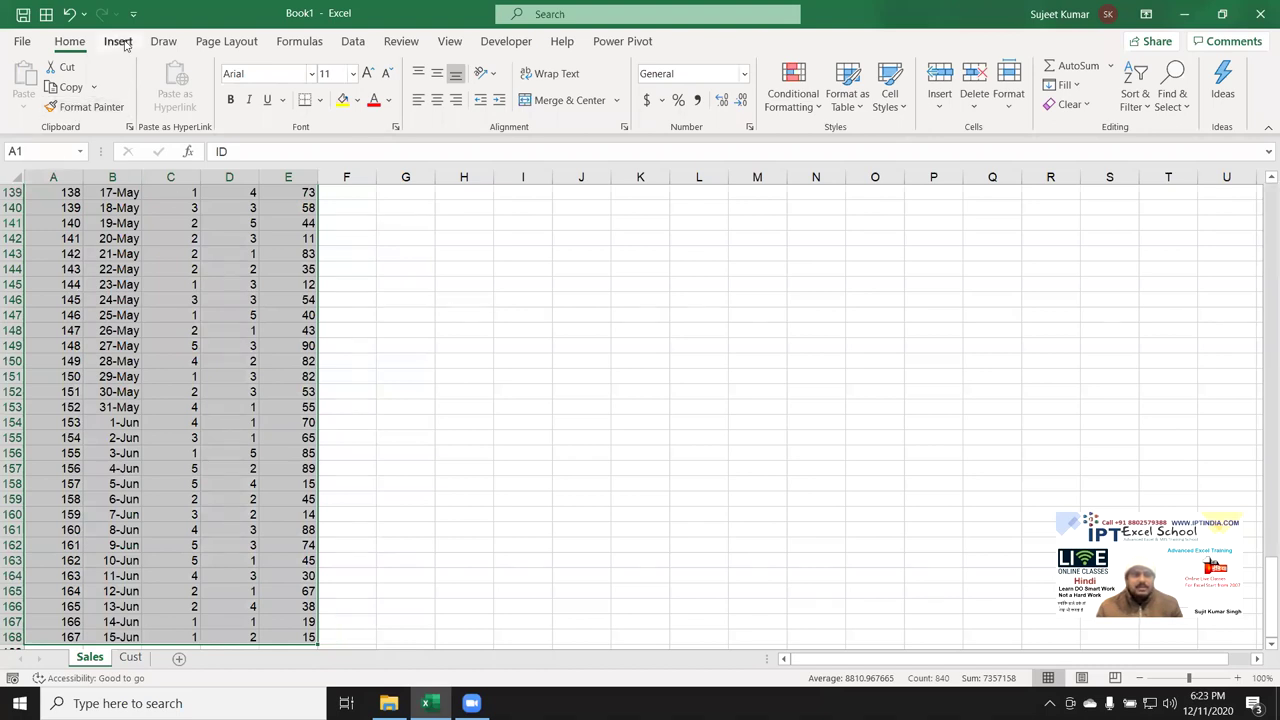
Create a PivotTable of the Sales data on a new sheet, added to the Data Model
left_click(118, 41)
left_click(31, 85)
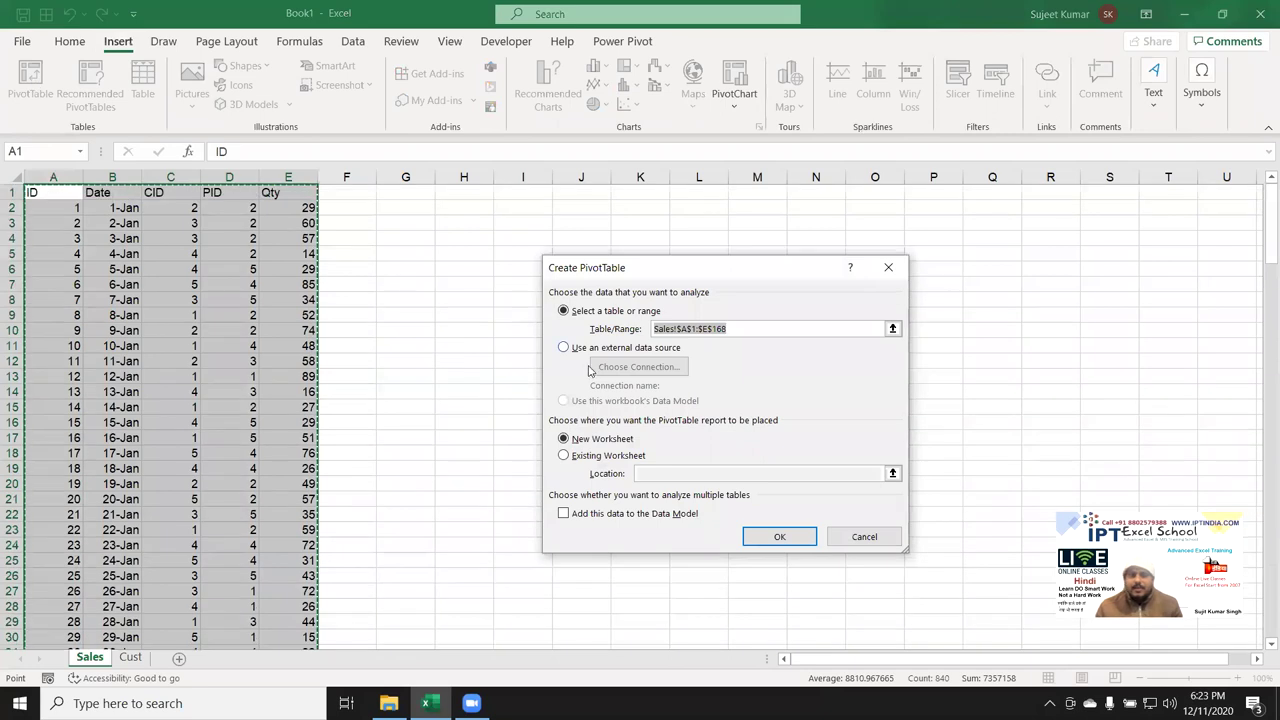
left_click(590, 518)
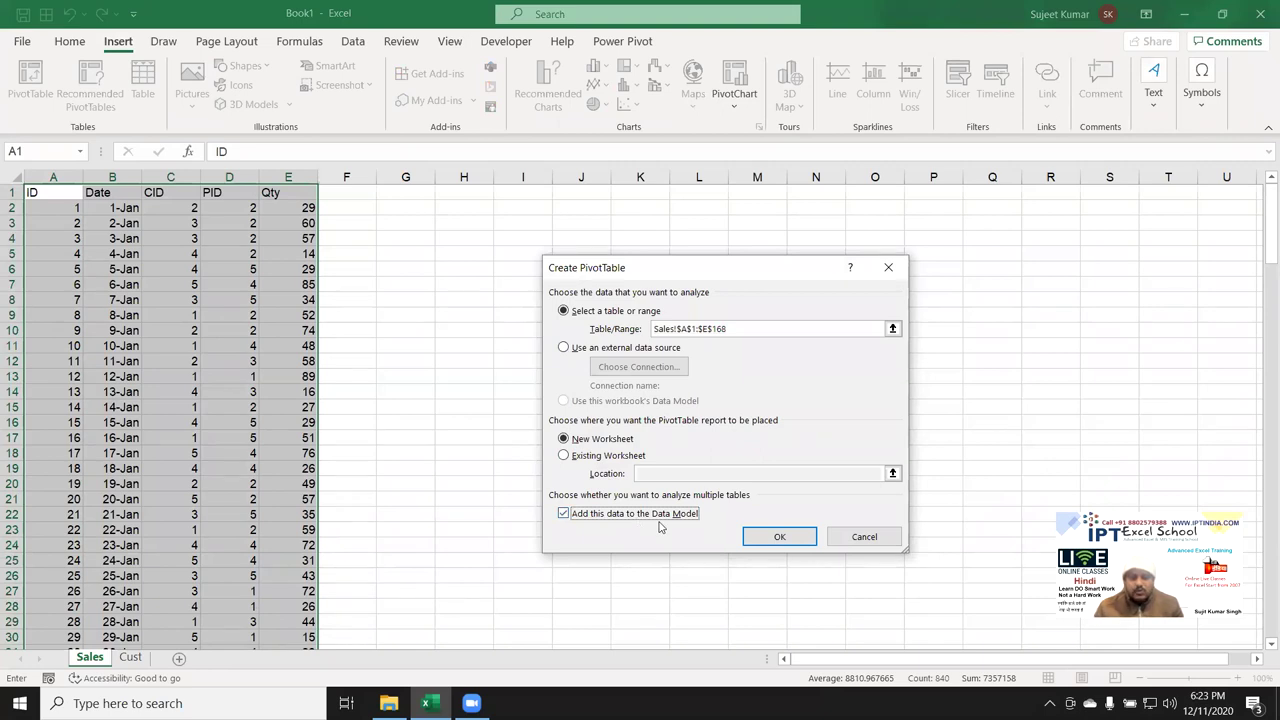
left_click(773, 535)
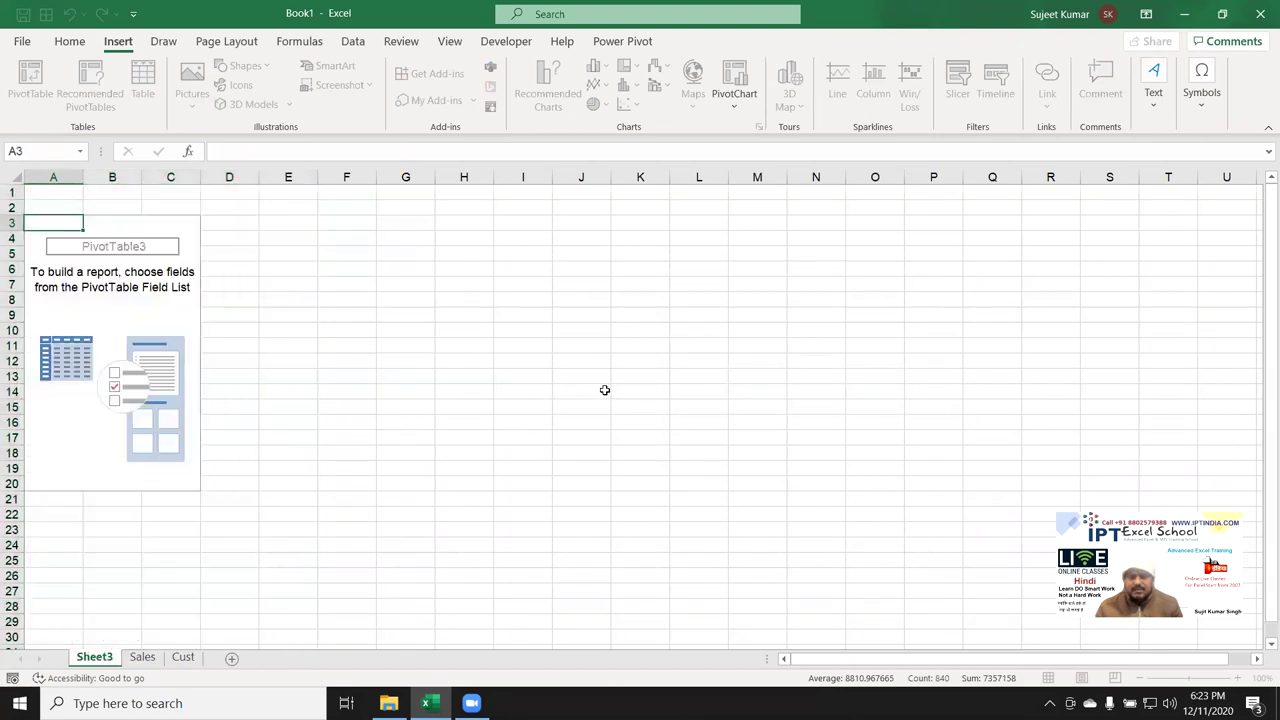
left_click(182, 658)
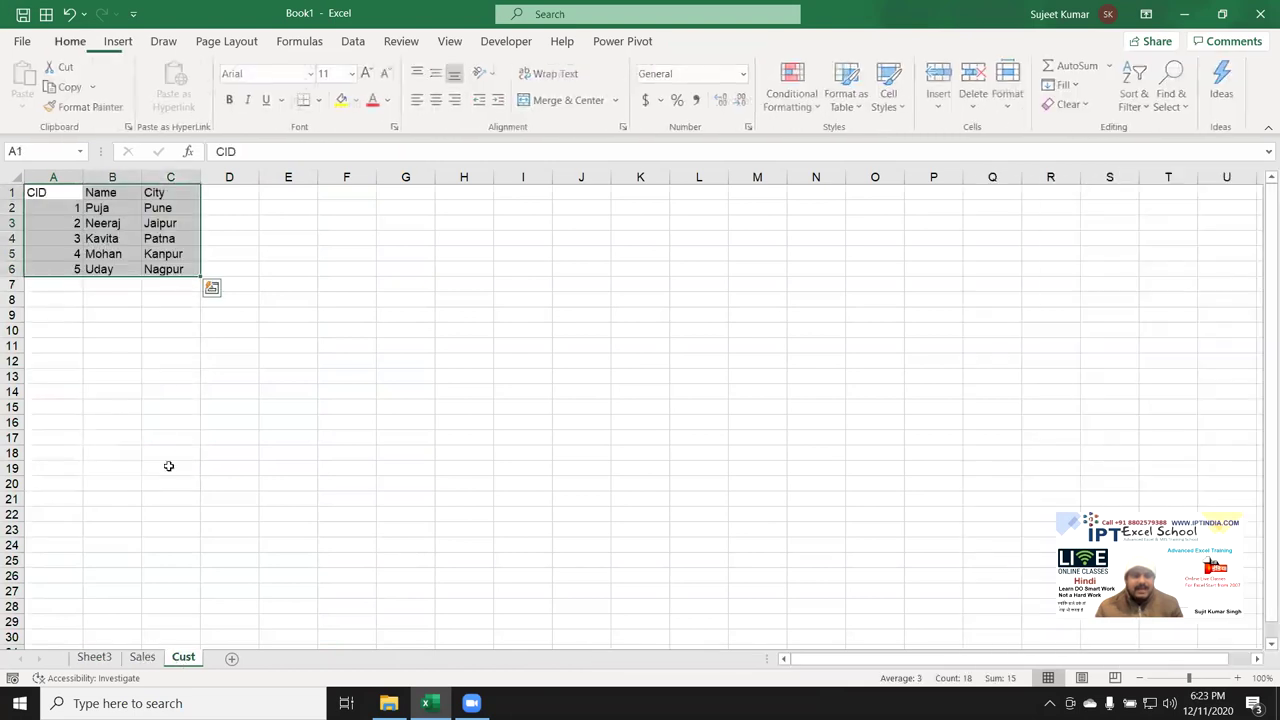
Create a PivotTable of the Cust data in the Data Model, then return to Sheet3
left_click(118, 41)
left_click(30, 82)
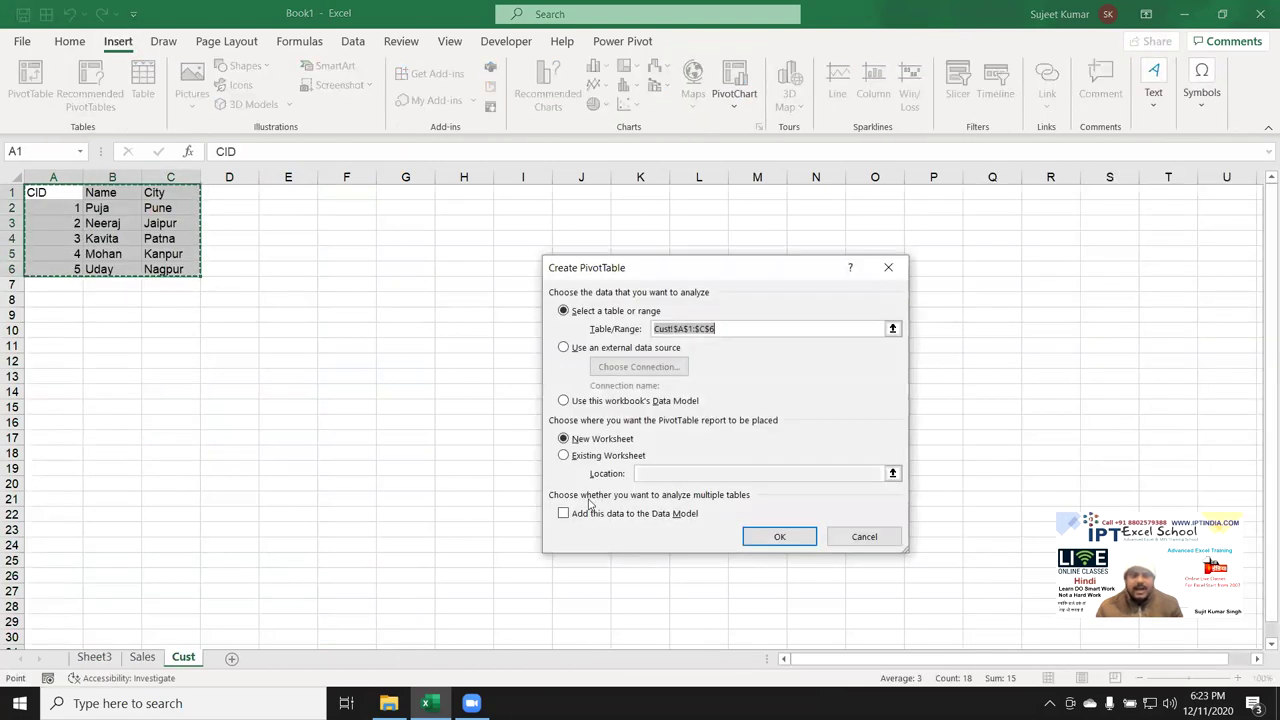
left_click(563, 513)
left_click(752, 534)
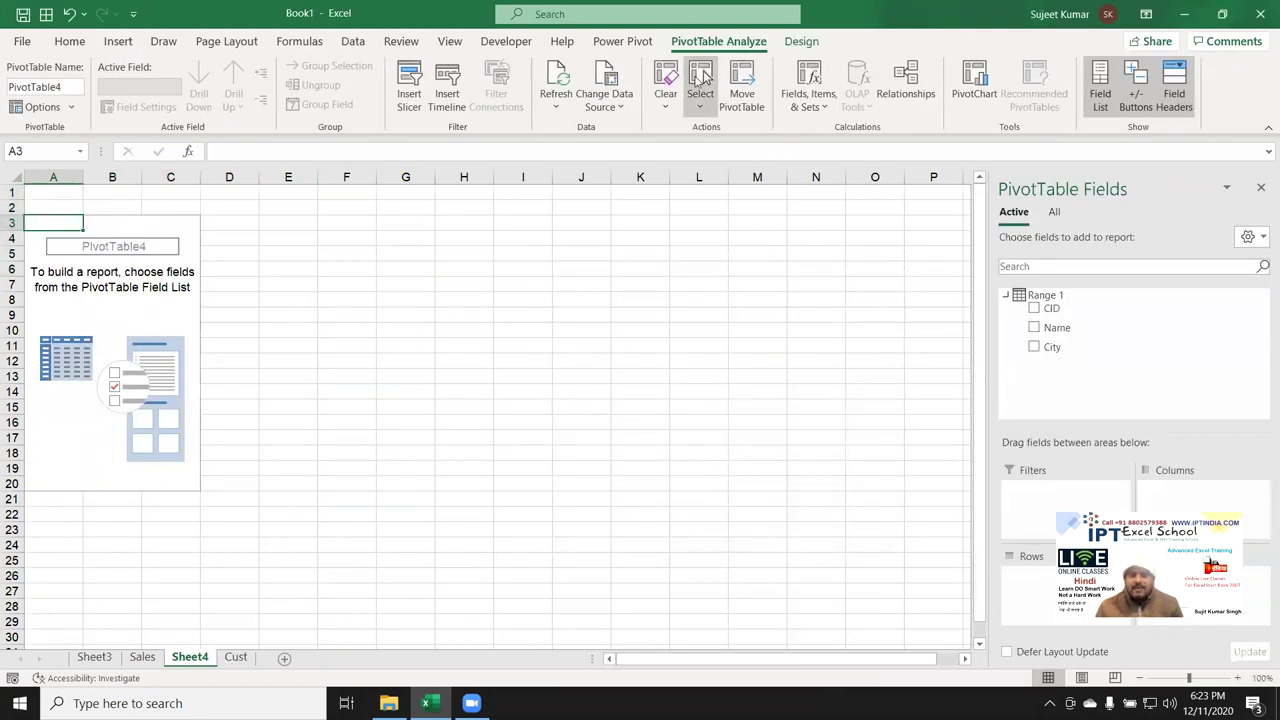
left_click(95, 657)
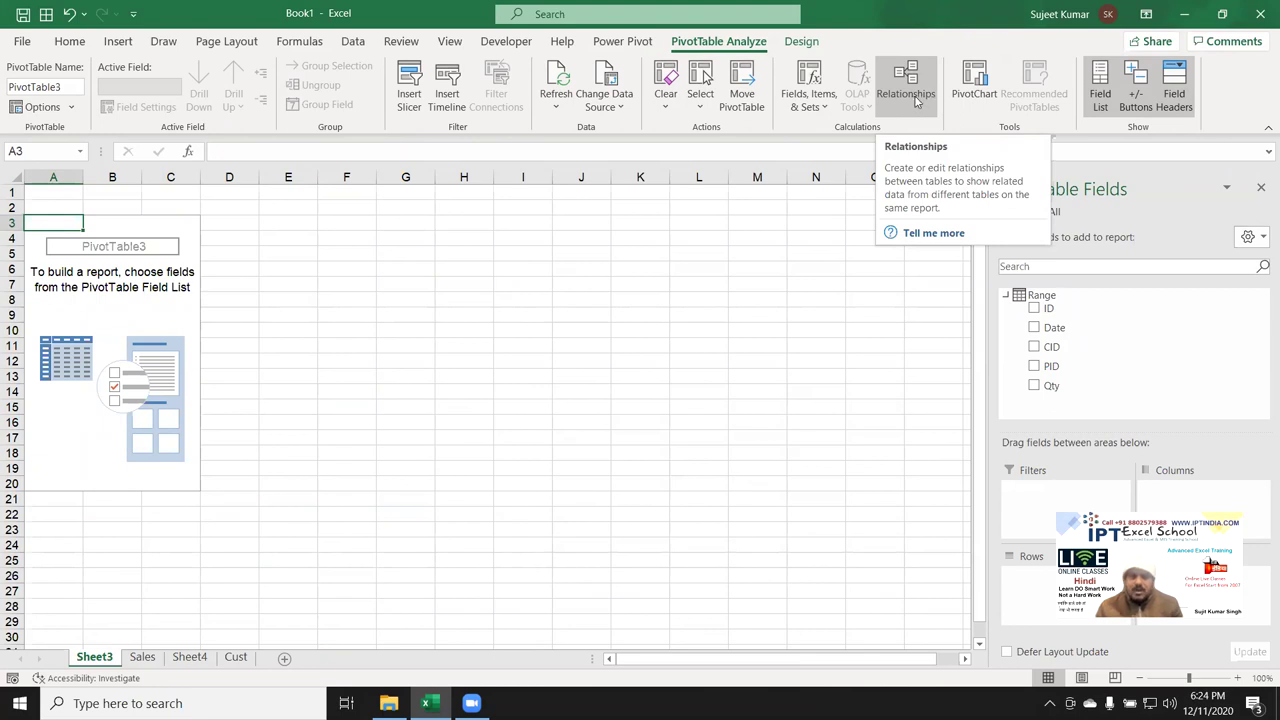
Start a new Data Model relationship with the Range table as the source
left_click(915, 100)
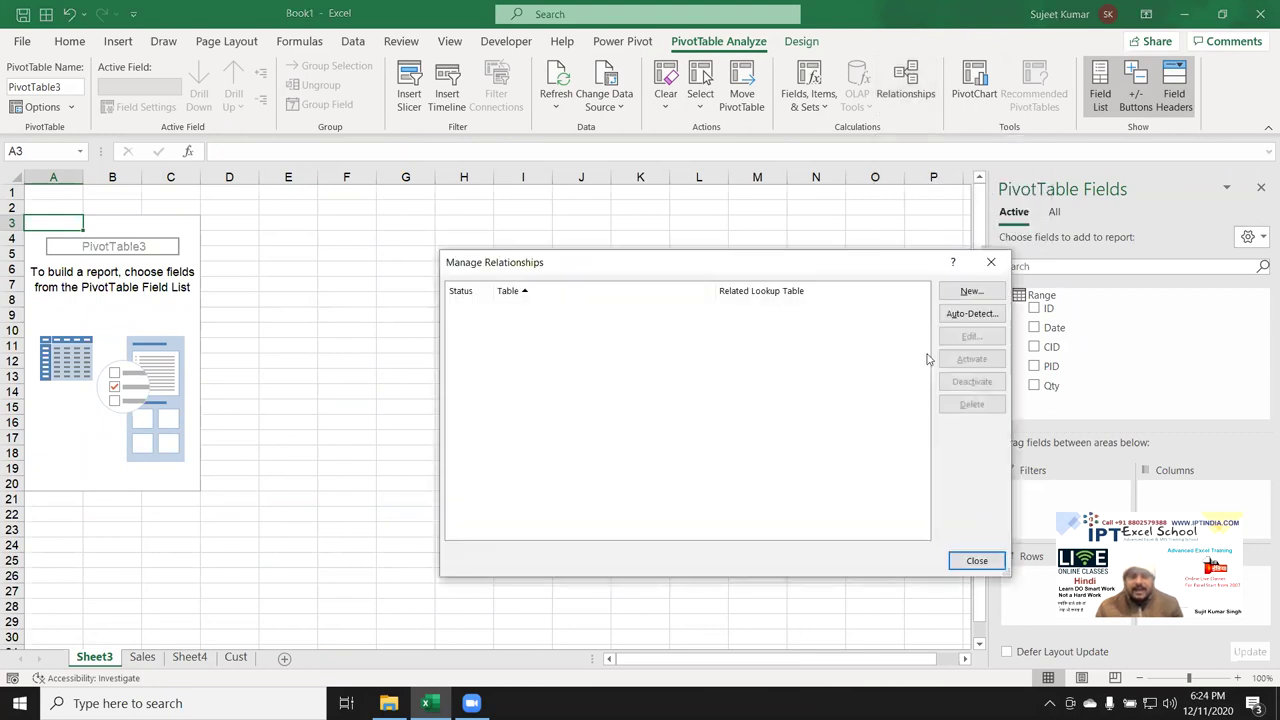
left_click(971, 291)
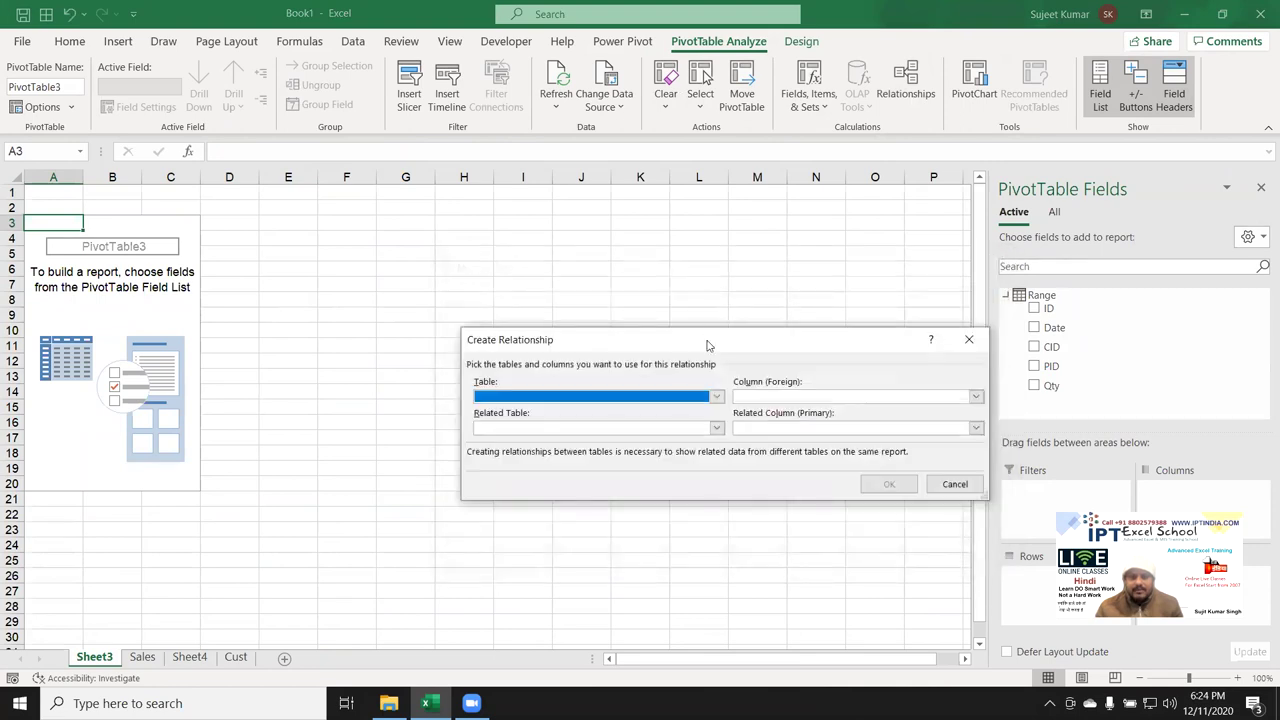
left_click_drag(706, 345, 594, 248)
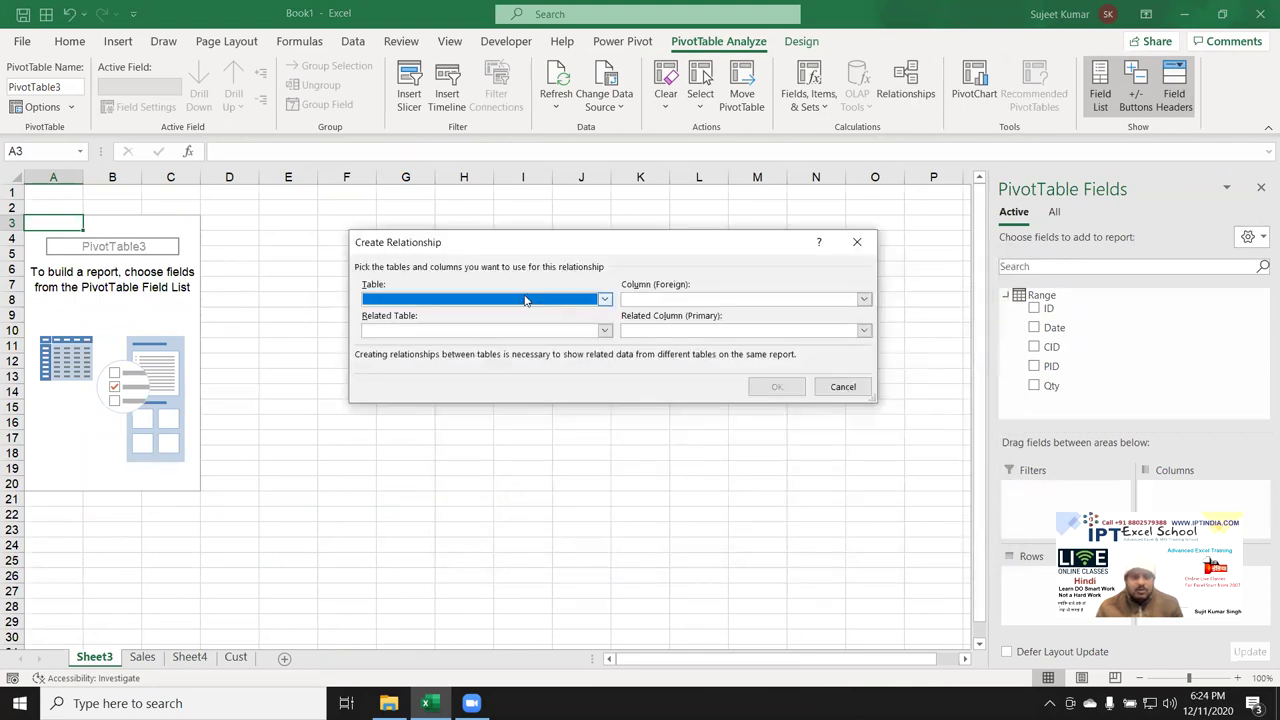
left_click(525, 300)
left_click(513, 318)
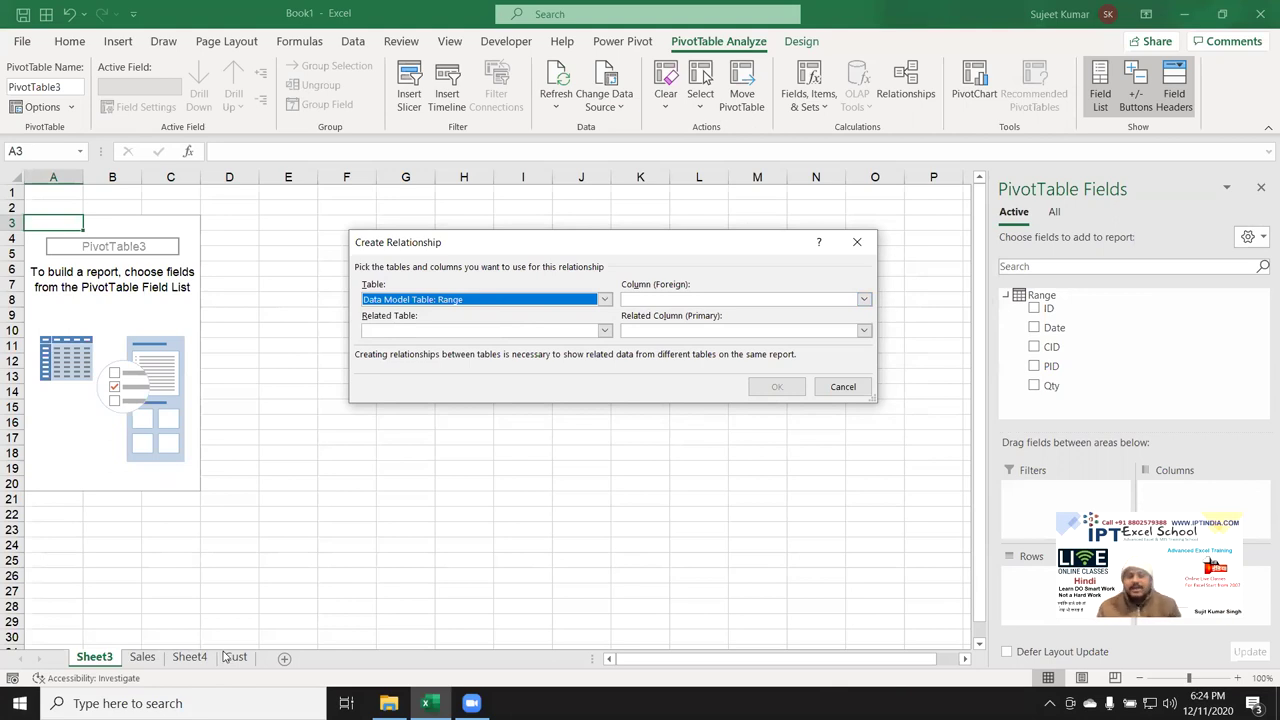
left_click(581, 302)
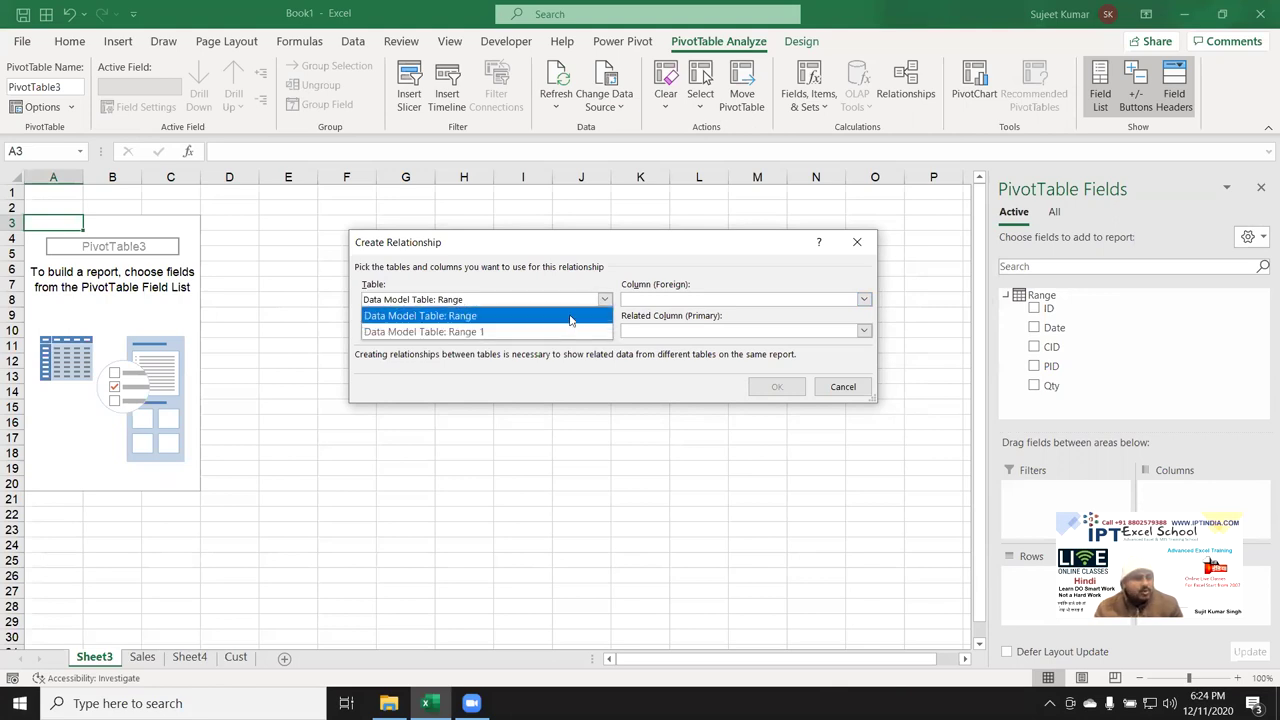
left_click(570, 316)
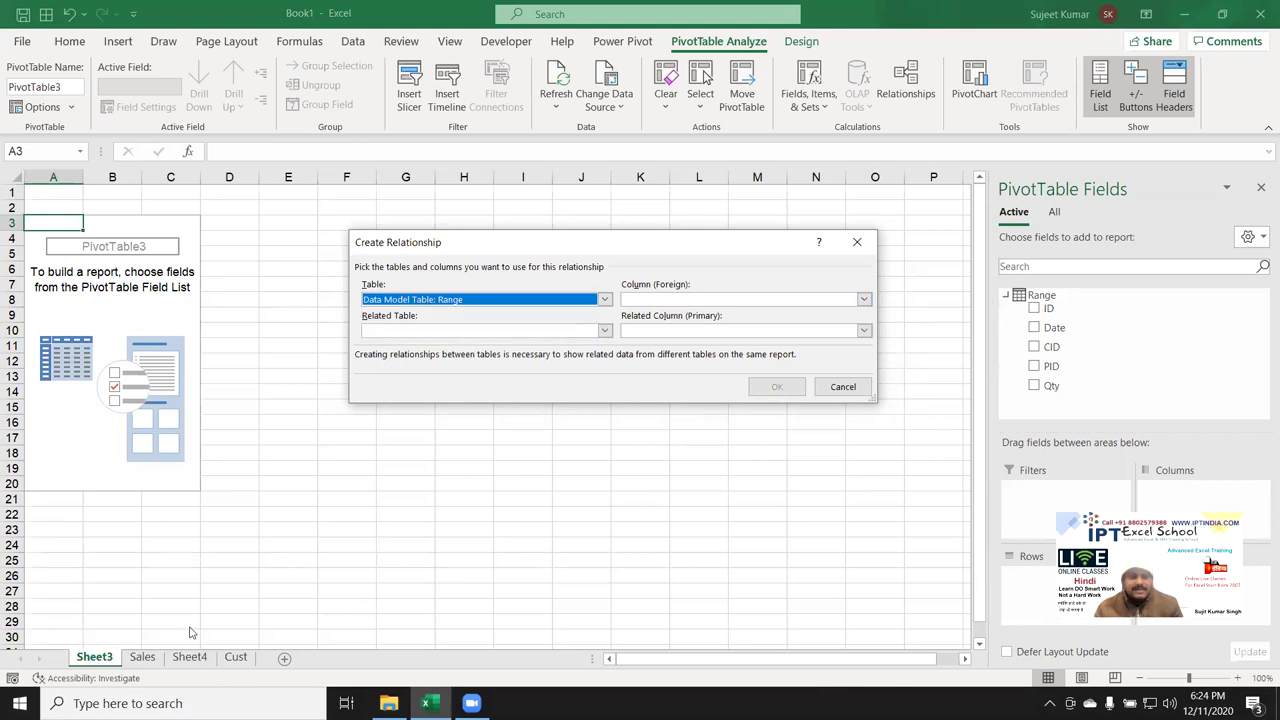
Link Range's CID column to Range 1's CID column and close the relationships list
left_click(763, 300)
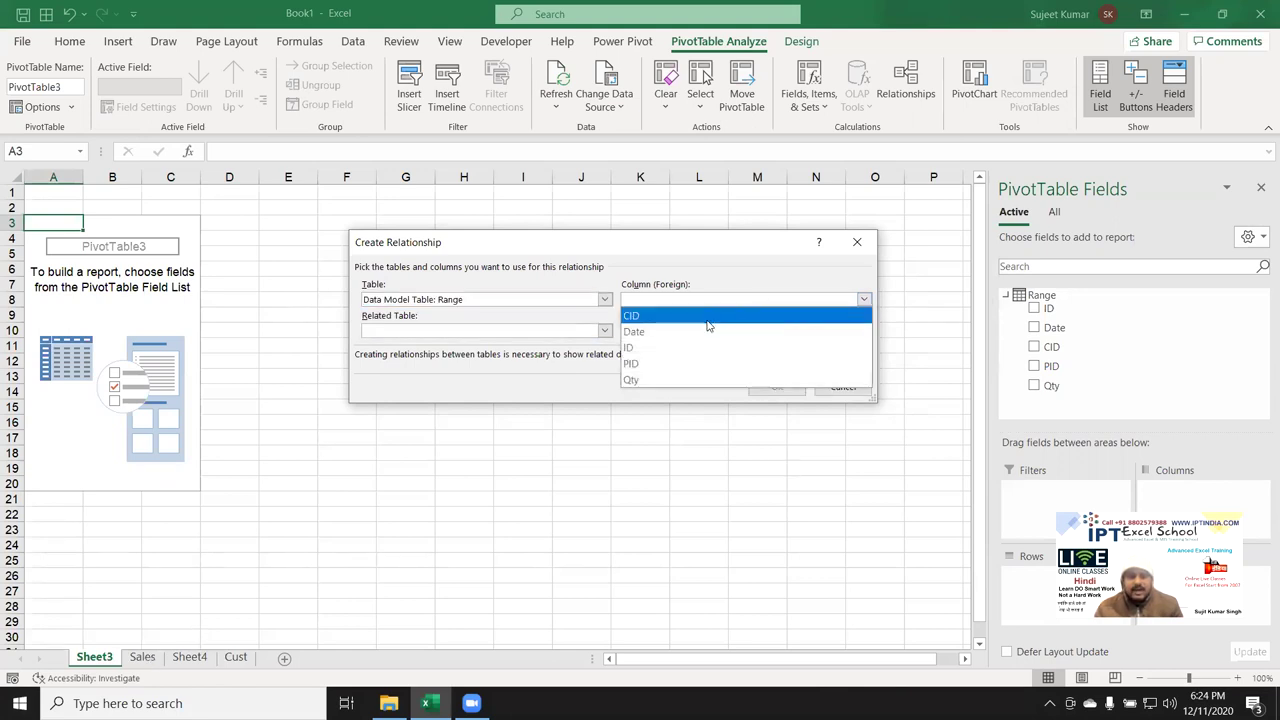
left_click(708, 322)
left_click(526, 332)
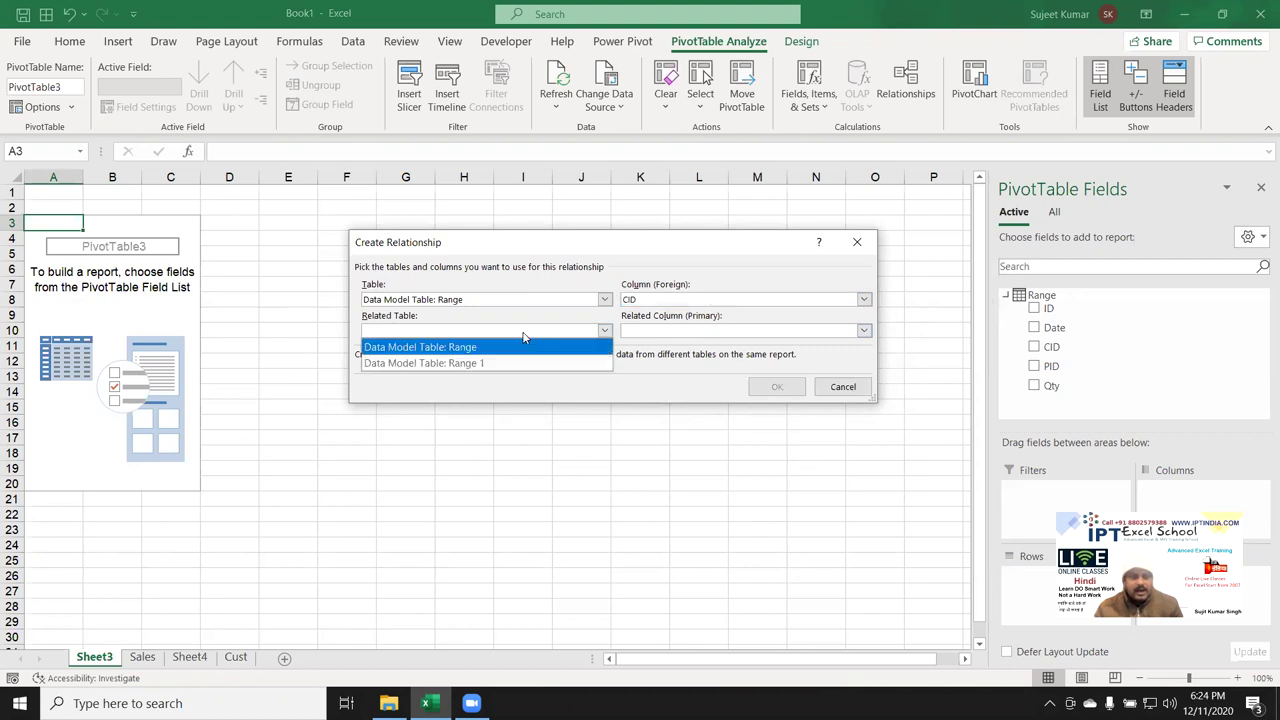
left_click(498, 364)
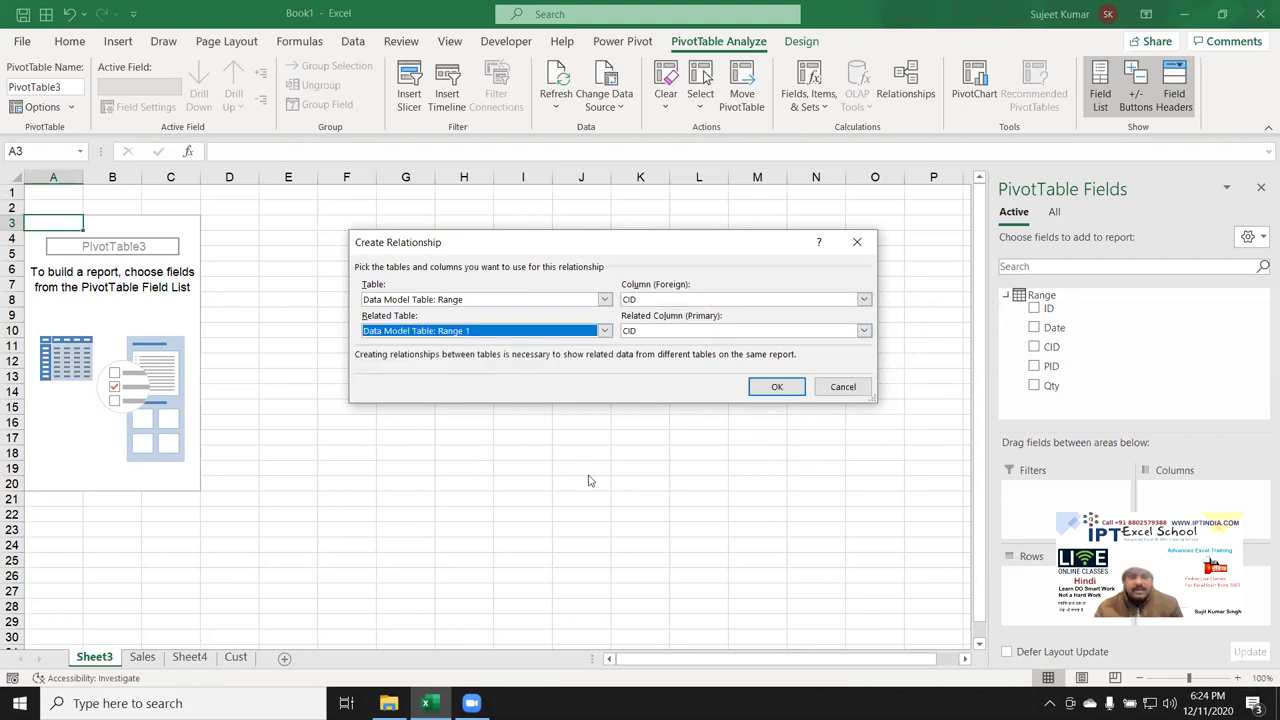
left_click(673, 334)
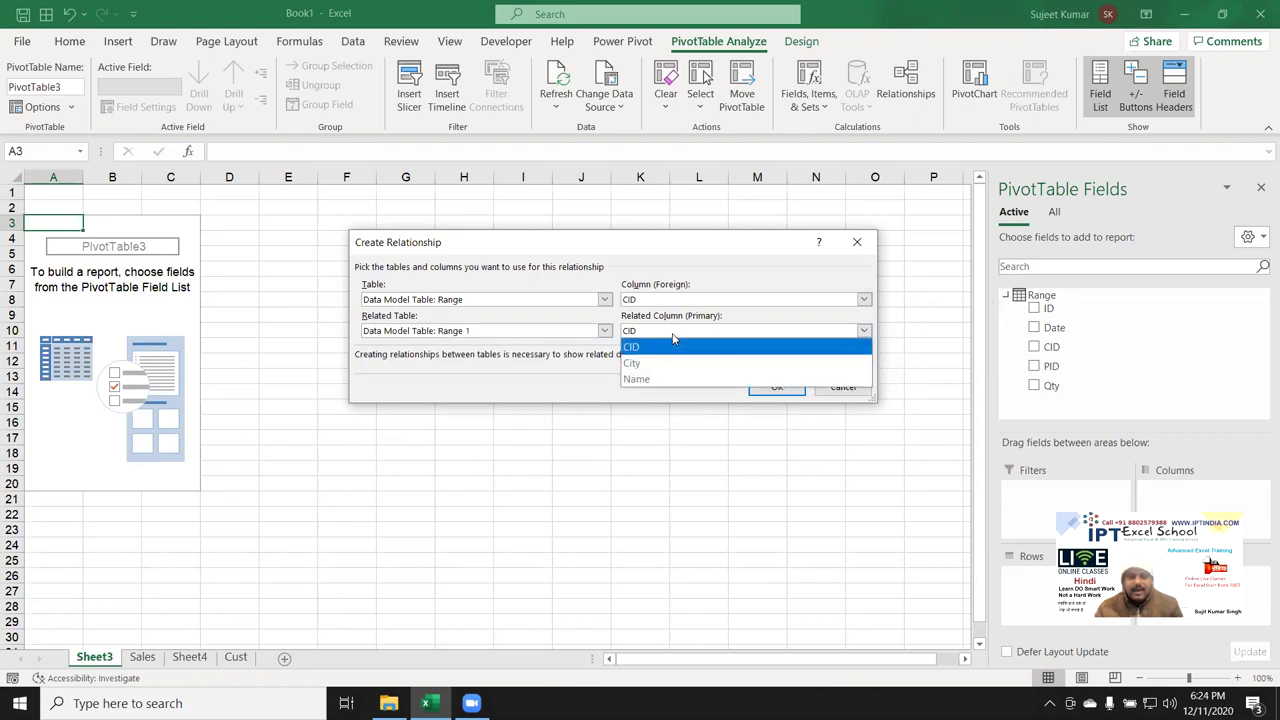
left_click(673, 346)
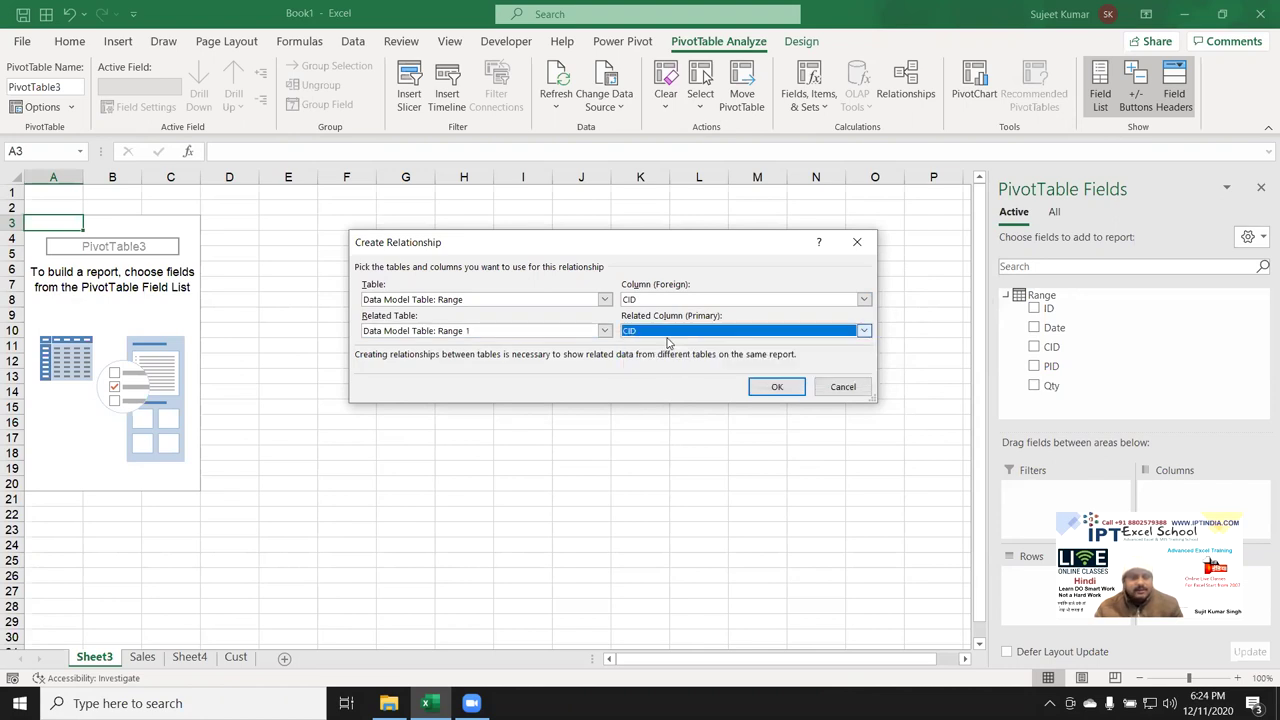
left_click(786, 389)
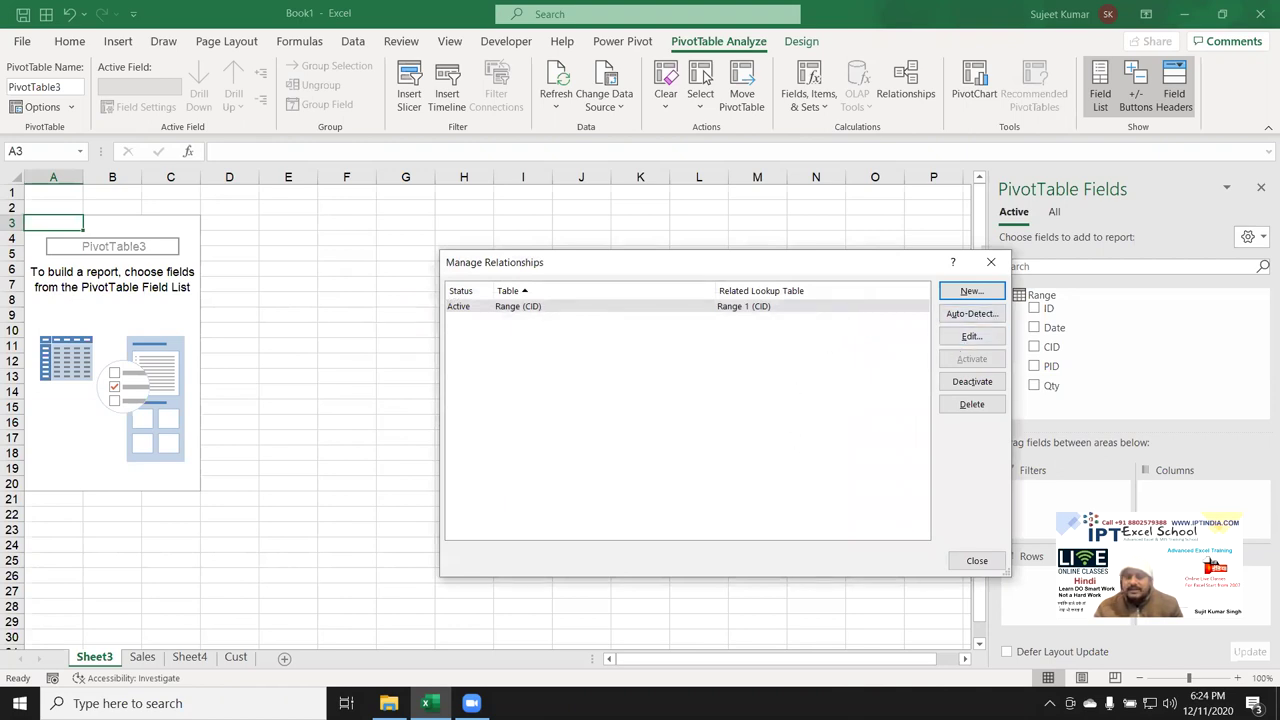
left_click(990, 562)
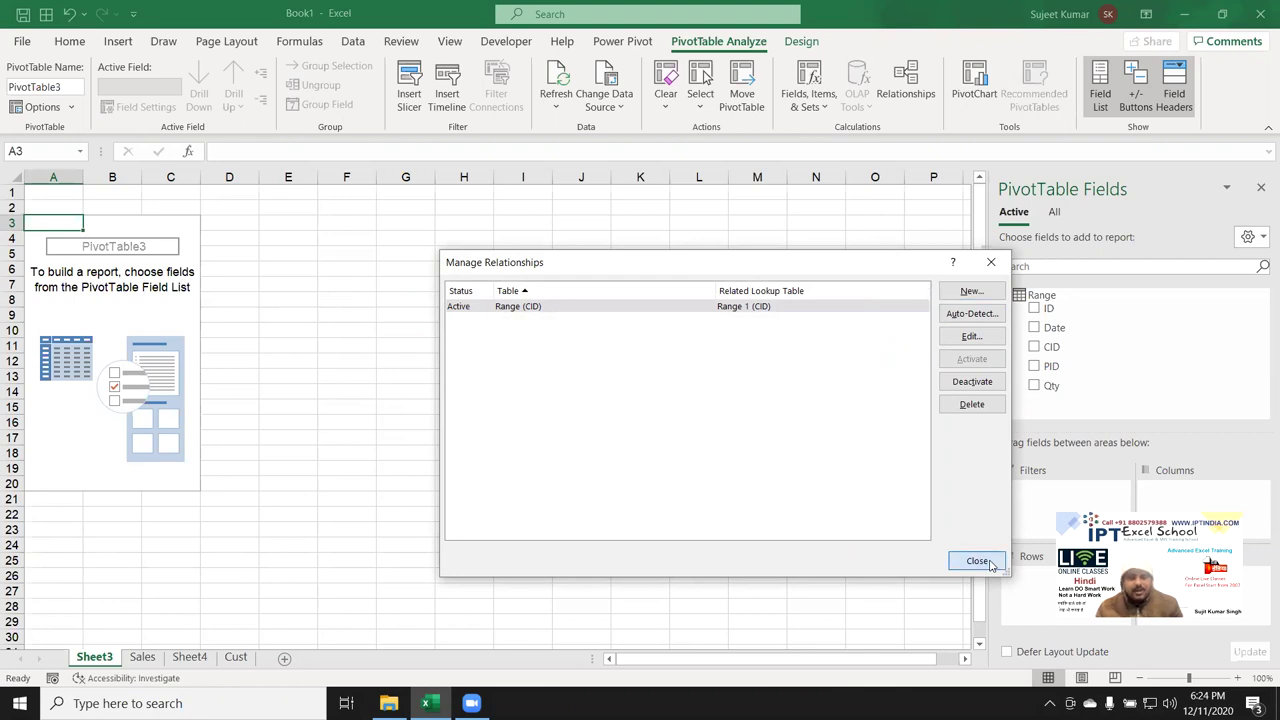
Build the PivotTable with City in rows, customer Name in columns and Sum of Qty in values
left_click(1050, 220)
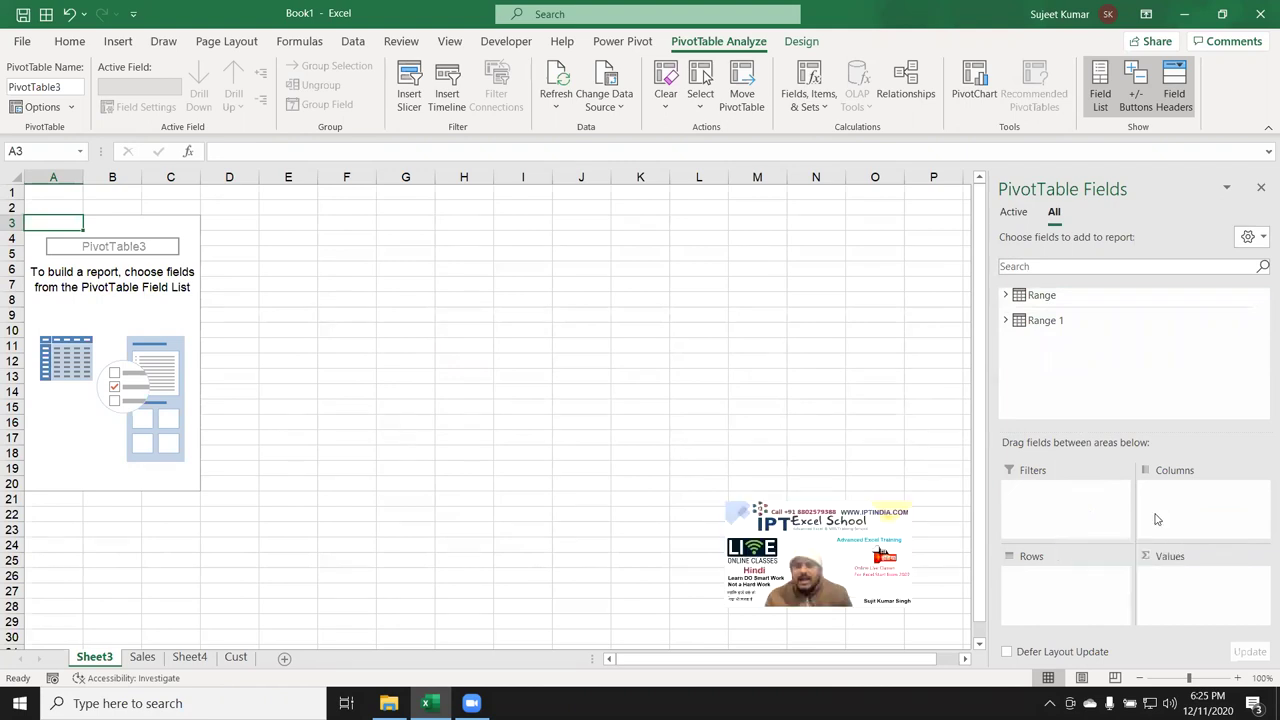
left_click(1007, 321)
left_click(1050, 372)
left_click_drag(1057, 353, 1185, 503)
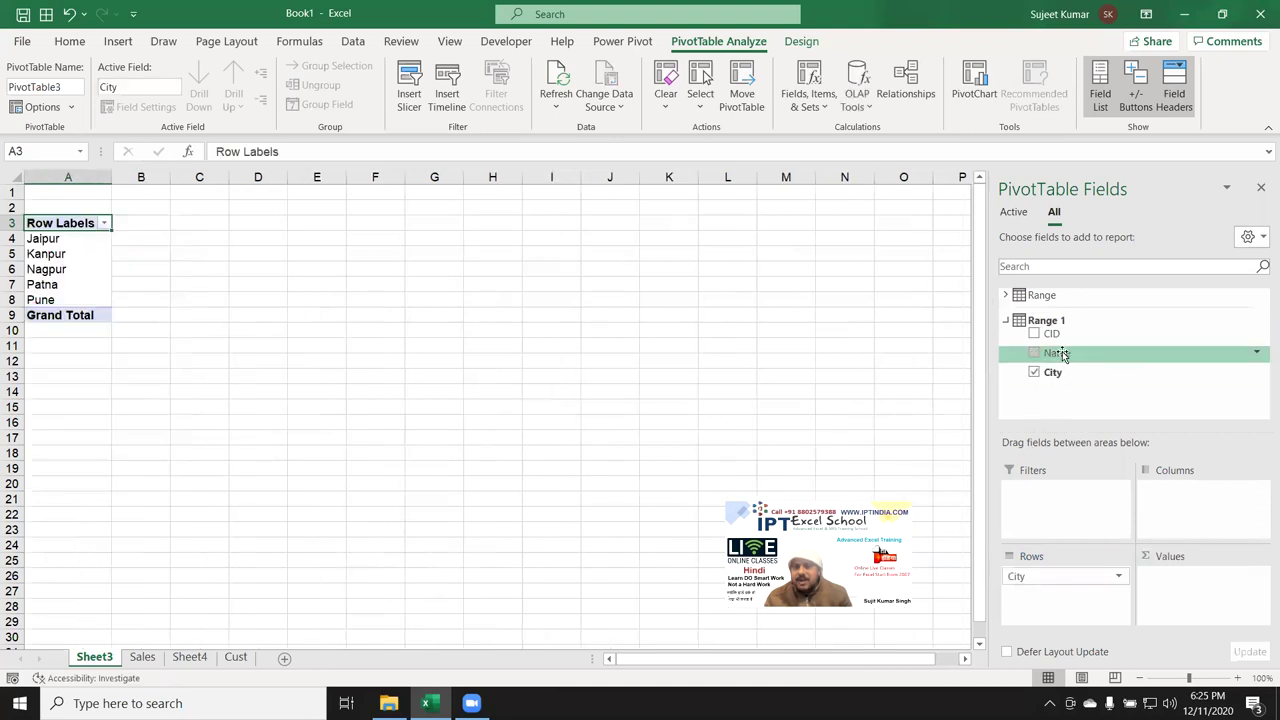
left_click(1006, 295)
left_click_drag(1057, 350, 1162, 577)
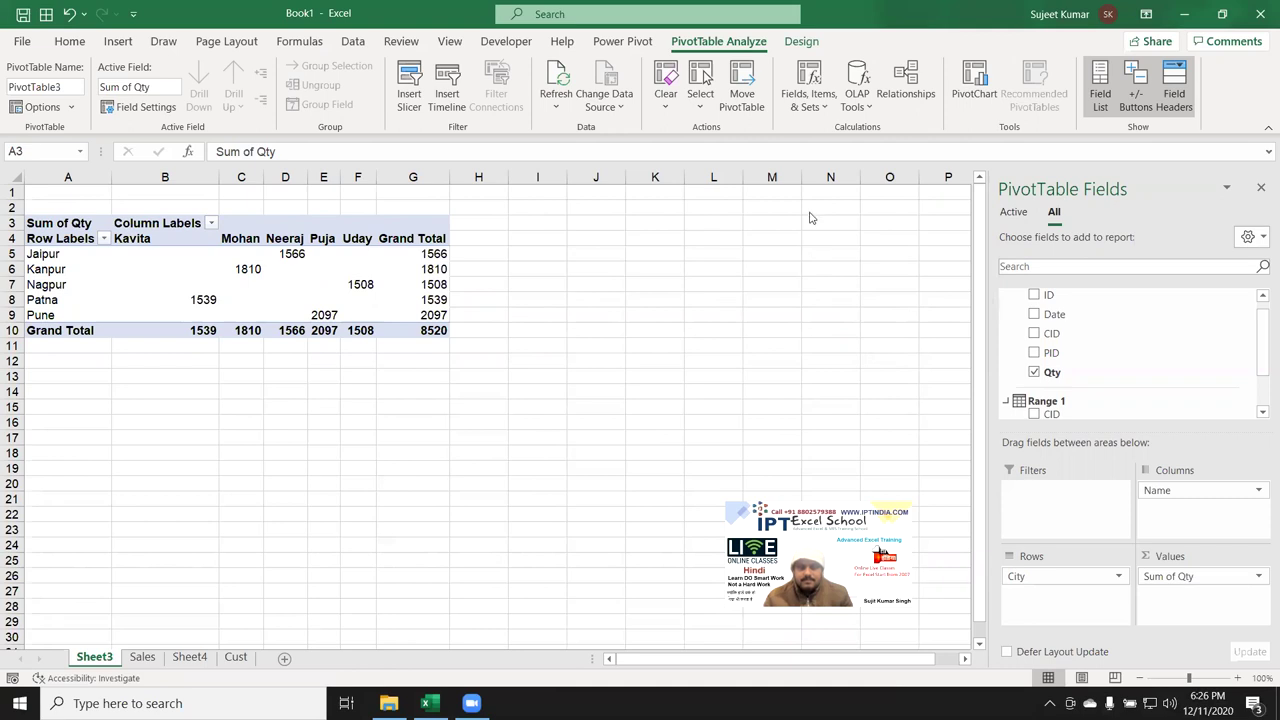
Check the city totals (Kanpur 1810, Pune 2097), then move through Sales and Sheet4 to Cust
left_click(426, 241)
left_click(422, 266)
left_click(390, 288)
left_click(394, 318)
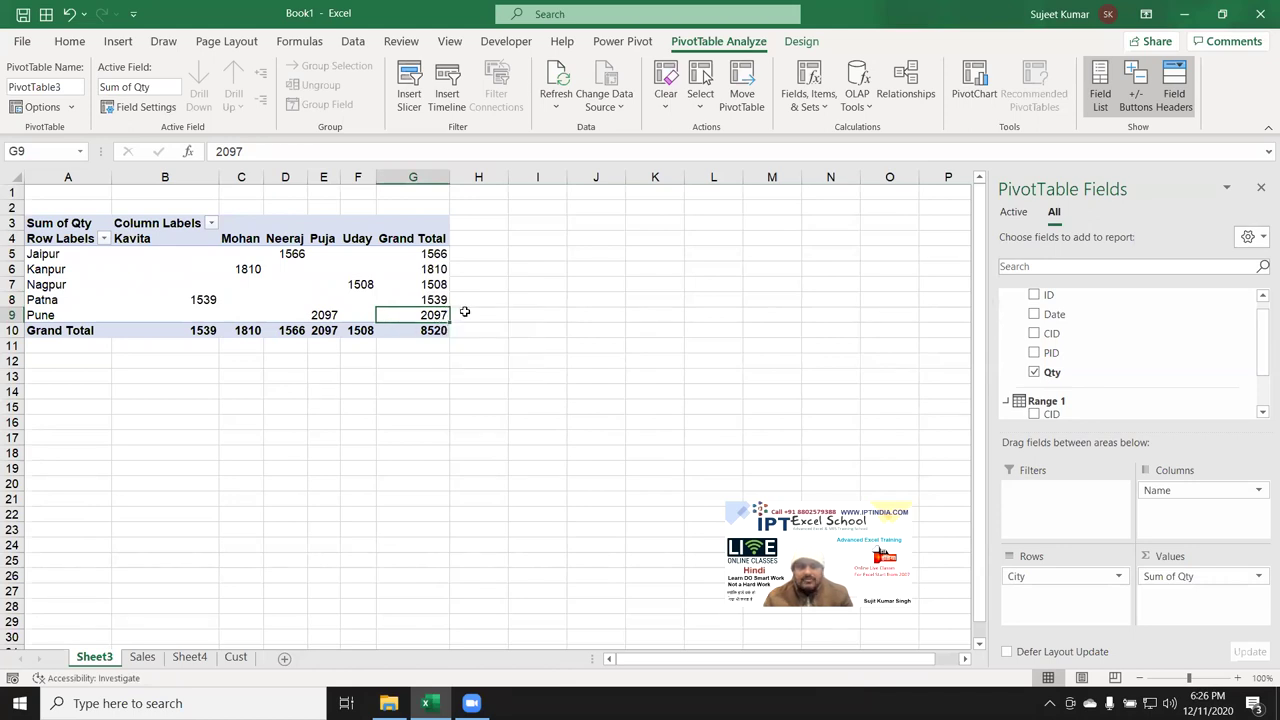
left_click(144, 658)
left_click(189, 659)
left_click(235, 658)
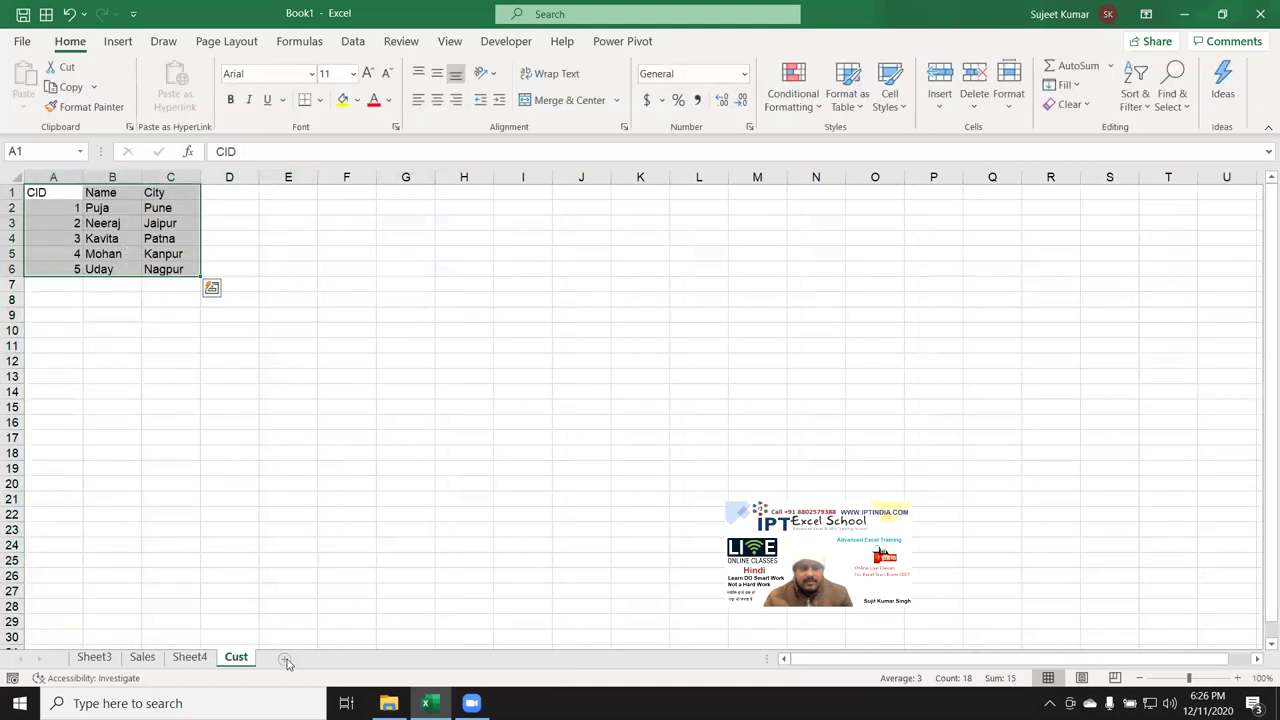
Add a new worksheet named Prd
left_click(285, 659)
double_click(284, 658)
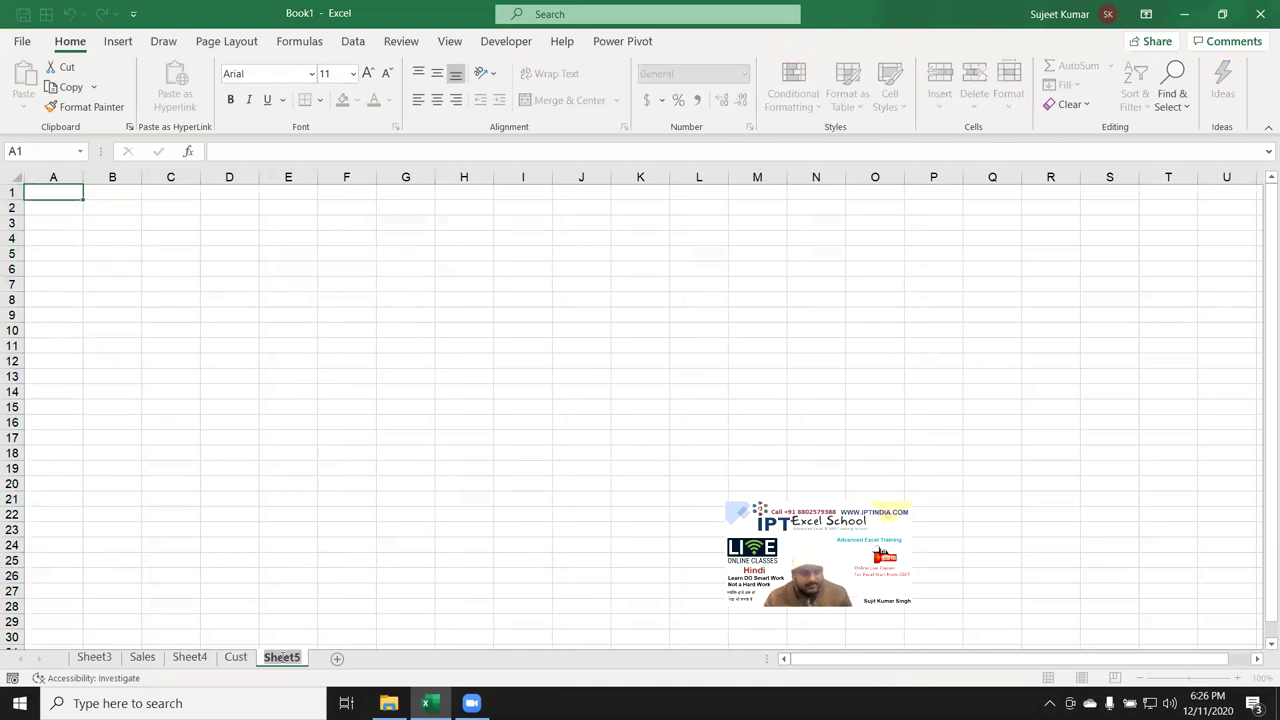
type("Pro")
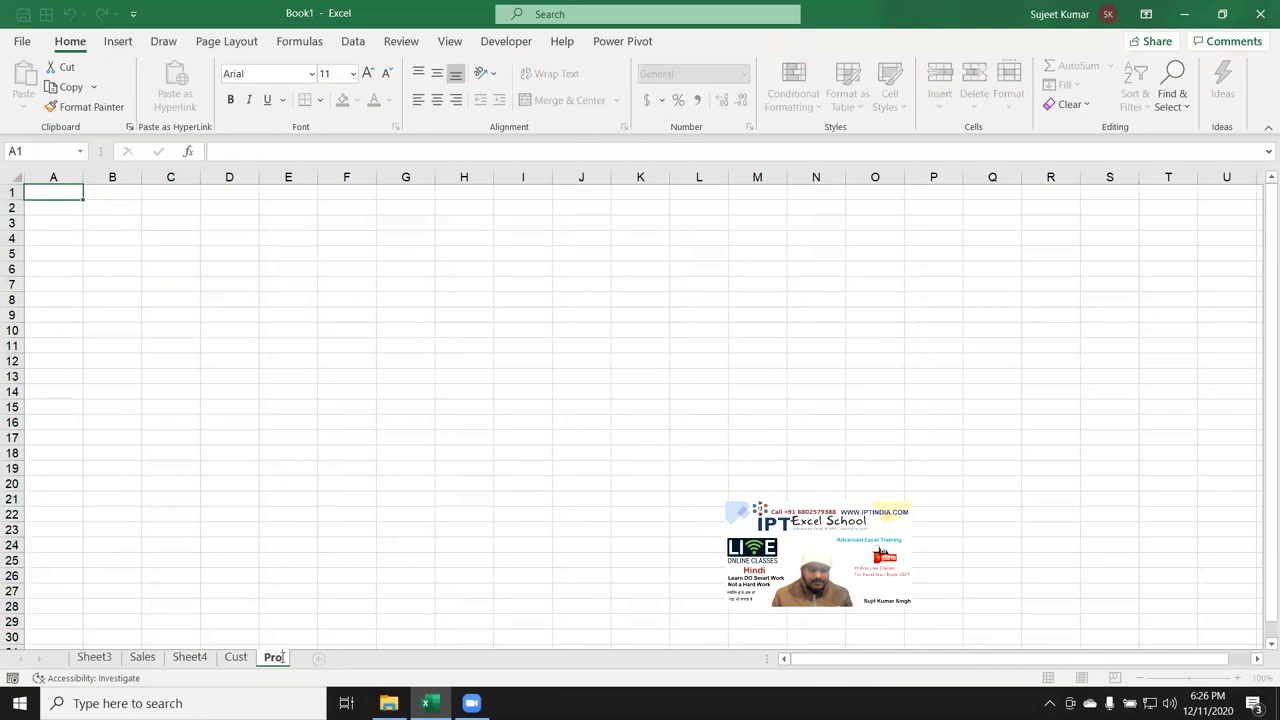
key("BackSpace")
type("d")
left_click(48, 360)
Enter the headers PID, Name and MRP in A1:C1
left_click(53, 190)
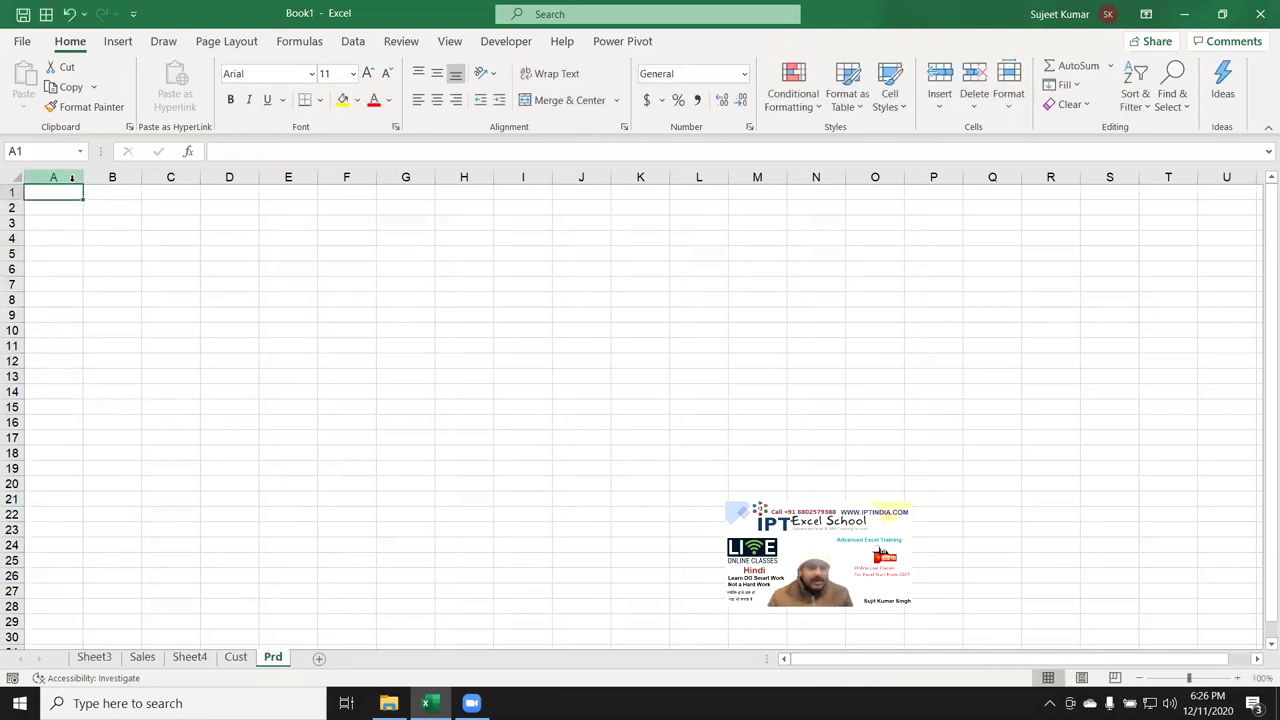
type("PID")
key("Tab")
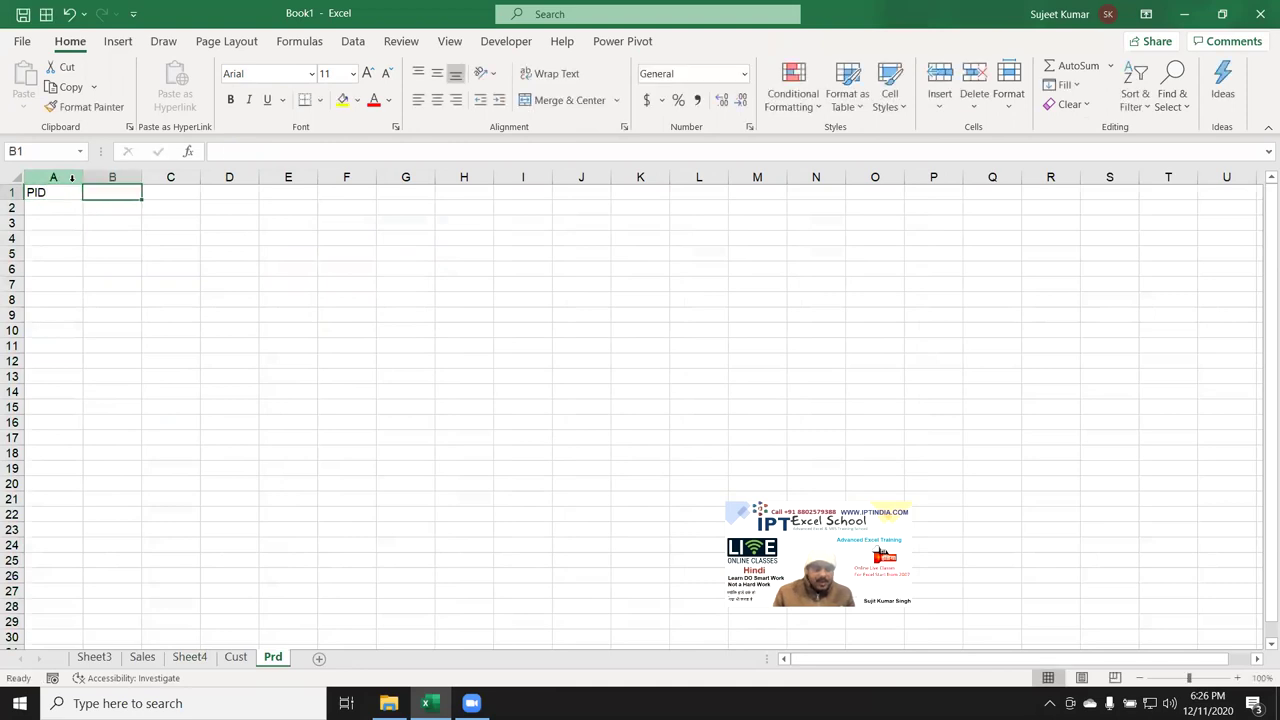
type("NAme")
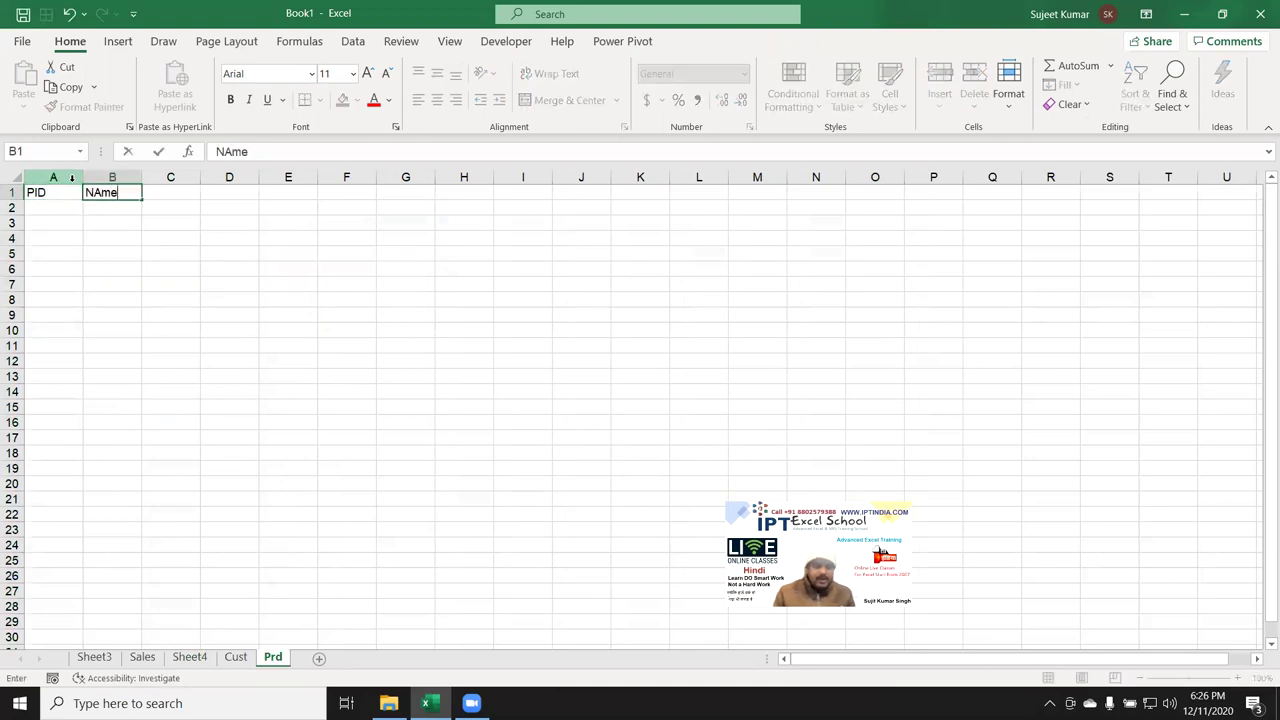
key("Tab")
type("Qty")
key("Tab")
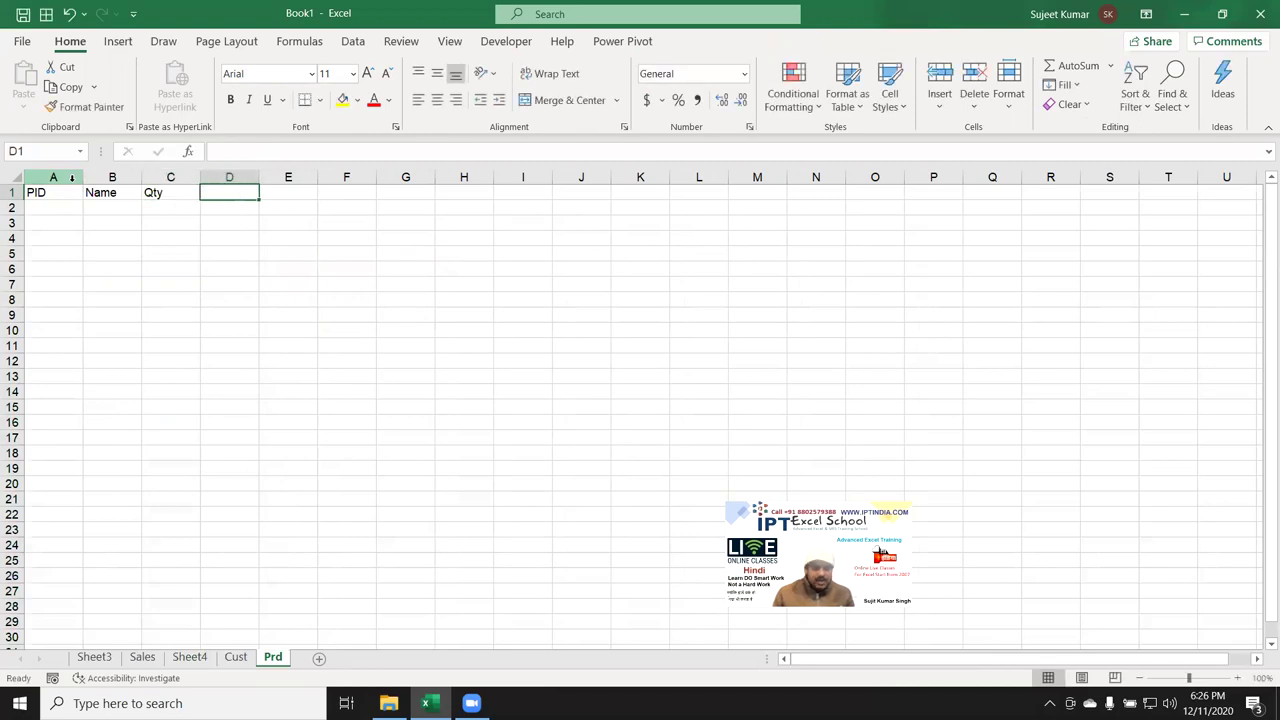
key("Left")
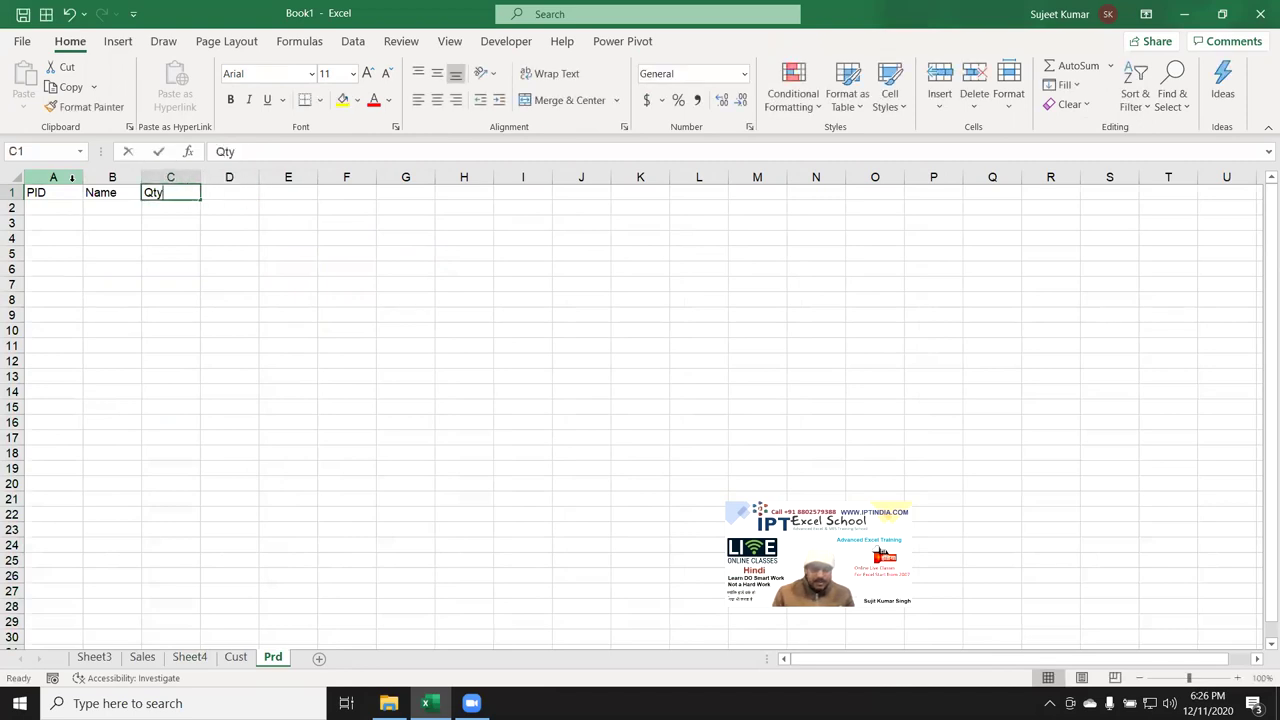
type("MRP")
key("Return")
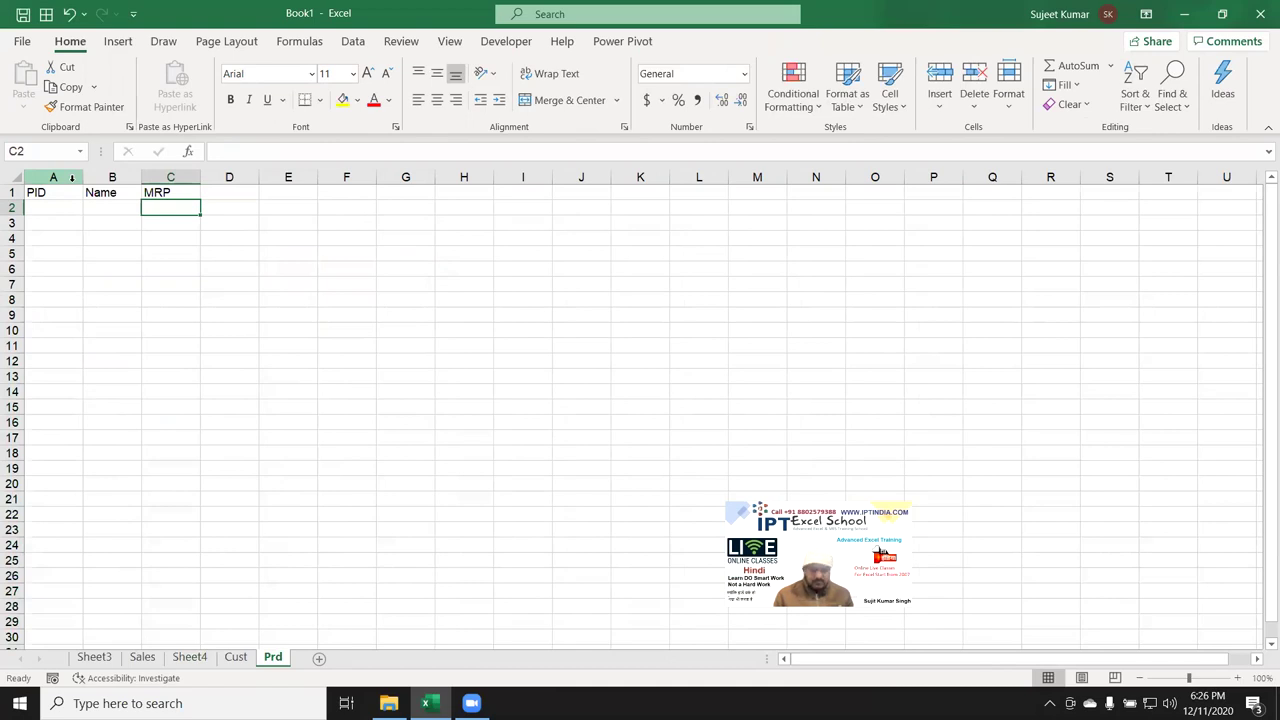
Enter the product IDs down column A starting at A2
left_click(45, 206)
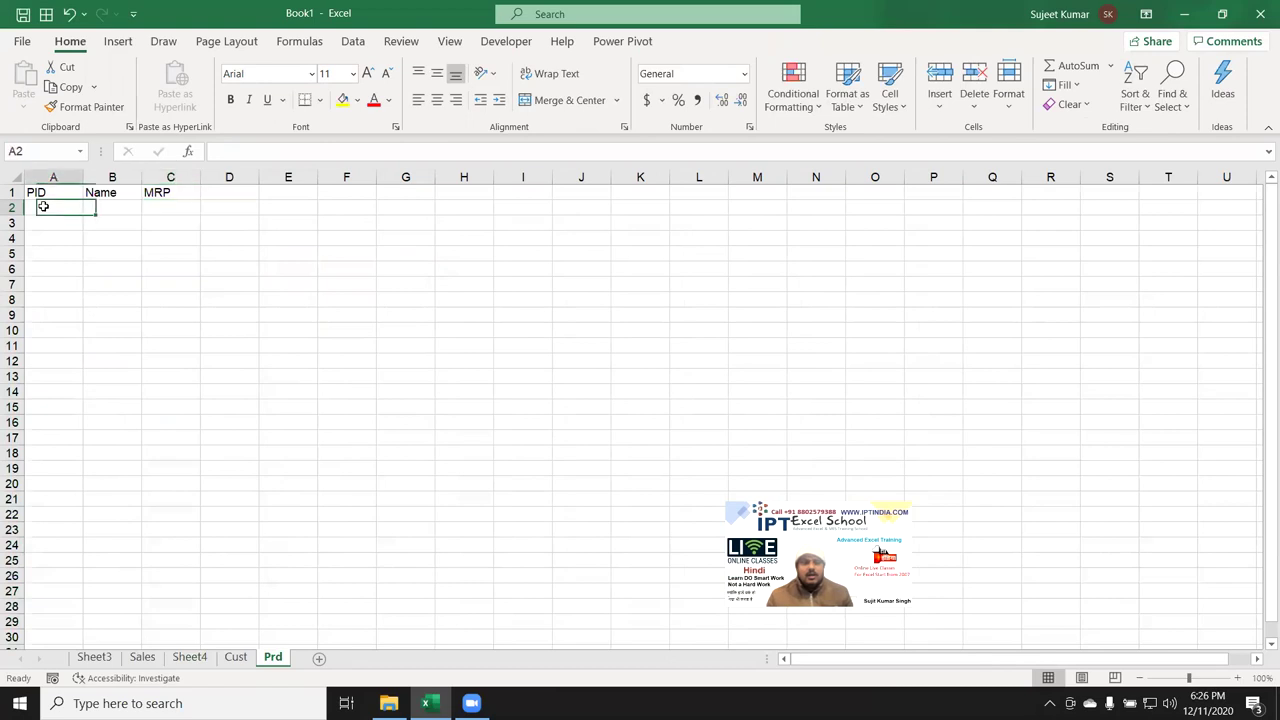
type("1")
key("Return")
type("2")
key("Return")
type("3")
key("Return")
key("Return")
type("5")
key("Return")
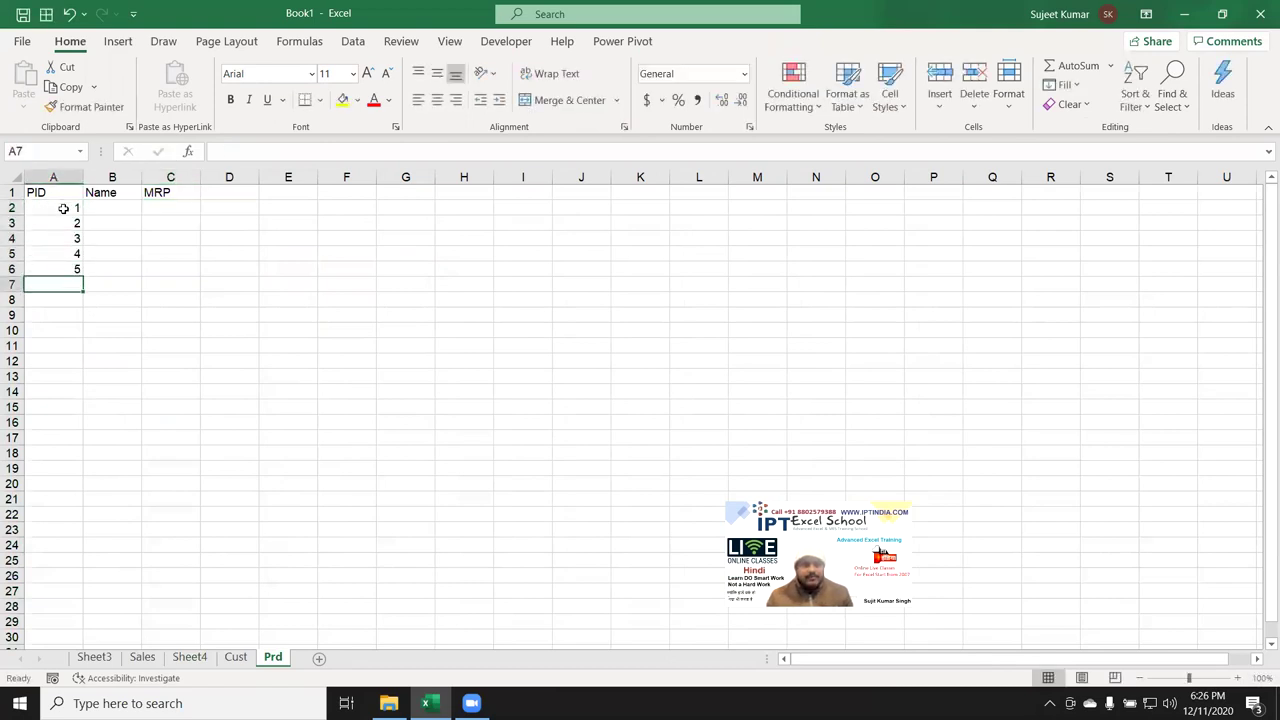
Enter the product names DVD, CD, RAM, PD and HD in B2:B6
left_click(103, 212)
type("Puja")
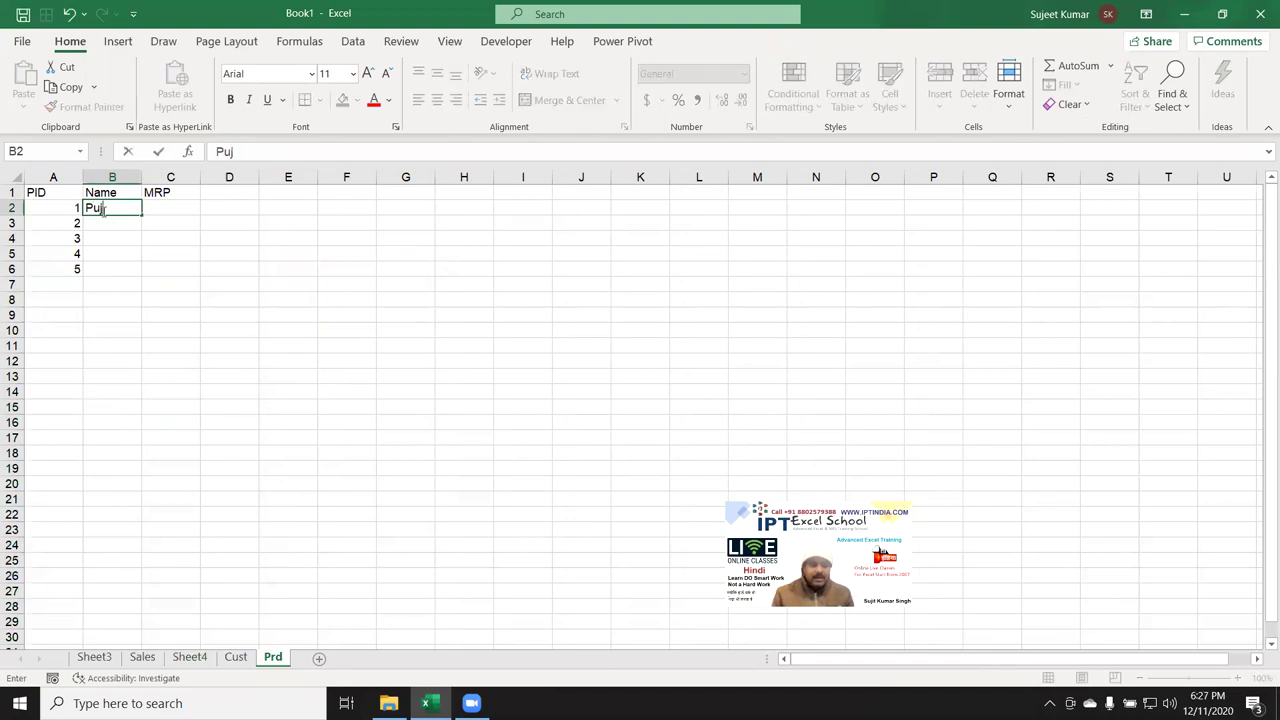
key("Return")
left_click(103, 206)
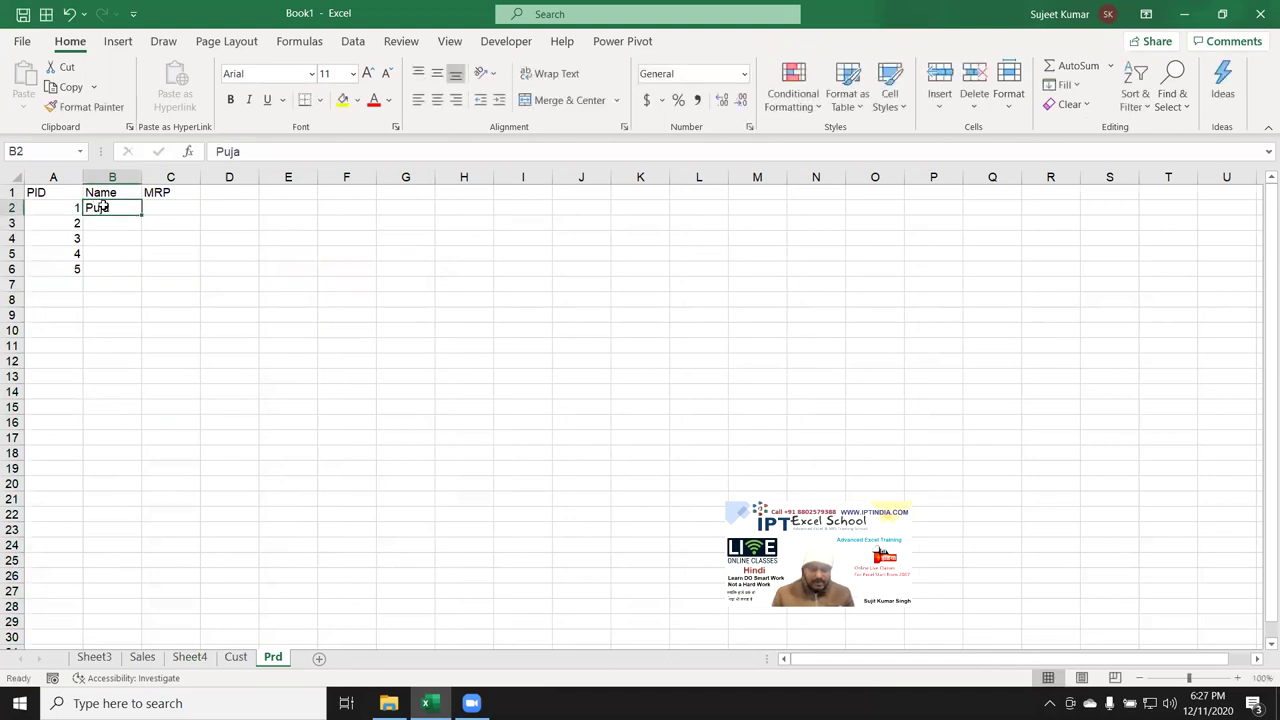
type("DVD")
key("Return")
type("CD")
key("Return")
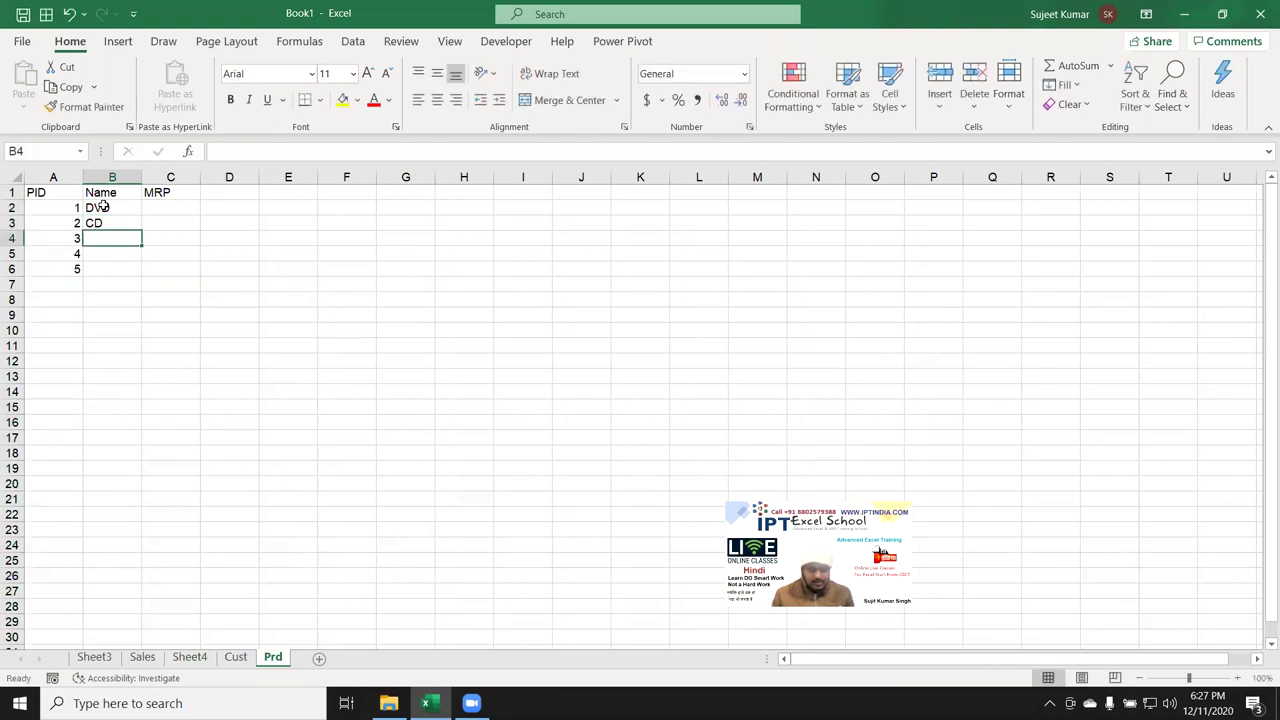
type("RAM")
key("Return")
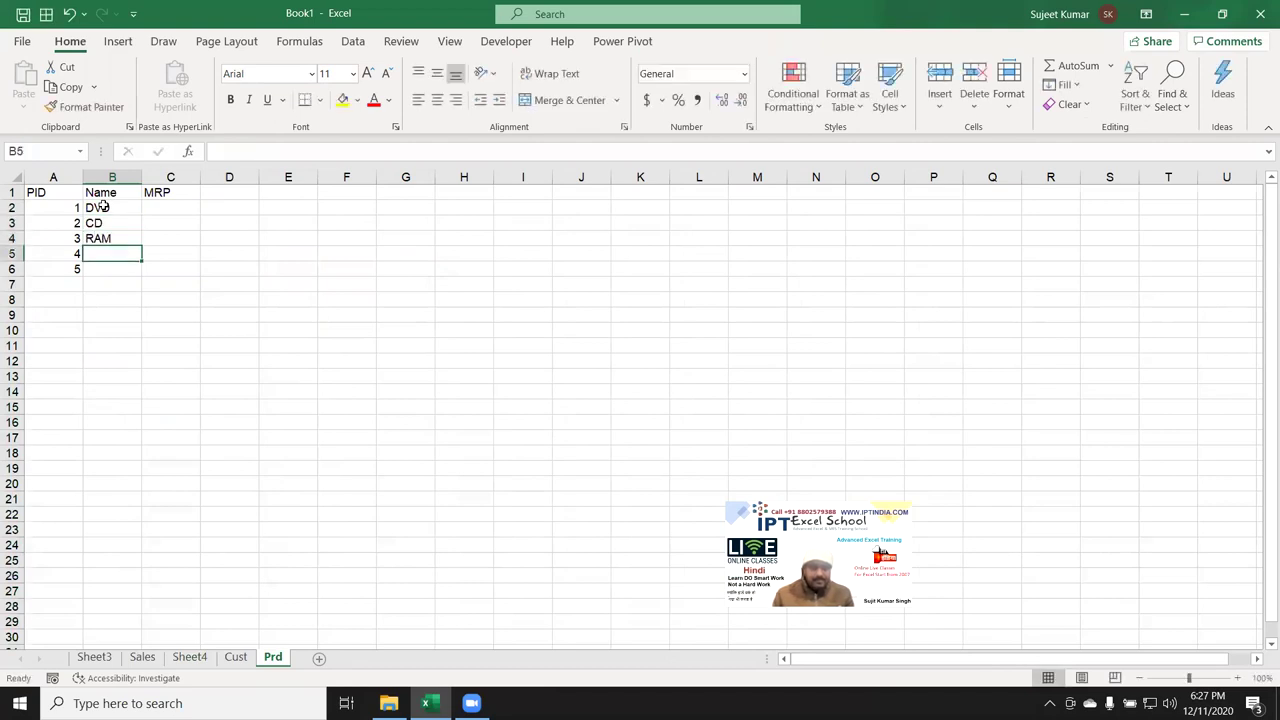
type("PD")
key("Return")
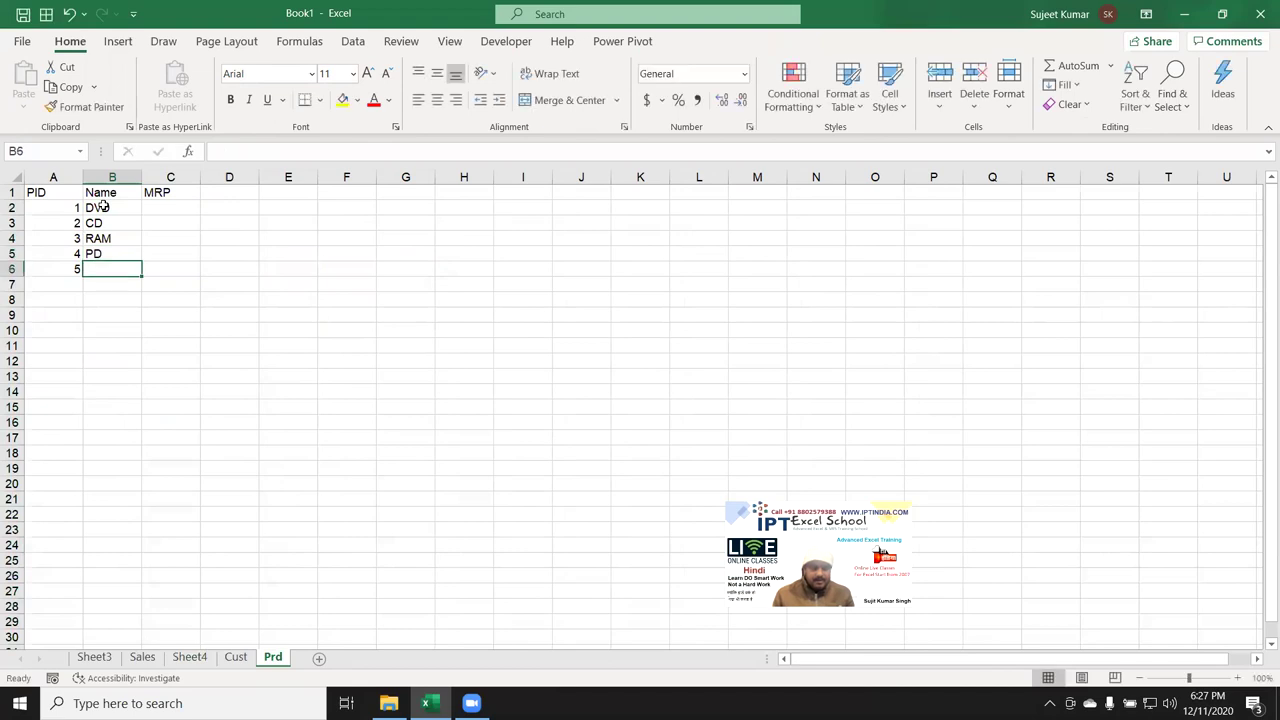
type("HD")
key("Return")
Enter the MRP values 652, 235, 2653, 265 and 266 in C2:C6
key("ctrl+Up")
key("ctrl+Up")
key("Down")
key("Right")
type("652")
key("Return")
type("235")
key("Return")
type("2653")
key("Return")
type("265")
key("Return")
type("26+")
key("Return")
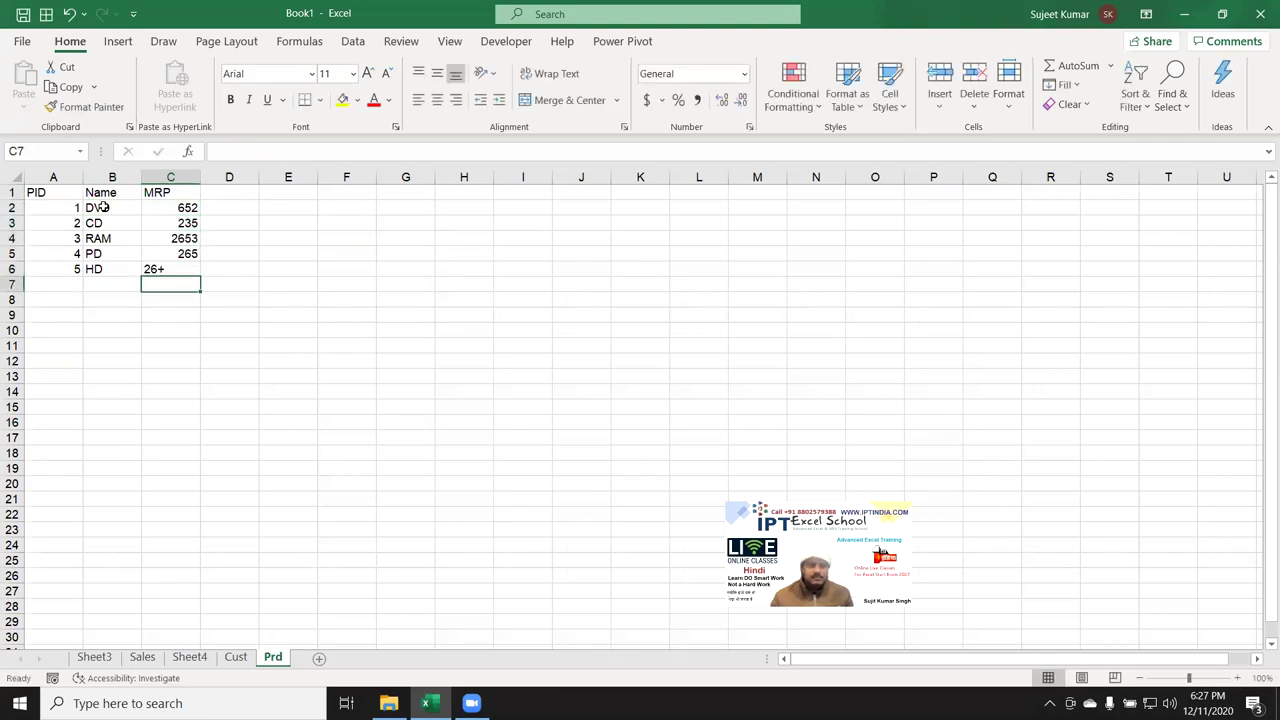
key("Up")
type("266")
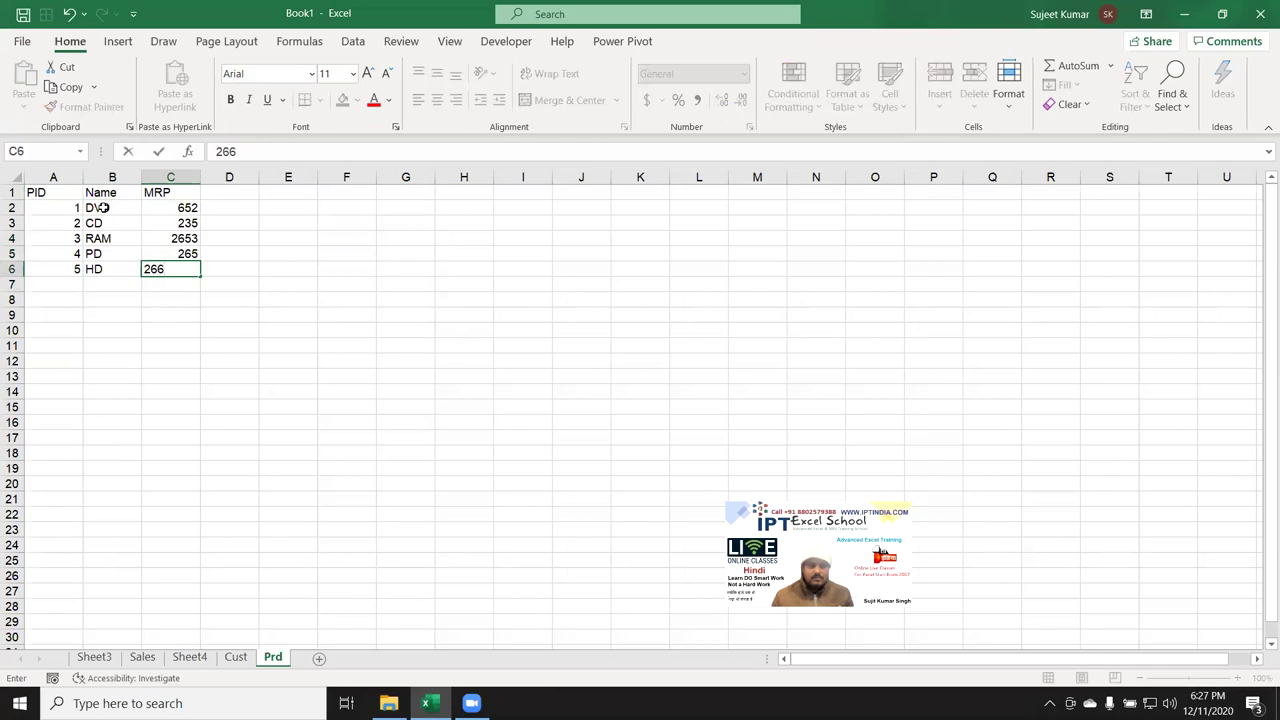
key("Return")
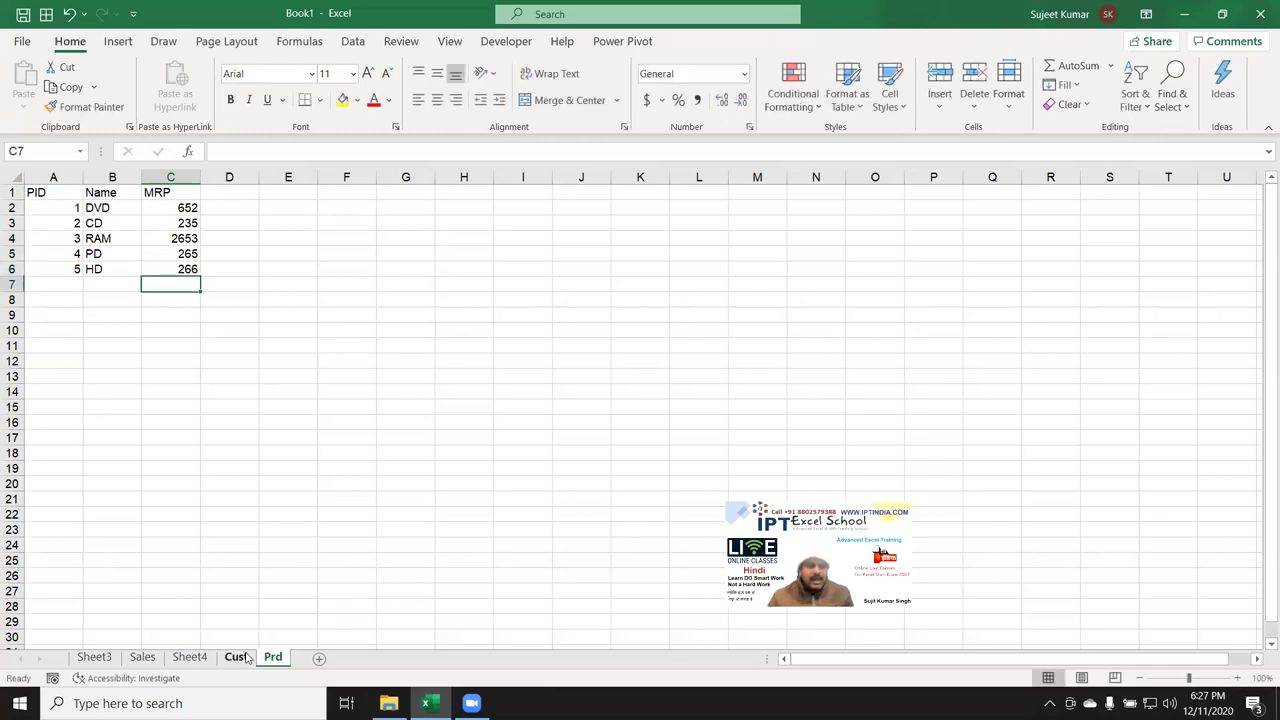
Review the Sales and Cust sheets, selecting the Cust Name column and first customer name
left_click(246, 656)
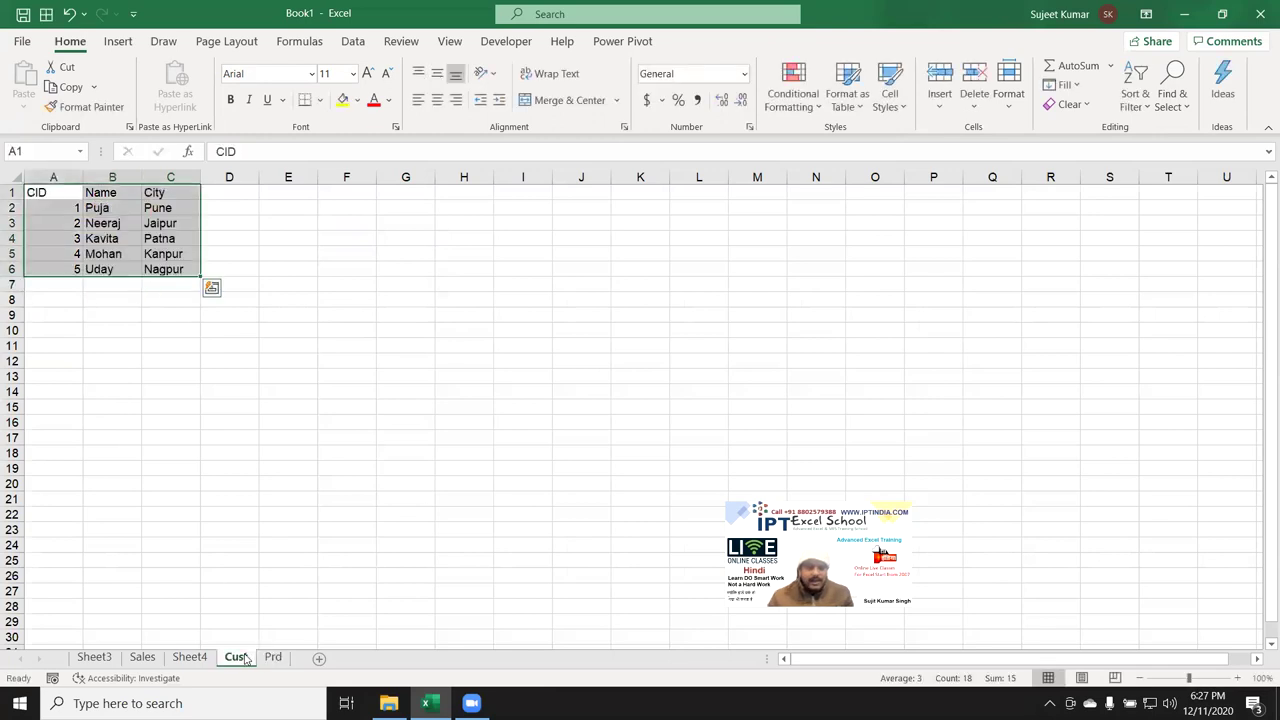
left_click(140, 662)
left_click(172, 266)
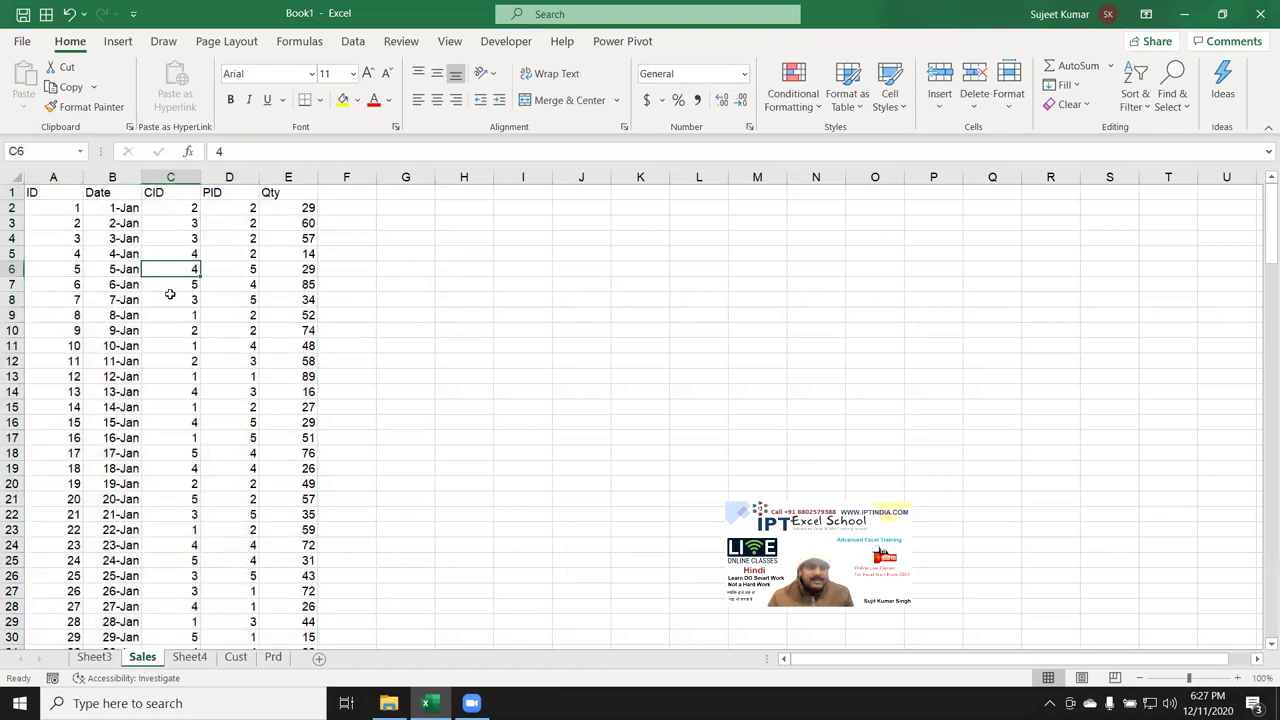
left_click(246, 656)
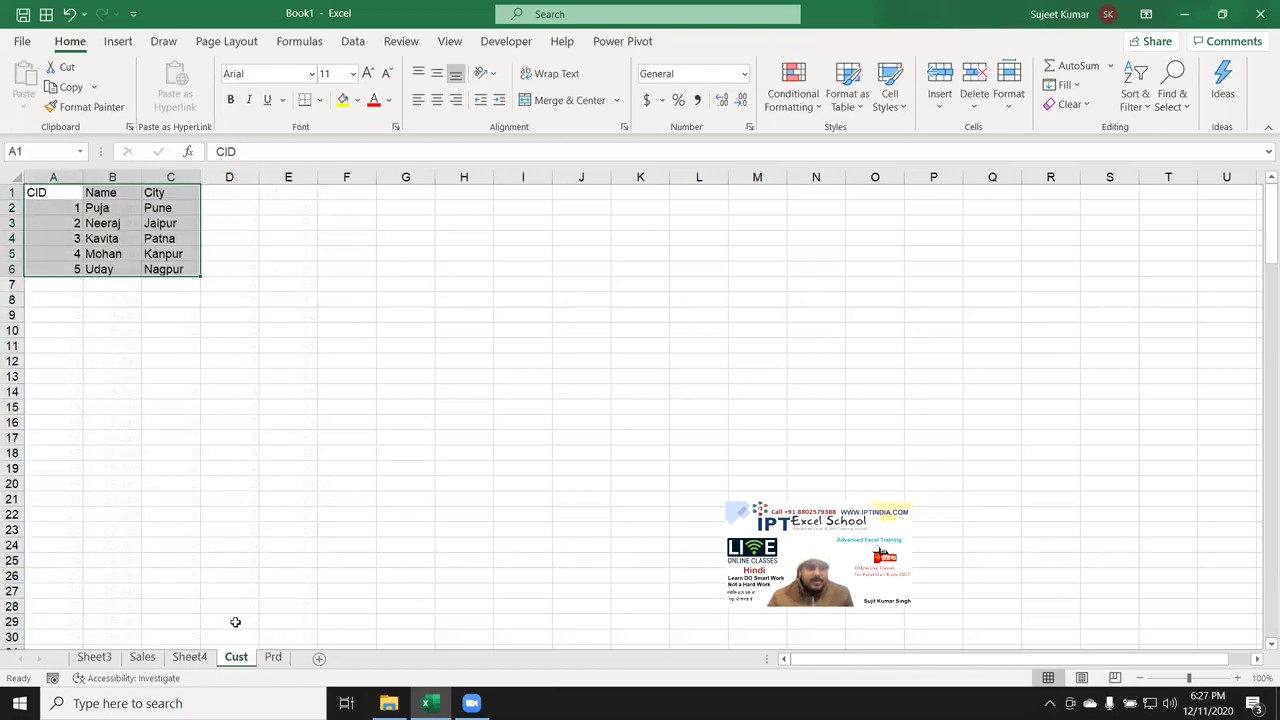
left_click(112, 177)
left_click(128, 208)
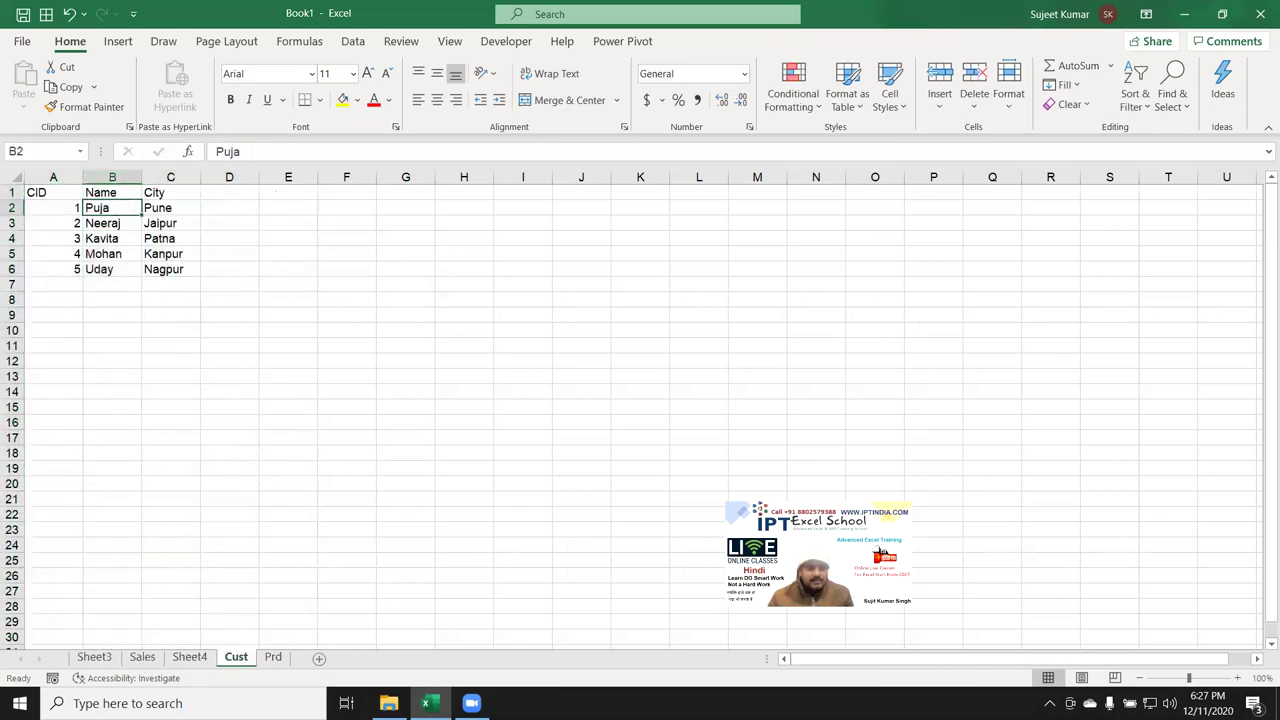
Check HD's 266 price on Prd, then return to Sales and select columns E to G
left_click(272, 657)
left_click(180, 268)
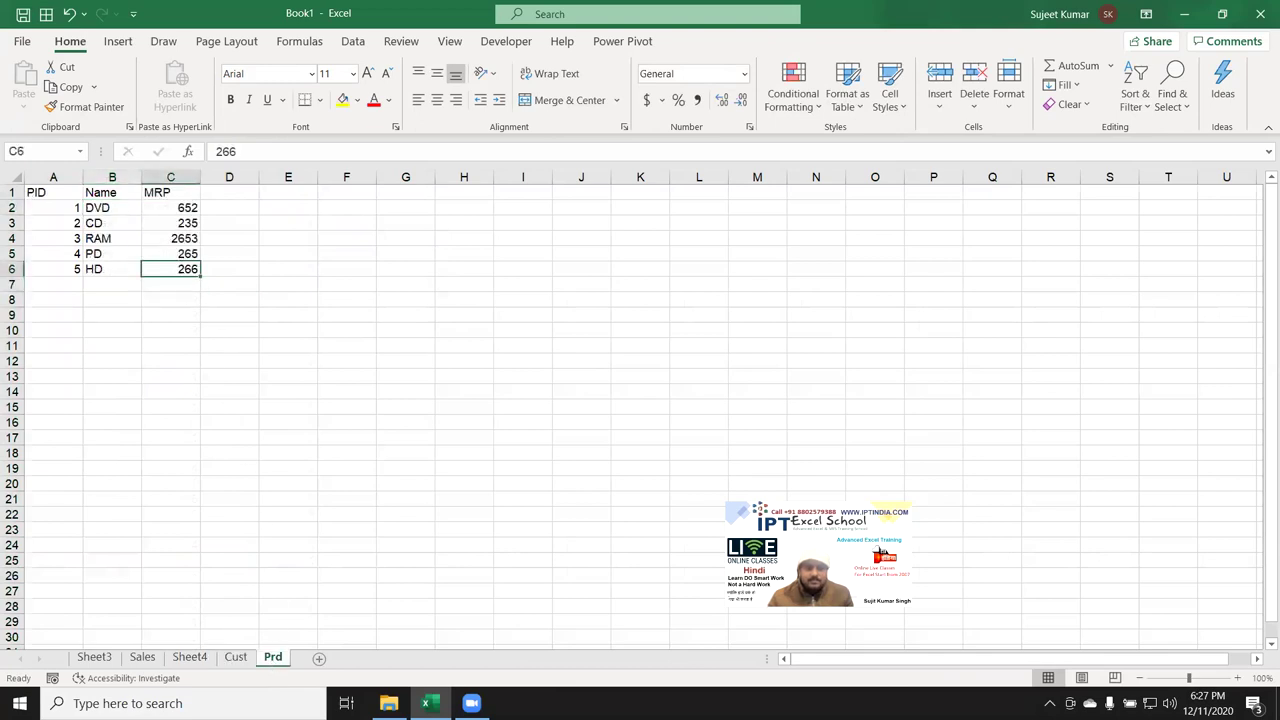
left_click(150, 660)
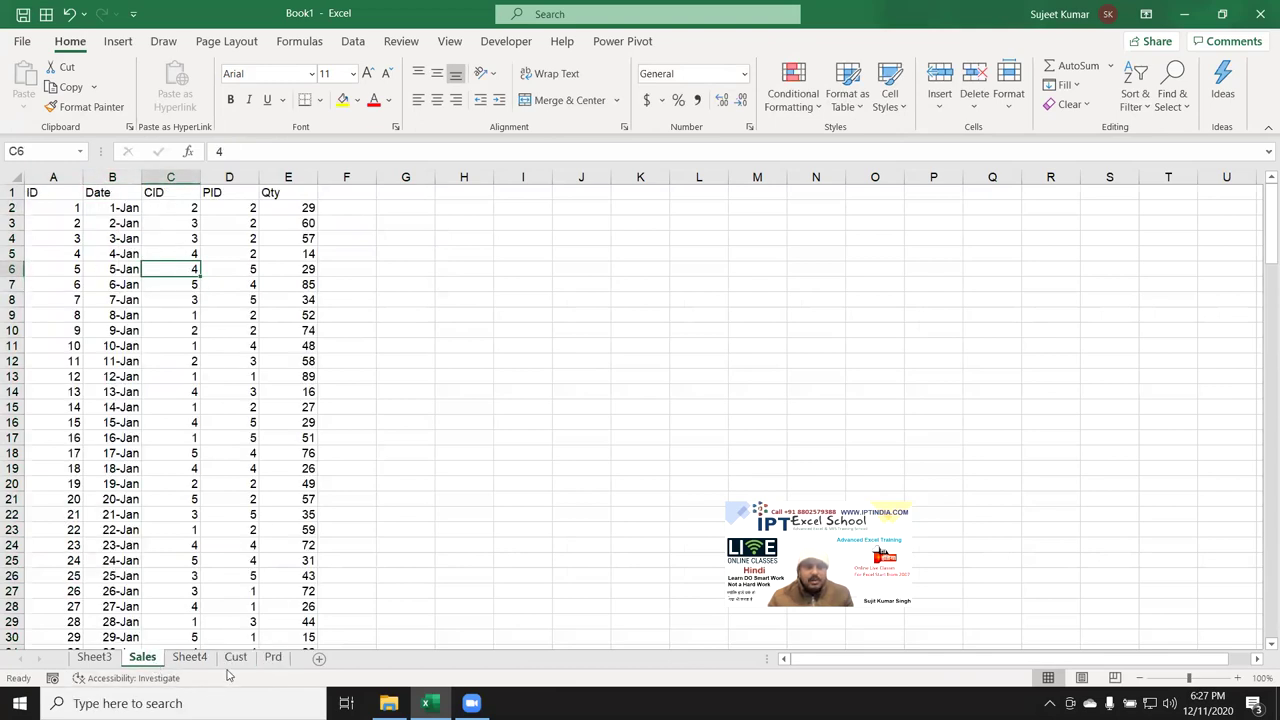
left_click(200, 658)
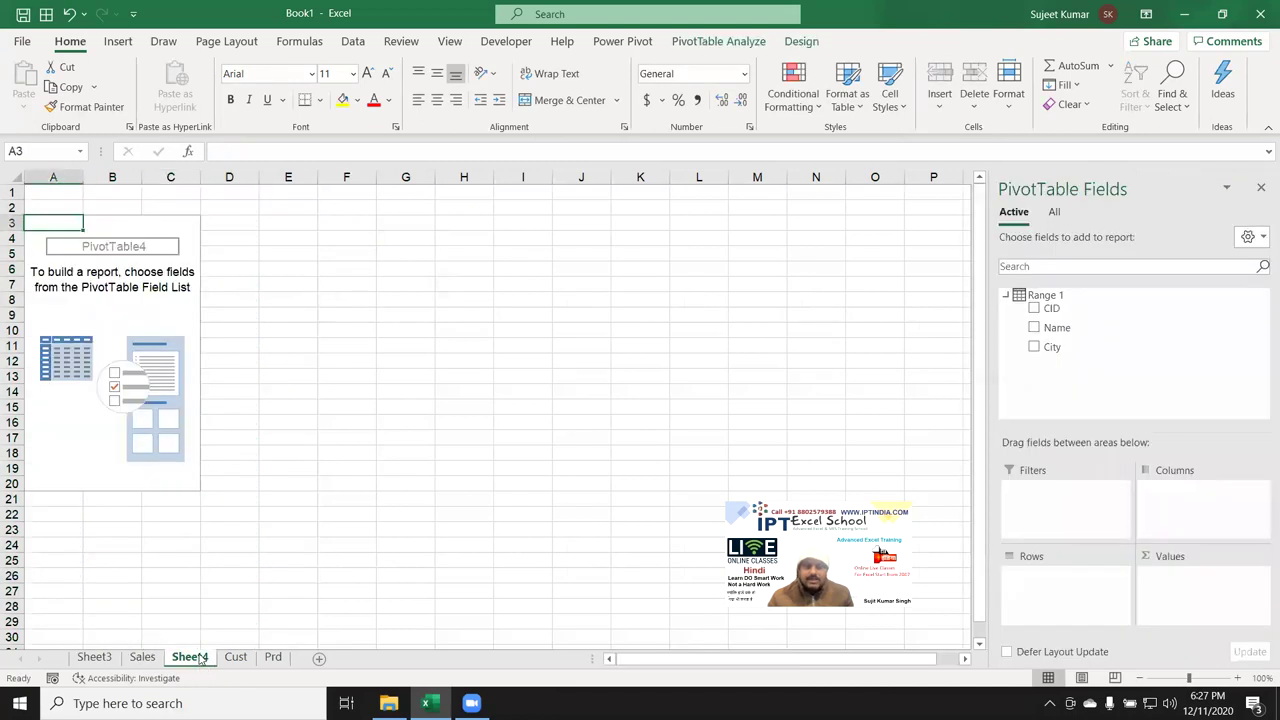
left_click(142, 658)
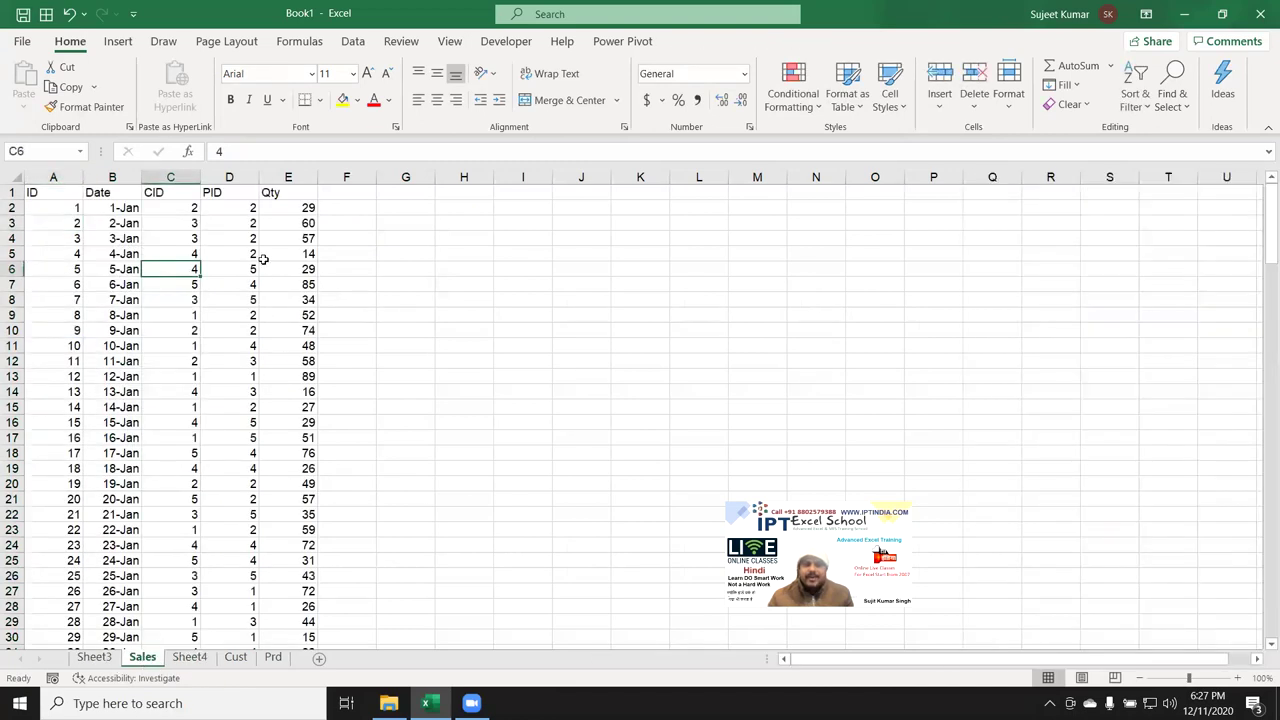
left_click_drag(288, 177, 410, 177)
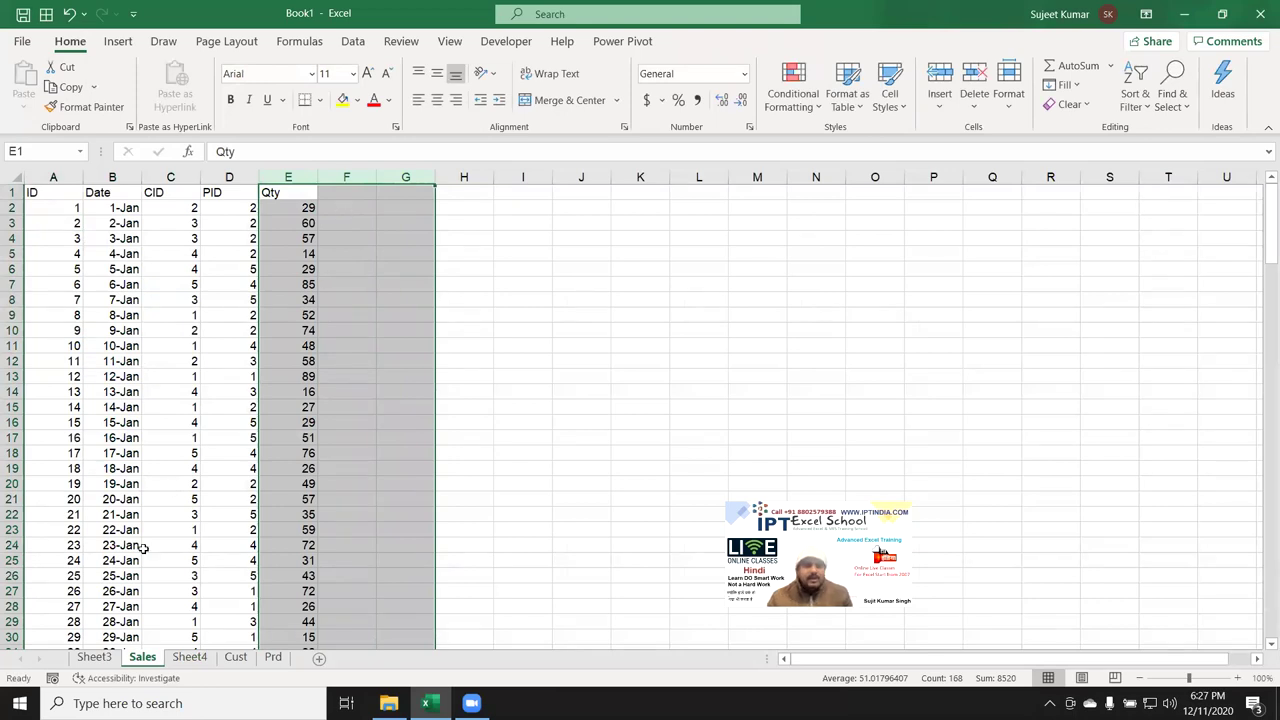
Delete Sheet3, the customer PivotTable sheet
left_click(106, 662)
right_click(106, 662)
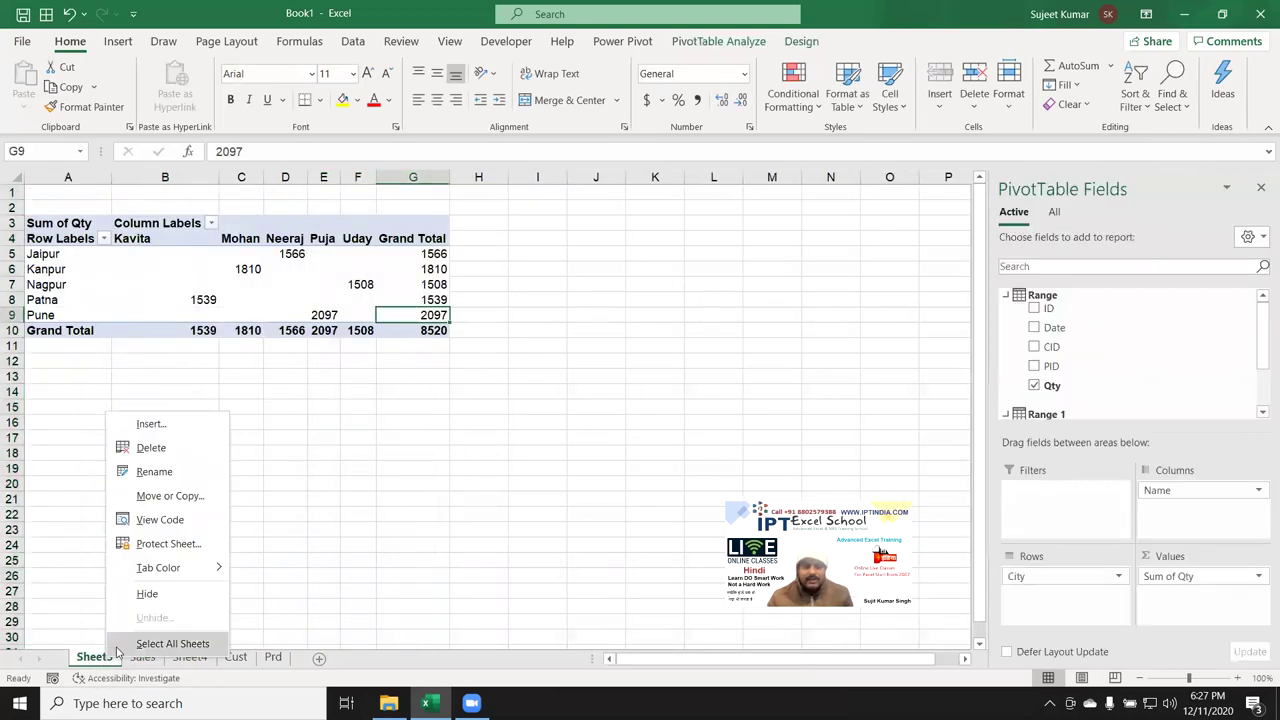
left_click(241, 454)
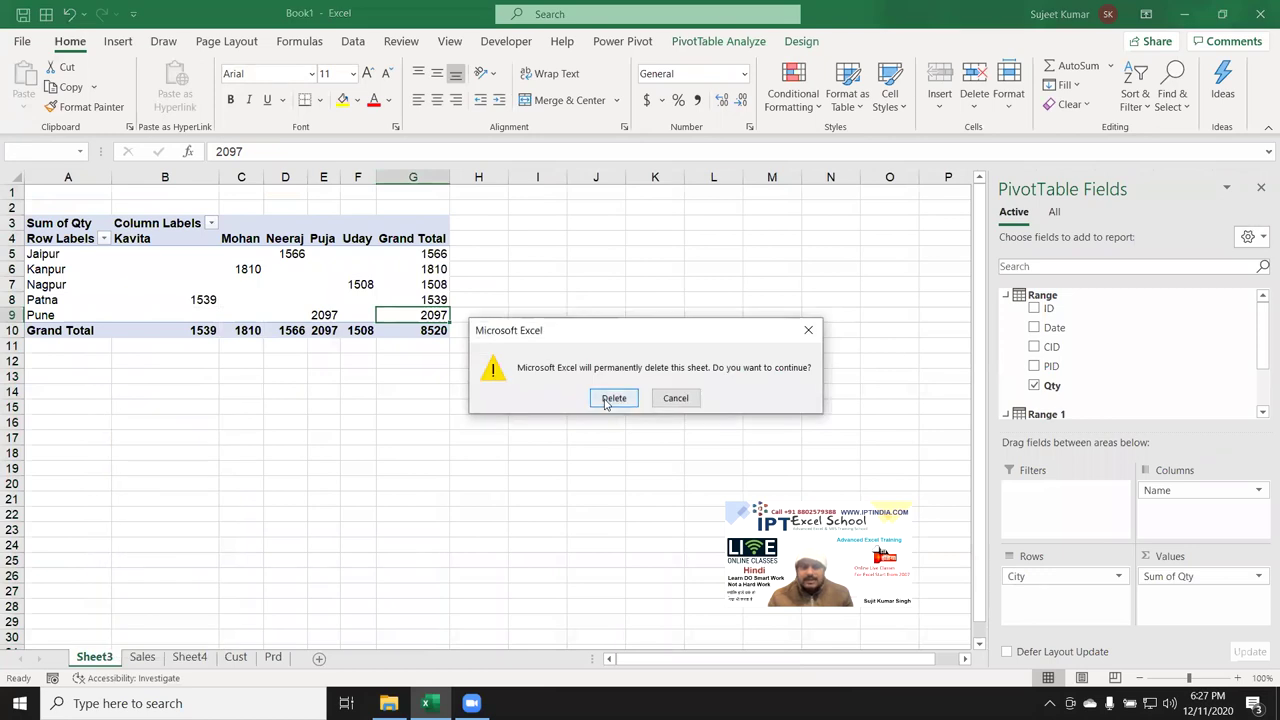
left_click(612, 398)
Delete Sheet4, the empty PivotTable sheet
left_click(150, 661)
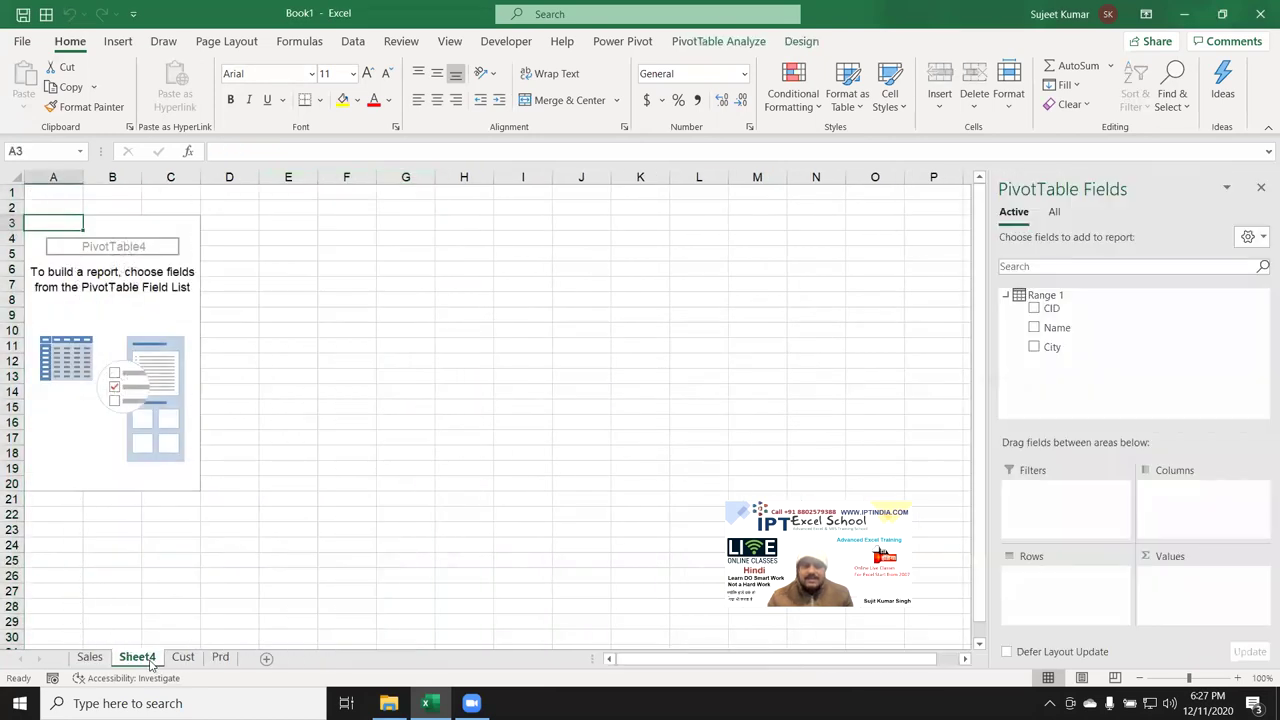
right_click(150, 661)
left_click(222, 456)
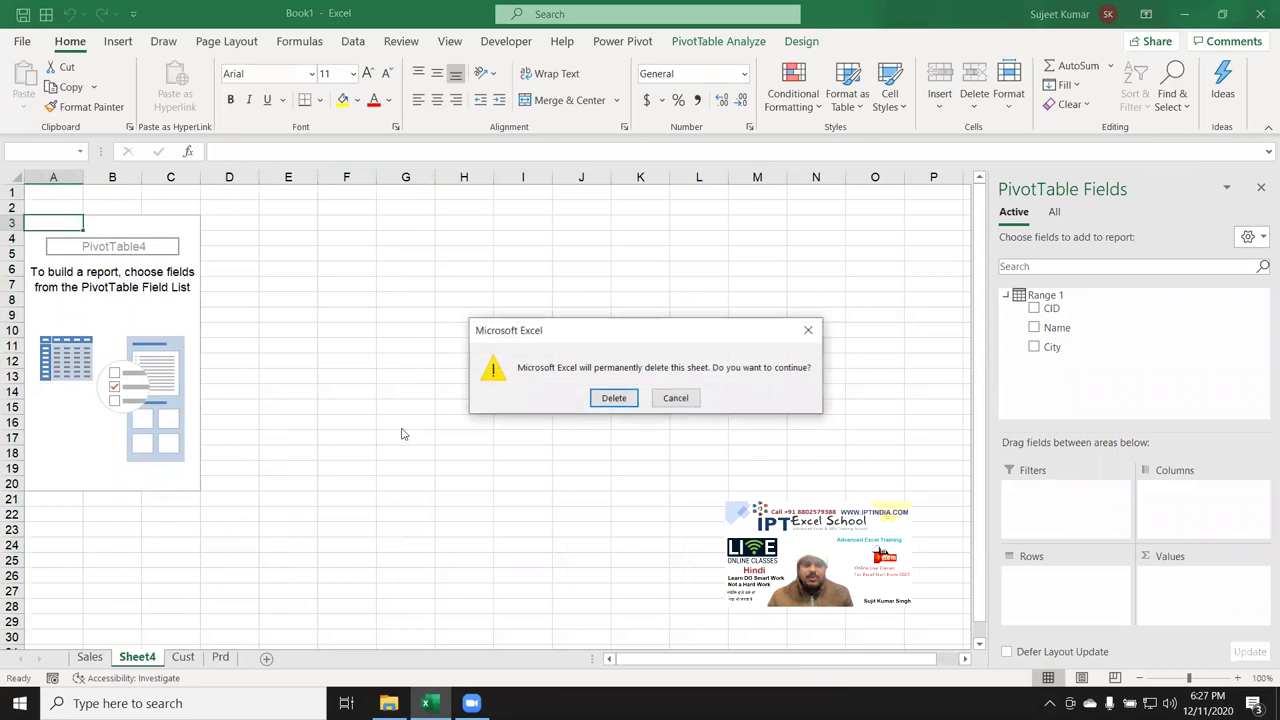
left_click(610, 398)
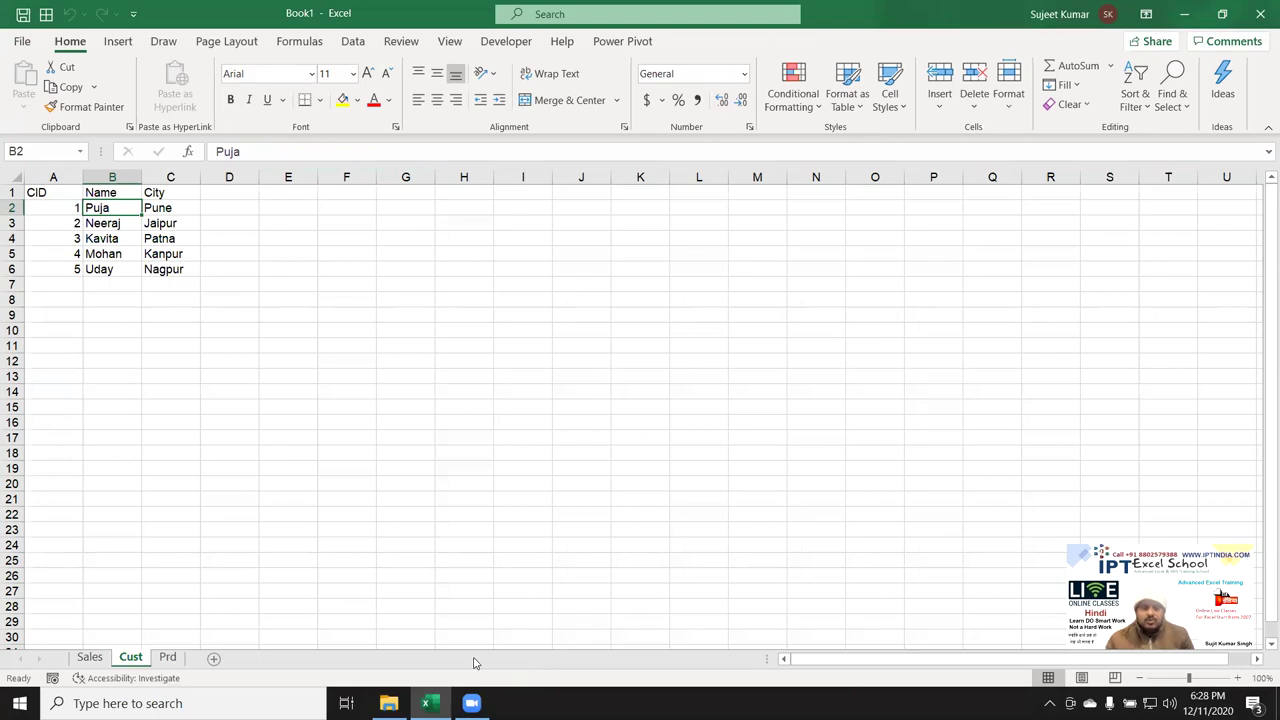
Flip between the Sales, Cust and Prd sheets, ending on Sales
left_click(100, 658)
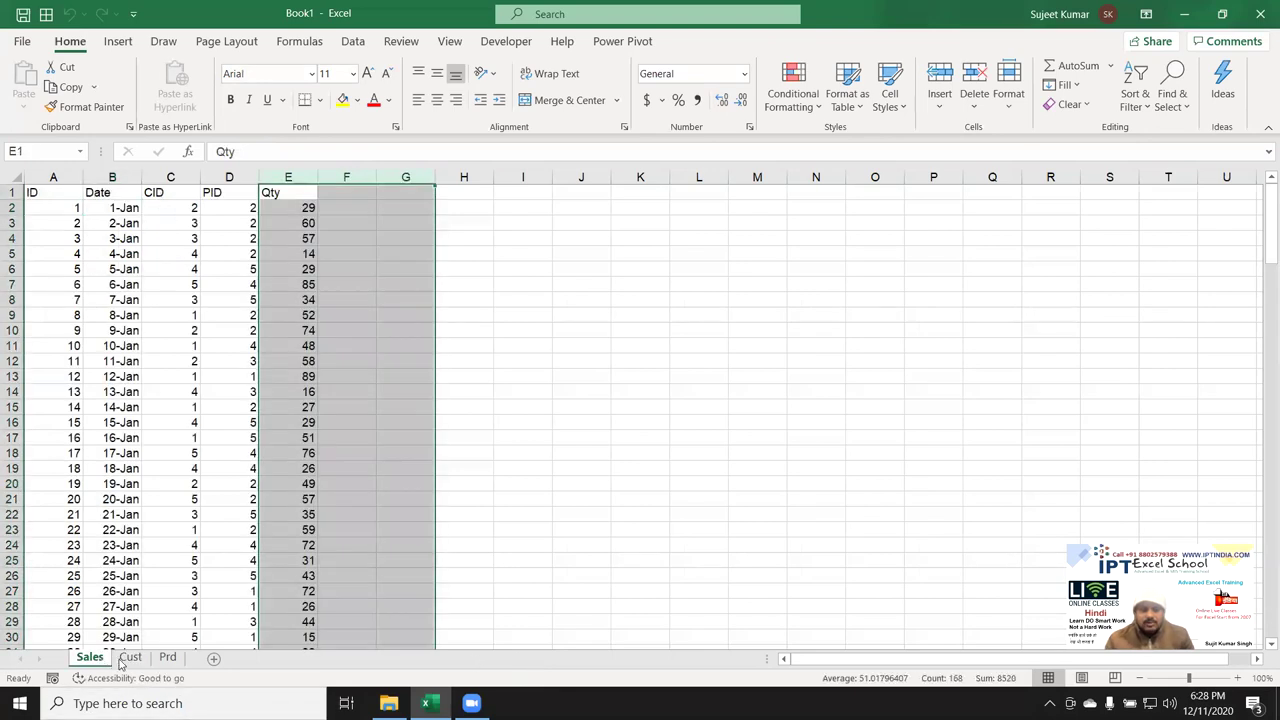
left_click(130, 660)
left_click(163, 660)
left_click(129, 660)
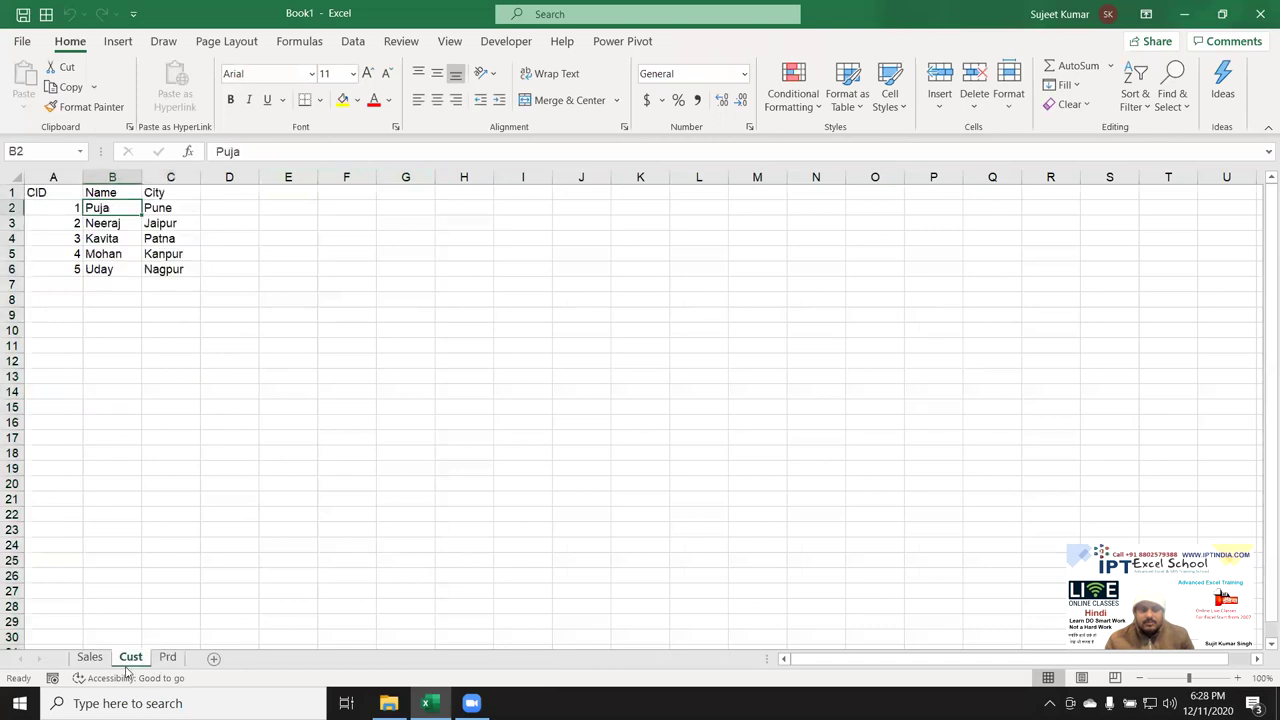
left_click(96, 660)
left_click(130, 658)
left_click(89, 658)
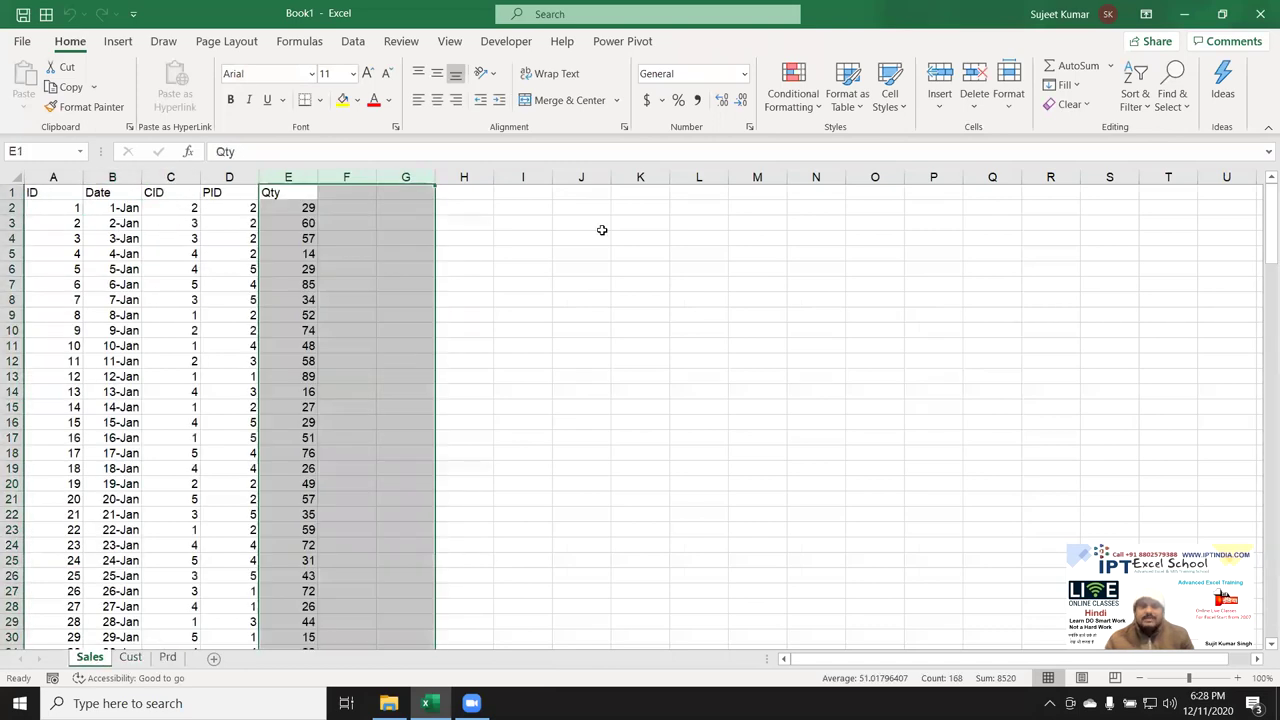
Show the Power Pivot ribbon commands and select the Qty value in E5
left_click(622, 44)
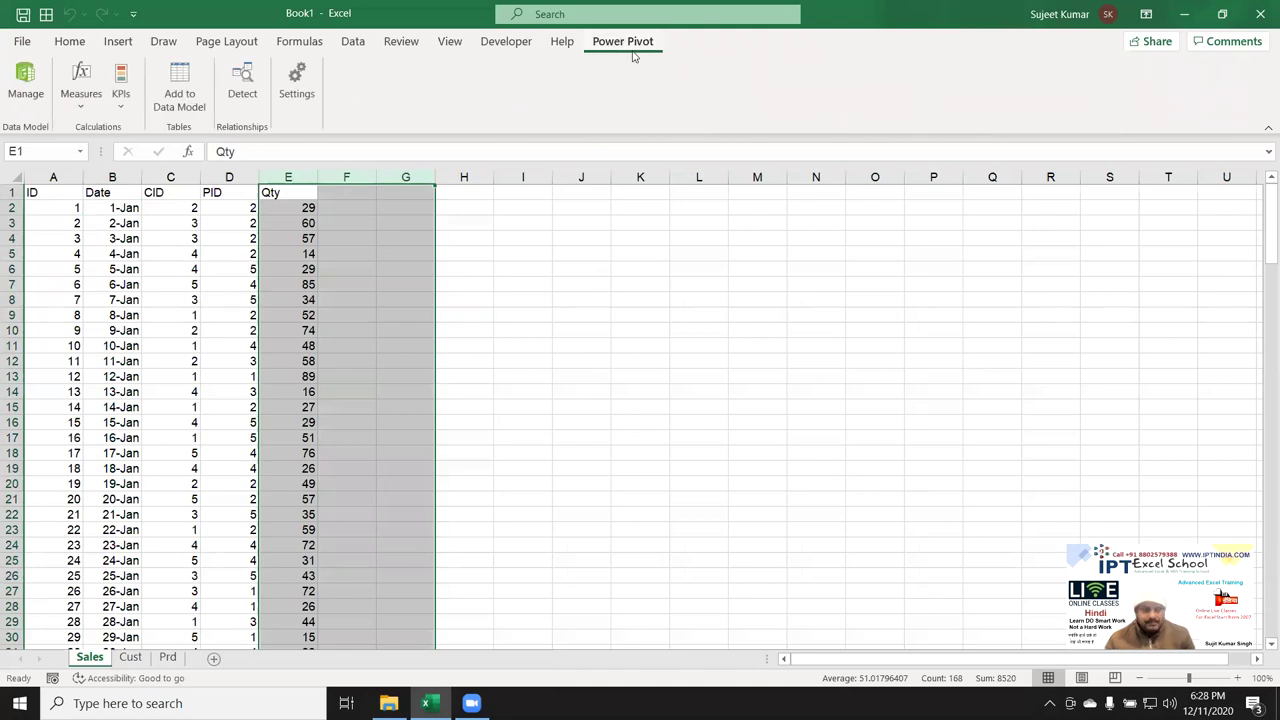
left_click(636, 239)
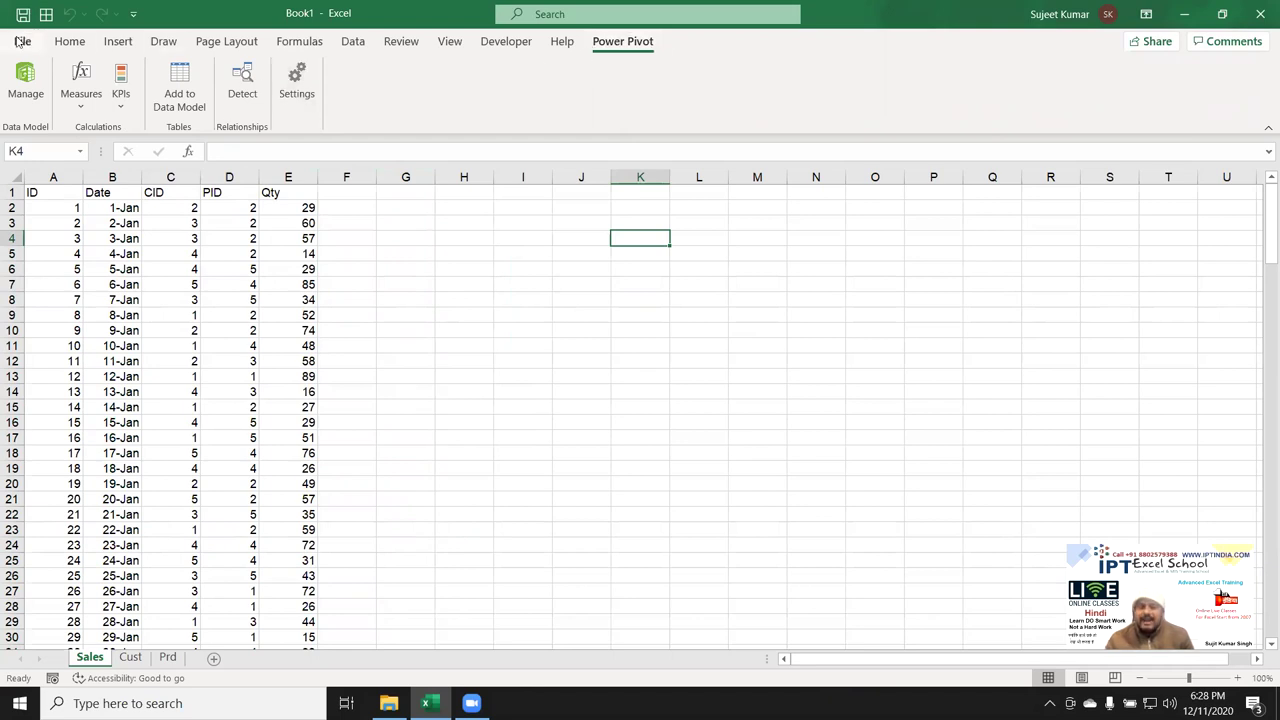
left_click(285, 256)
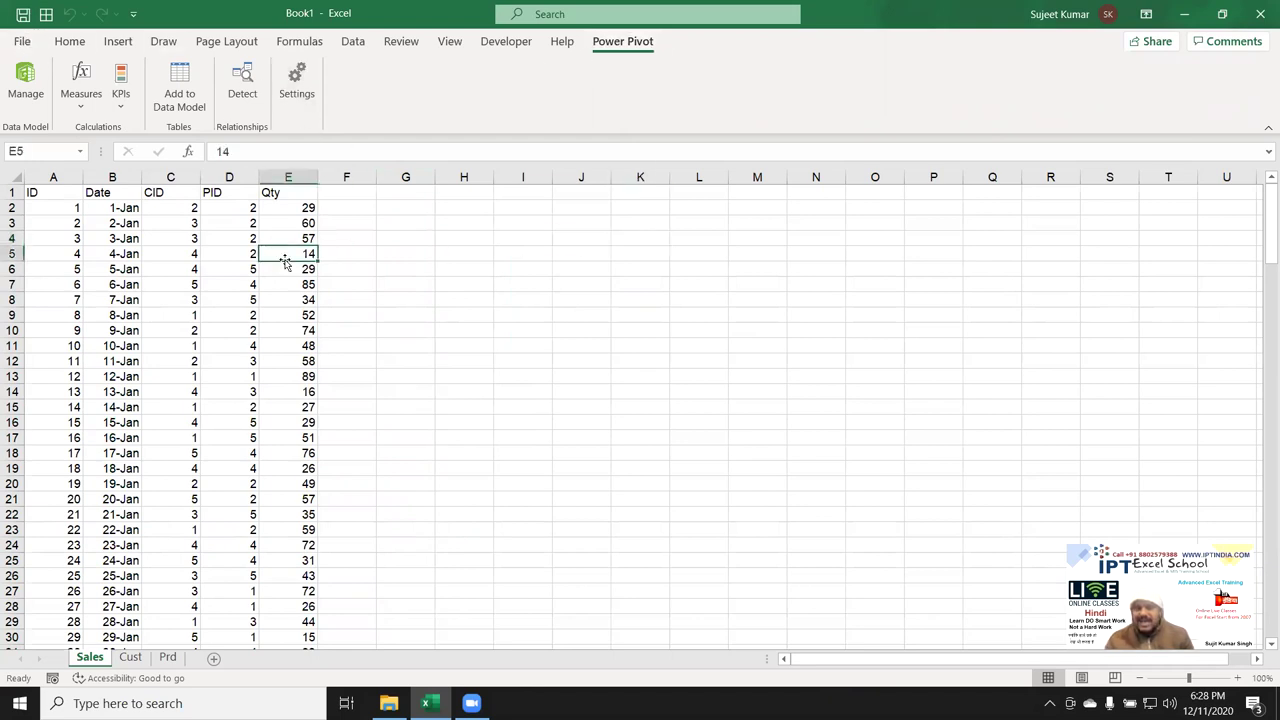
Confirm Microsoft Power Pivot for Excel is checked in the COM Add-ins list and close it
left_click(22, 42)
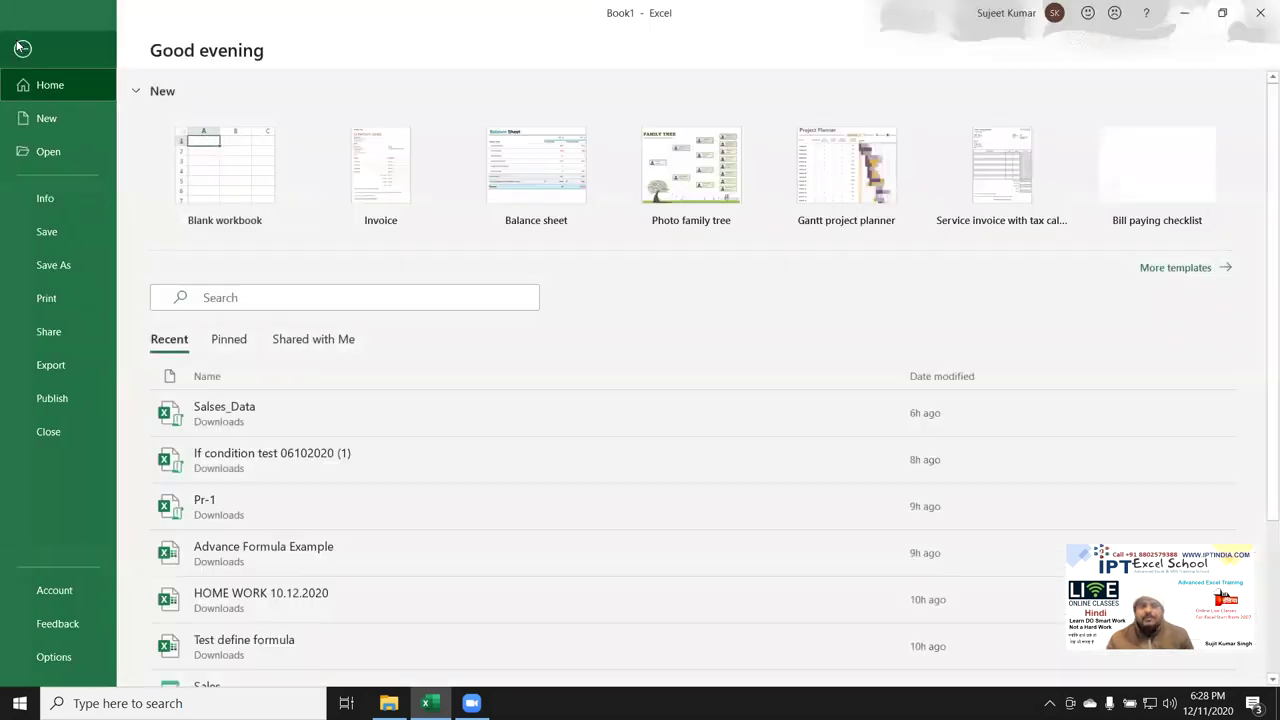
left_click(78, 647)
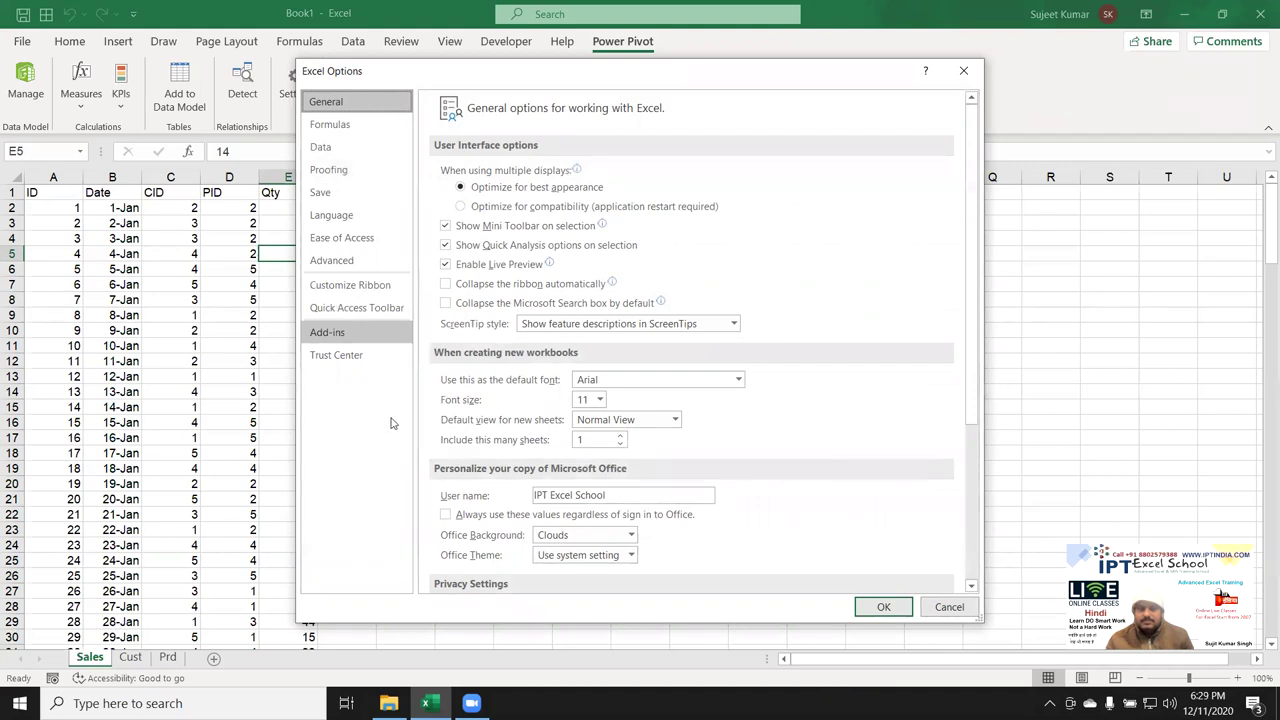
left_click(355, 334)
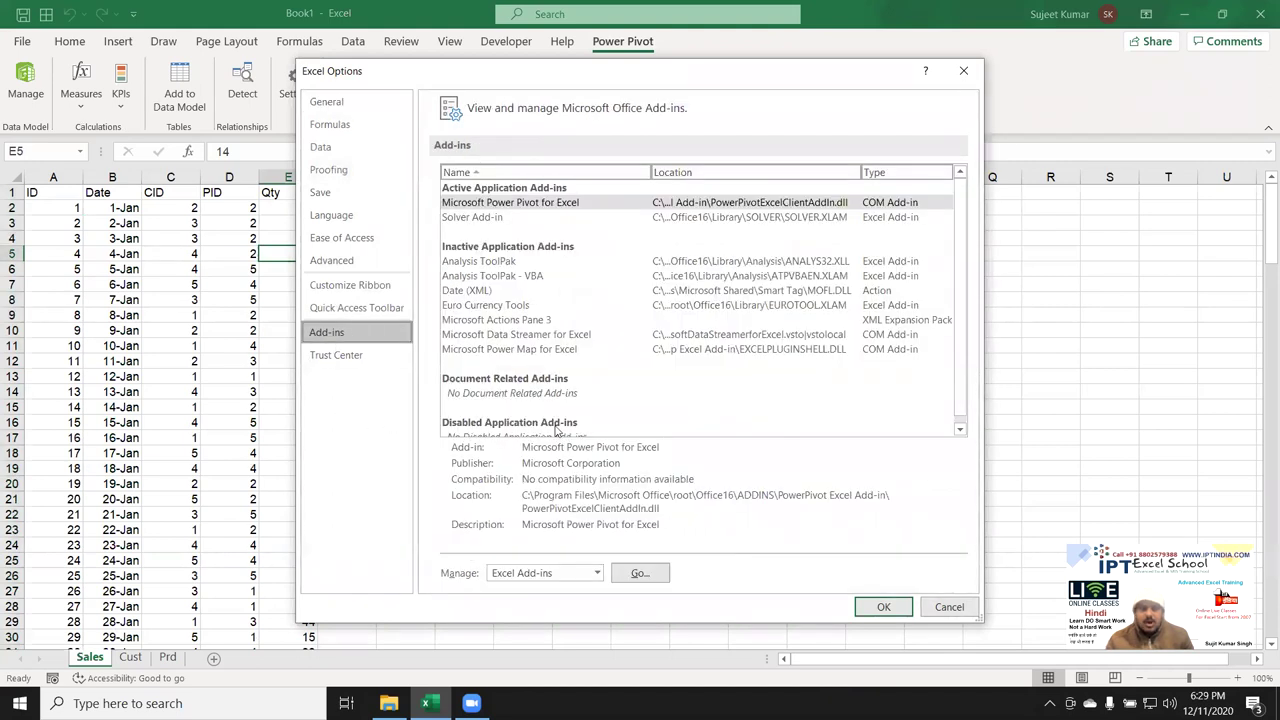
left_click(595, 574)
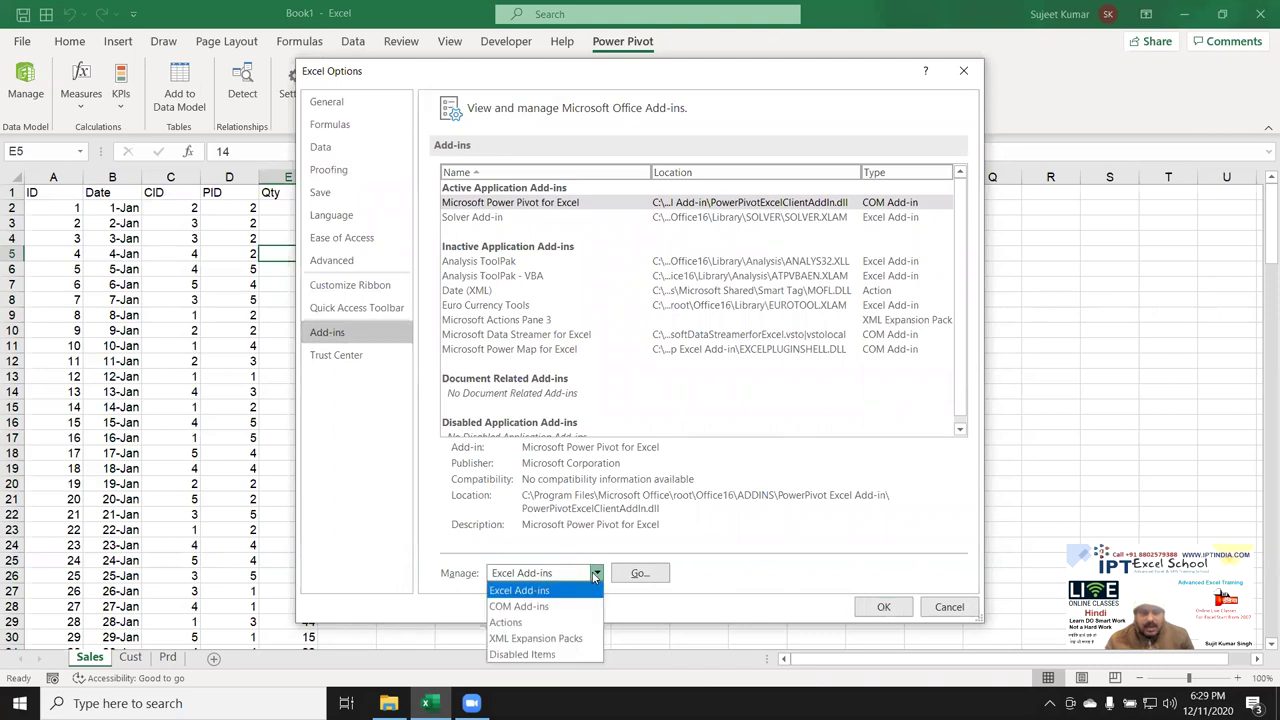
left_click(576, 612)
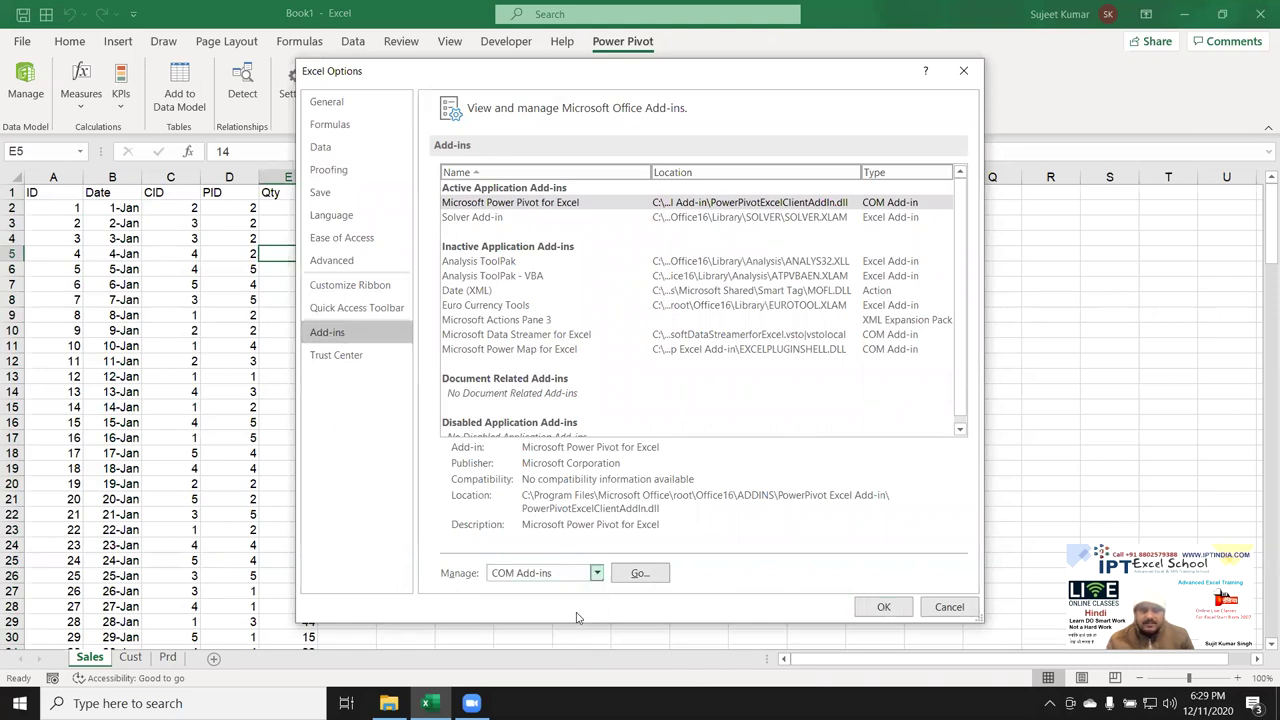
left_click(641, 574)
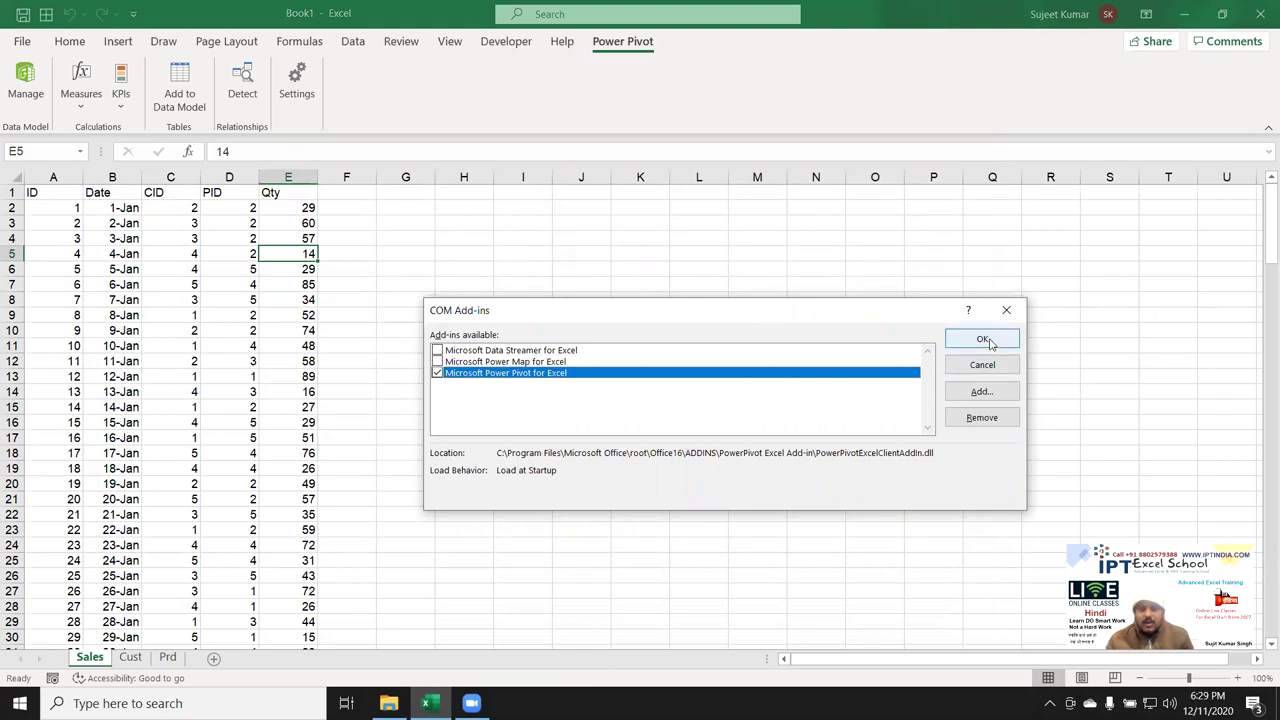
left_click(985, 341)
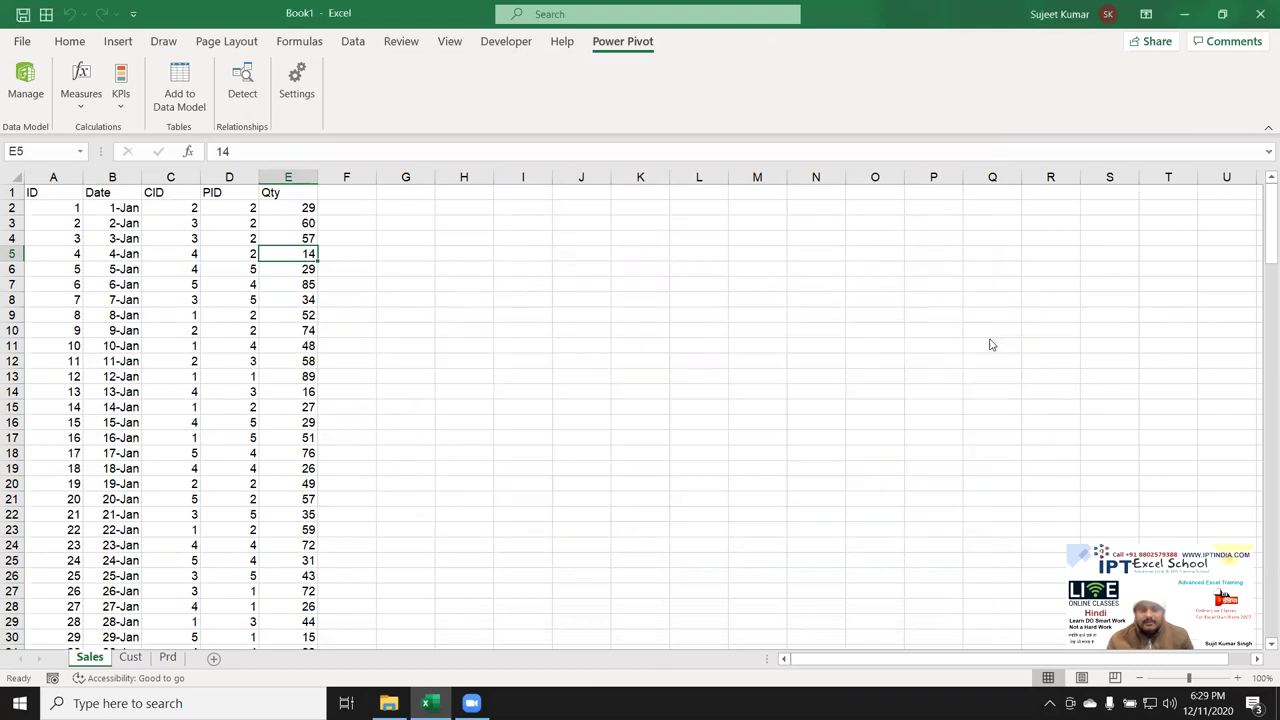
Select cell E5 and open the Add-ins page of Excel Options
left_click(528, 344)
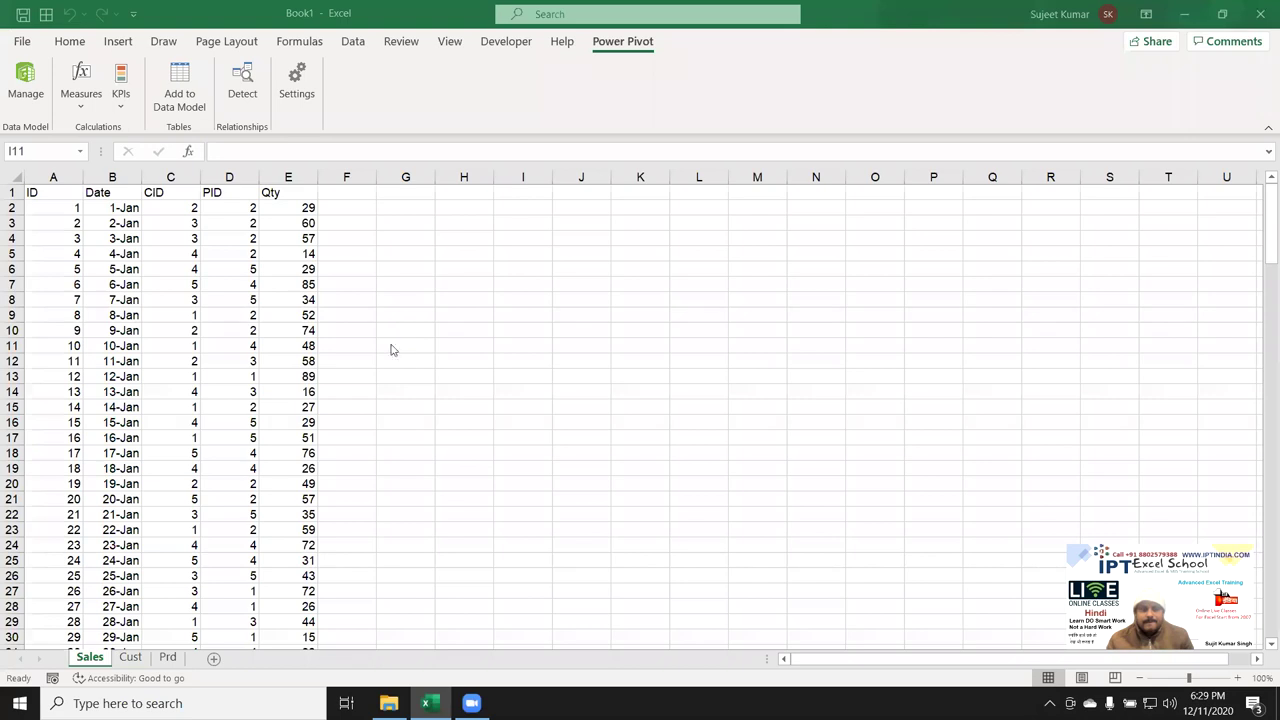
left_click(267, 258)
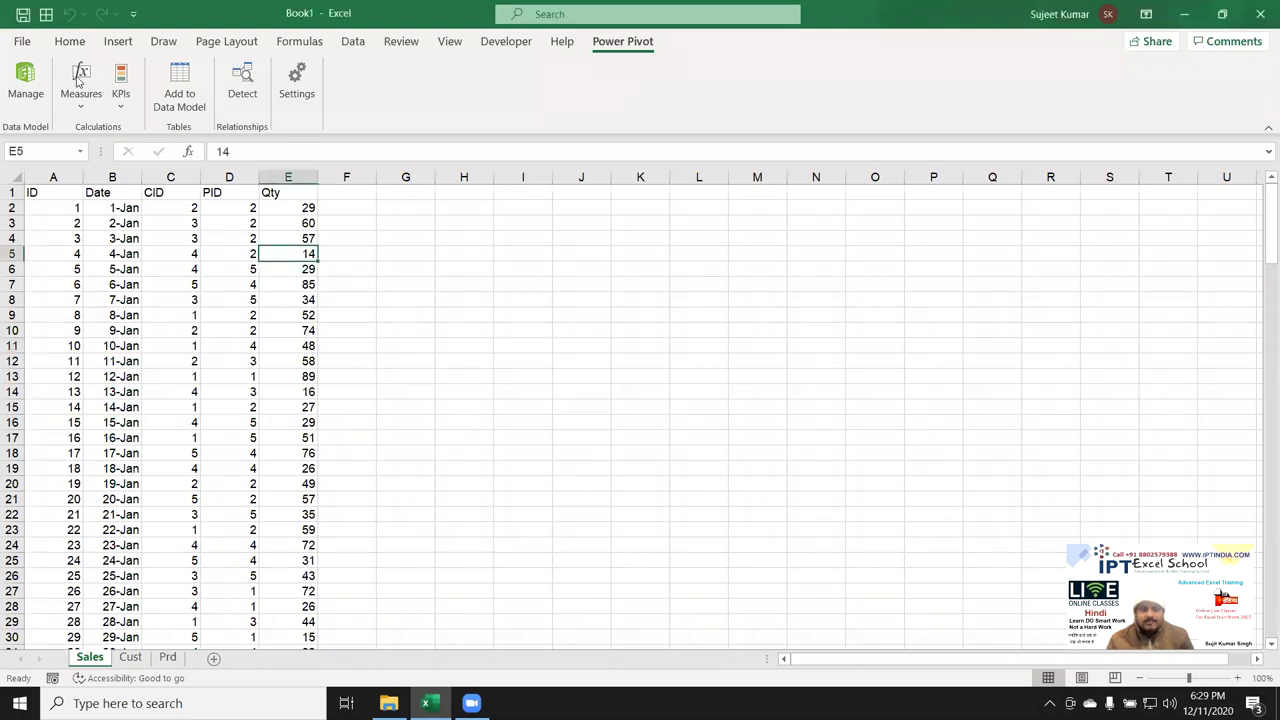
left_click(22, 41)
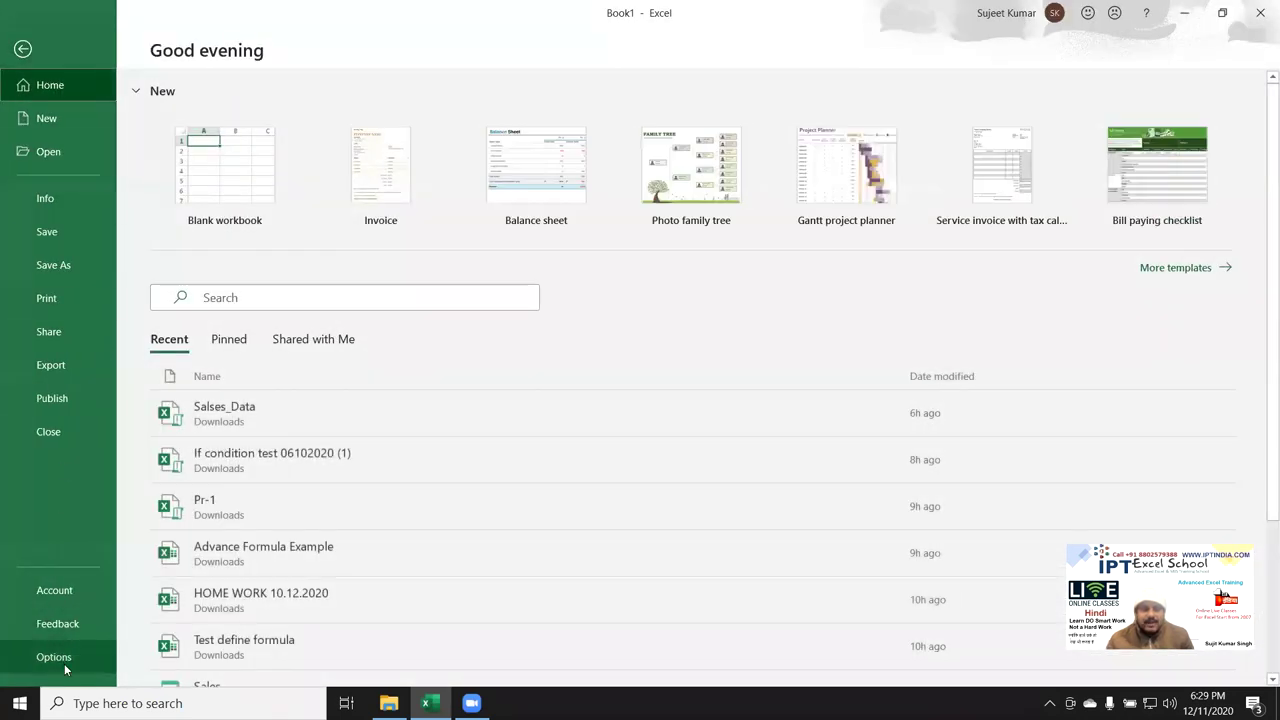
left_click(60, 657)
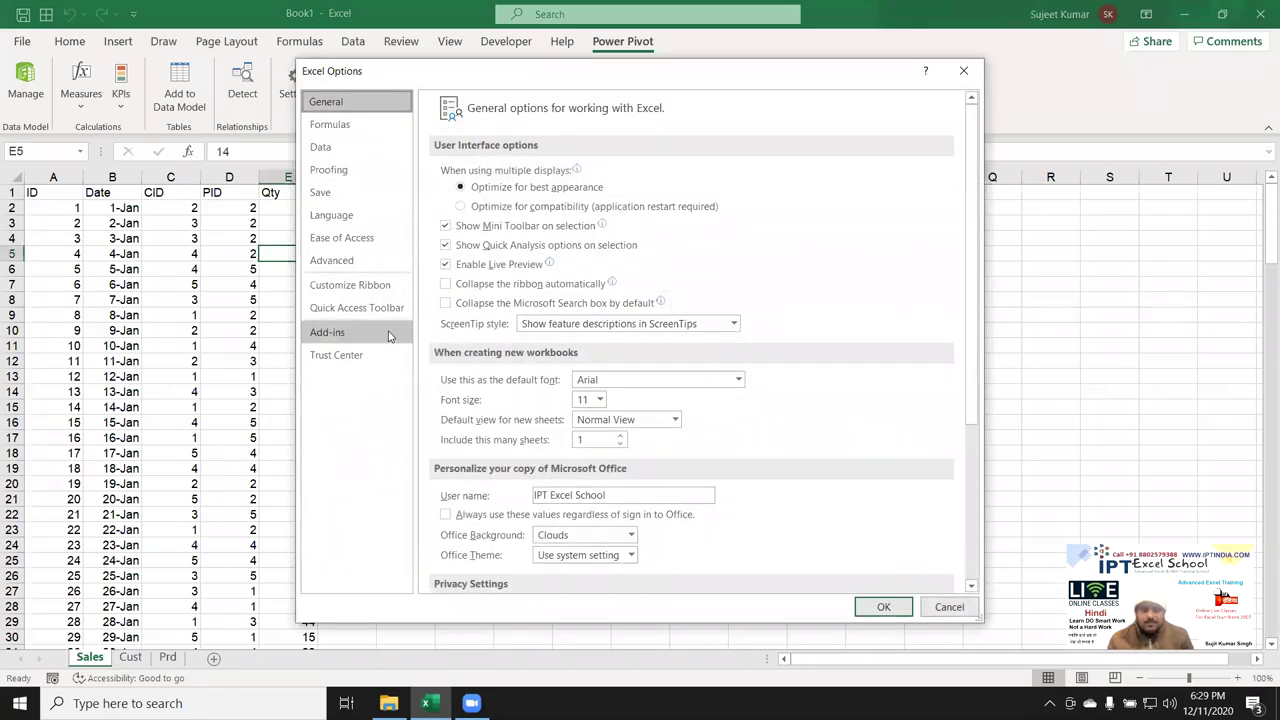
left_click(390, 336)
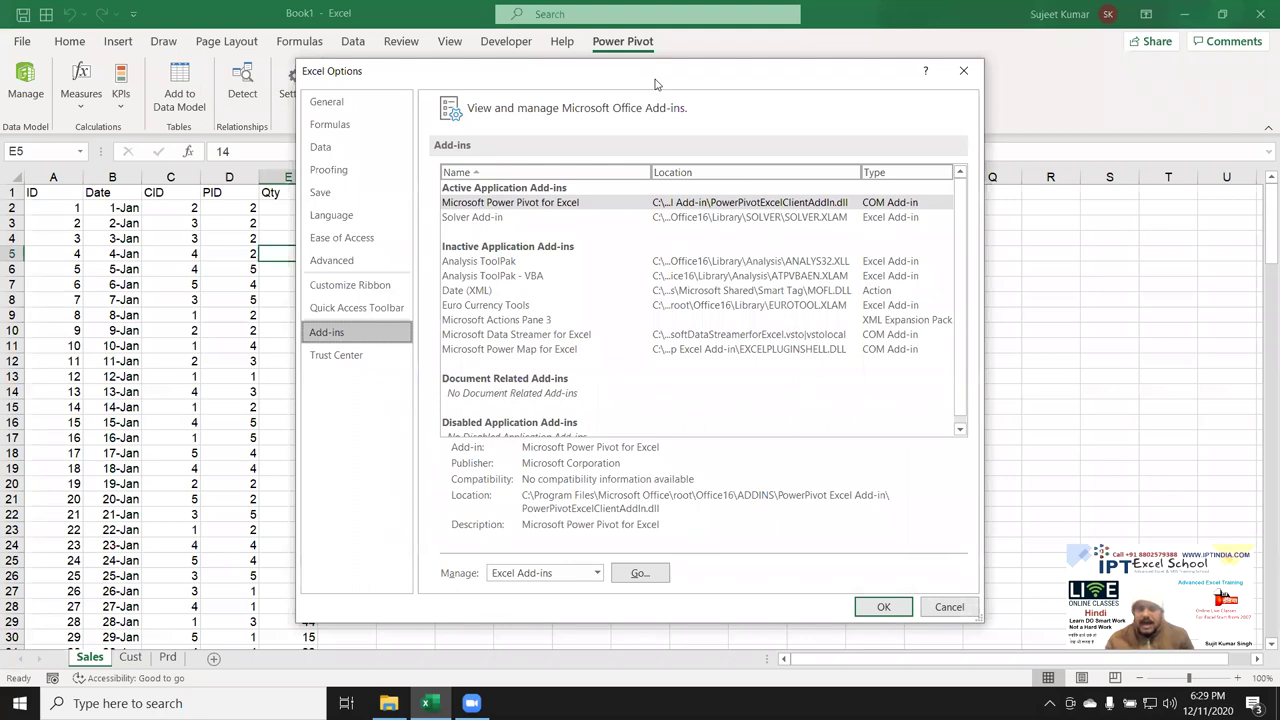
left_click_drag(656, 84, 649, 111)
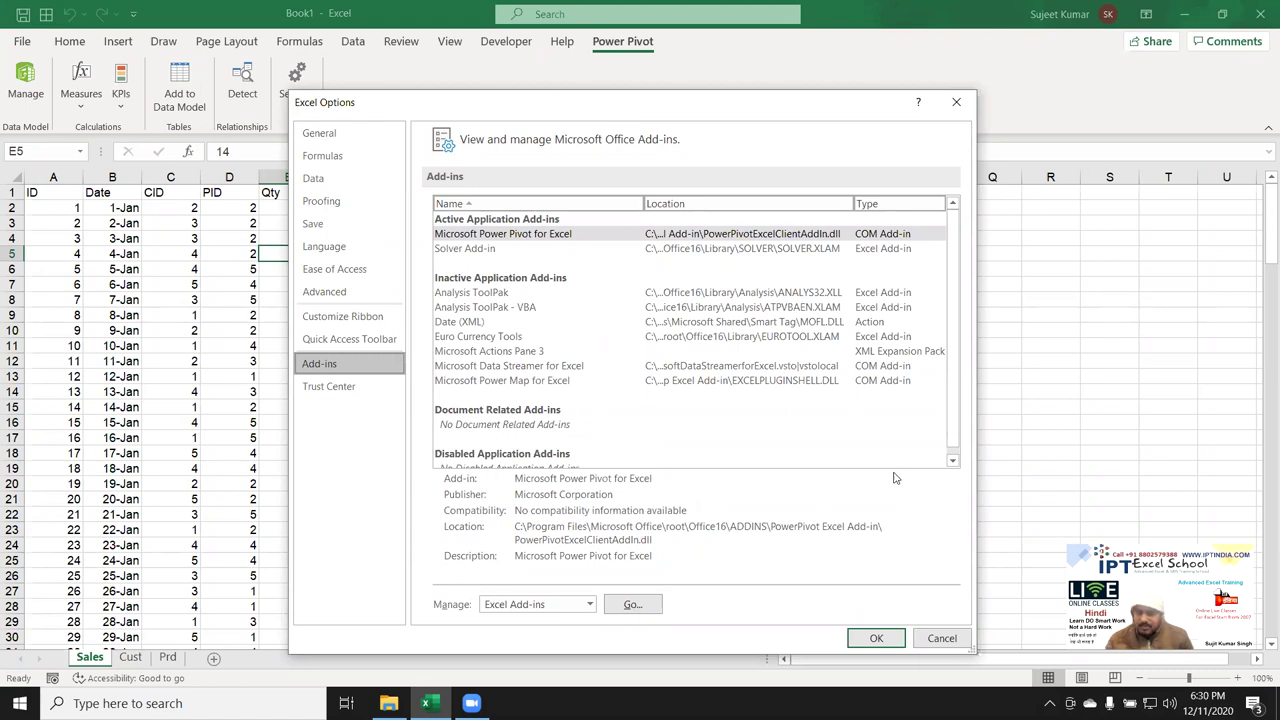
Review the Excel Add-ins list, close it, and return to the Options Add-ins page
left_click(631, 605)
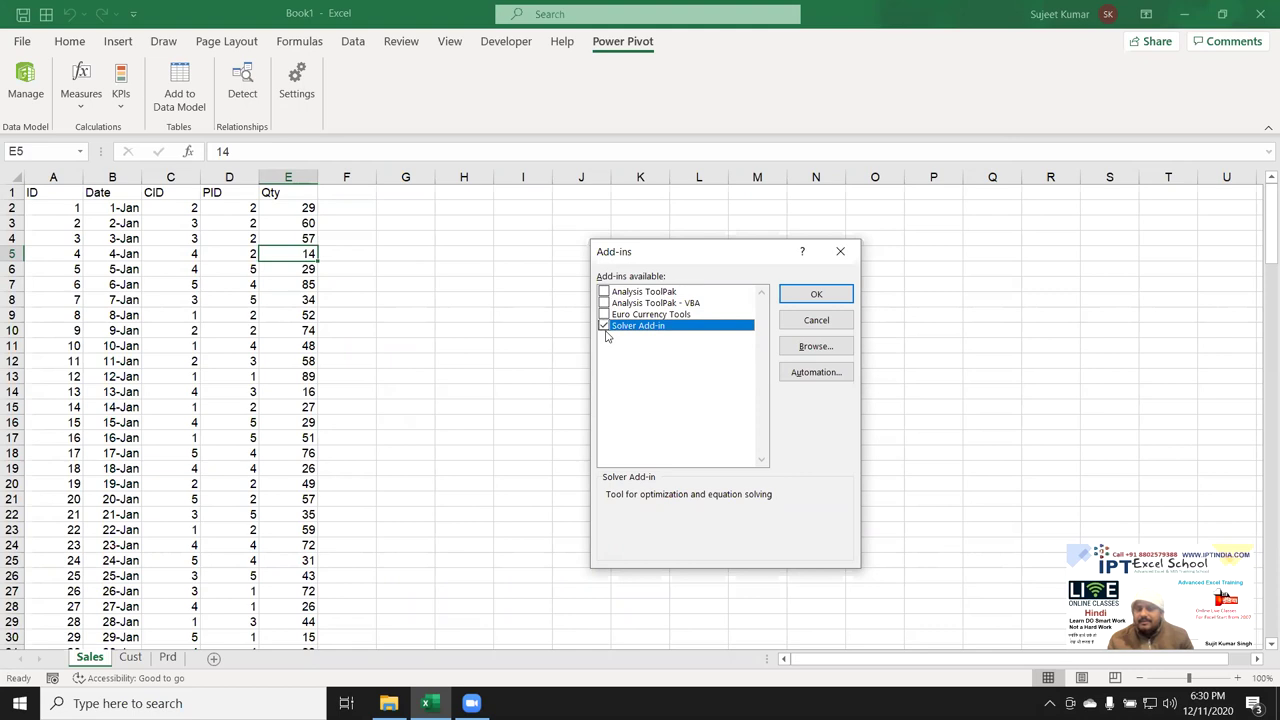
left_click(818, 346)
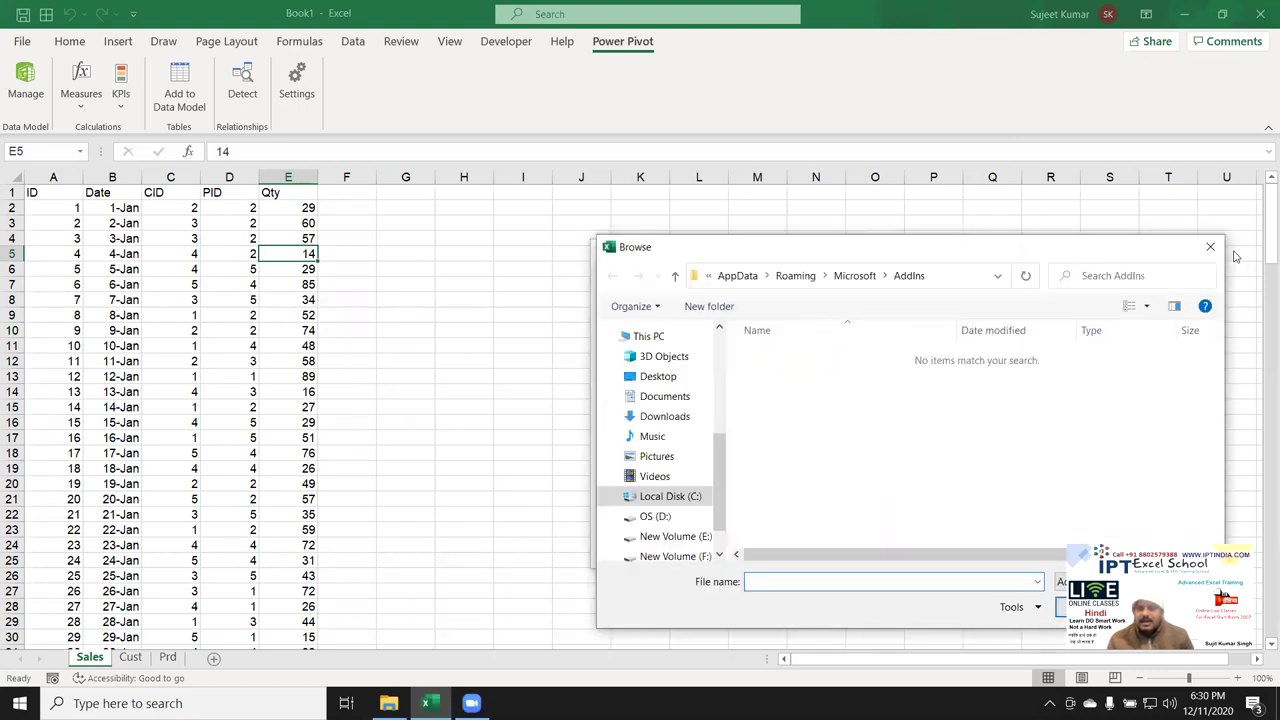
left_click(1211, 247)
left_click(845, 250)
left_click(22, 41)
left_click(52, 659)
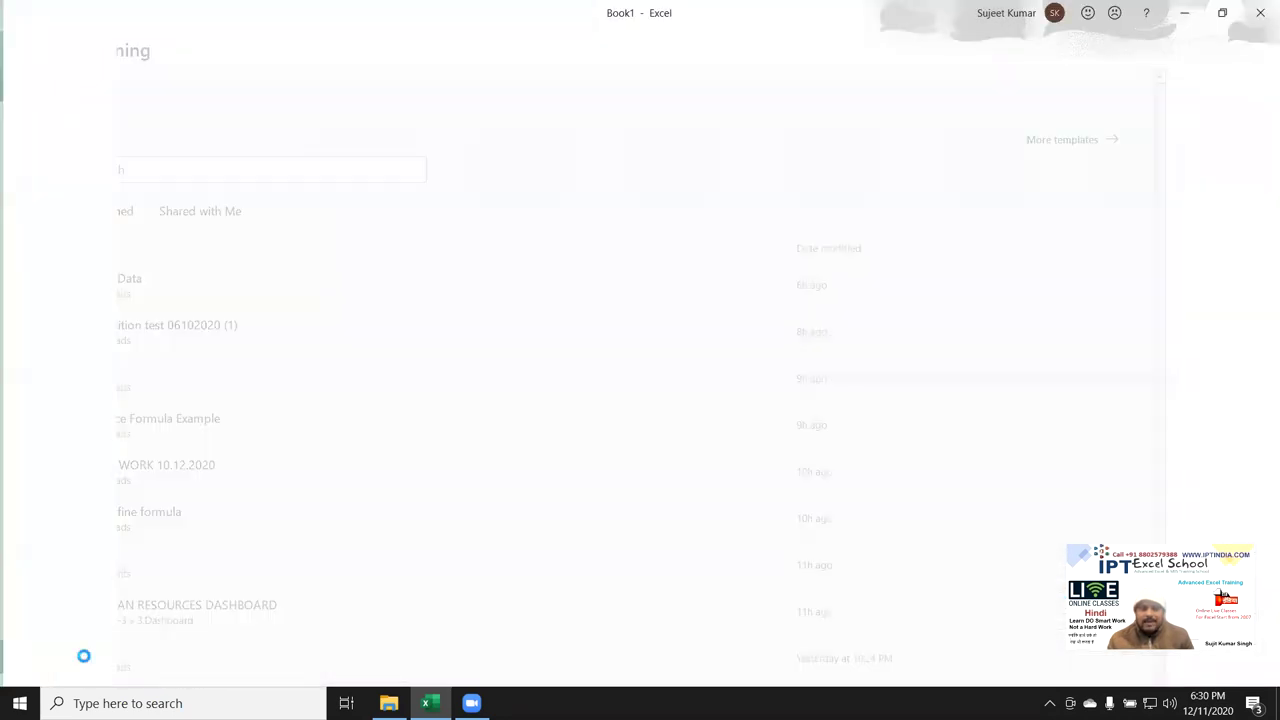
left_click(357, 335)
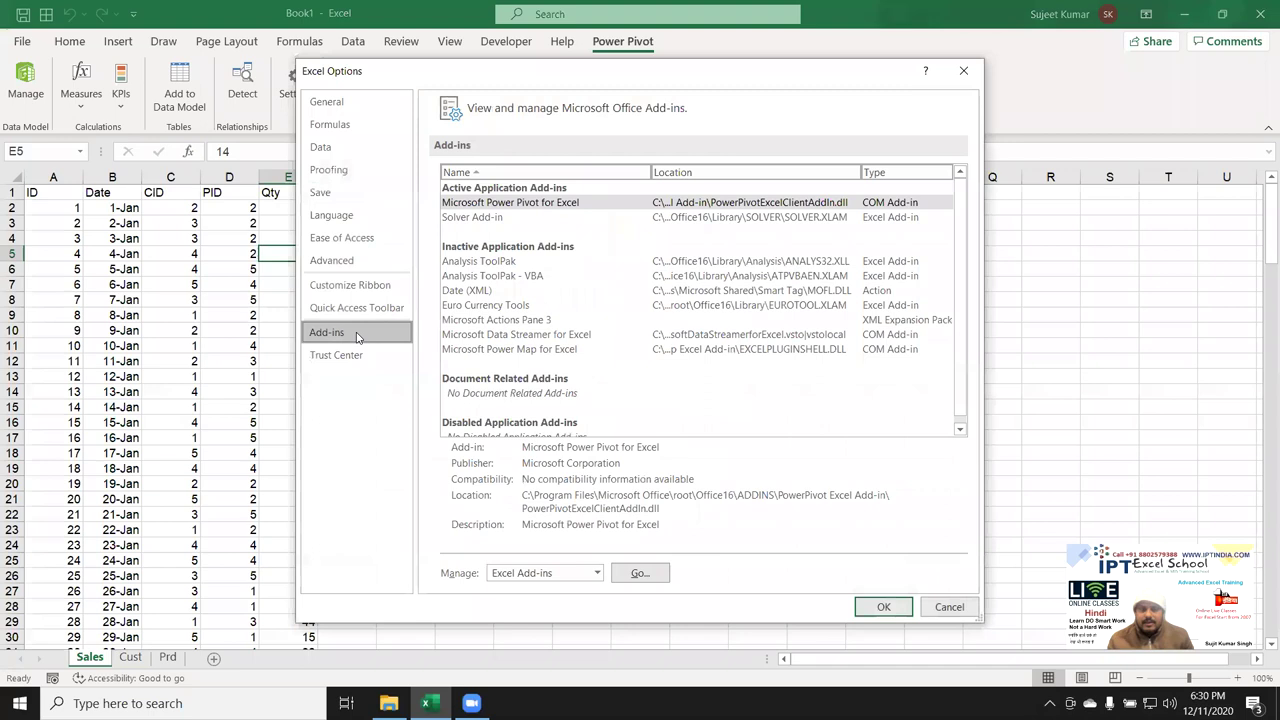
Open the COM Add-ins list and close it without making changes
left_click(522, 572)
left_click(565, 601)
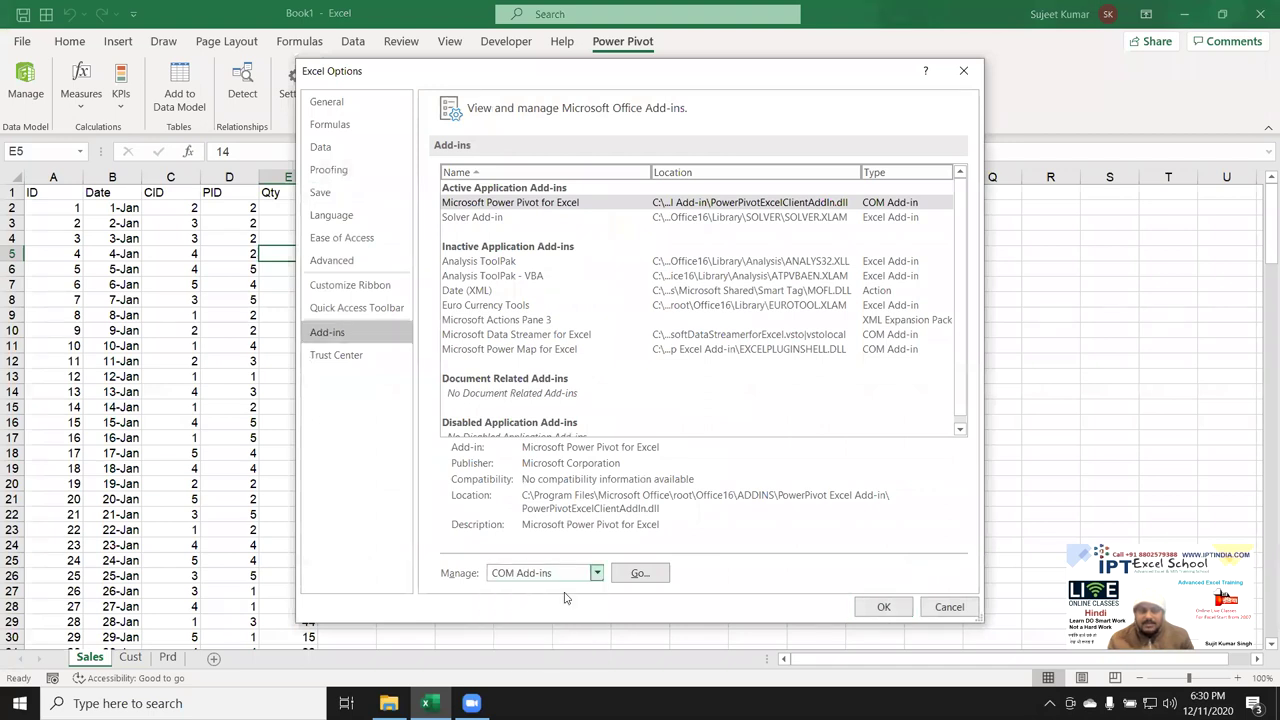
left_click(639, 573)
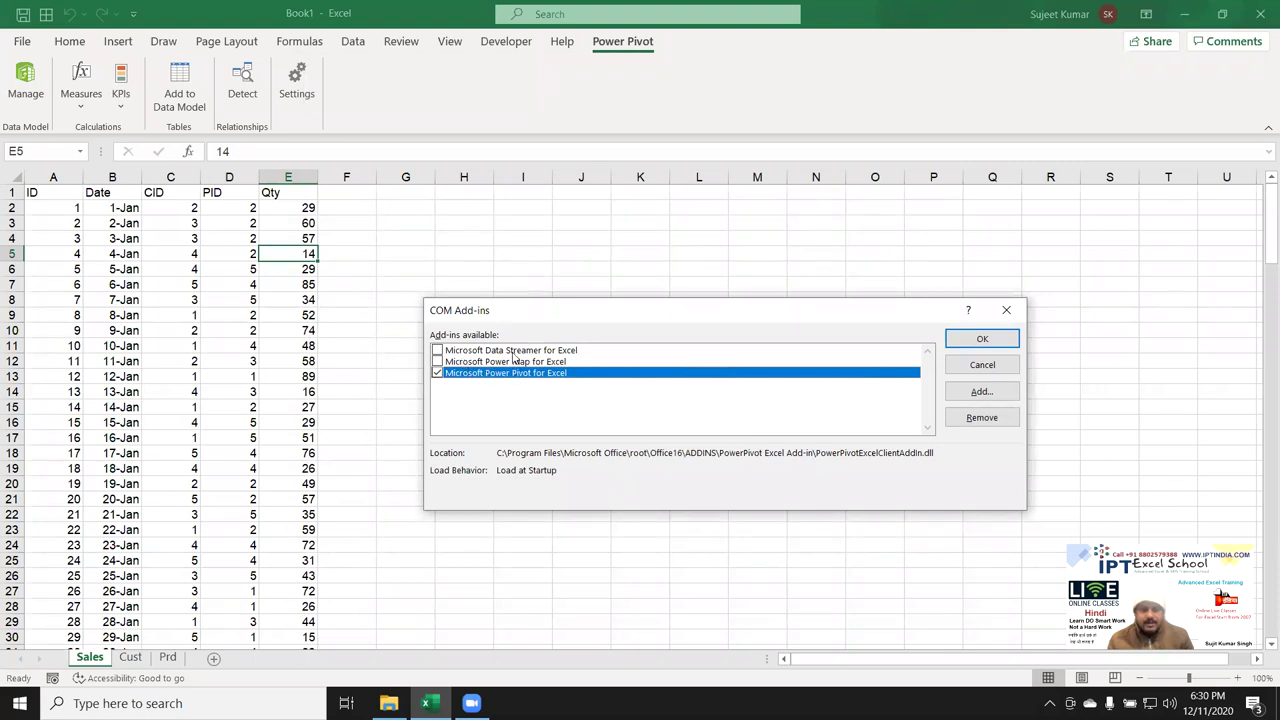
left_click(1000, 366)
From Excel Options > Add-ins, open the Actions manager, browse the AutoCorrect tabs, and close it unchanged
left_click(23, 47)
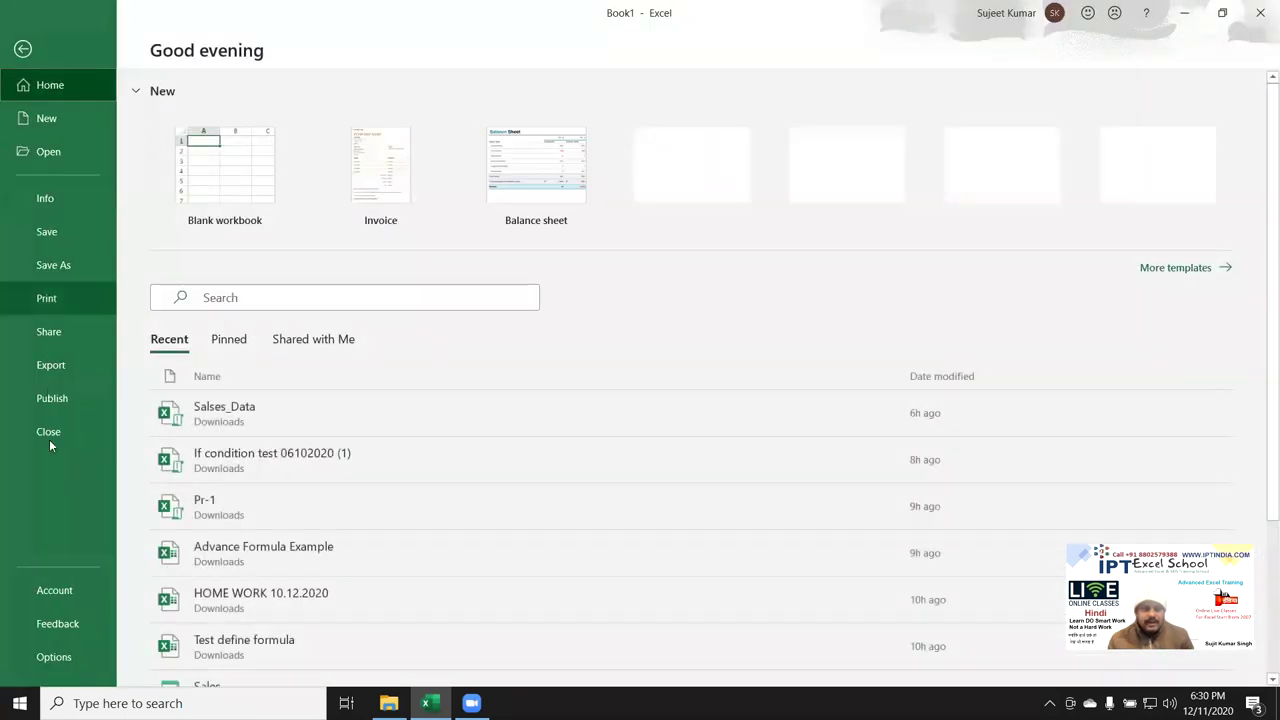
left_click(80, 658)
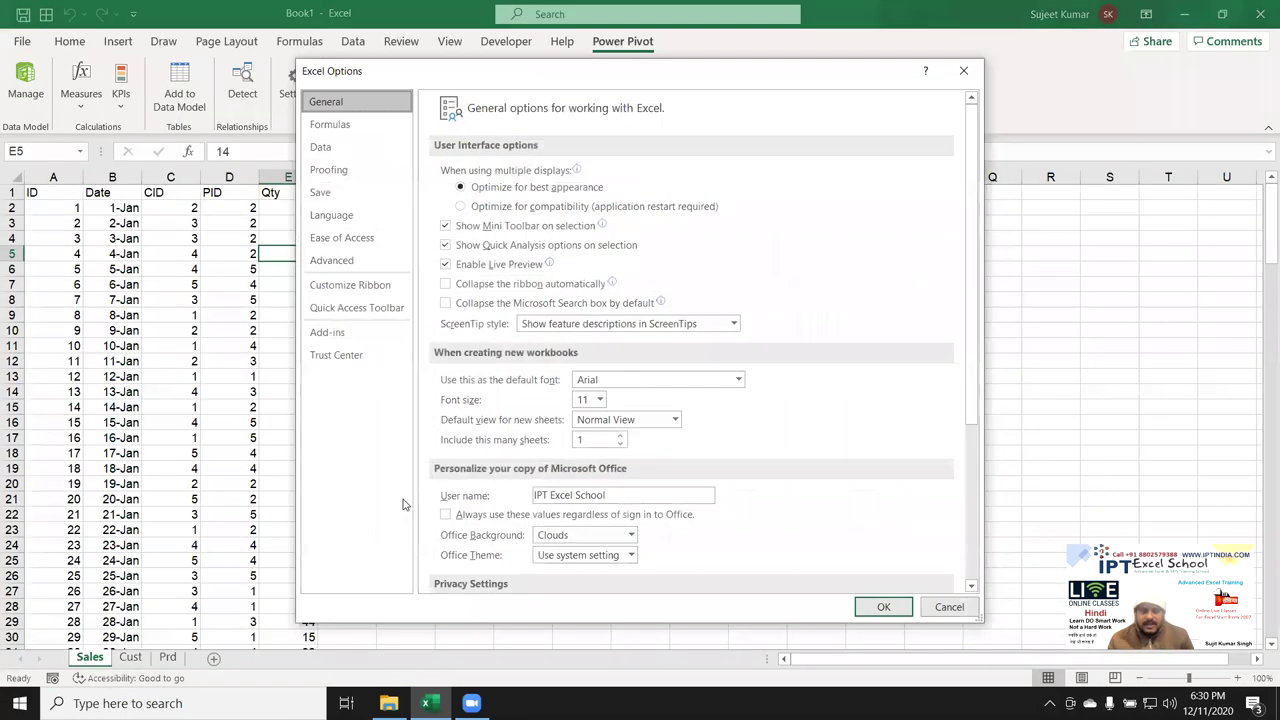
left_click(337, 333)
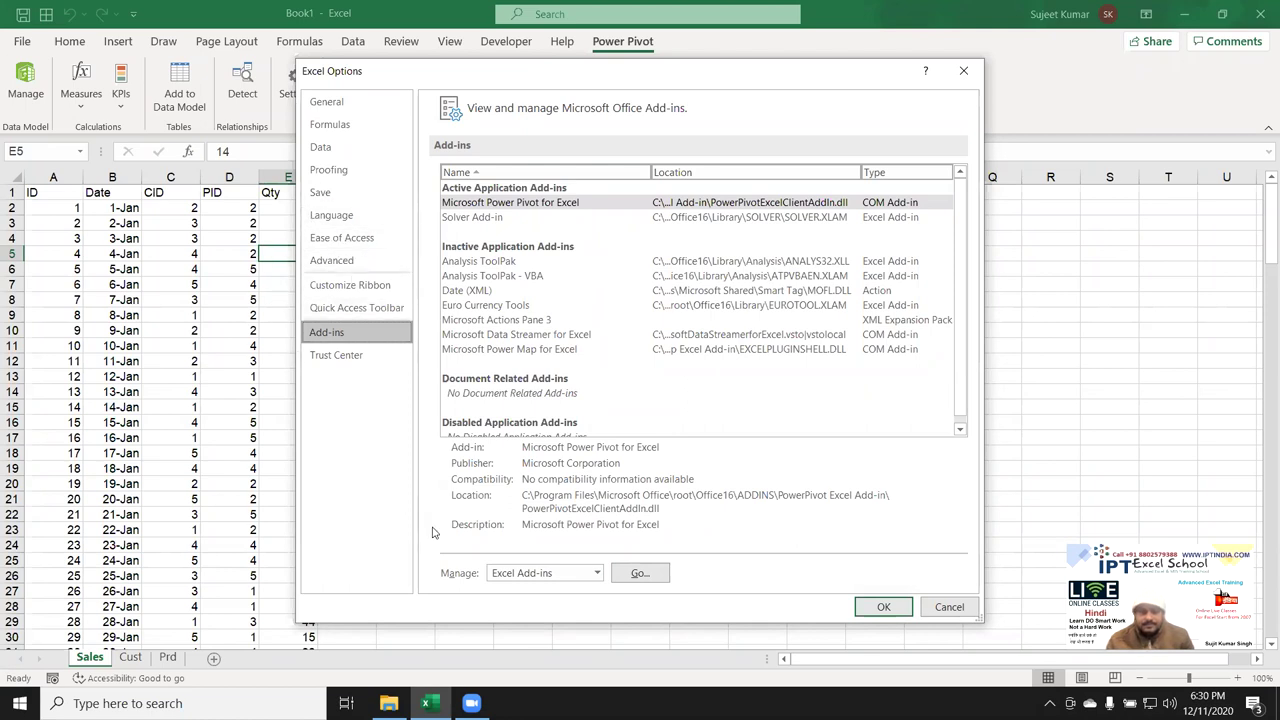
left_click(593, 578)
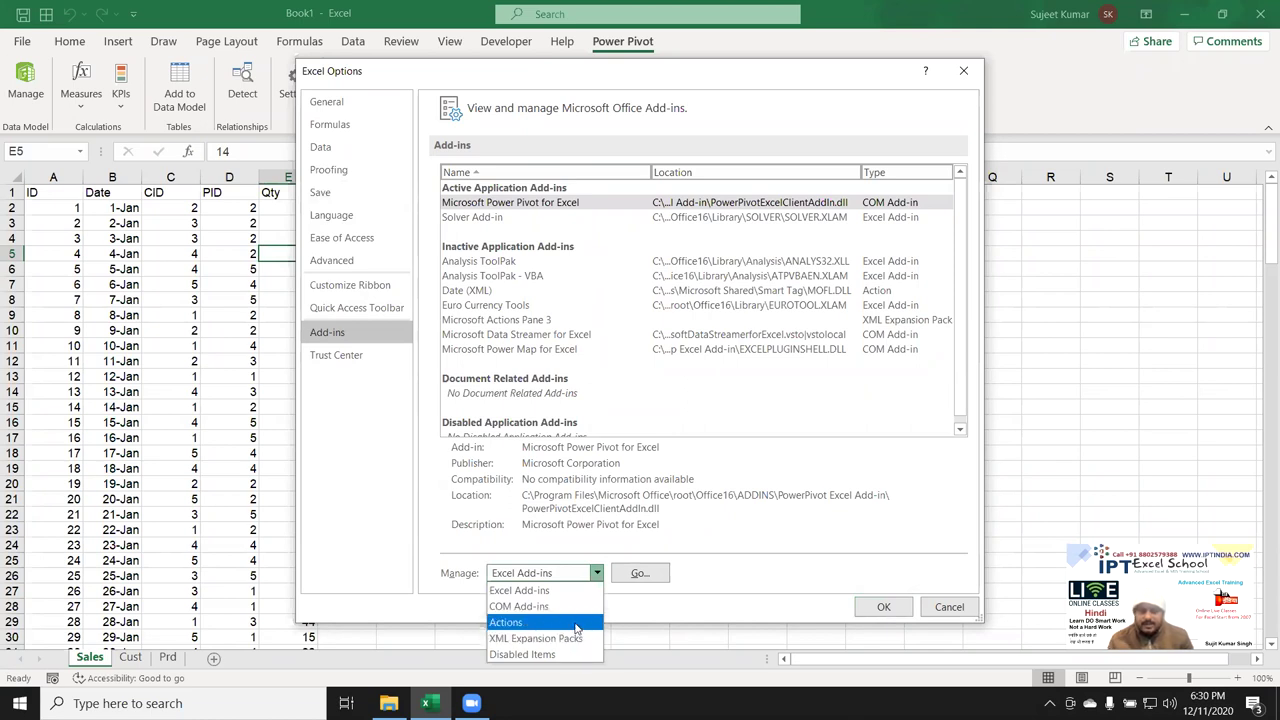
left_click(576, 624)
left_click(630, 575)
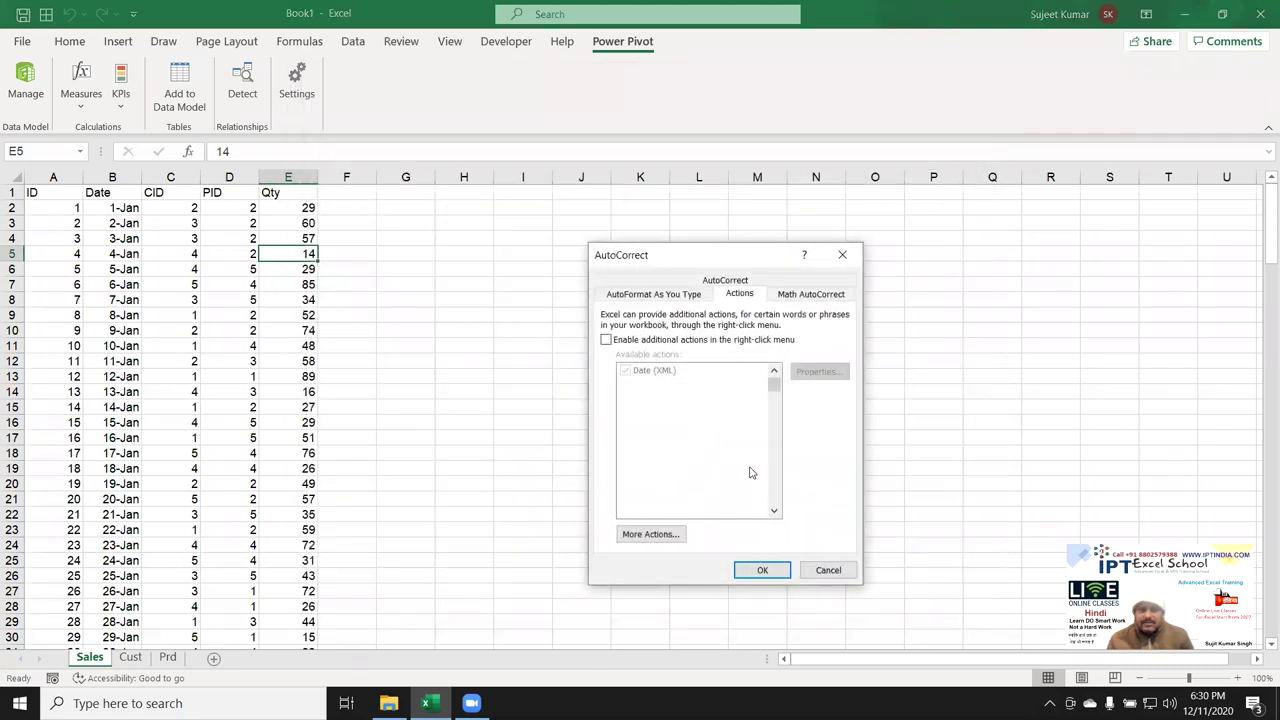
left_click(688, 298)
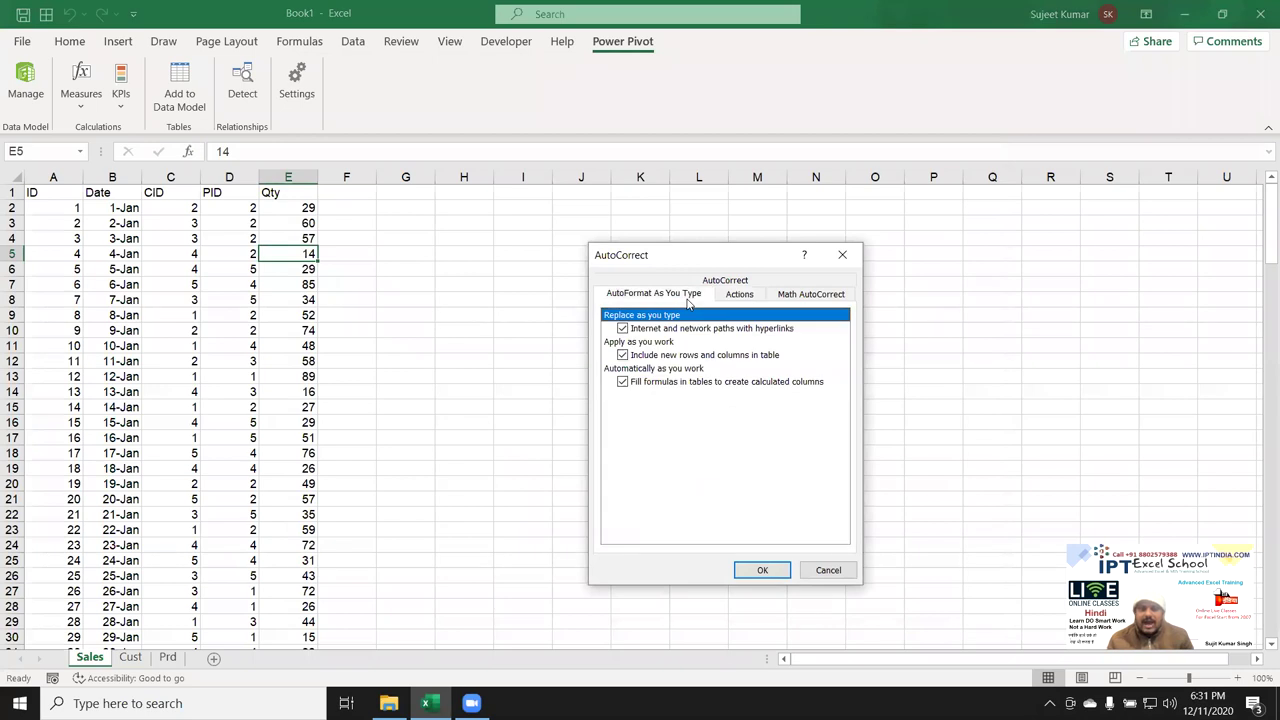
left_click(743, 299)
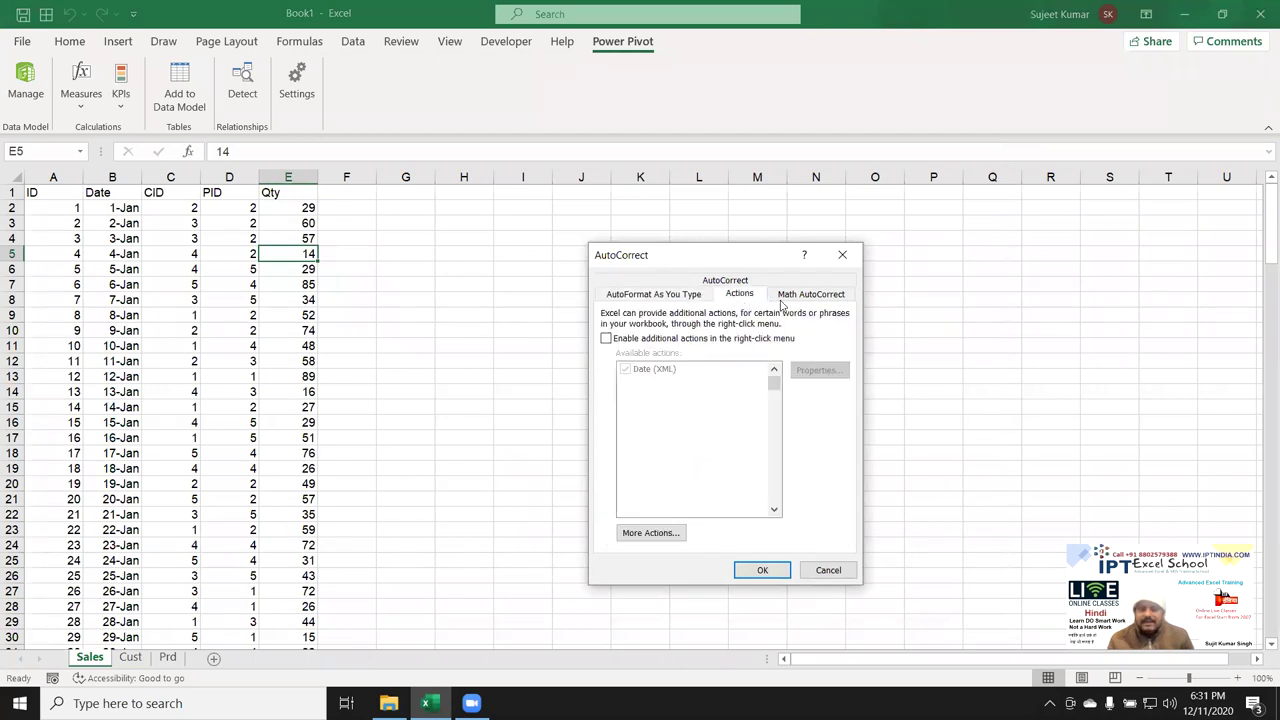
left_click(842, 255)
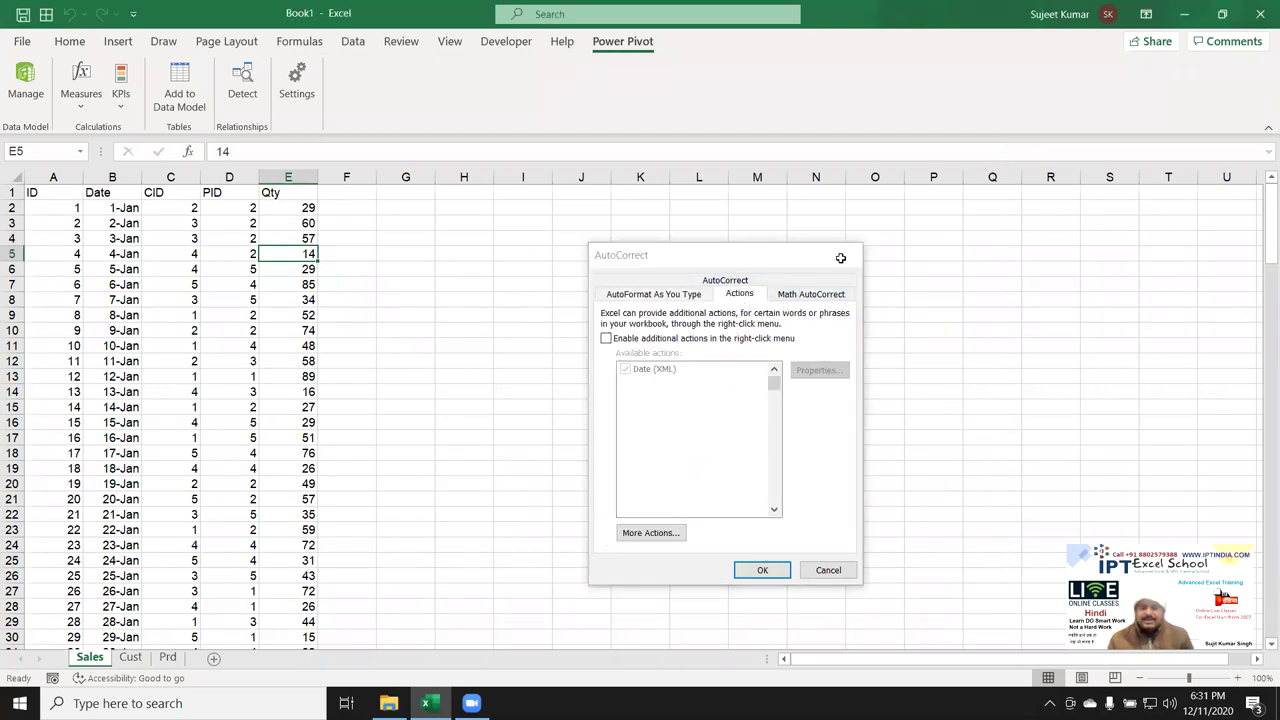
In the Power Pivot window, rename the Range table to Sales, then return to the Excel workbook
left_click(70, 44)
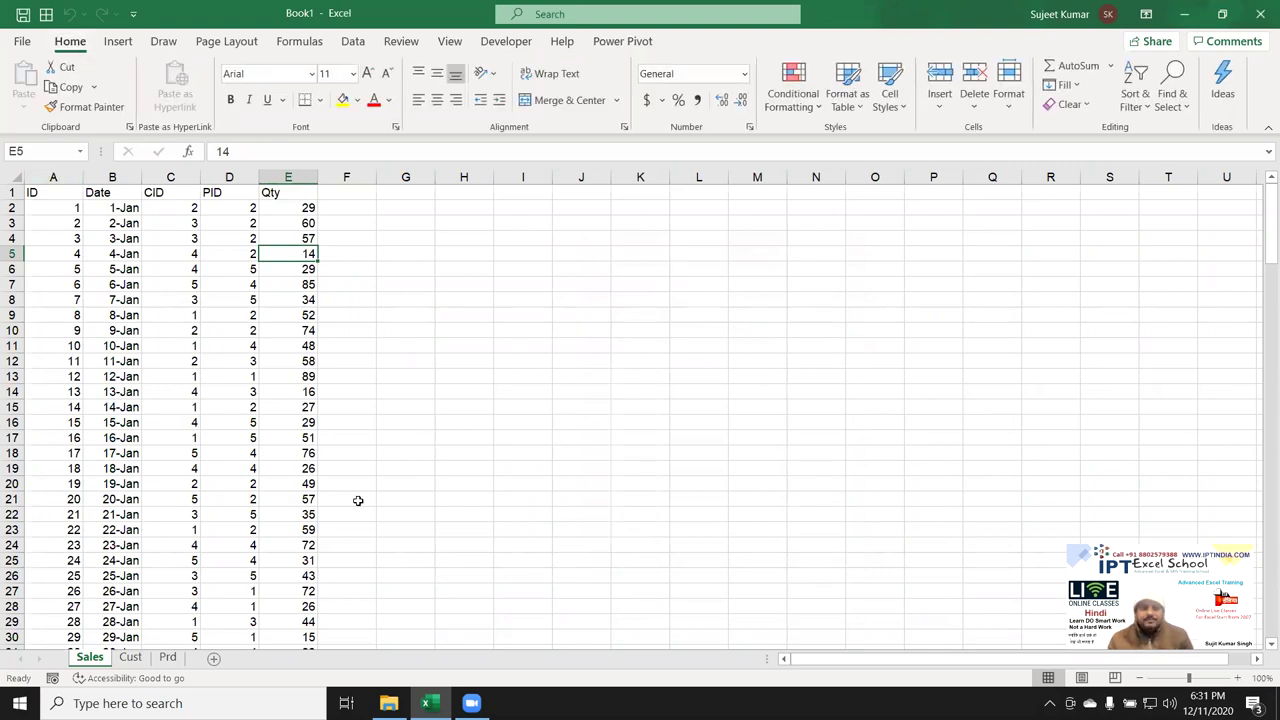
left_click(617, 48)
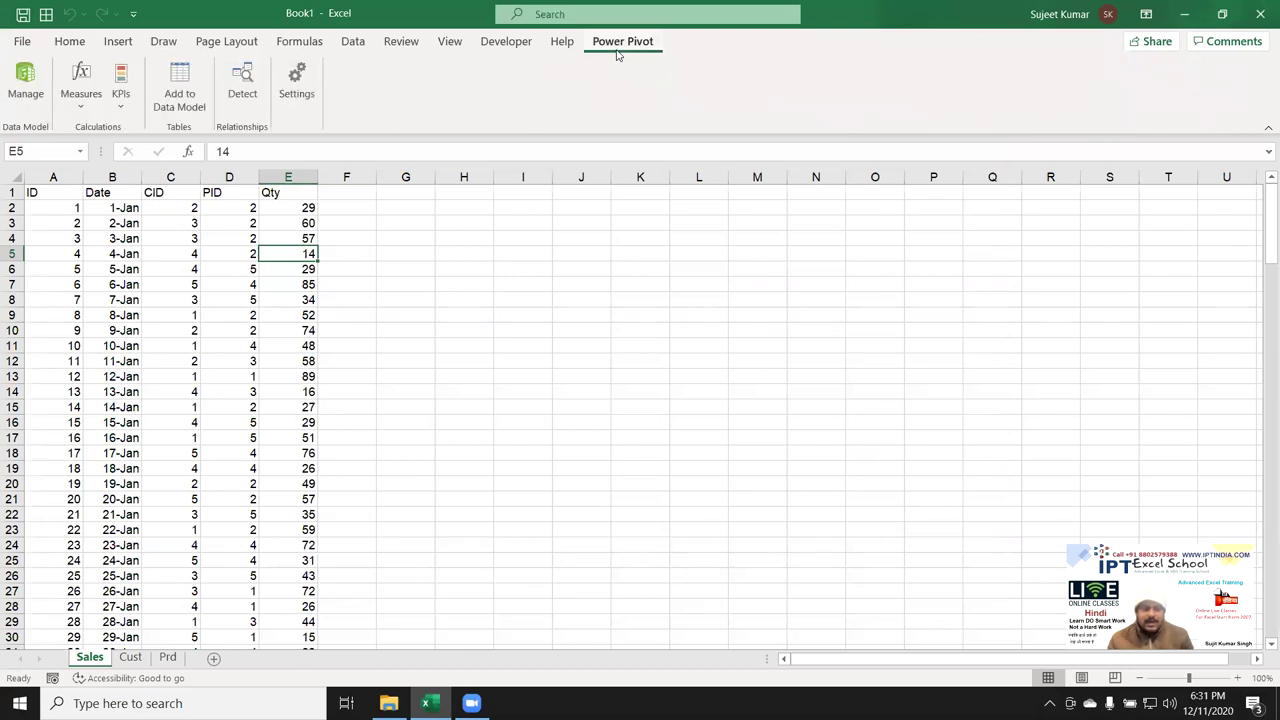
left_click(172, 270)
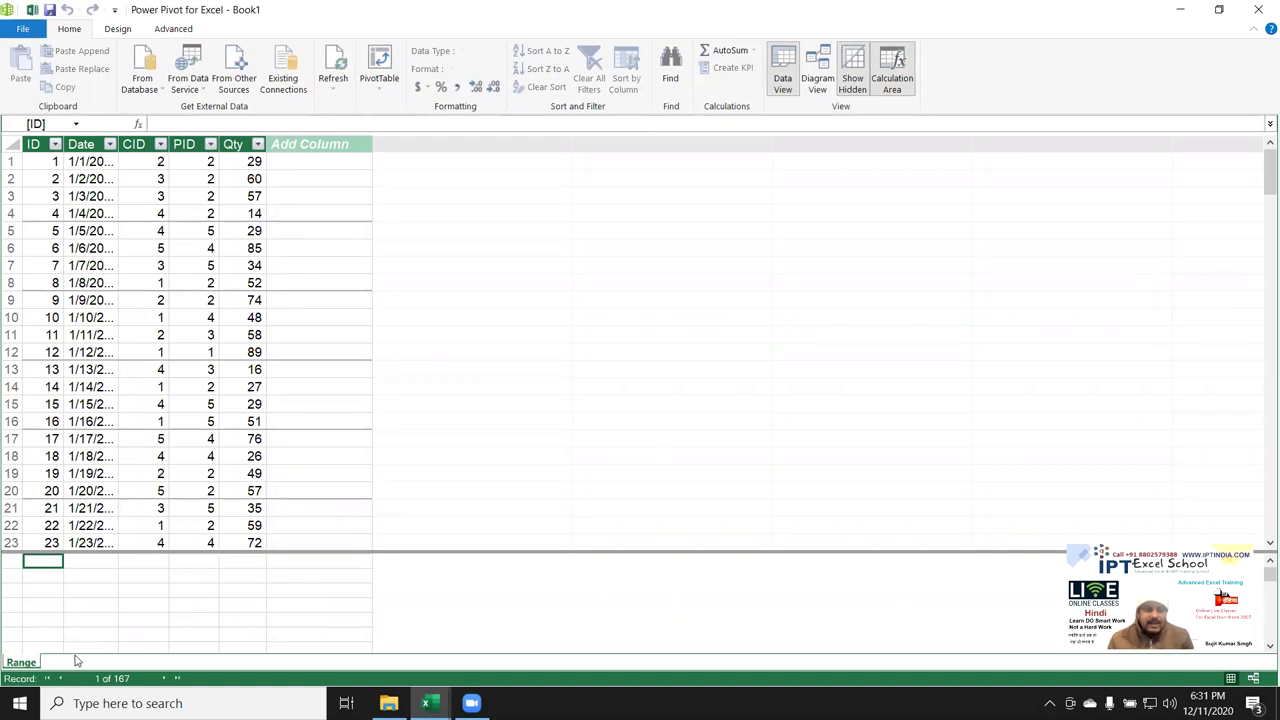
left_click(135, 304)
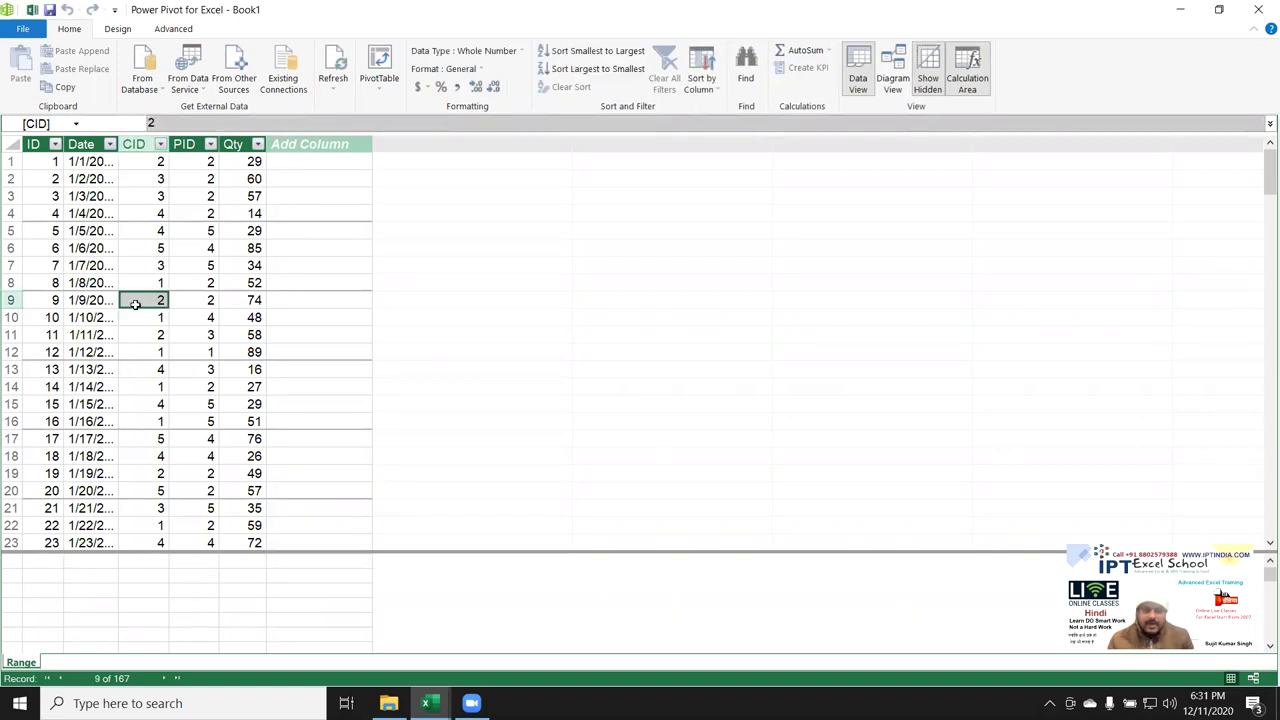
double_click(20, 663)
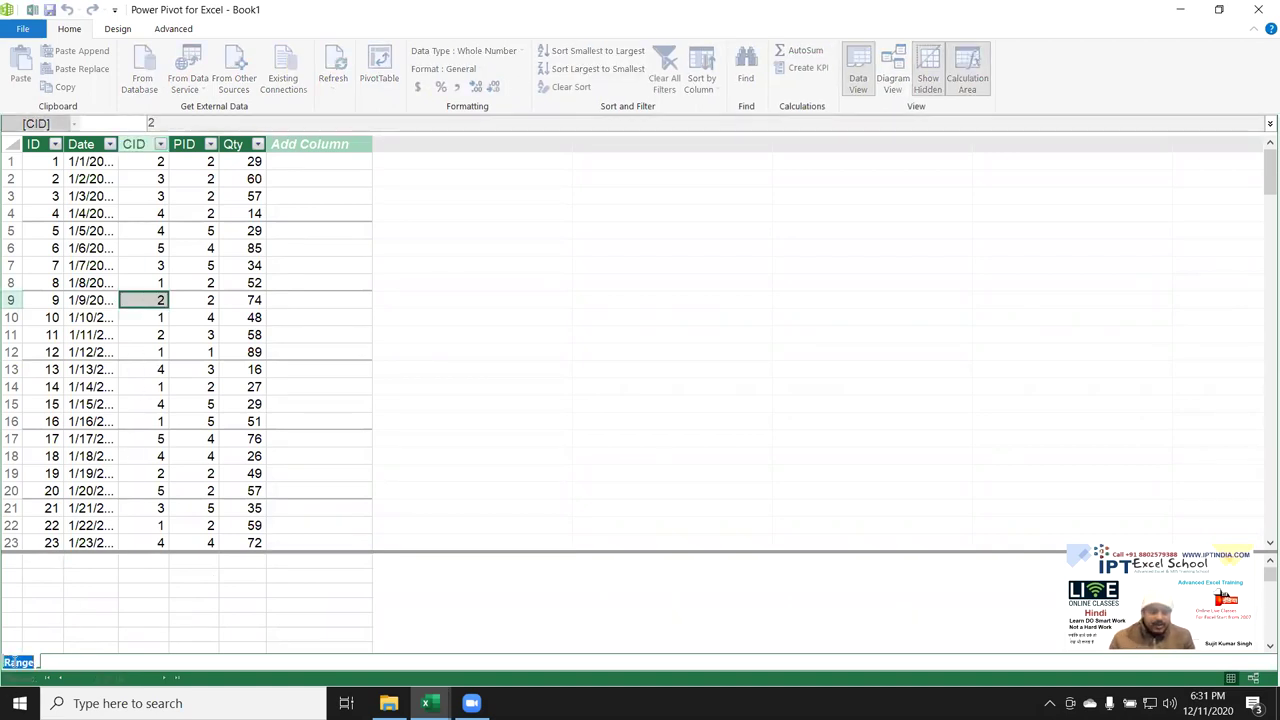
type("Sa")
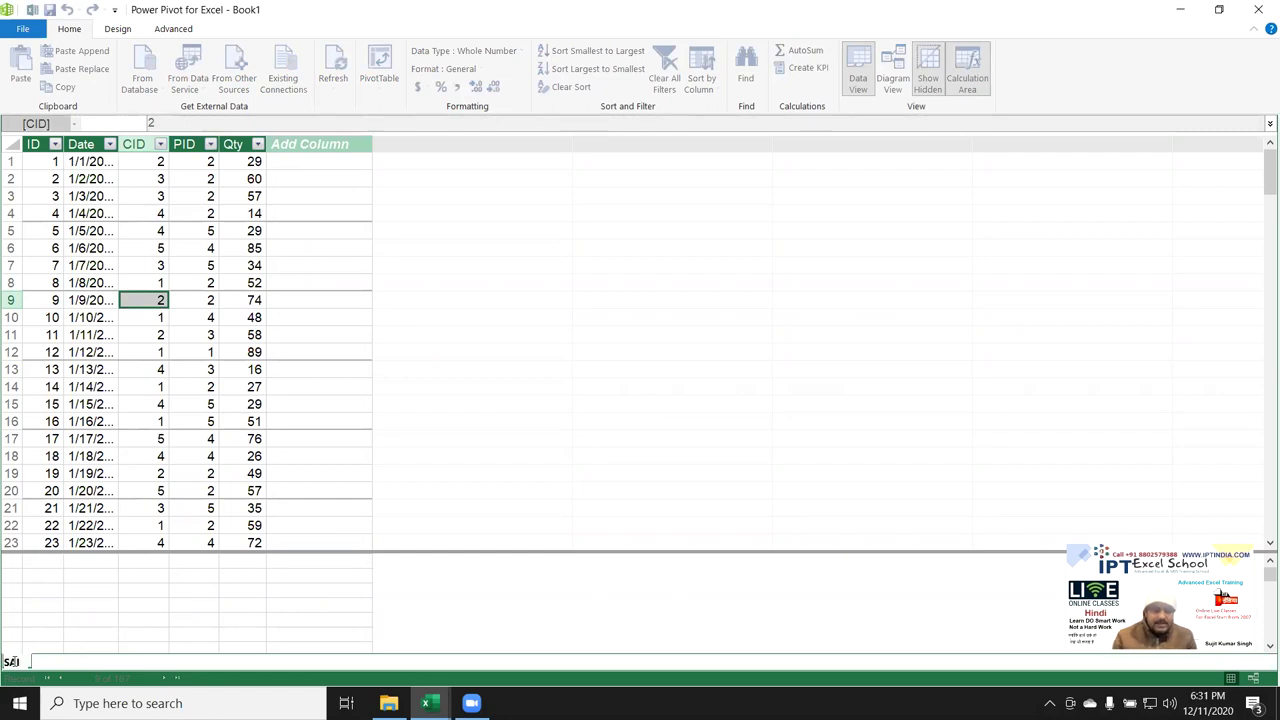
type("les")
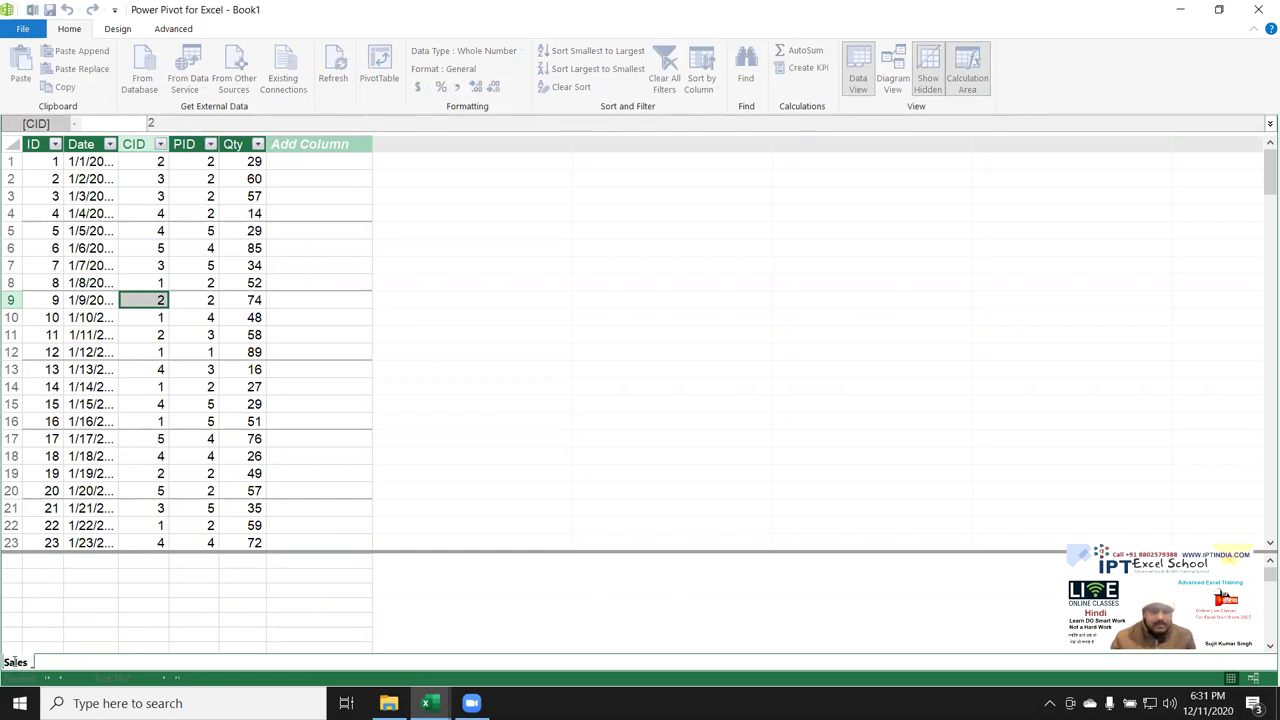
key("Return")
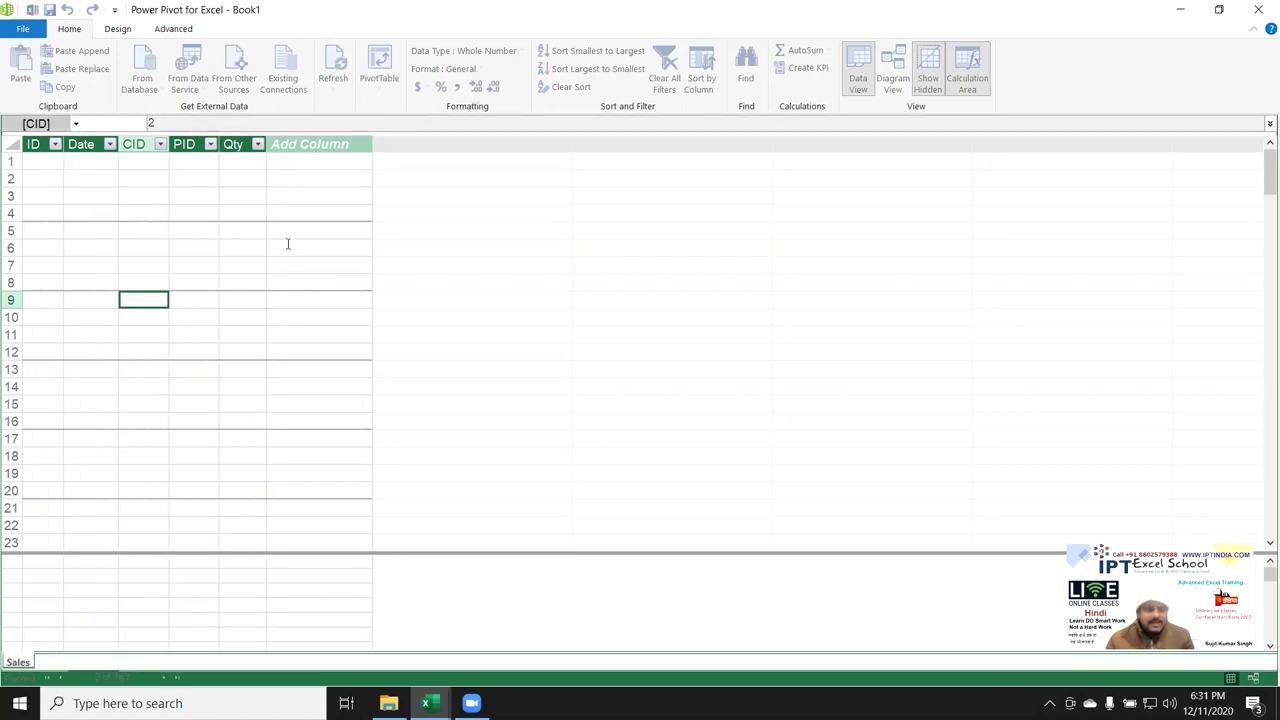
left_click(286, 244)
key("alt+Tab")
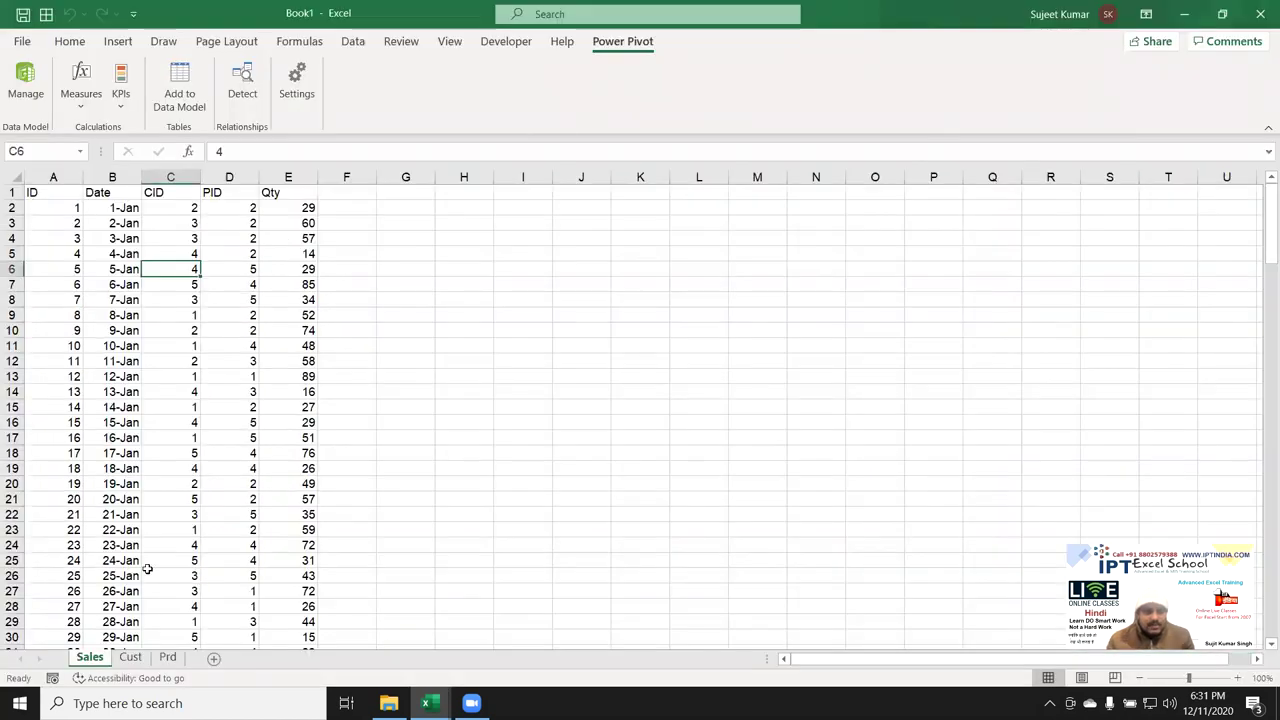
Add the Cust sheet's A1:C6 data to the data model, name the table Cust, and return to Excel
left_click(131, 657)
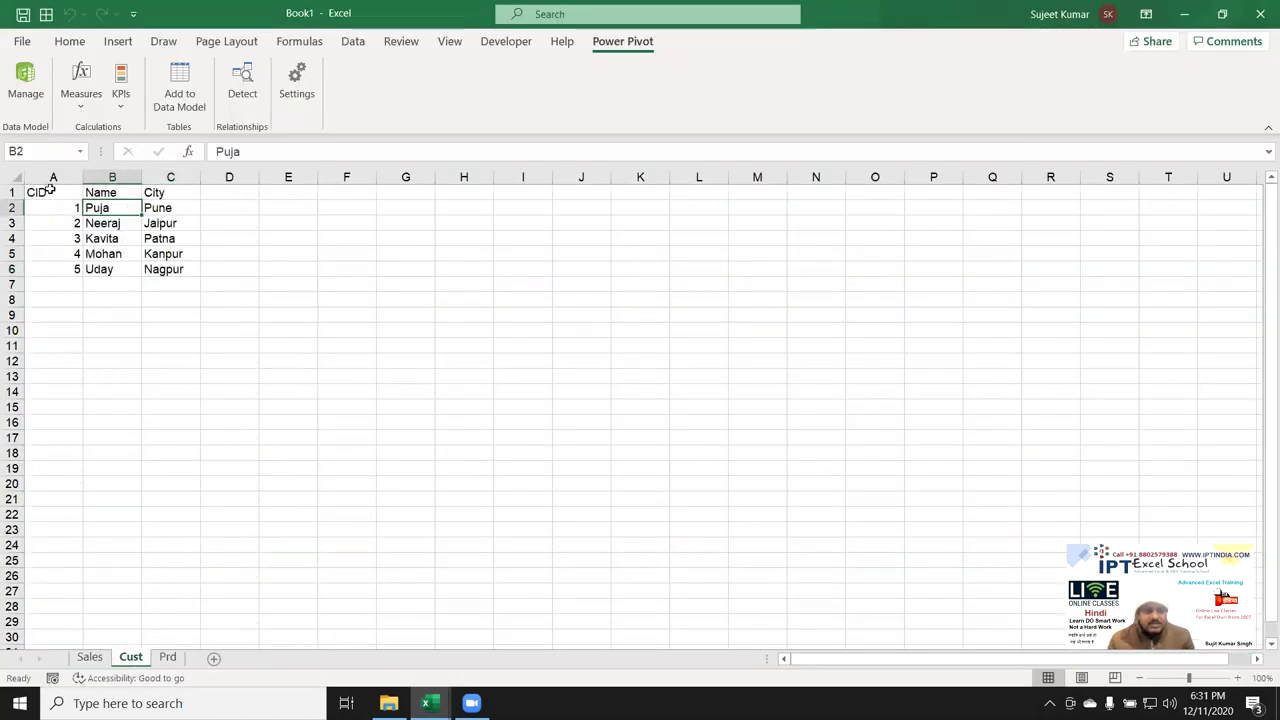
left_click_drag(49, 189, 155, 270)
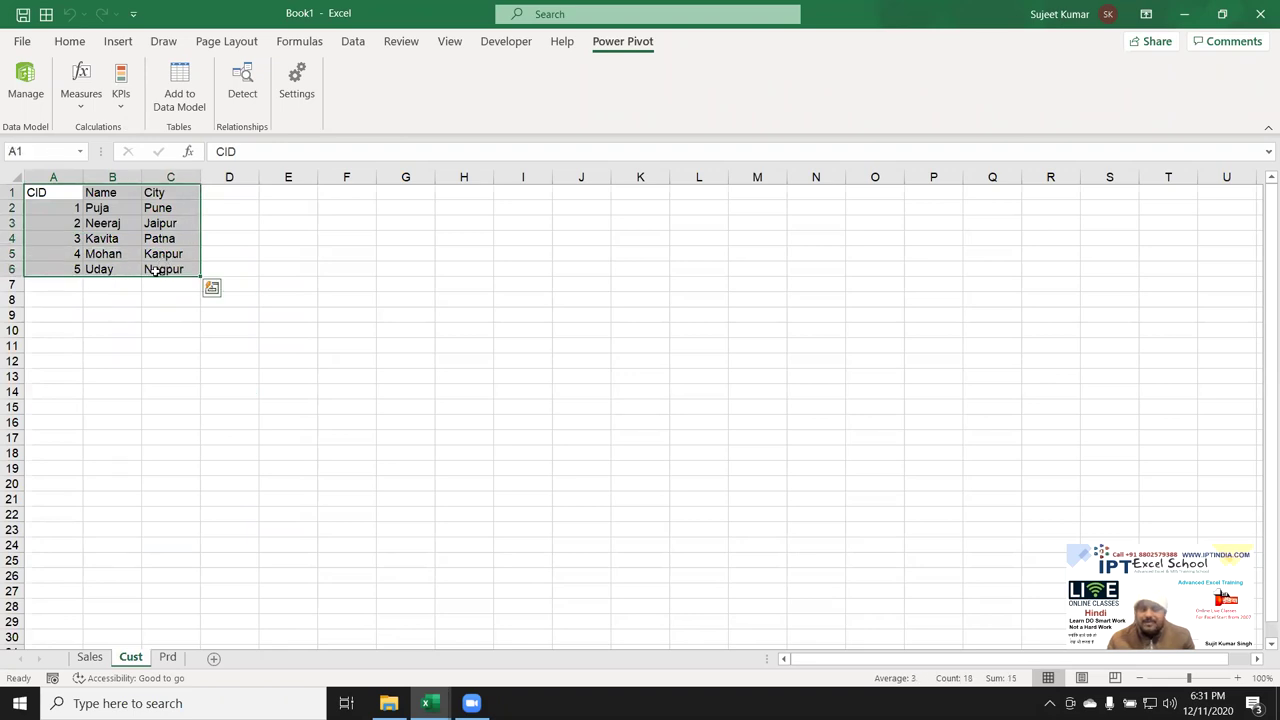
left_click(188, 80)
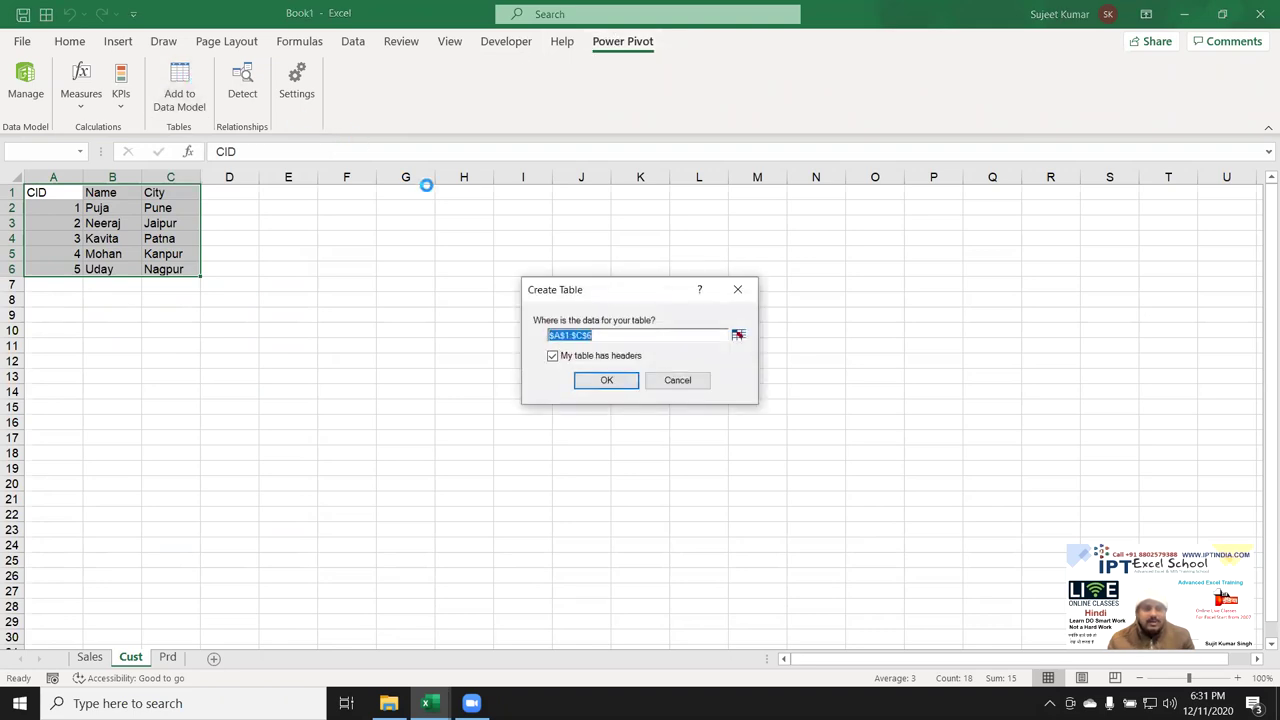
left_click(607, 380)
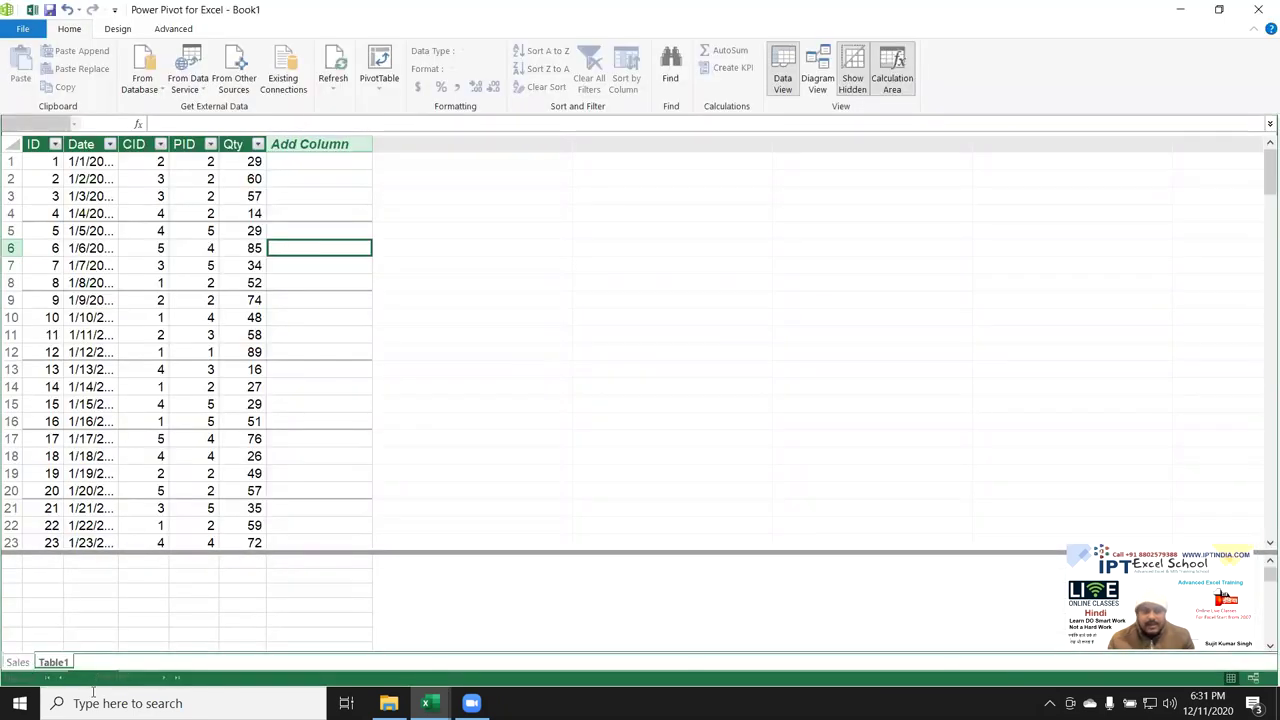
double_click(60, 663)
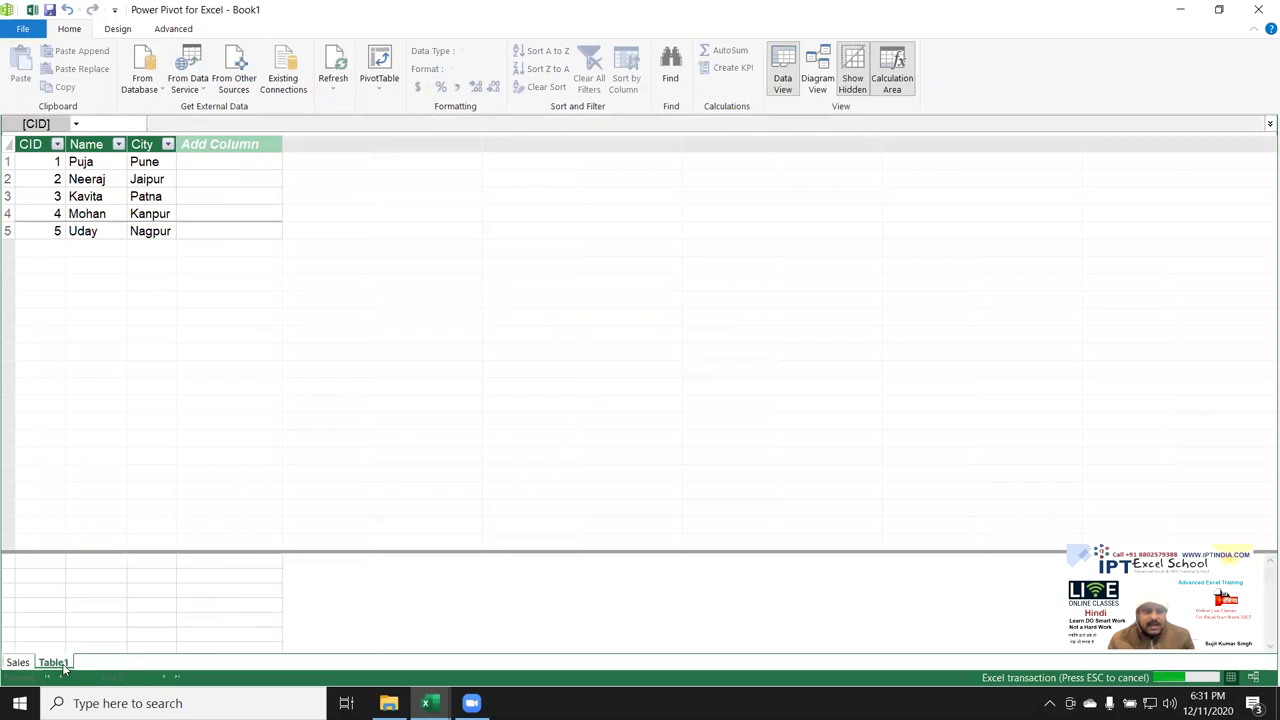
type("Cust")
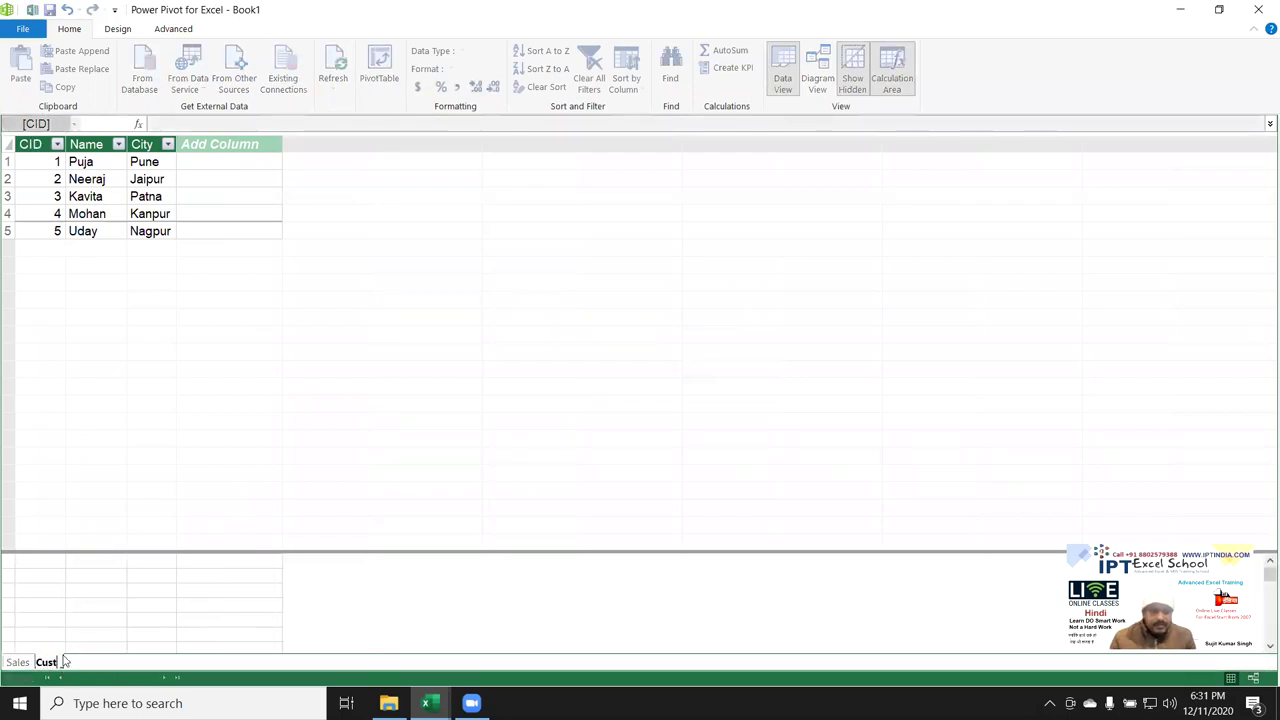
key("Return")
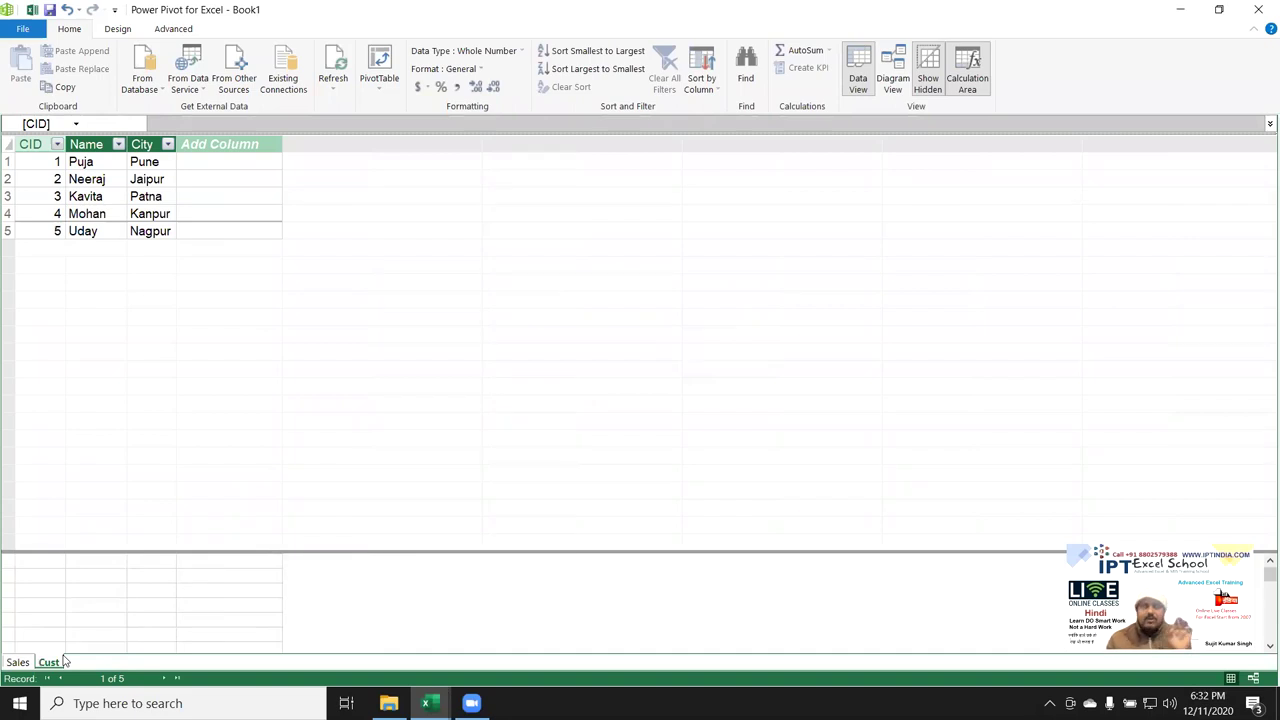
key("alt+Tab")
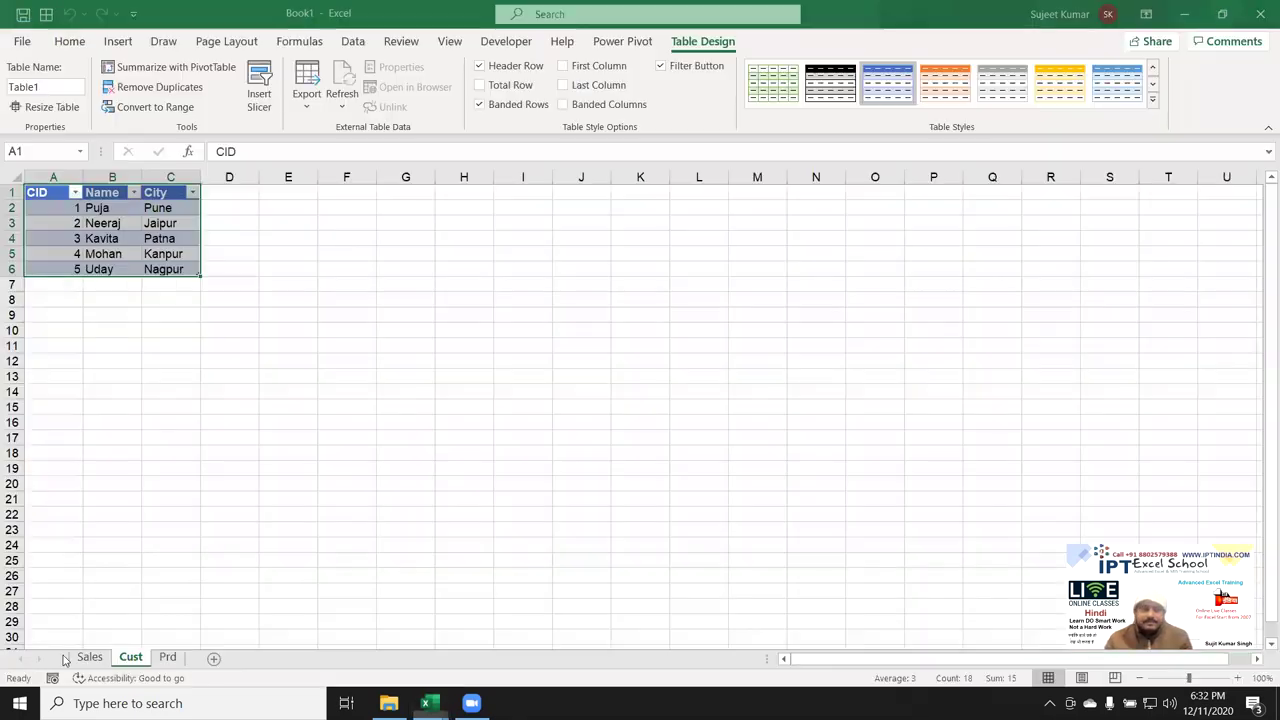
Add the Prd sheet's A1:C6 product data to the data model as a table named PRD
left_click(167, 657)
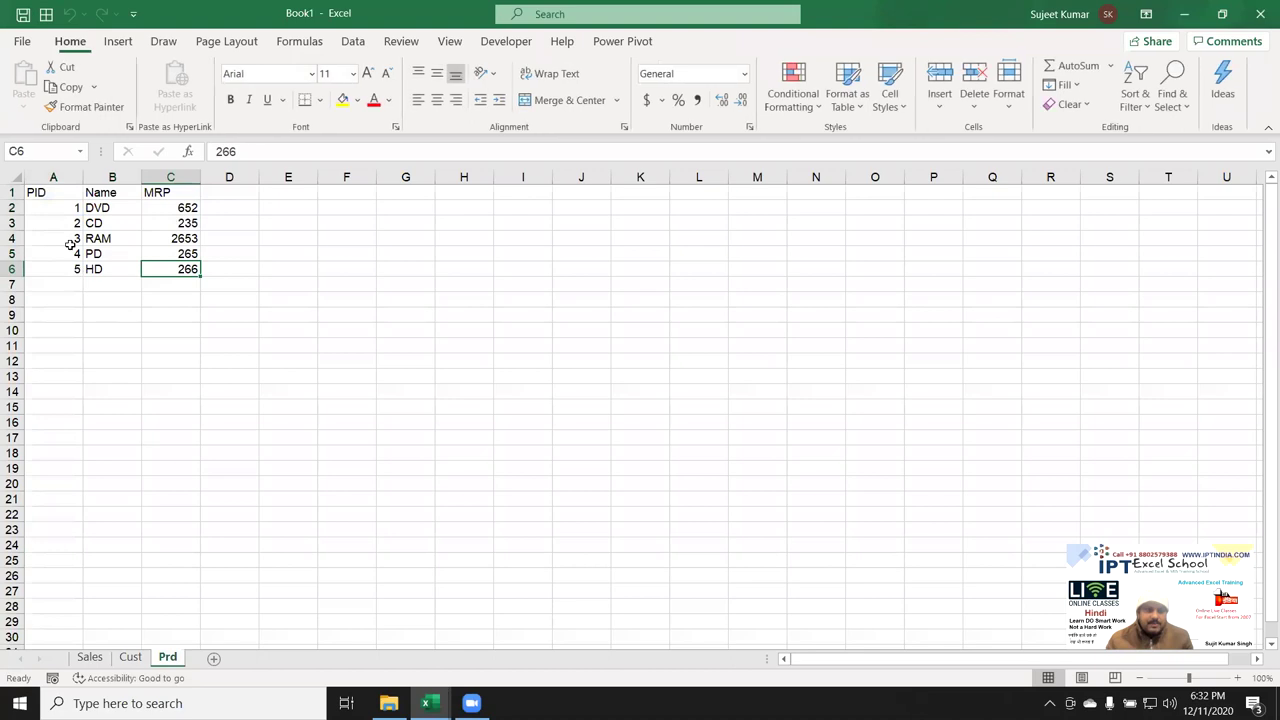
left_click_drag(40, 192, 167, 261)
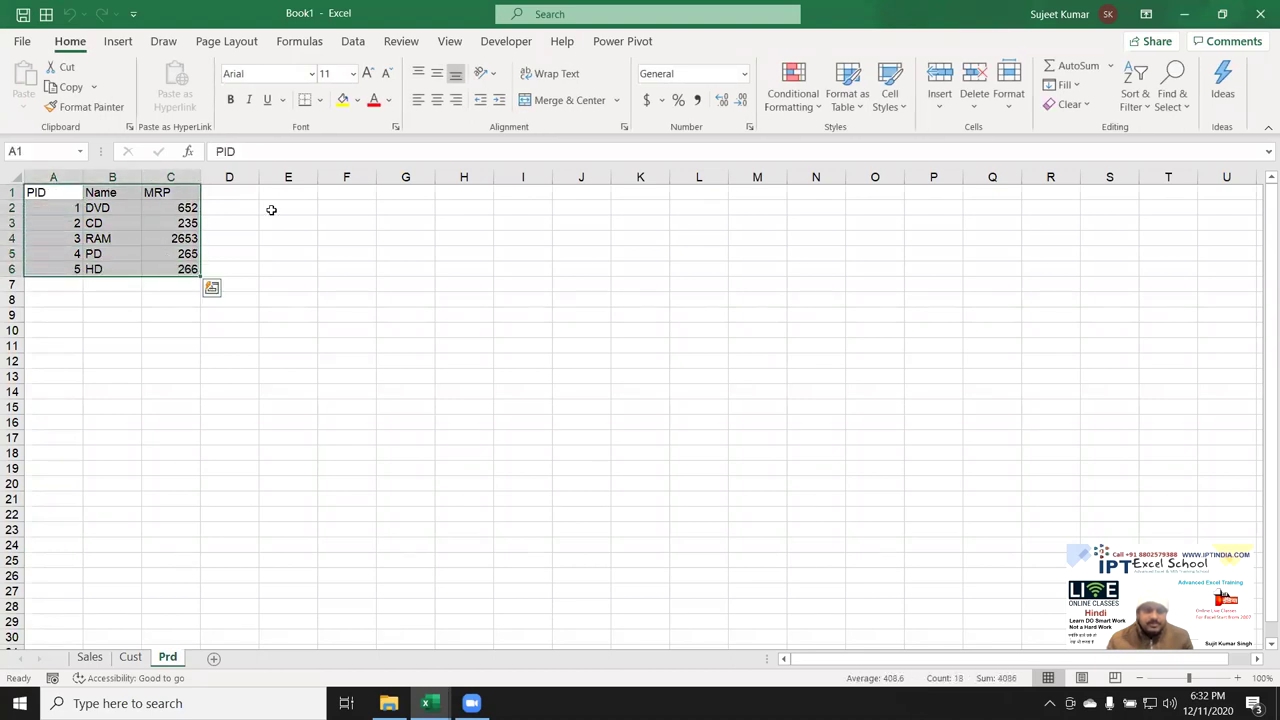
left_click(622, 41)
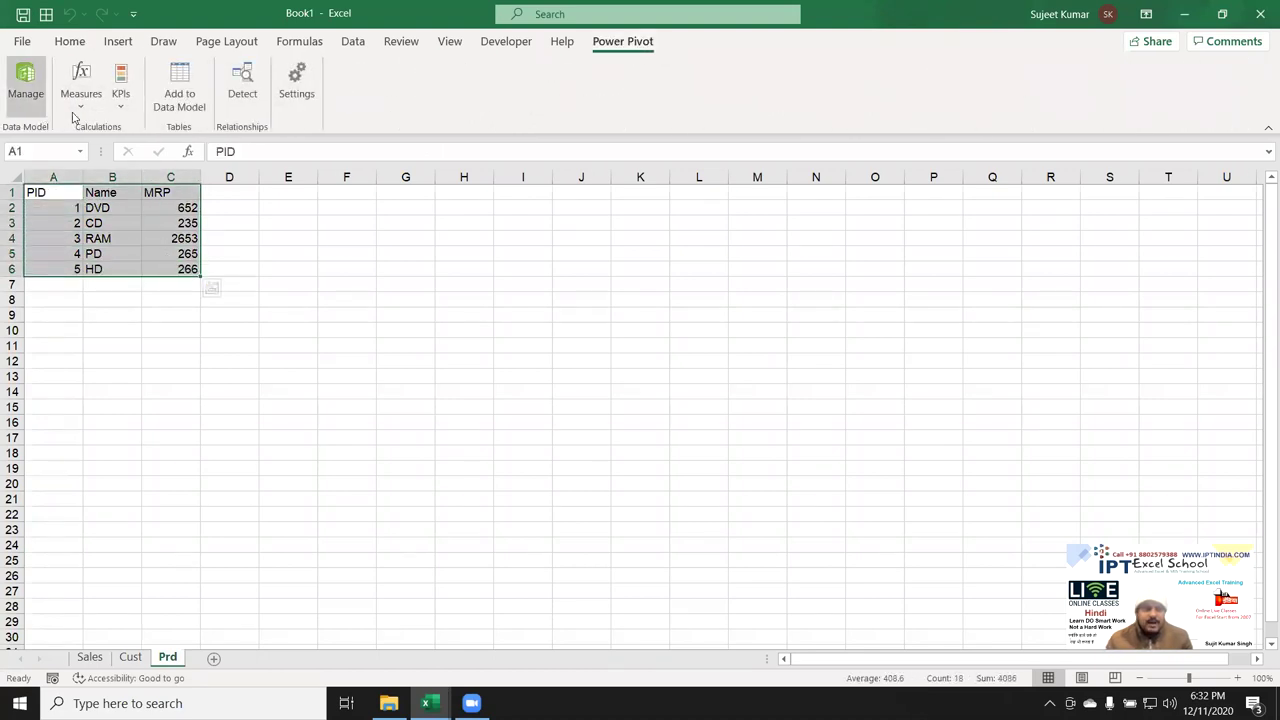
left_click(186, 95)
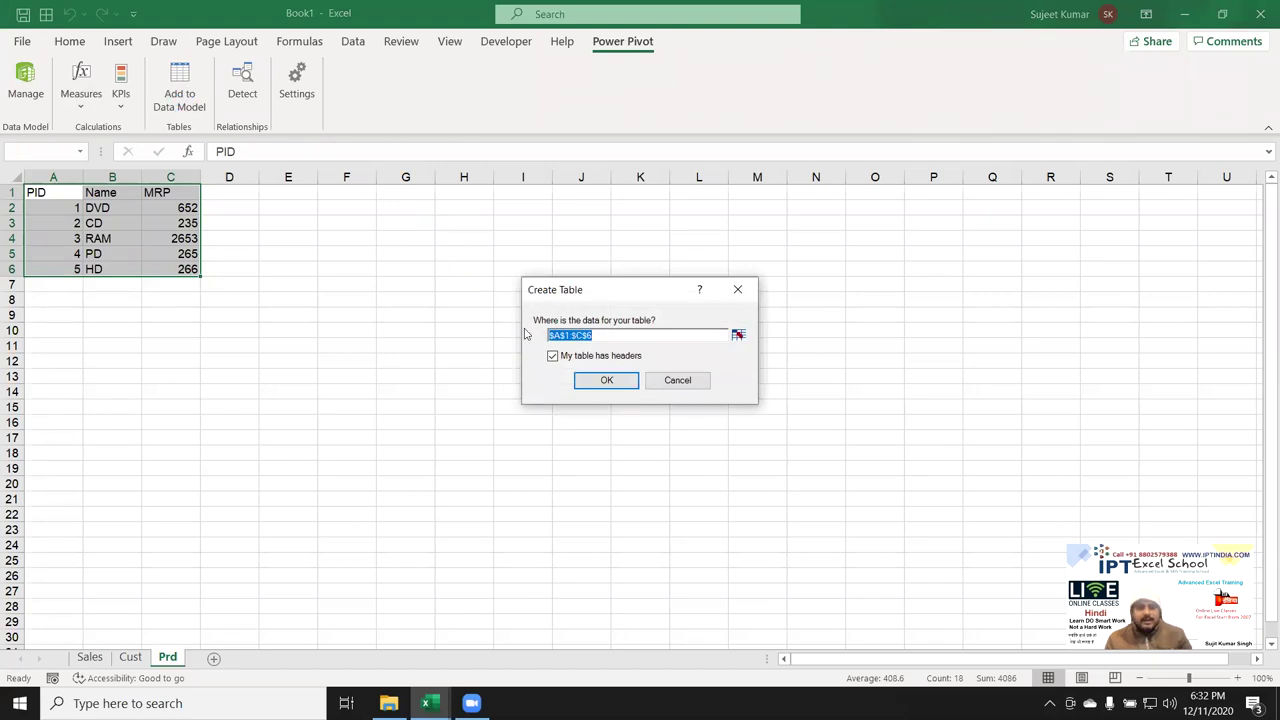
left_click(607, 382)
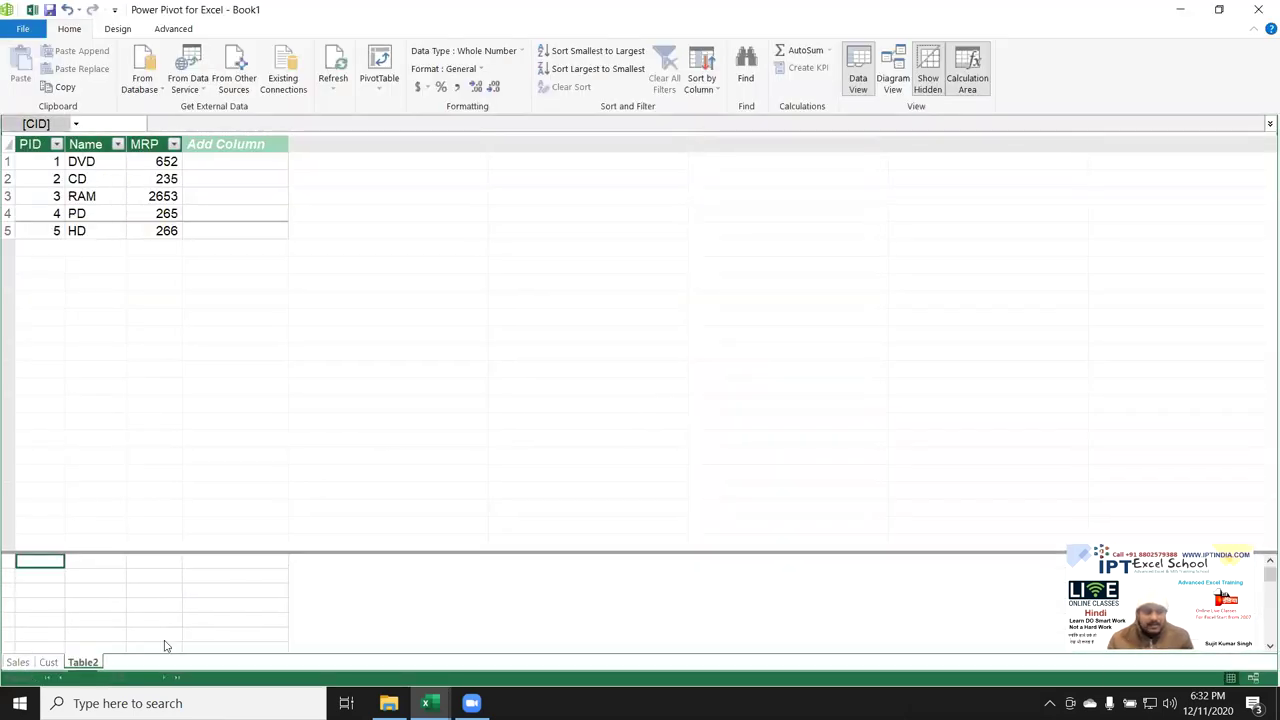
double_click(85, 662)
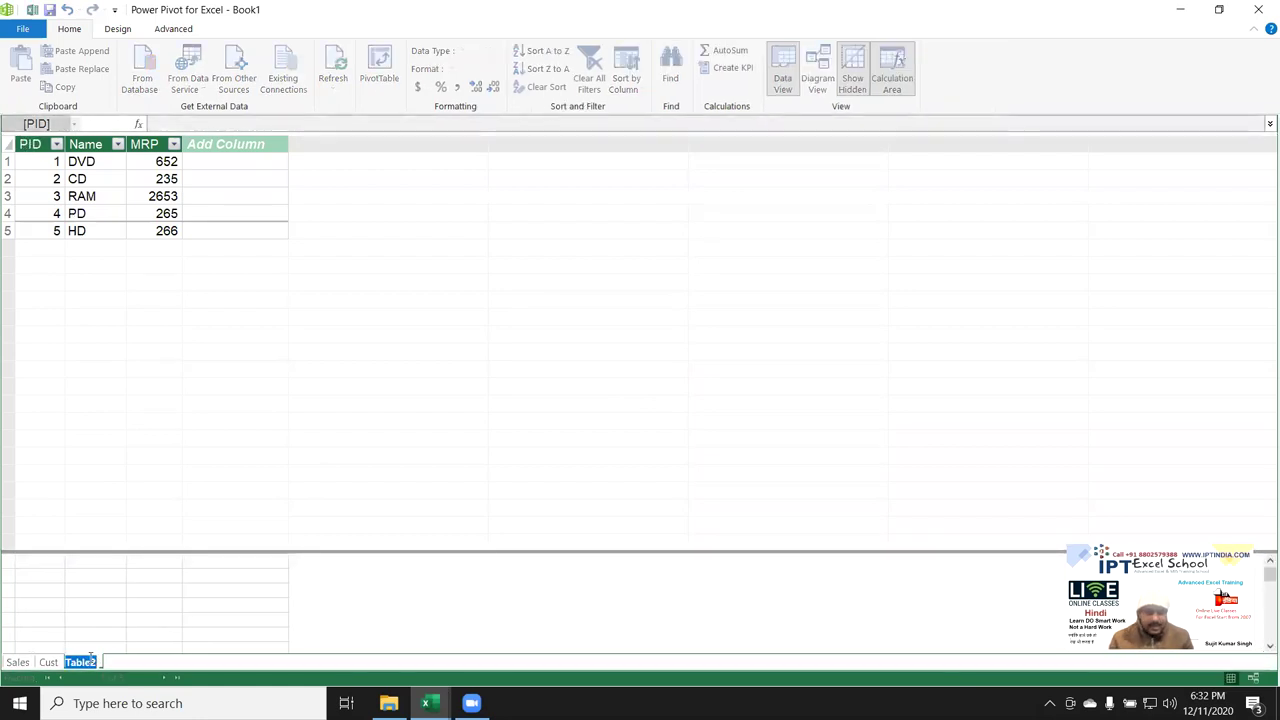
type("PRD")
key("Return")
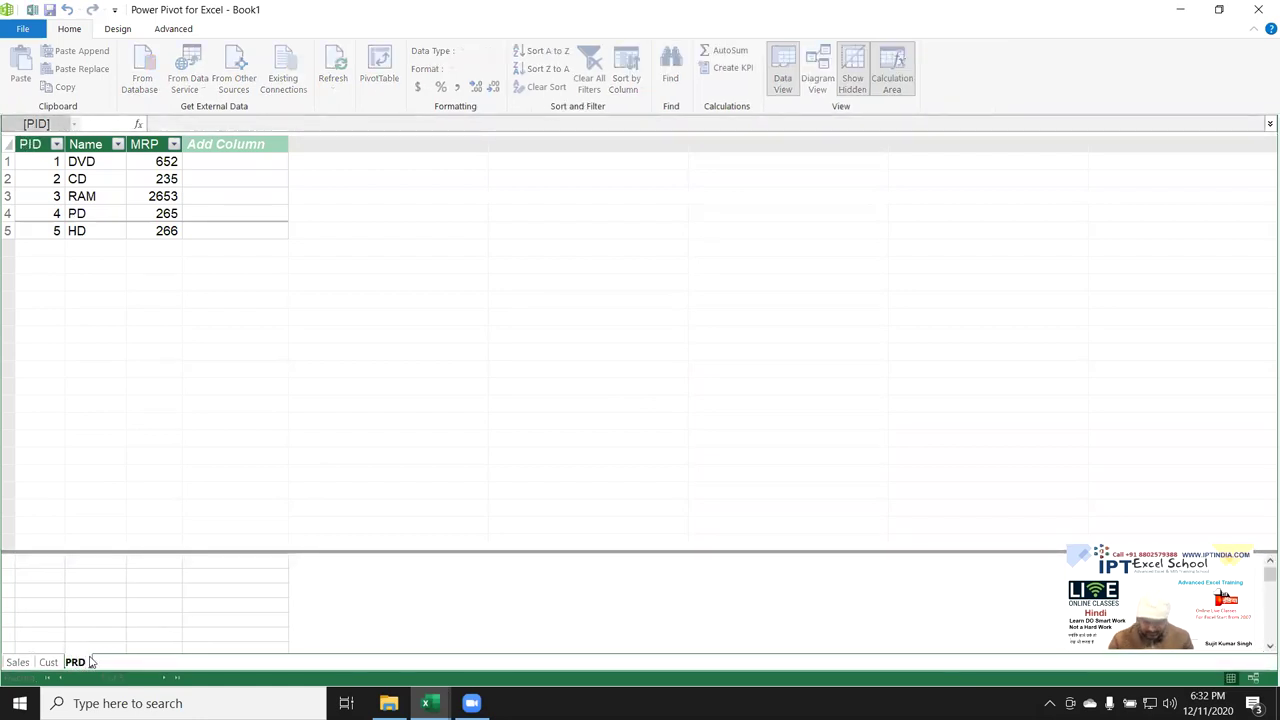
key("Return")
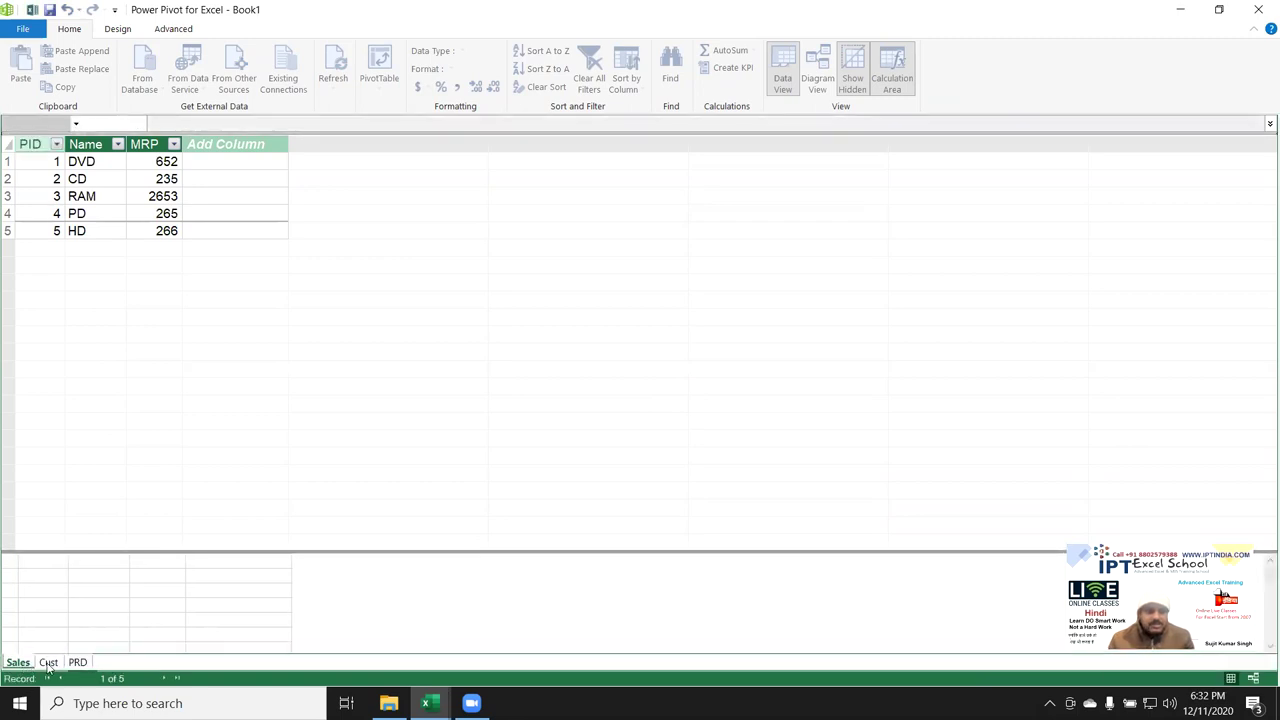
Look through the Cust, PRD and Sales tables, ending on Sales and checking its Qty values
left_click(48, 662)
left_click(77, 662)
left_click(18, 662)
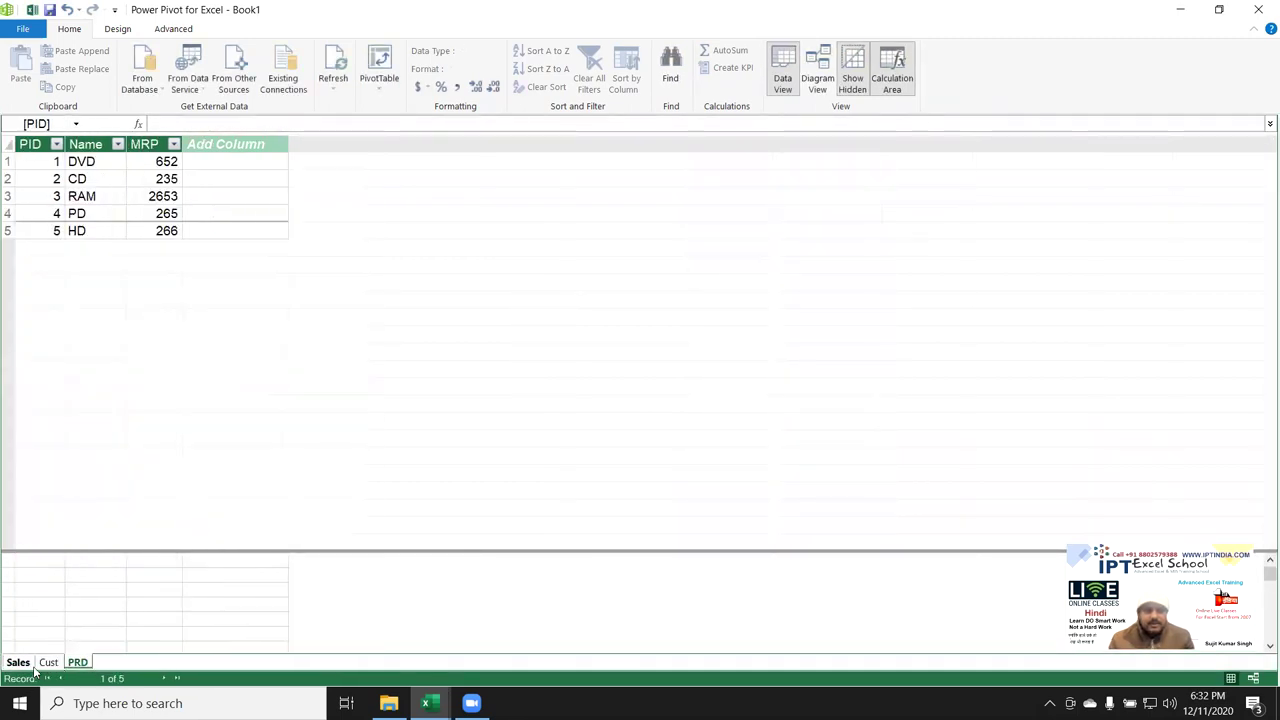
left_click(55, 663)
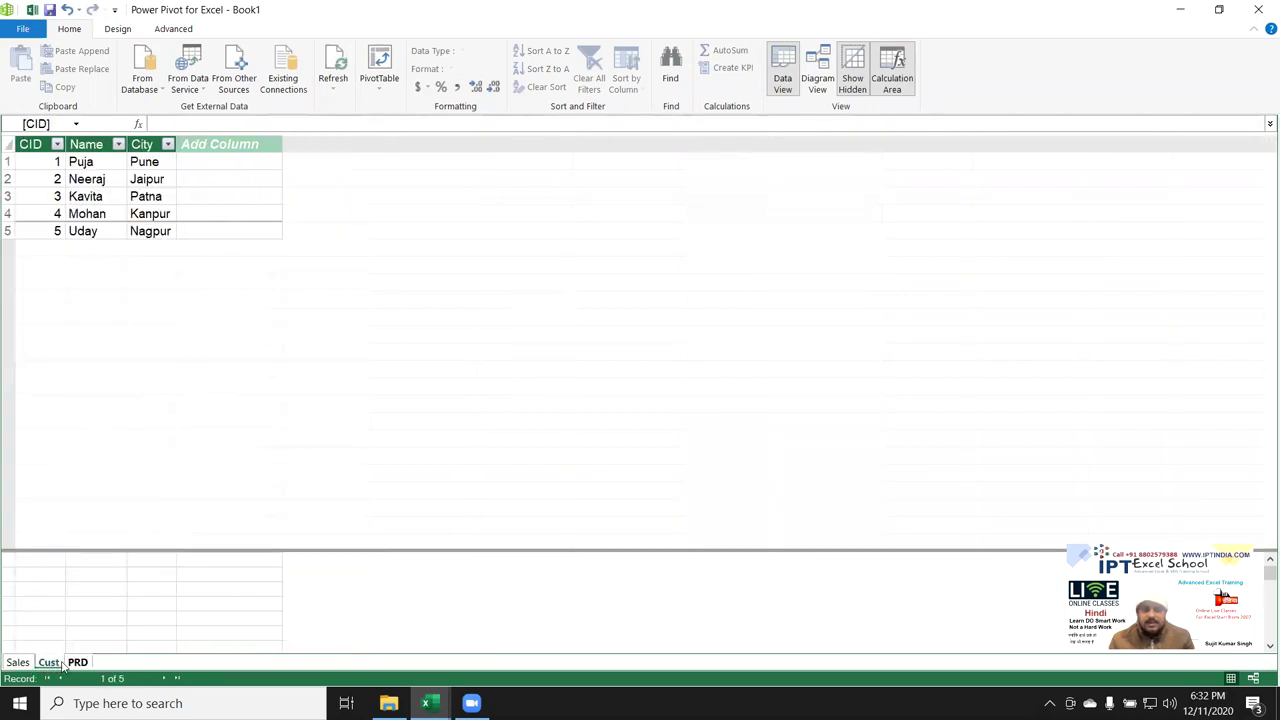
left_click(66, 663)
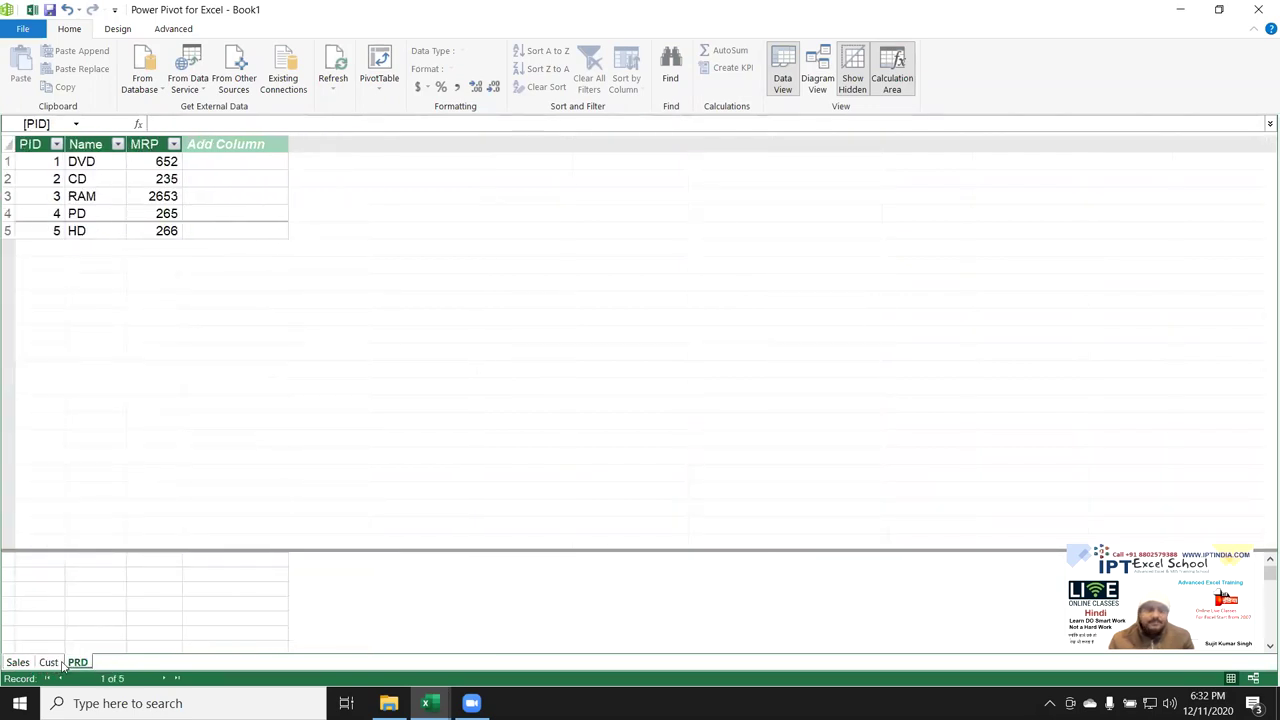
left_click(48, 662)
left_click(18, 662)
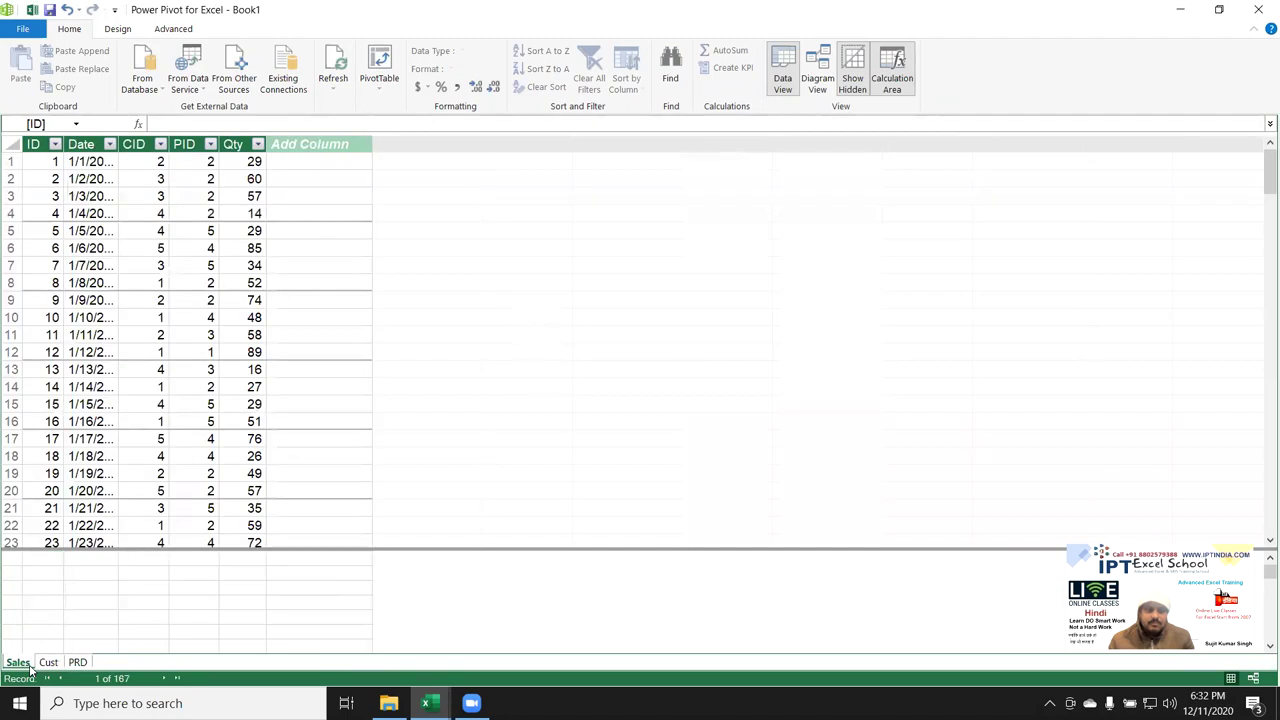
left_click(138, 428)
left_click(238, 355)
left_click(226, 436)
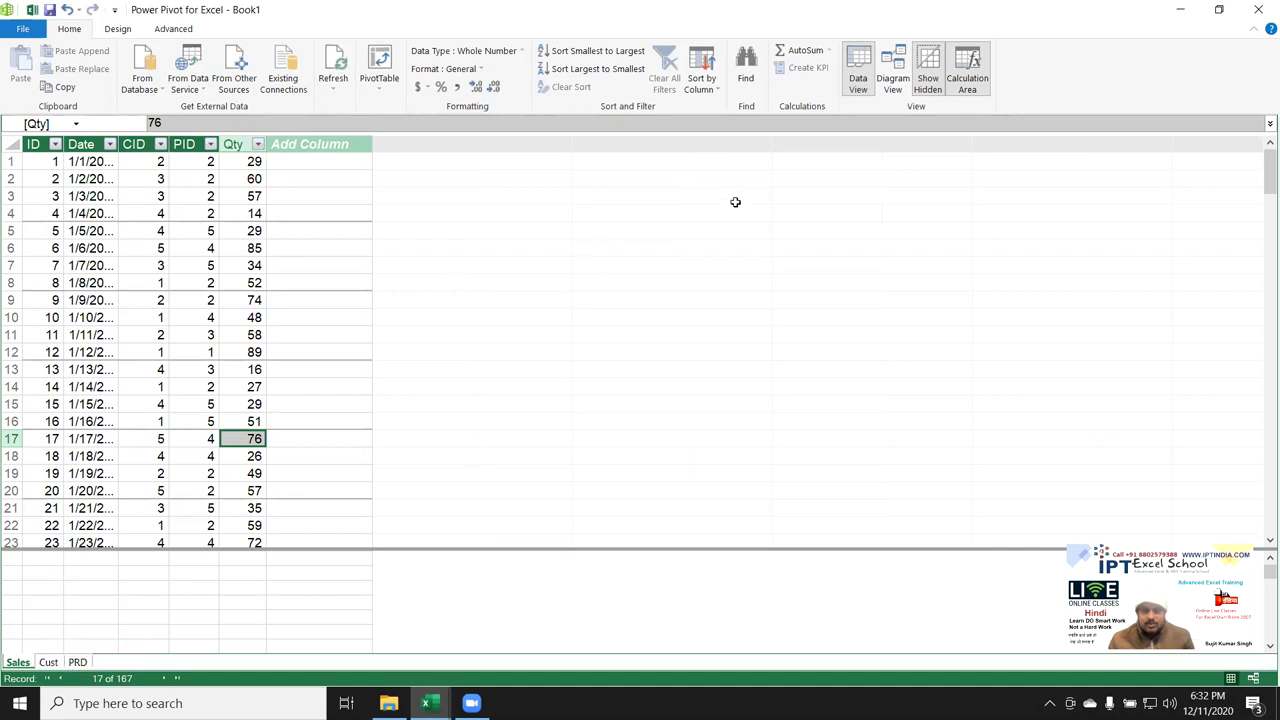
In Diagram View, link Sales CID to Cust CID and Sales PID to PRD PID, then return to Data View
left_click(901, 86)
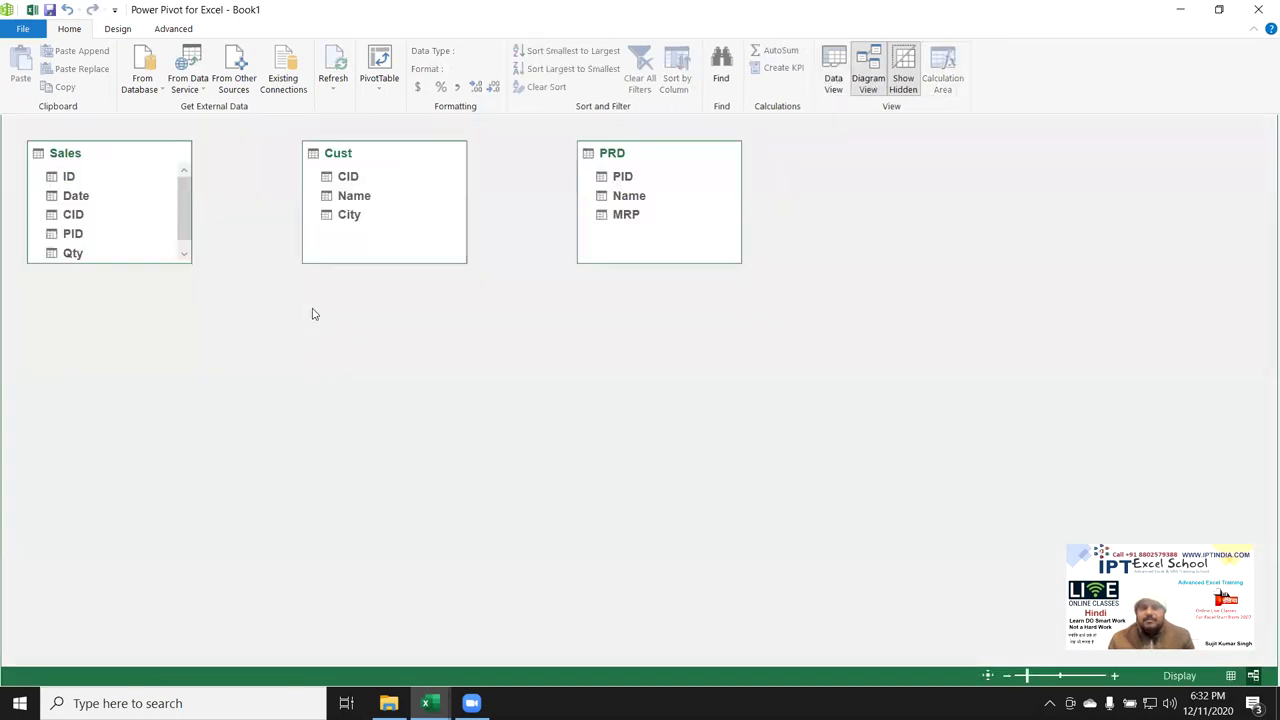
left_click(427, 256)
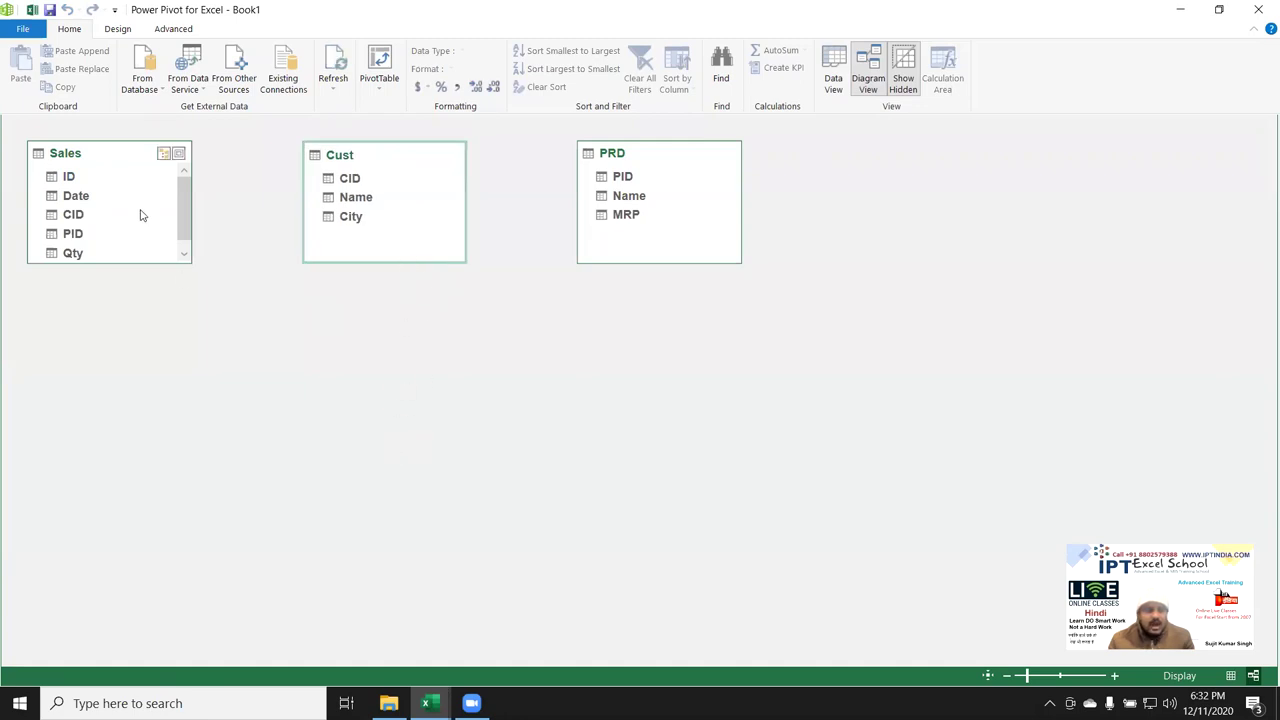
mouse_move(80, 218)
left_mouse_down()
mouse_move(355, 180)
mouse_move(395, 438)
left_mouse_up()
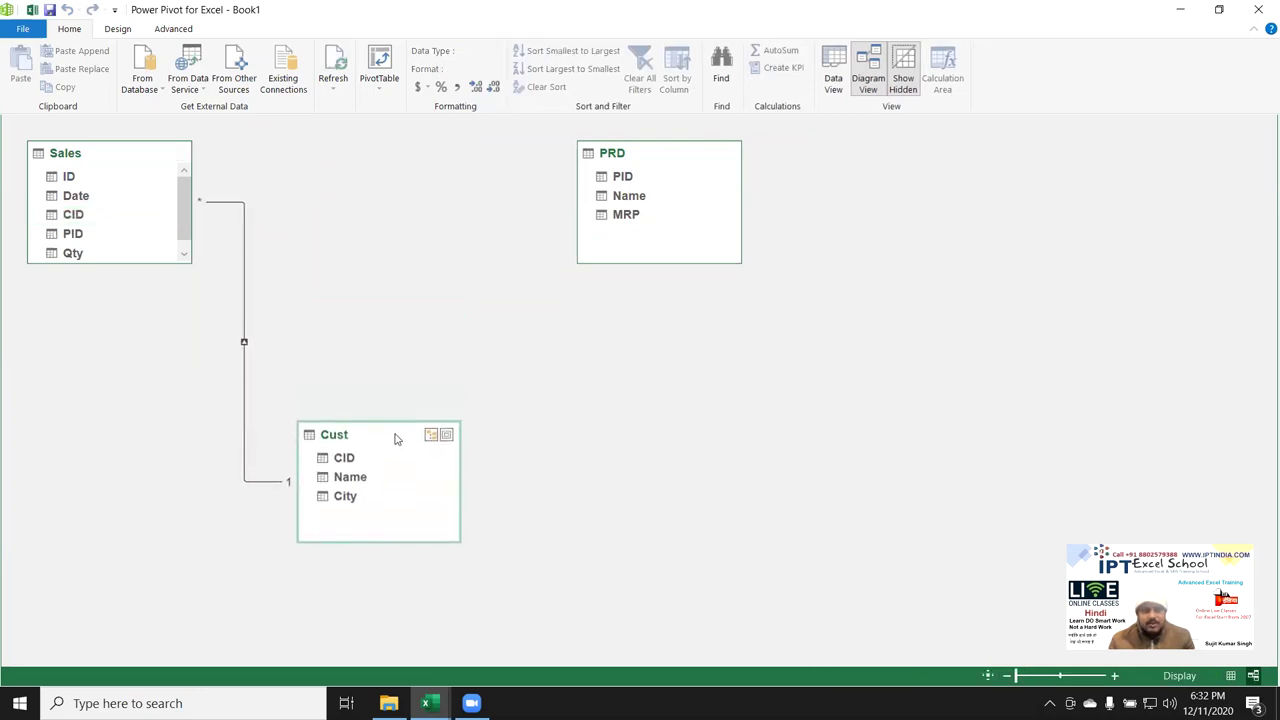
left_click_drag(648, 153, 99, 377)
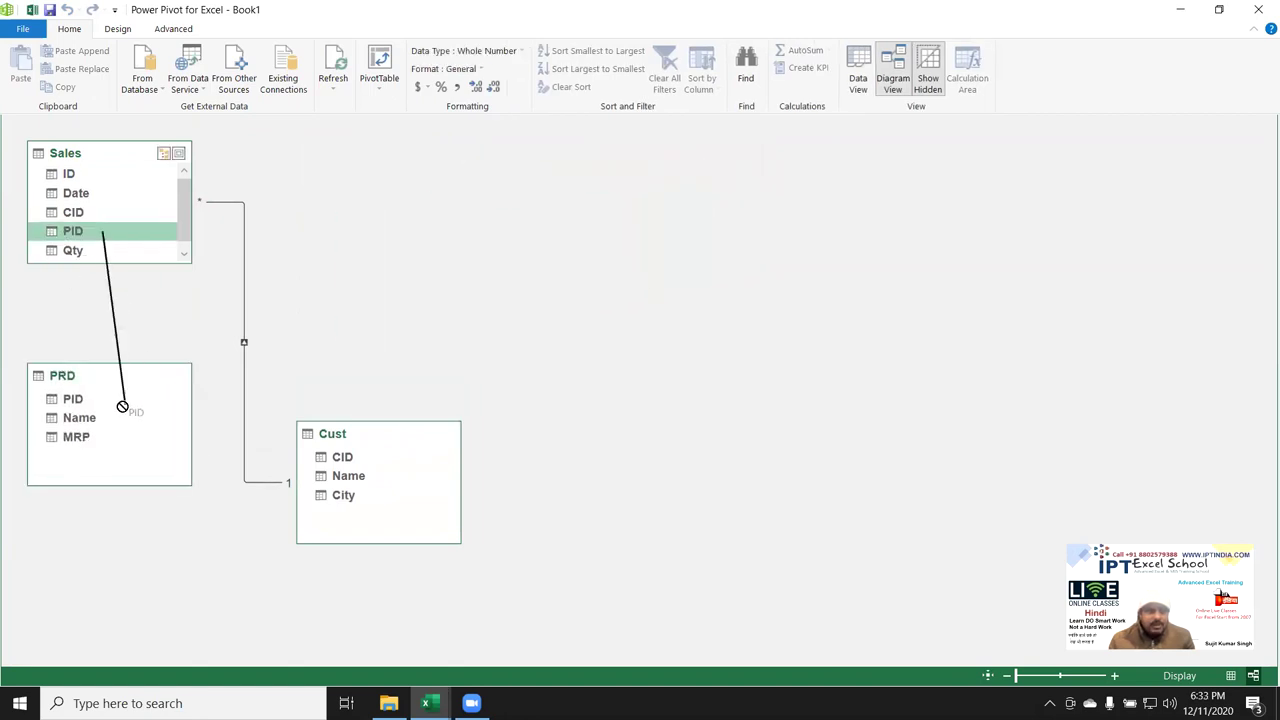
left_click_drag(67, 234, 73, 399)
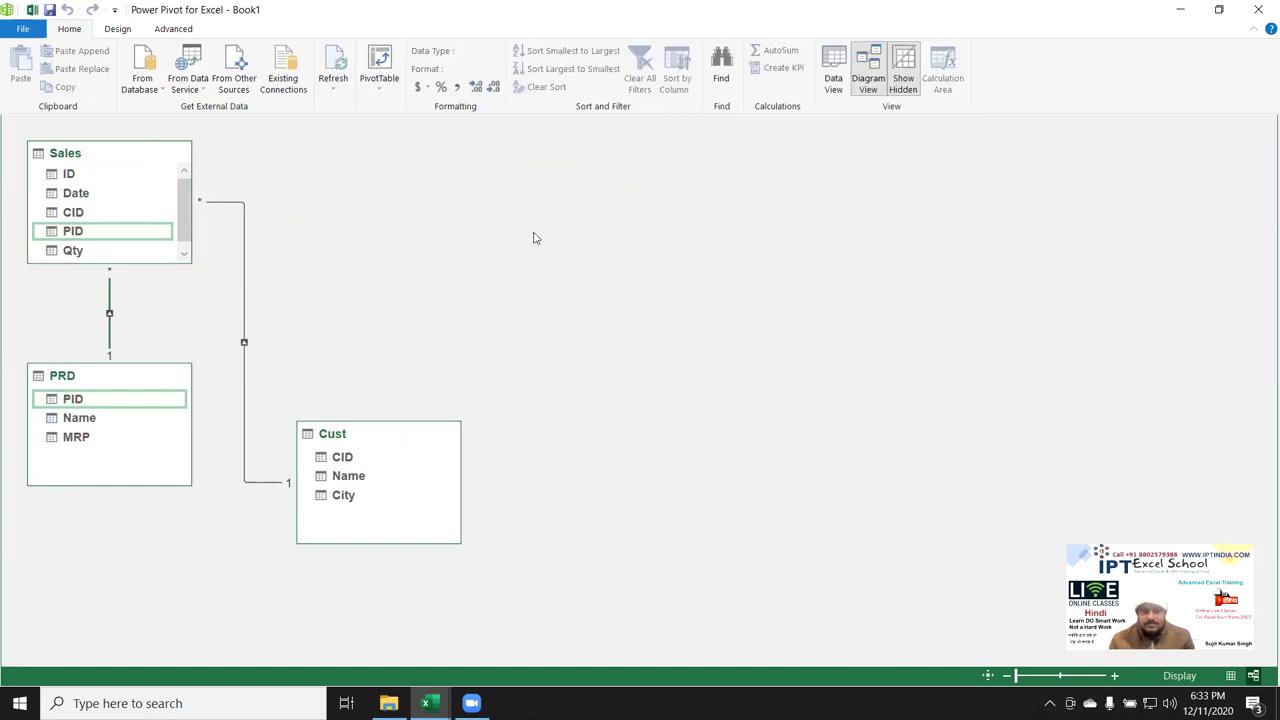
left_click(842, 92)
left_click(124, 283)
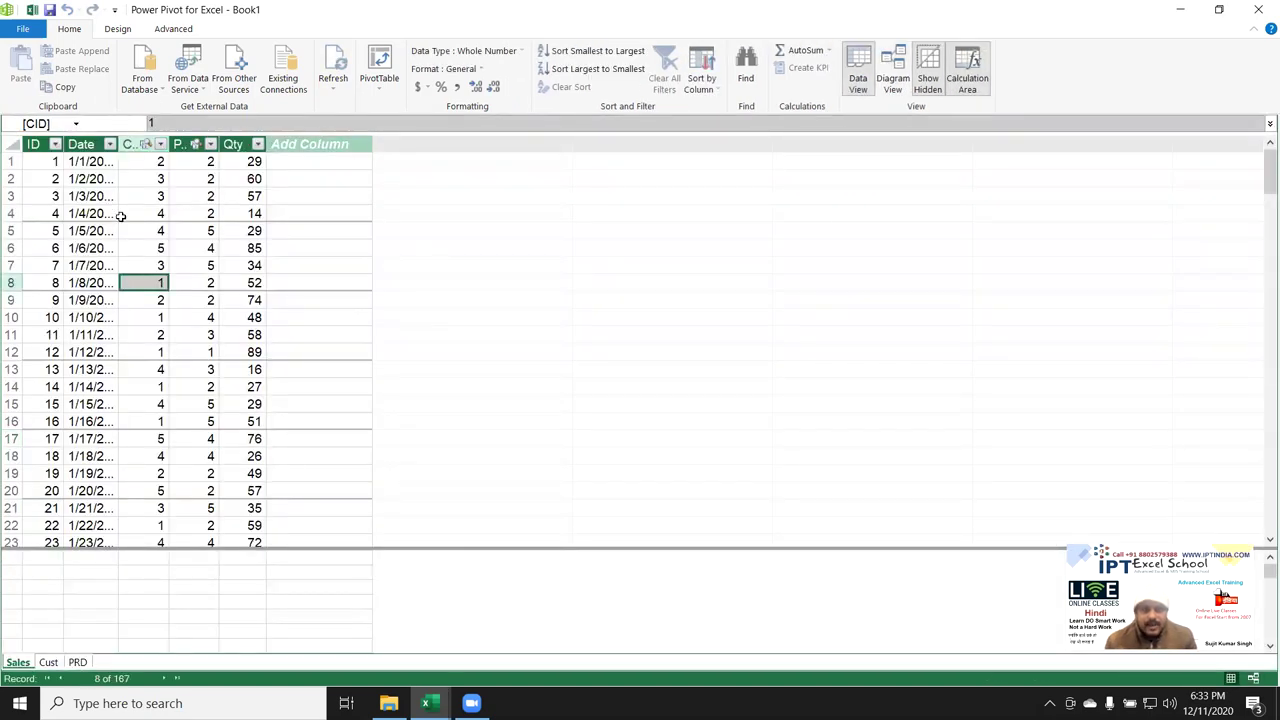
Look over the Design and Advanced tabs, then add an empty column named MRP to Sales
left_click(118, 29)
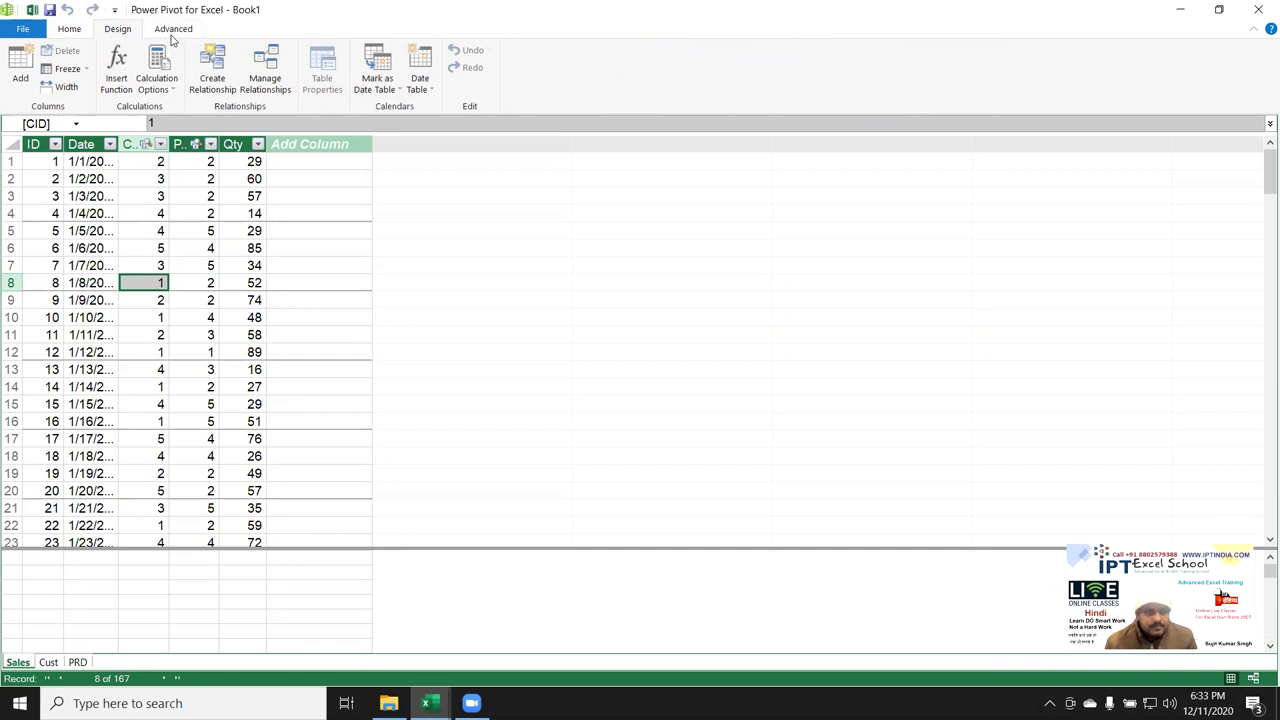
left_click(173, 29)
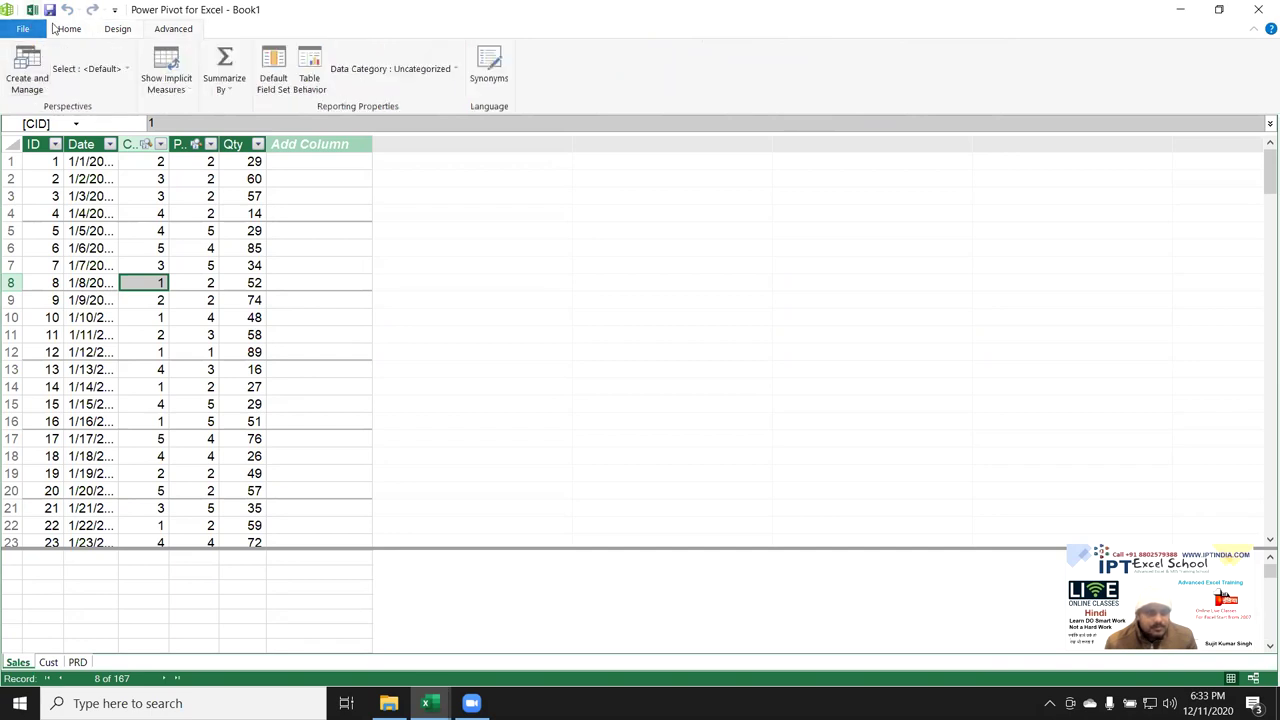
left_click(67, 30)
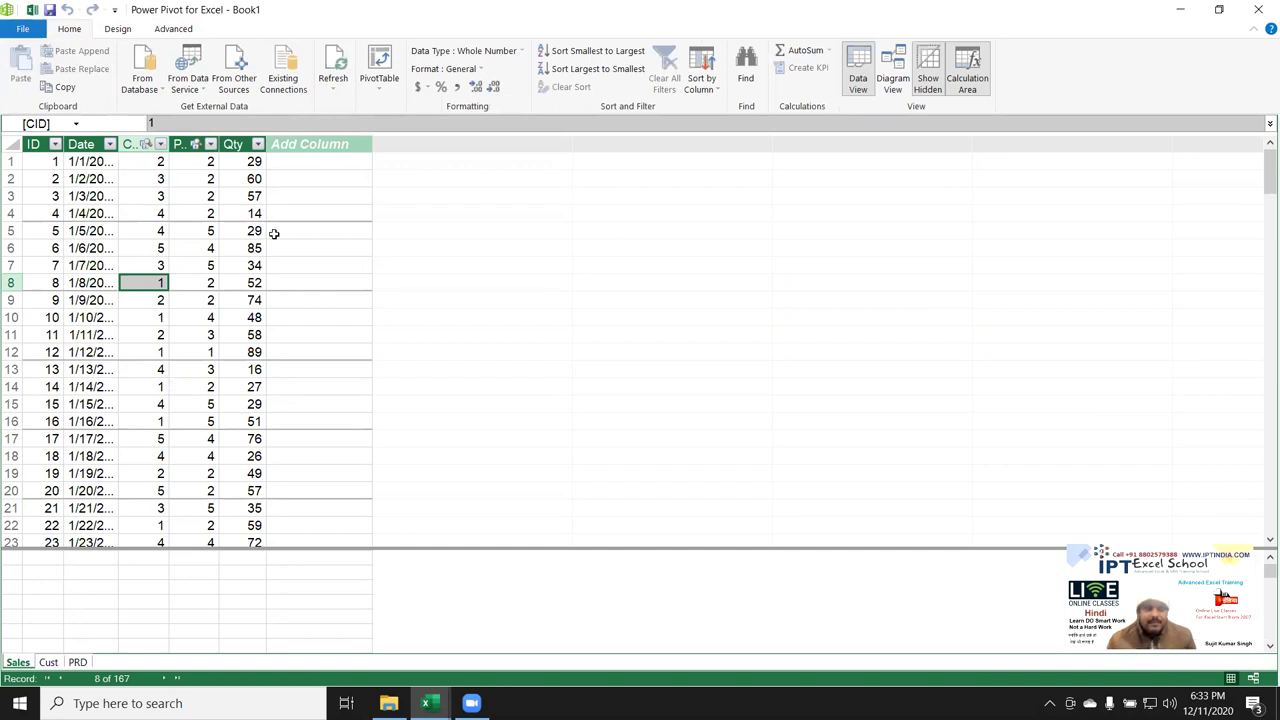
left_click(253, 162)
left_click(291, 146)
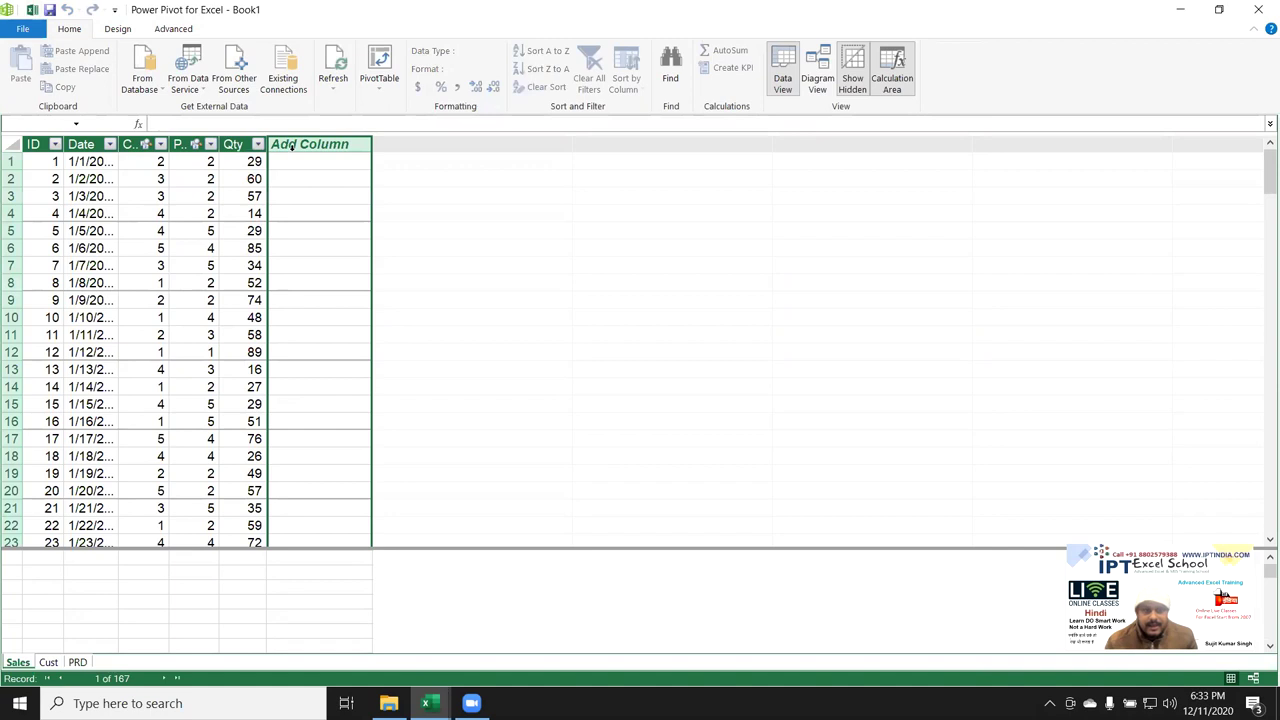
double_click(292, 145)
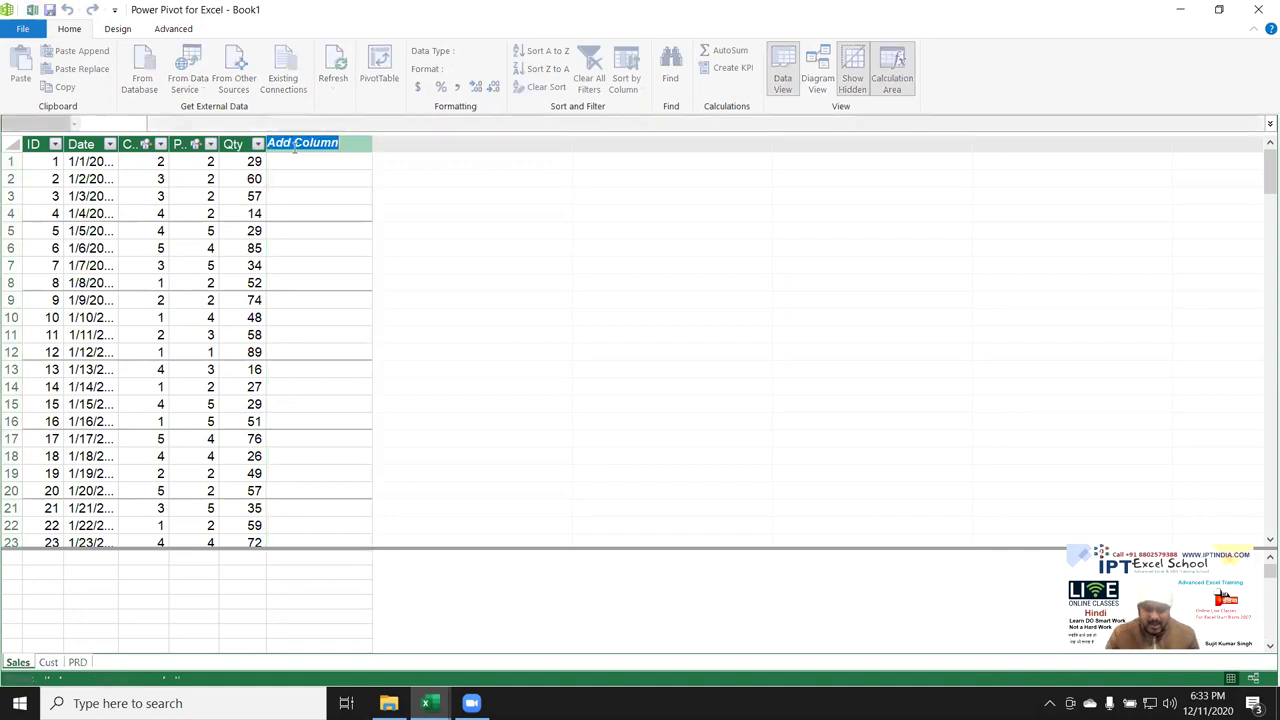
type("MRP")
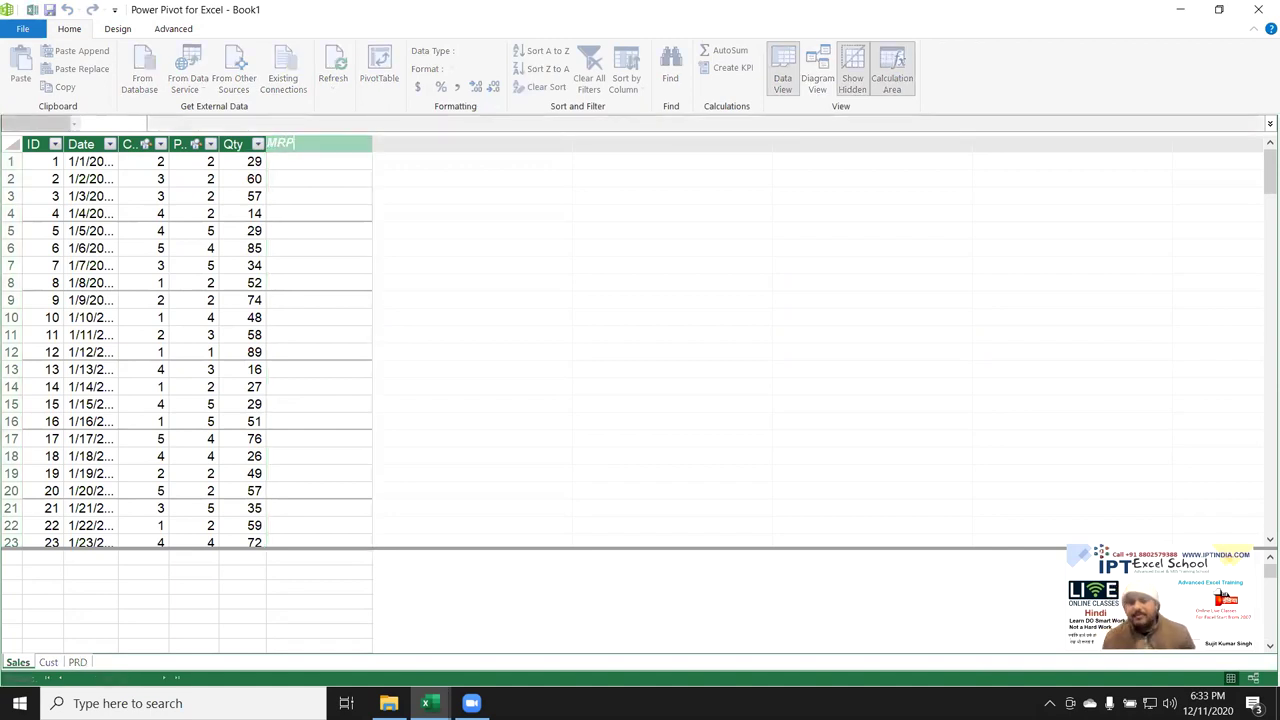
key("Return")
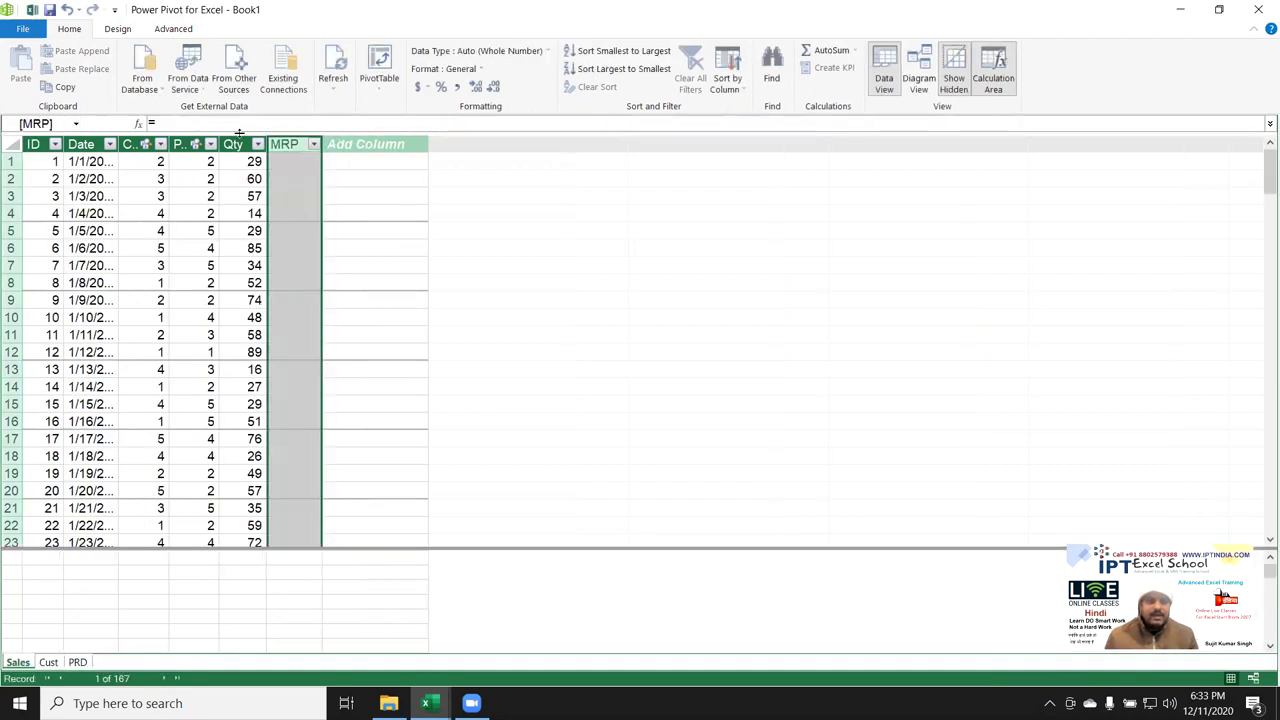
Fill the MRP column with =RELATED(PRD[MRP])*Sales[Qty] using autocomplete
left_click(279, 161)
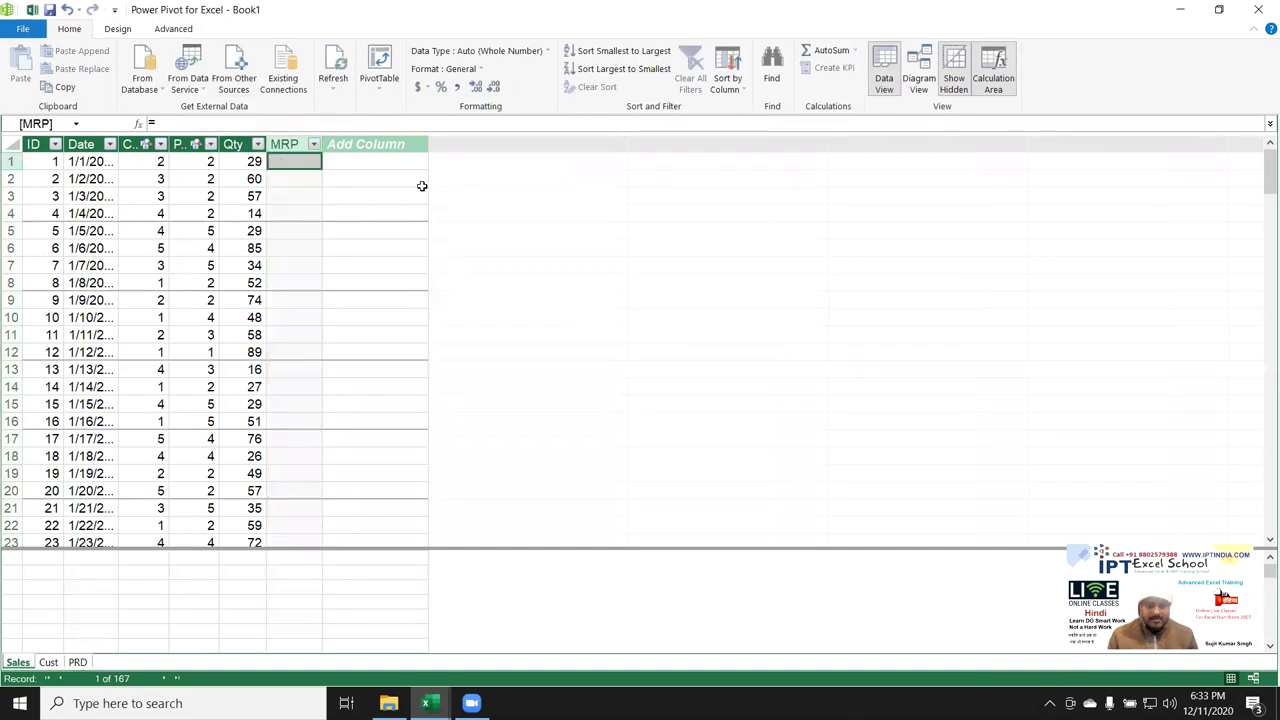
type("re")
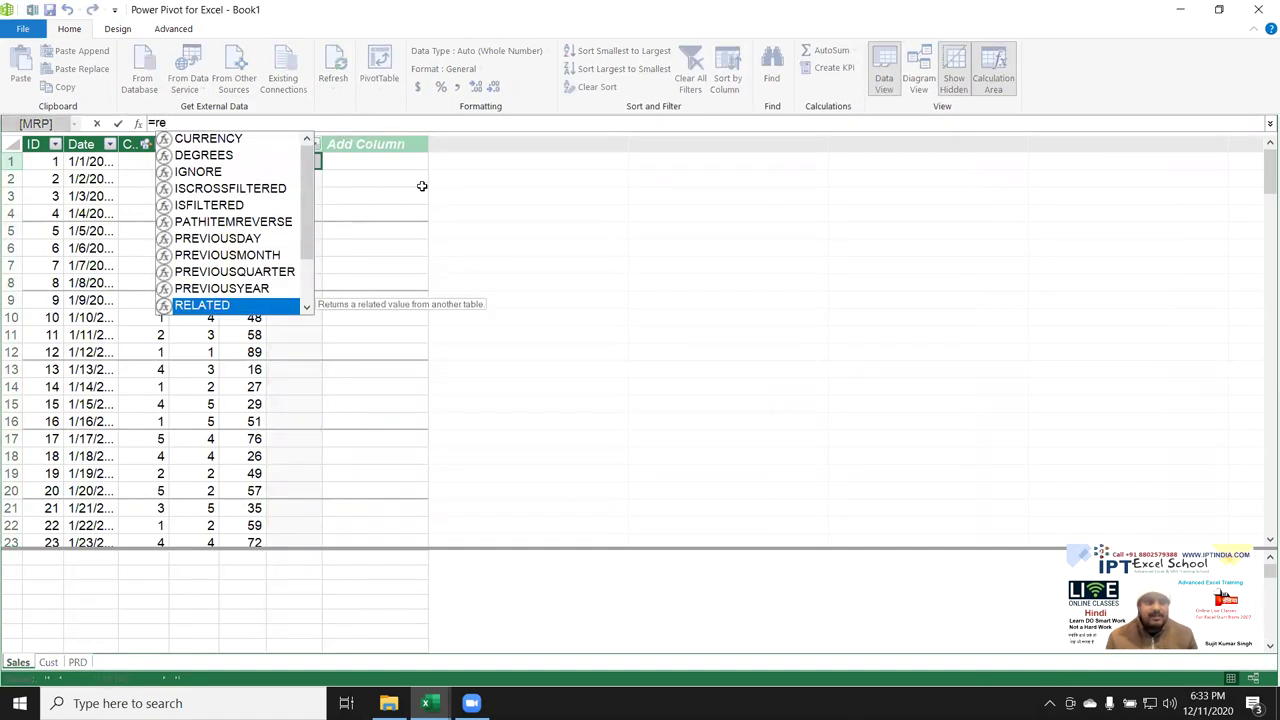
key("Tab")
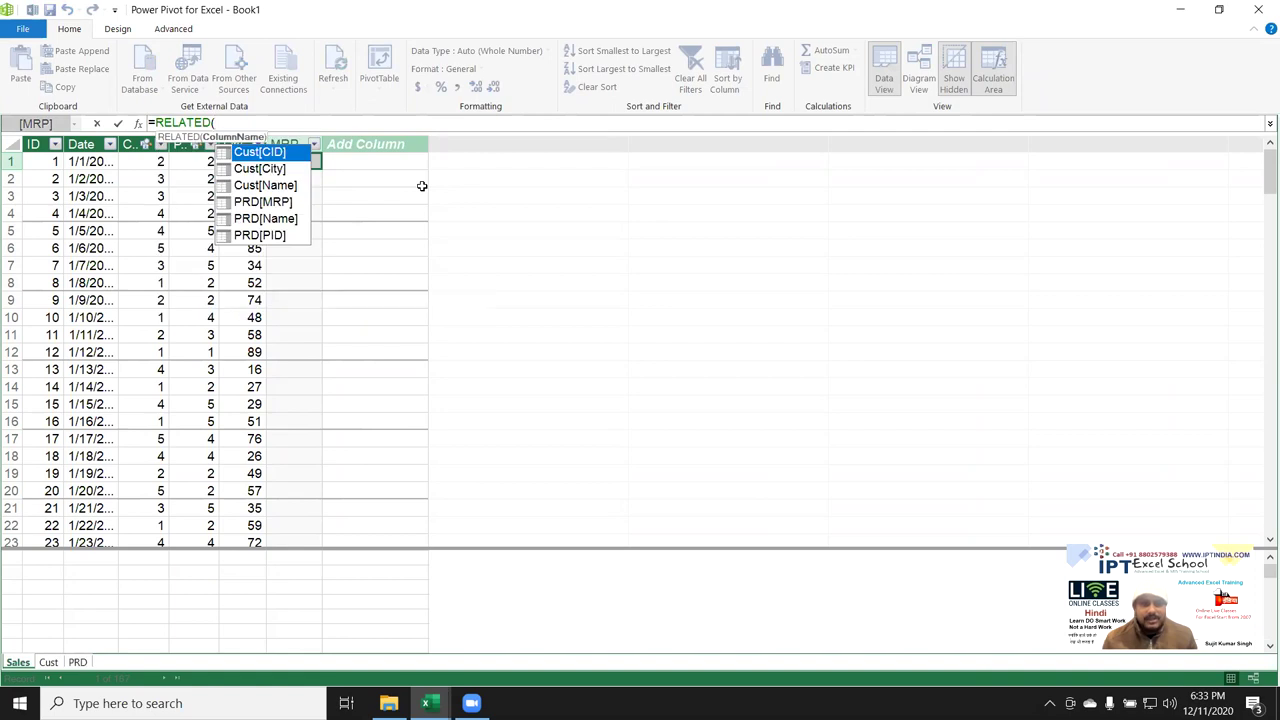
key("Down")
key("Down")
key("Down")
key("Down")
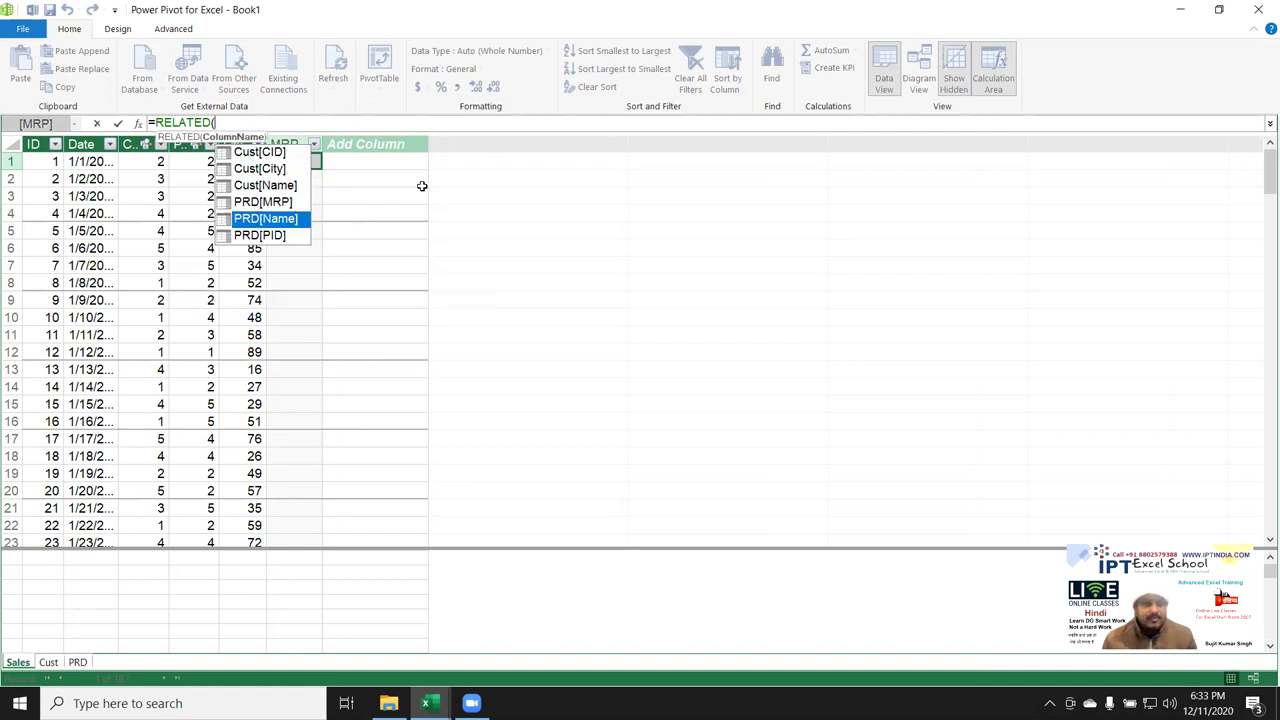
key("Up")
key("Down")
key("Down")
key("Up")
key("Up")
key("Up")
key("Down")
key("Down")
key("Up")
key("Tab")
type(")*")
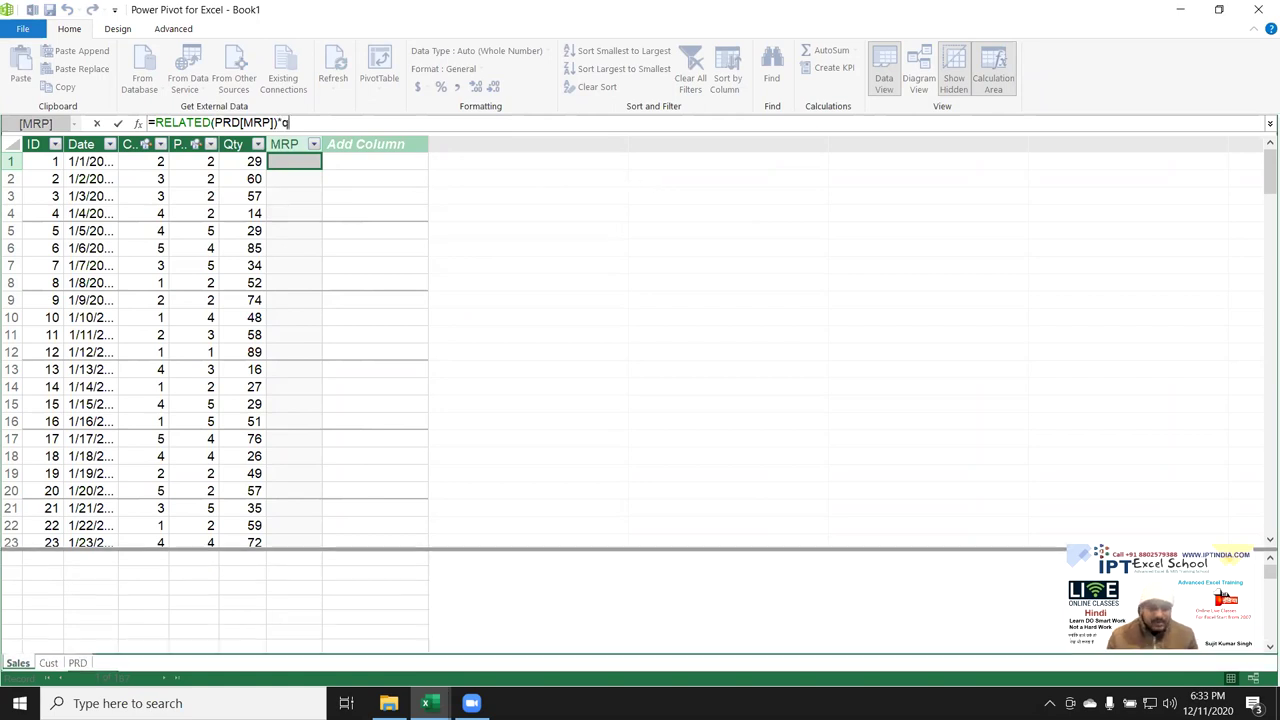
type("qt")
key("Down")
key("Up")
key("Down")
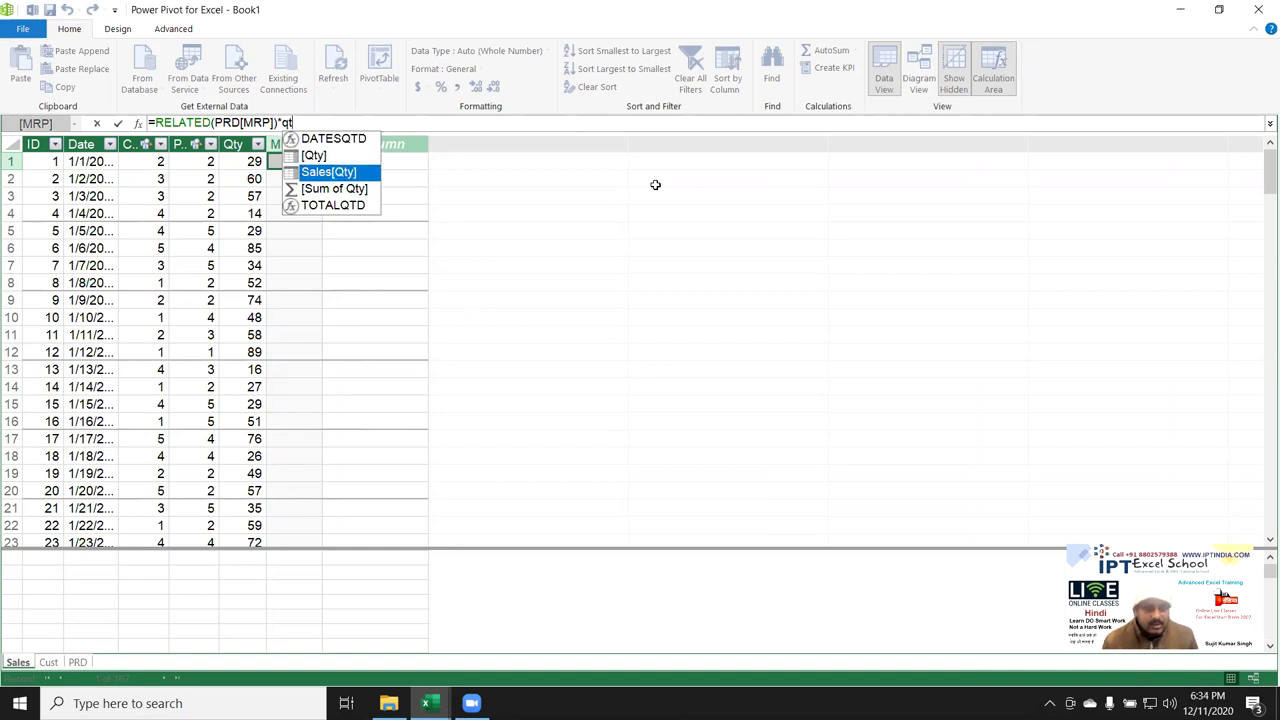
key("Tab")
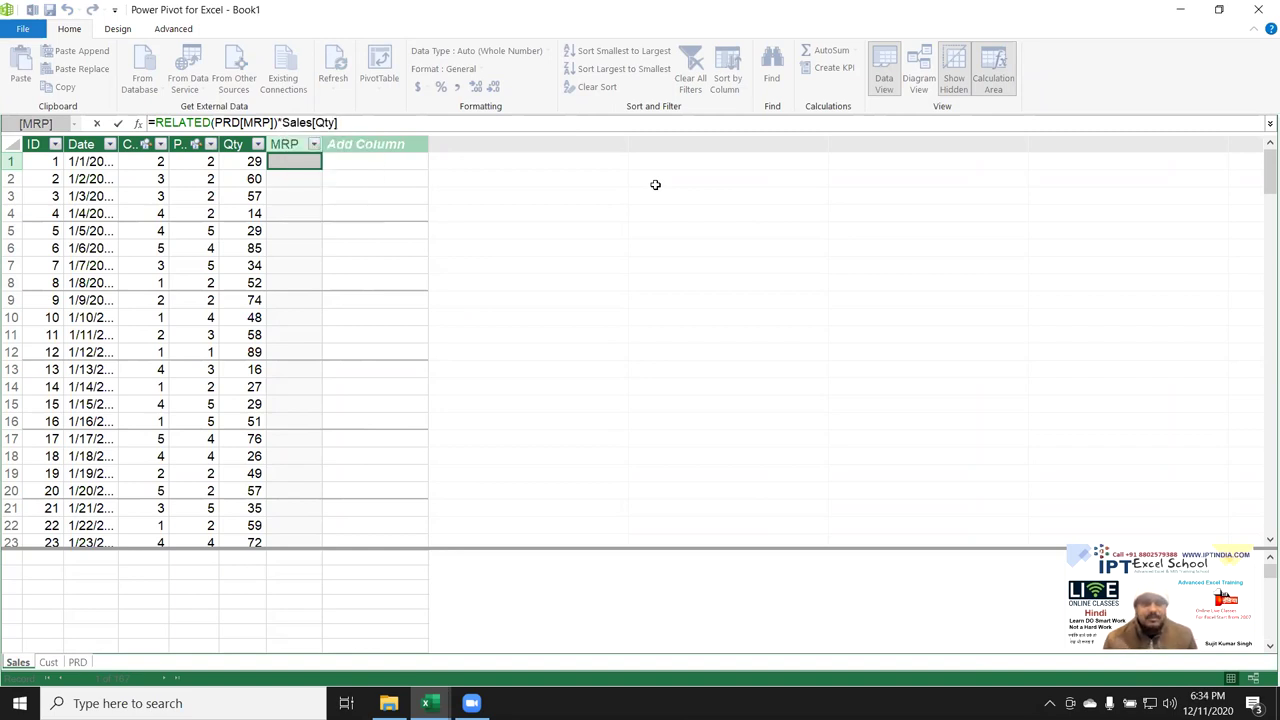
key("Return")
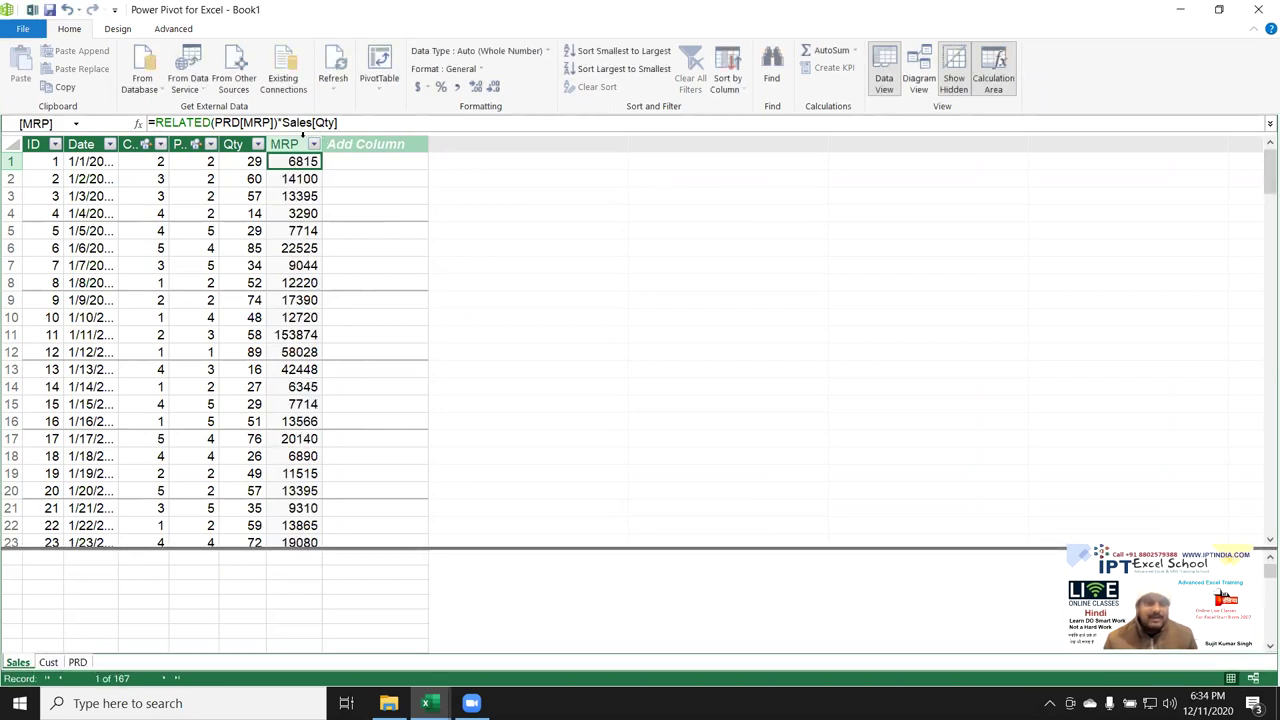
Remove the Sales[Qty] multiplication so MRP becomes =RELATED(PRD[MRP])
left_click_drag(283, 122, 430, 129)
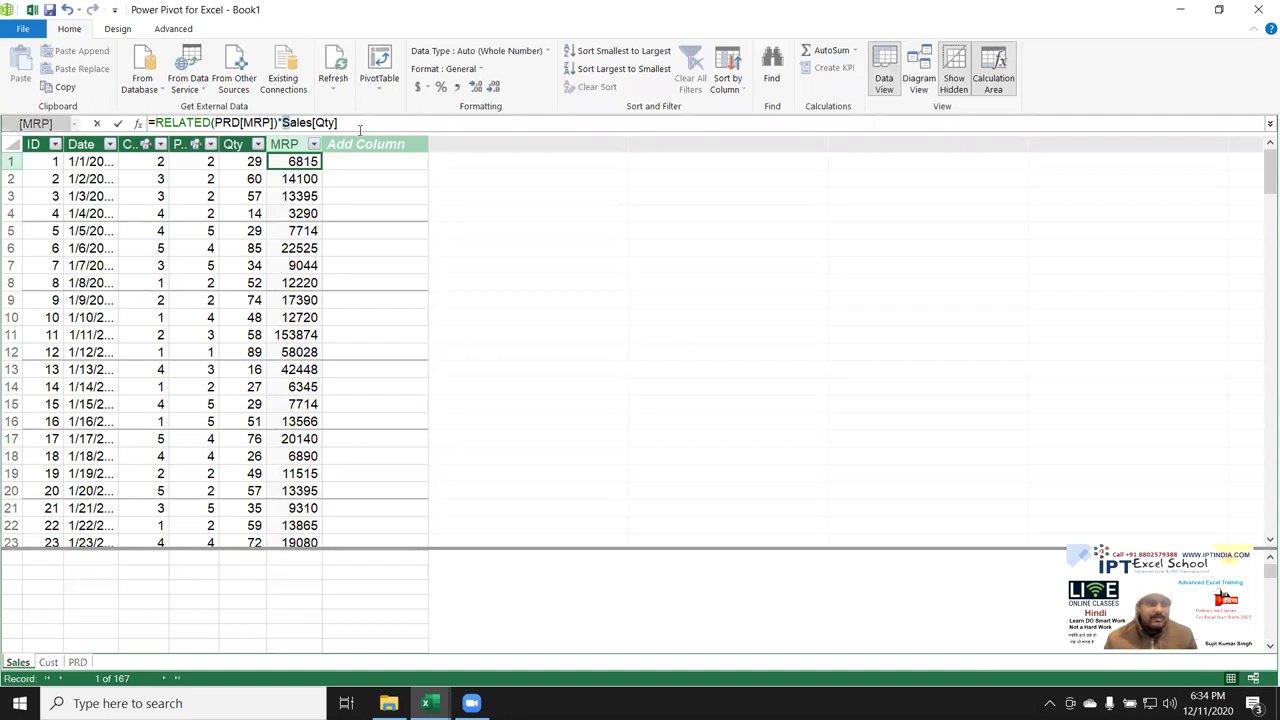
key("BackSpace")
key("BackSpace")
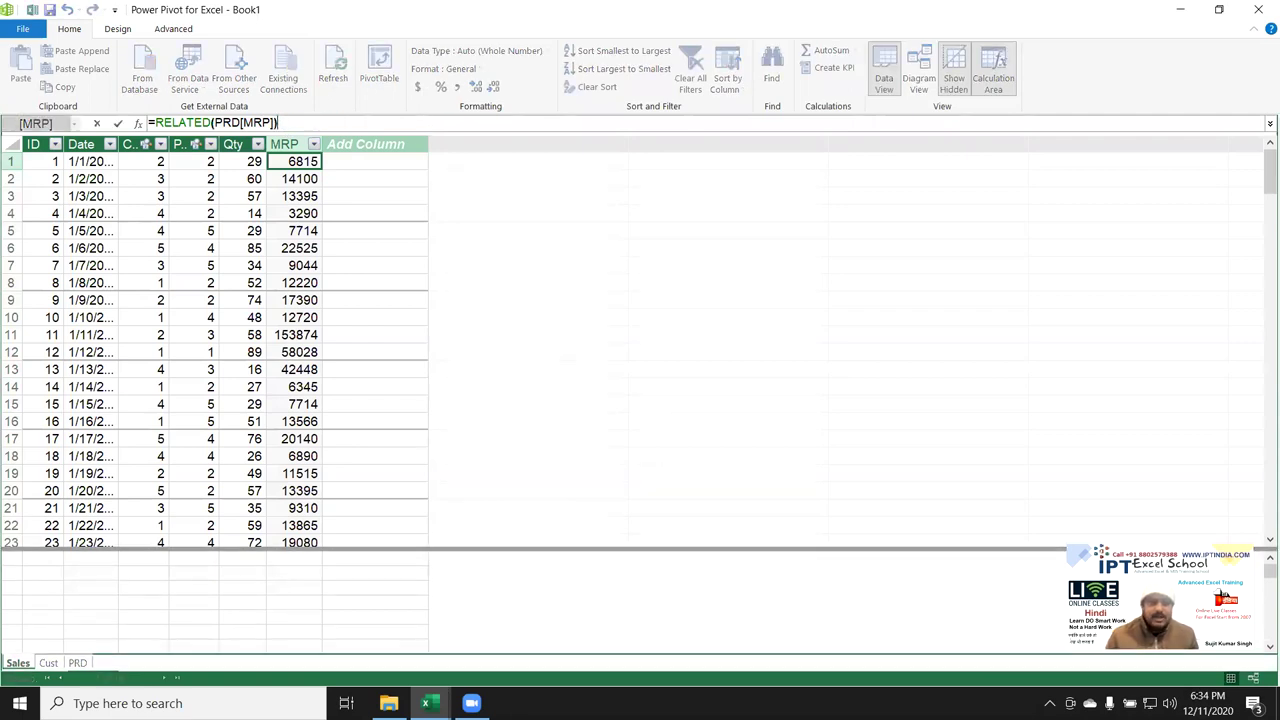
key("Return")
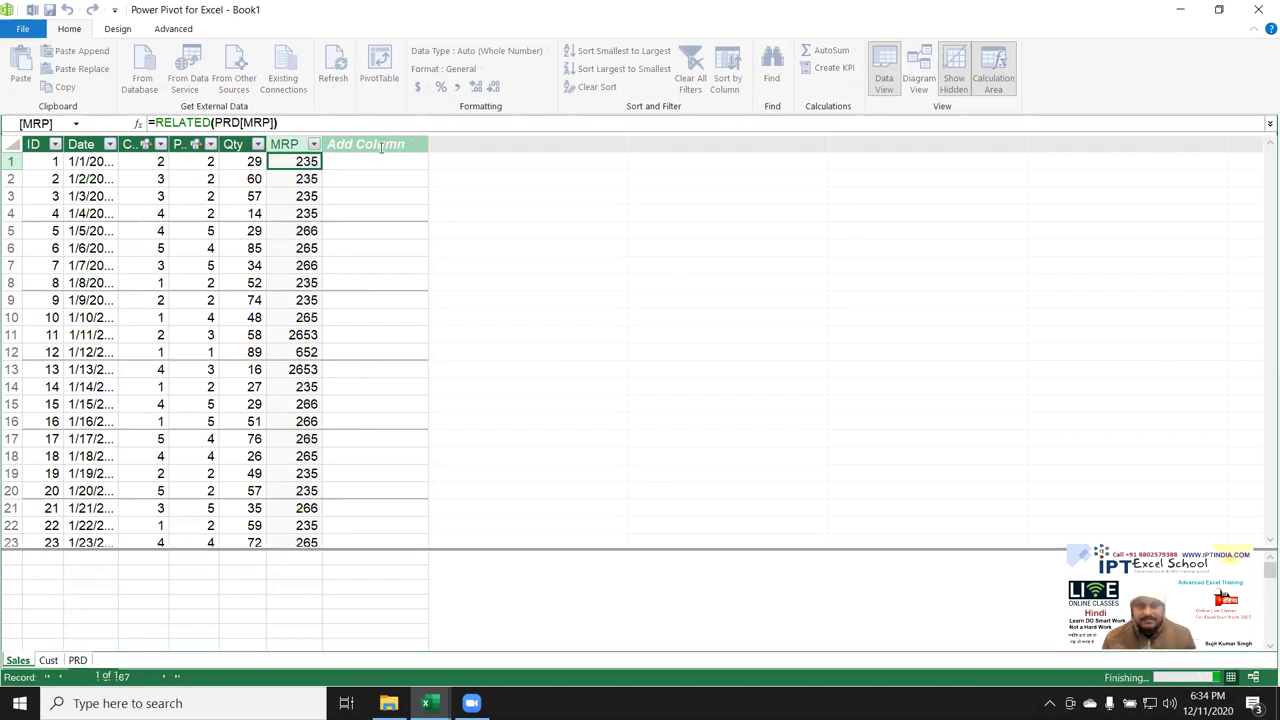
Add a column named Amt with the formula =Sales[MRP]*Sales[Qty]
double_click(373, 144)
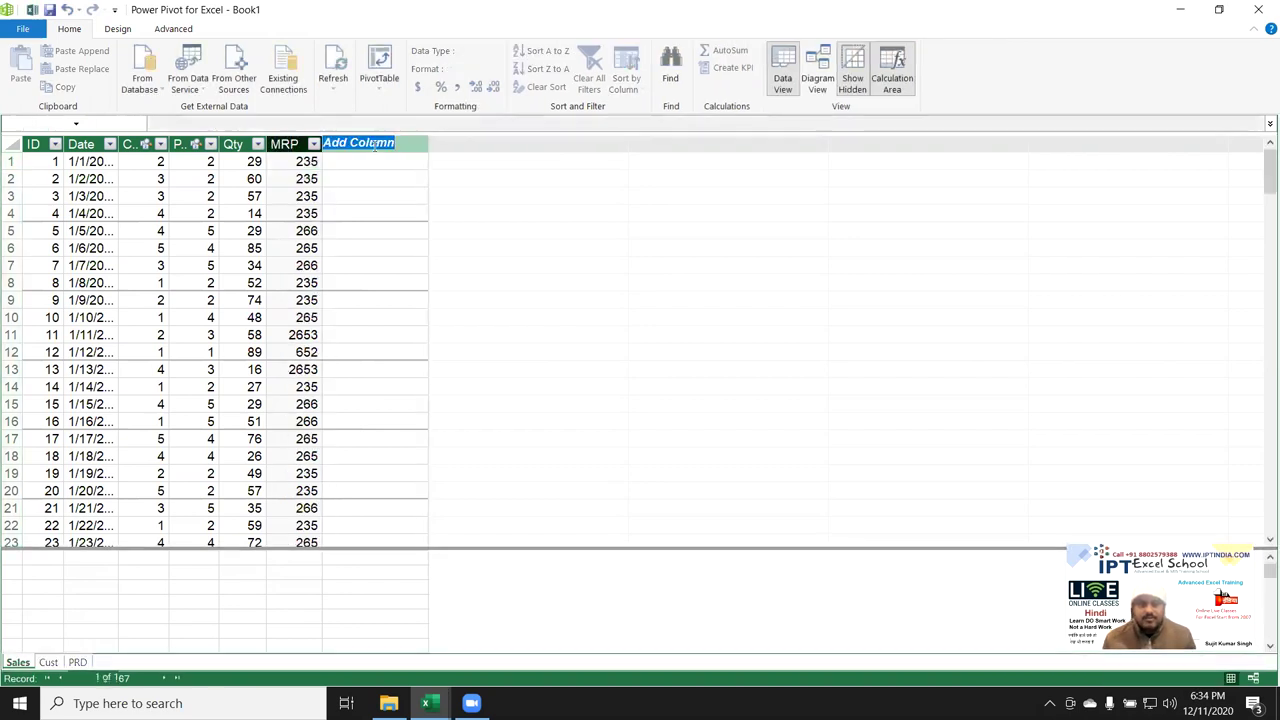
type("M")
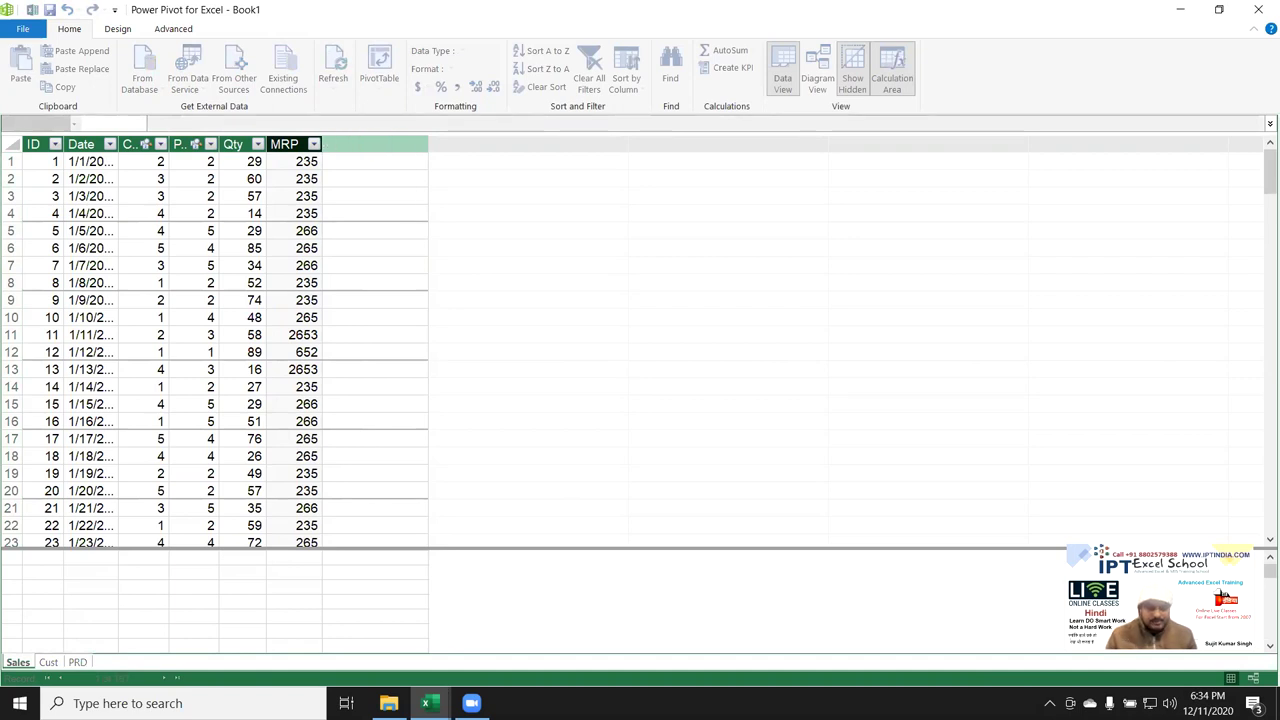
type("t")
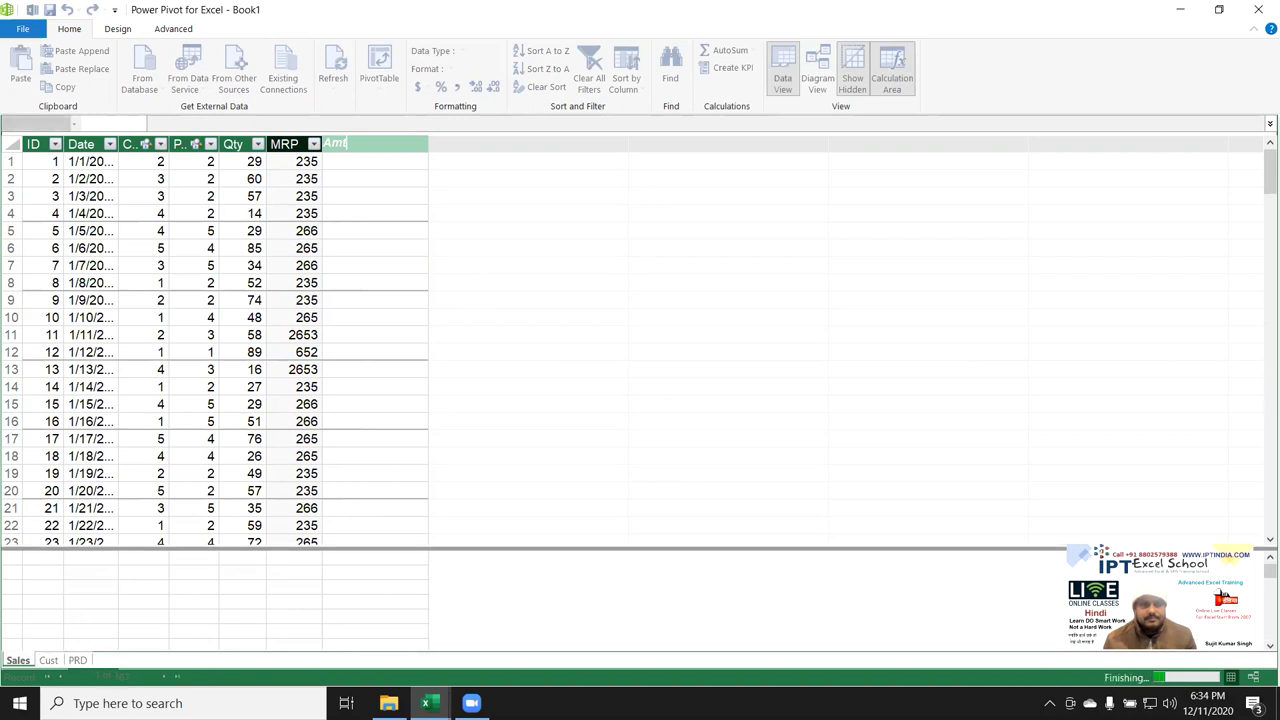
left_click(348, 161)
type("=")
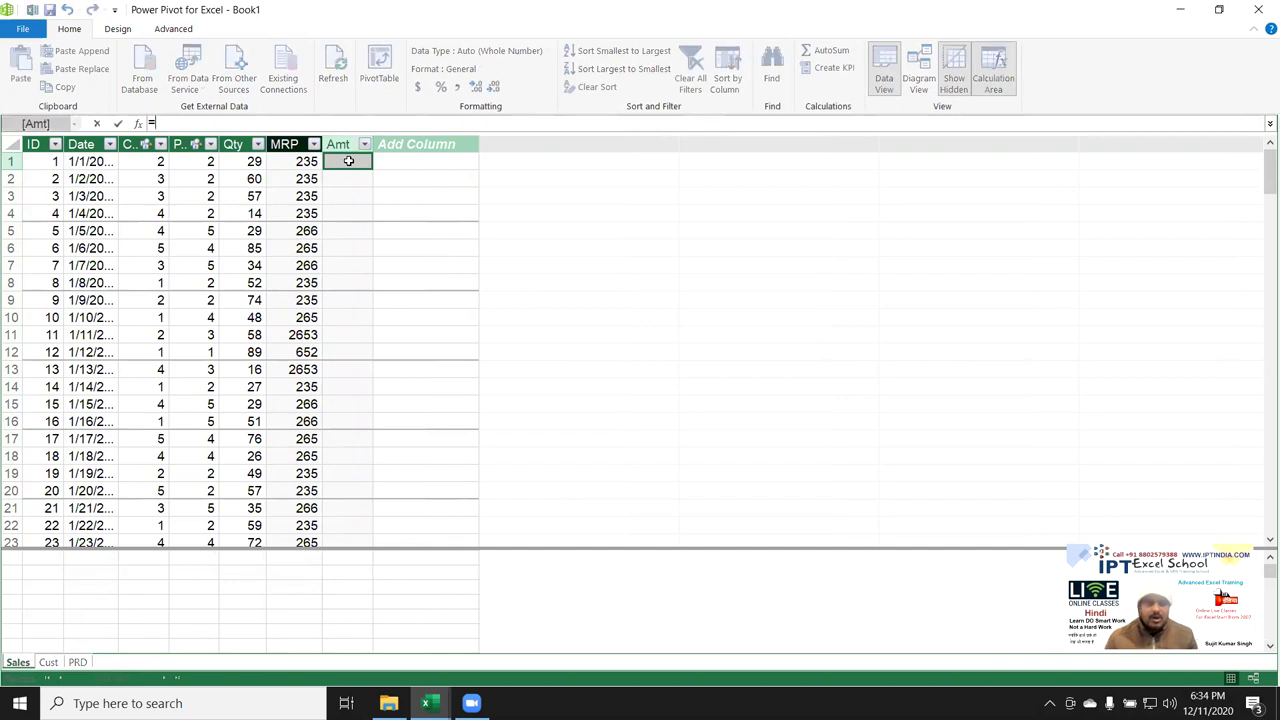
type("mrp")
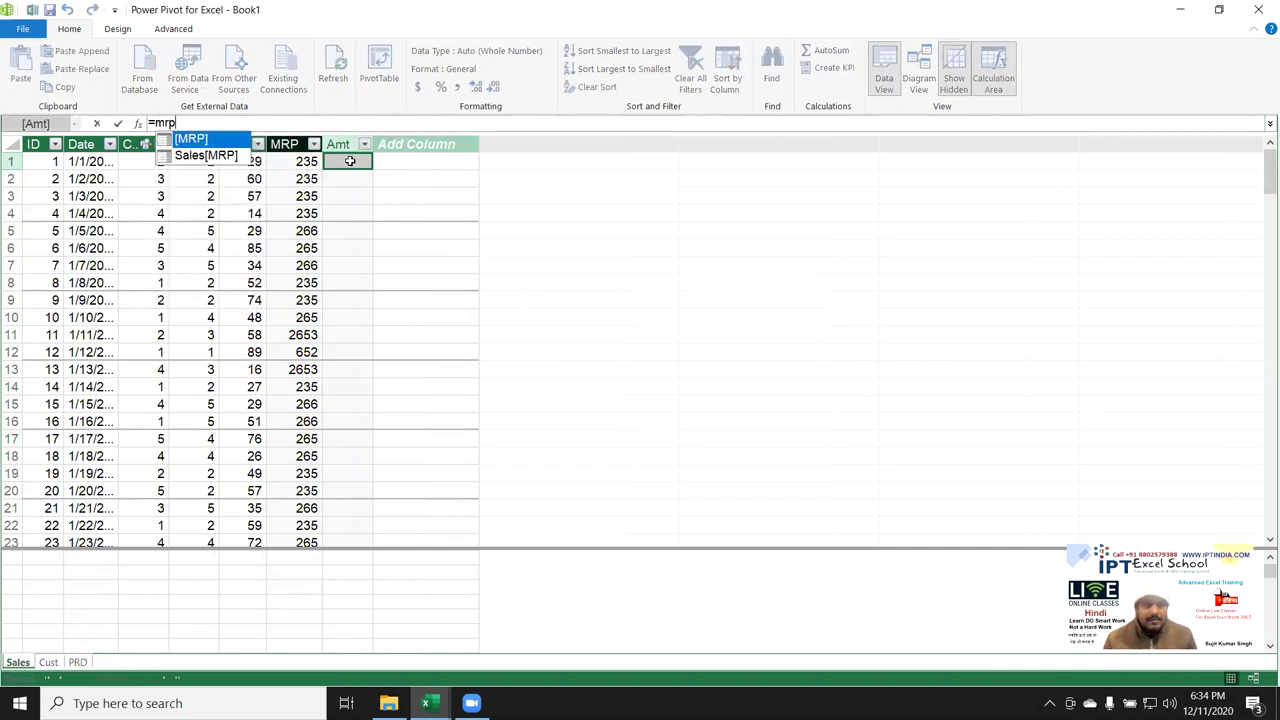
key("Down")
key("Up")
key("Down")
key("Tab")
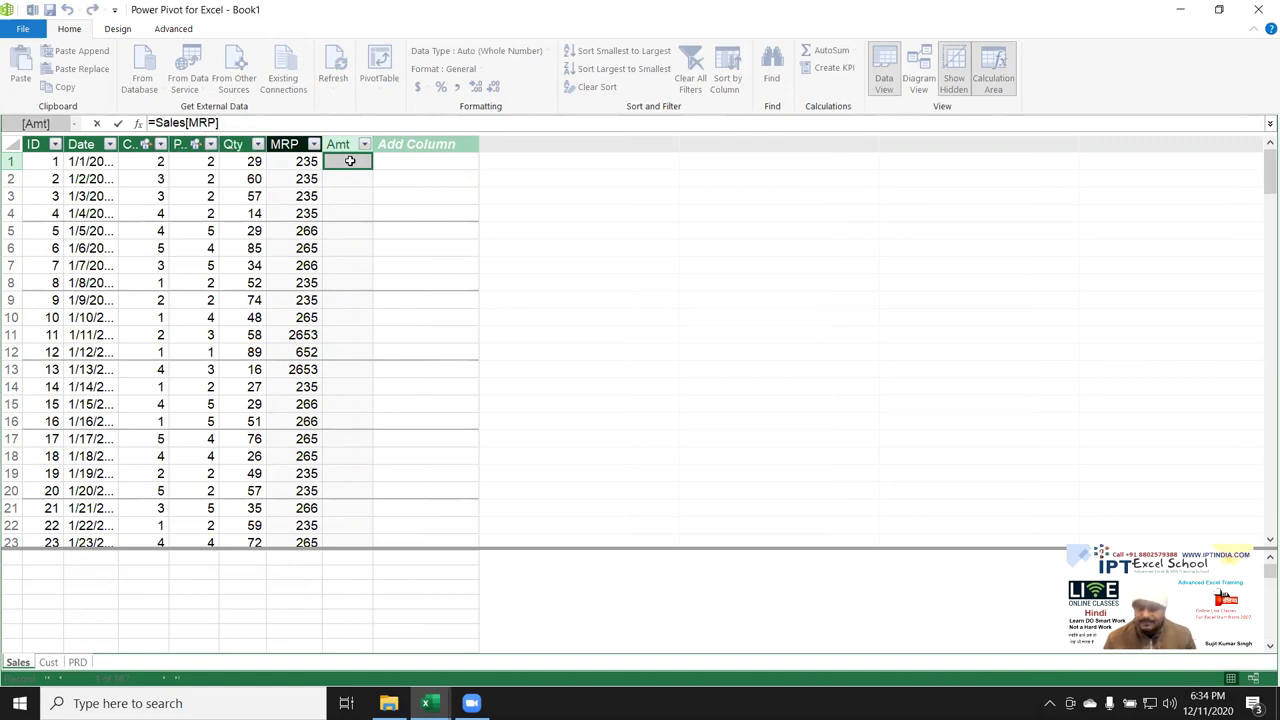
type("*")
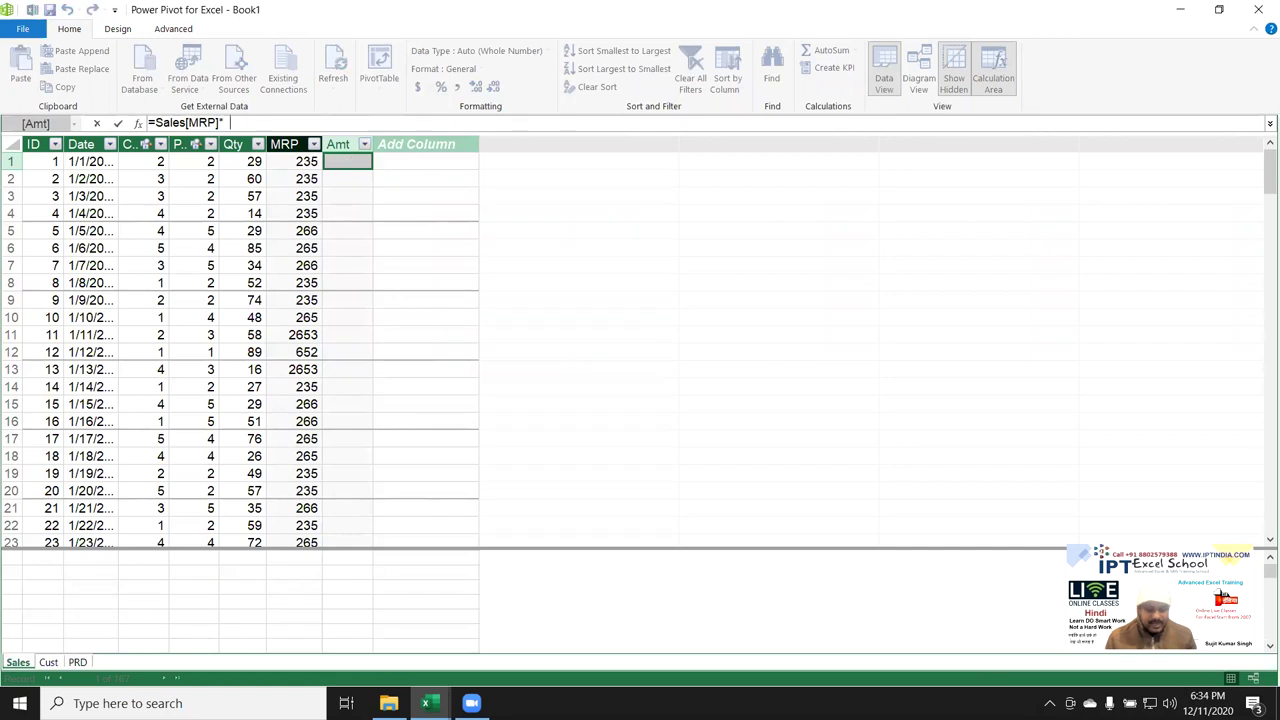
type("qty")
key("Down")
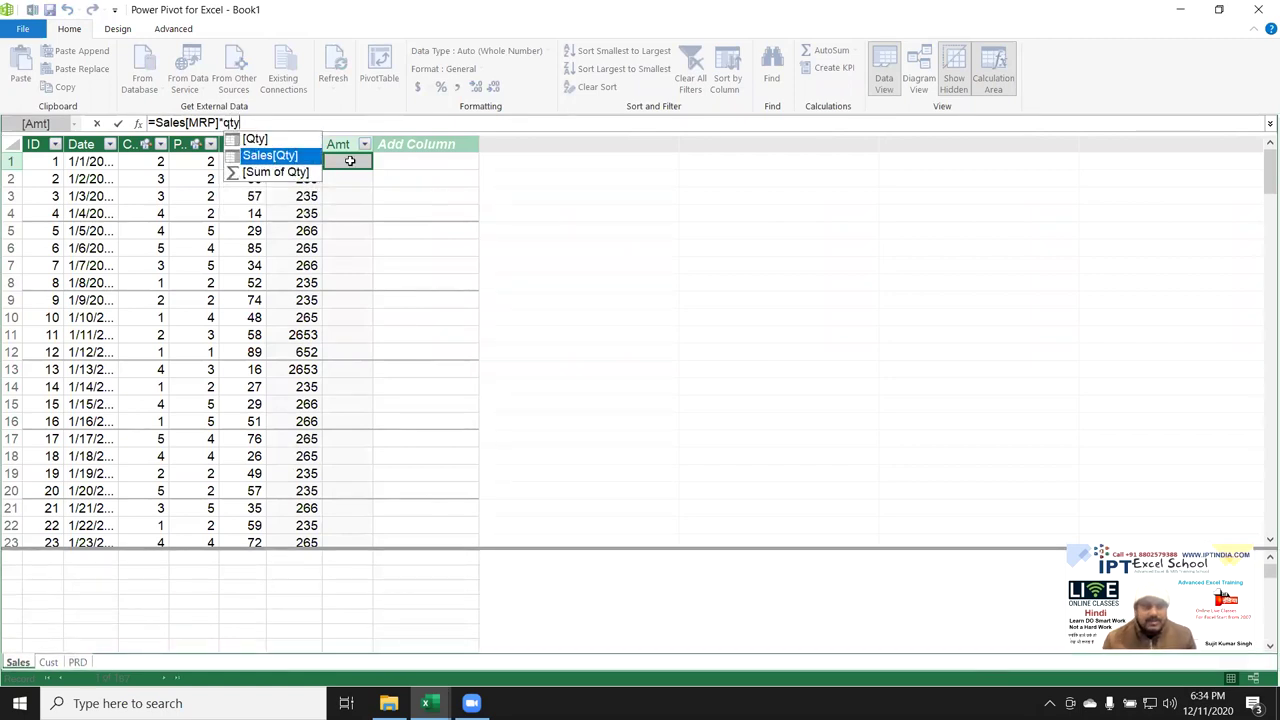
key("Tab")
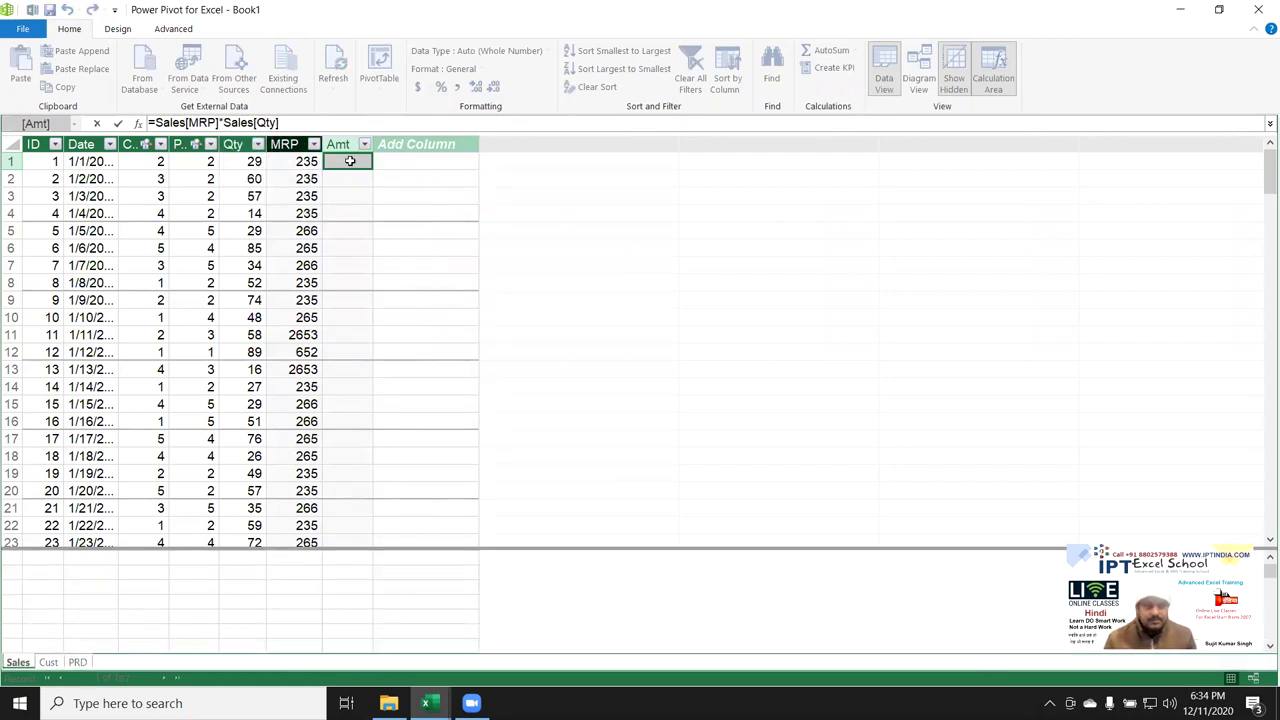
key("Return")
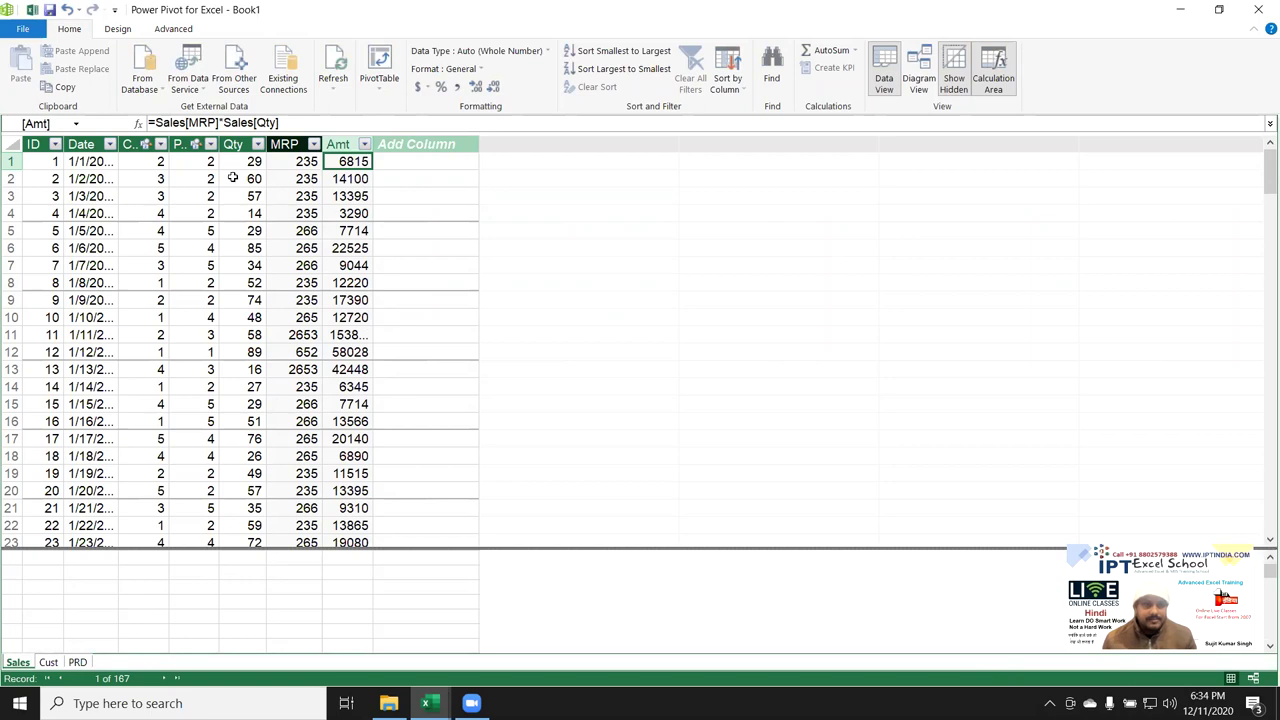
Name the next new column % and move to its first cell, ready for a formula
double_click(418, 145)
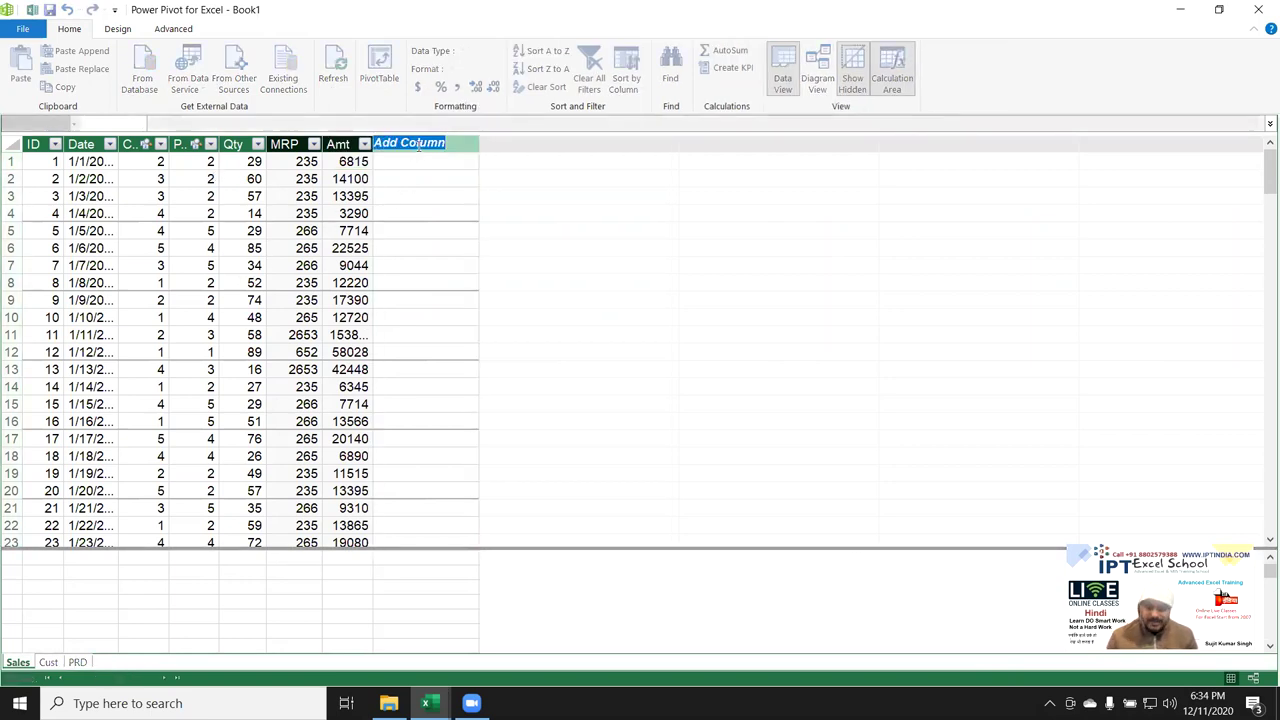
type("%")
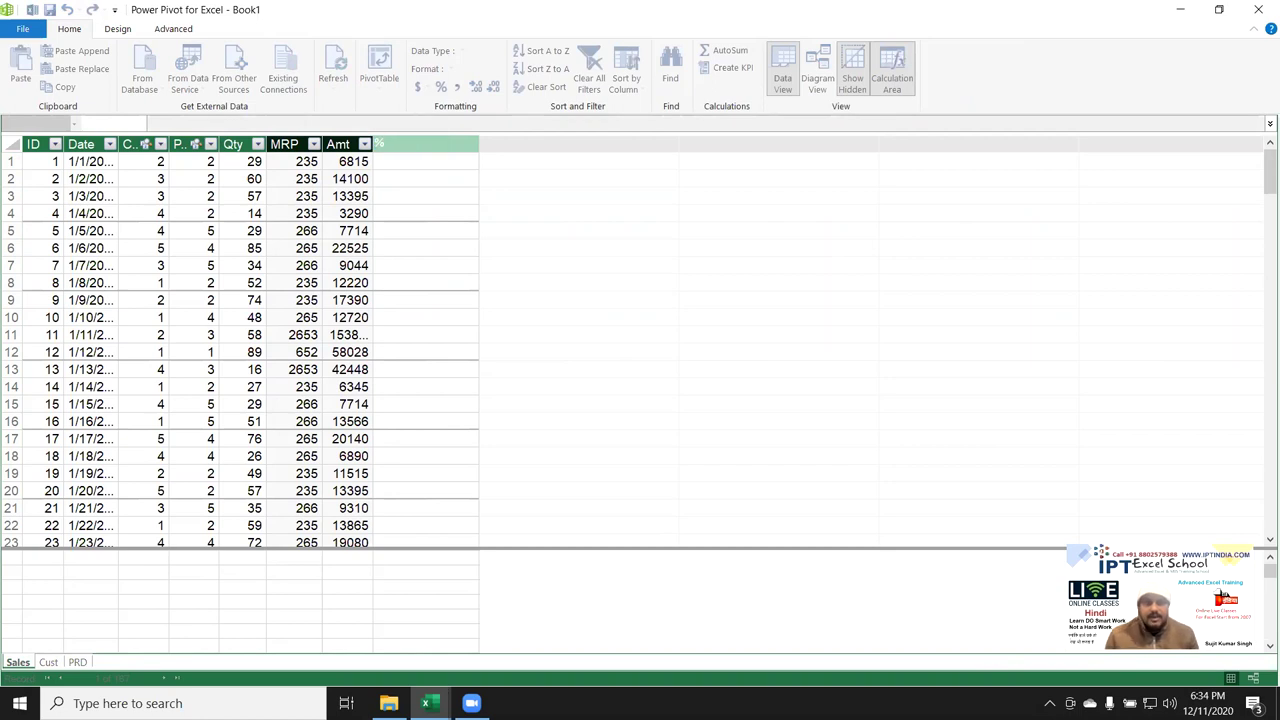
key("Return")
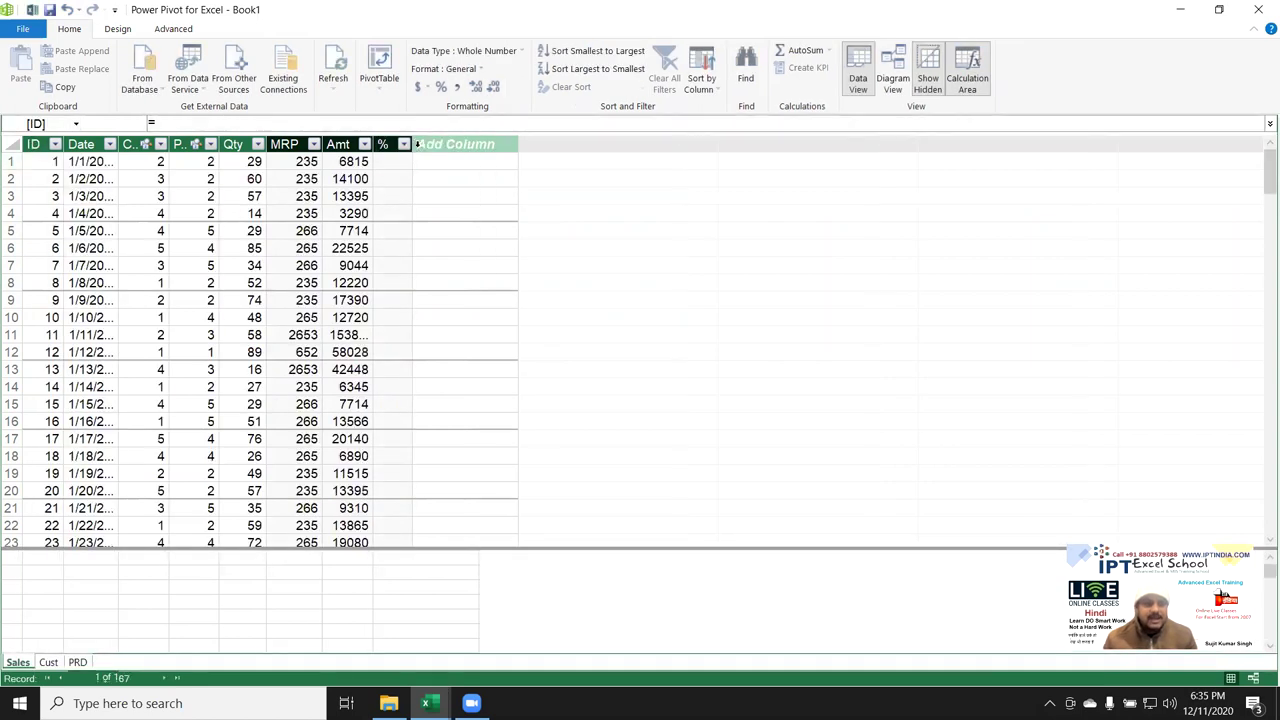
key("Left")
key("ctrl+shift+Down")
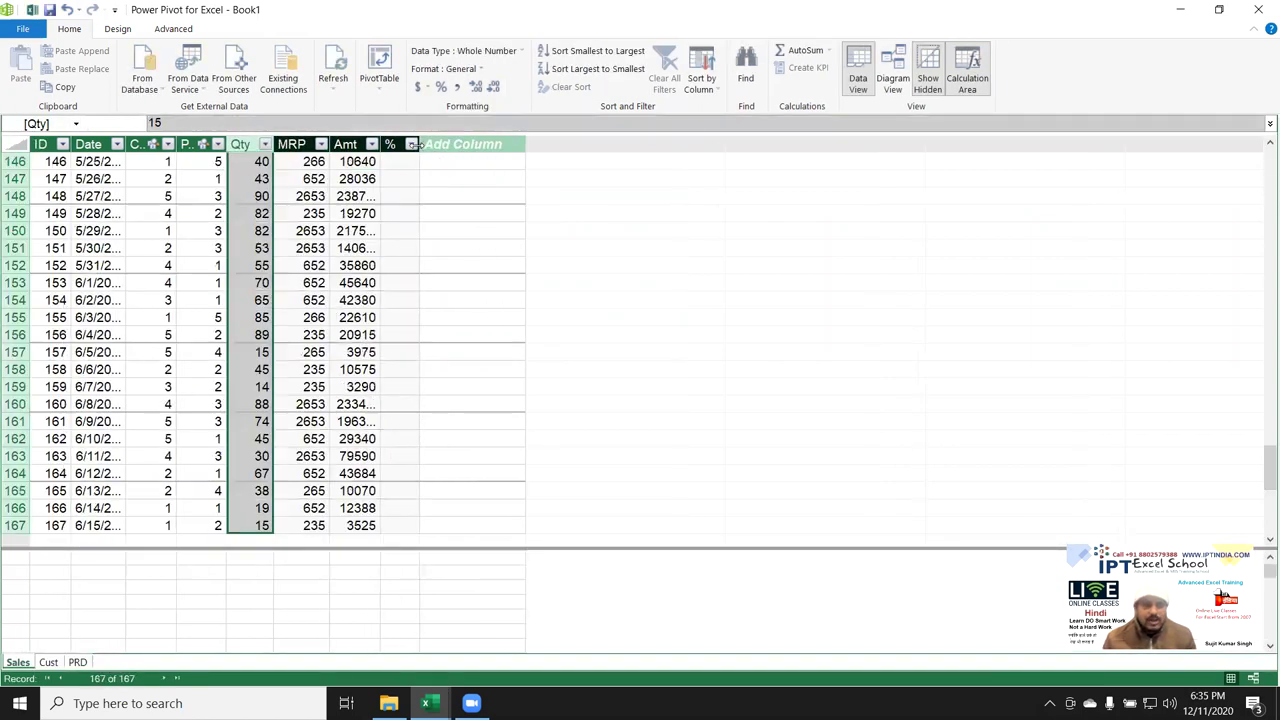
key("ctrl+Up")
key("Right")
key("Right")
key("Right")
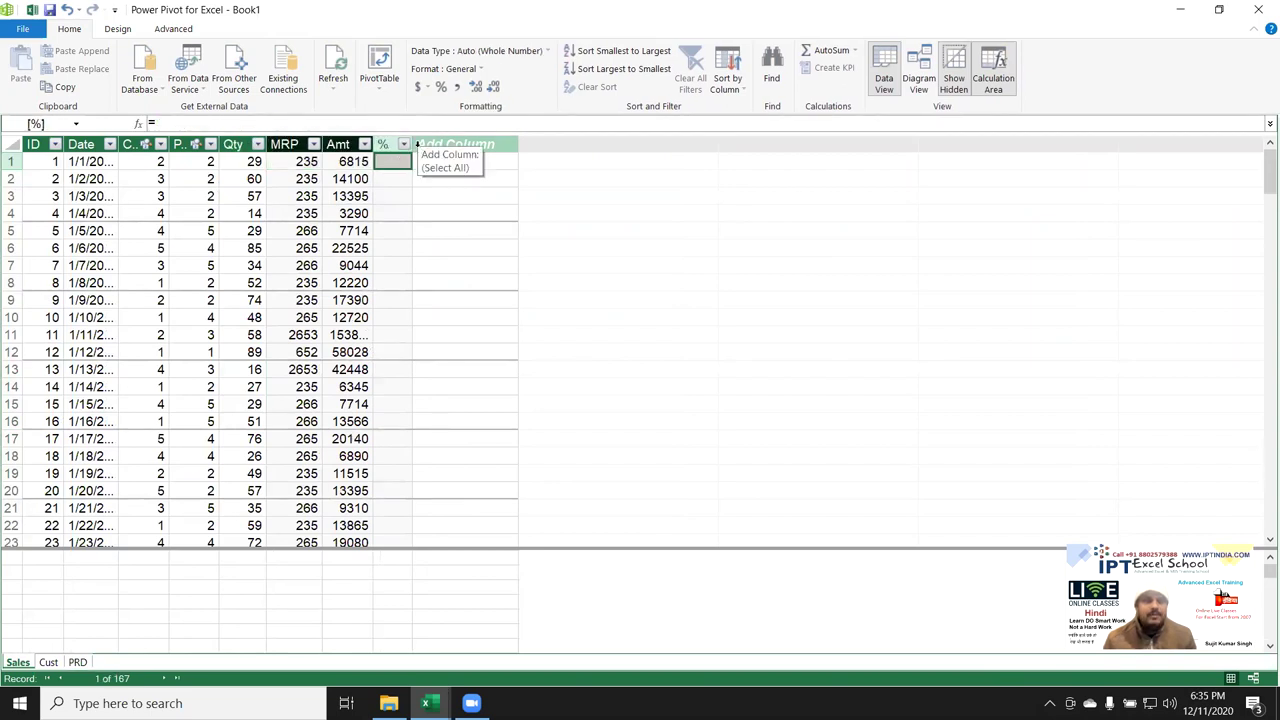
key("Left")
key("Left")
key("Left")
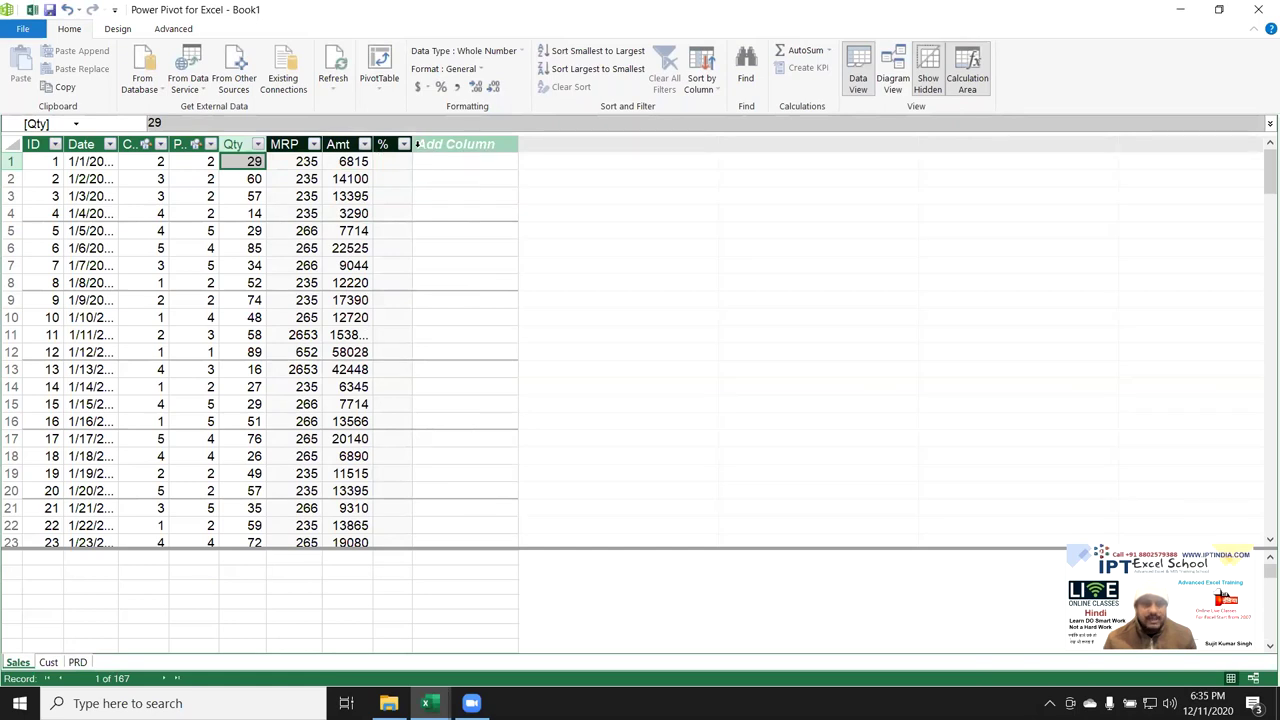
key("Right")
key("Right")
key("Right")
Enter =[Qty]/[Sum of Qty] in the % column and check that every row shows 1
type("=")
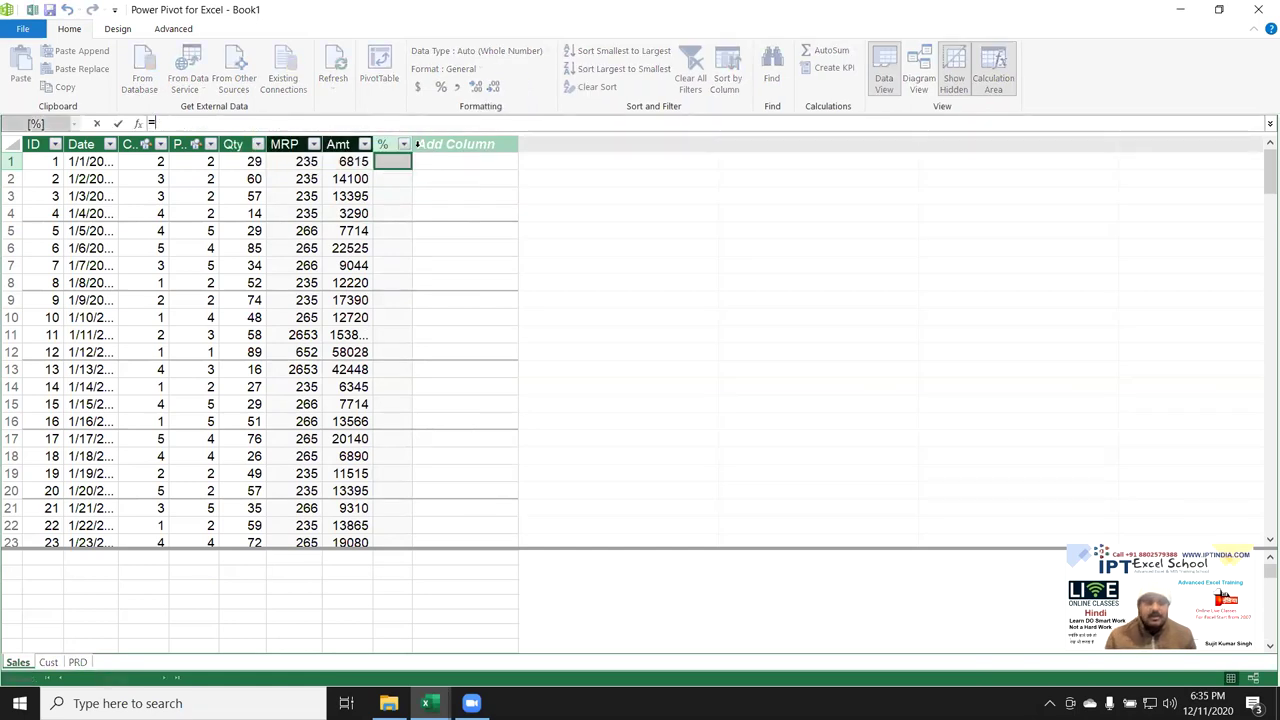
type("qt")
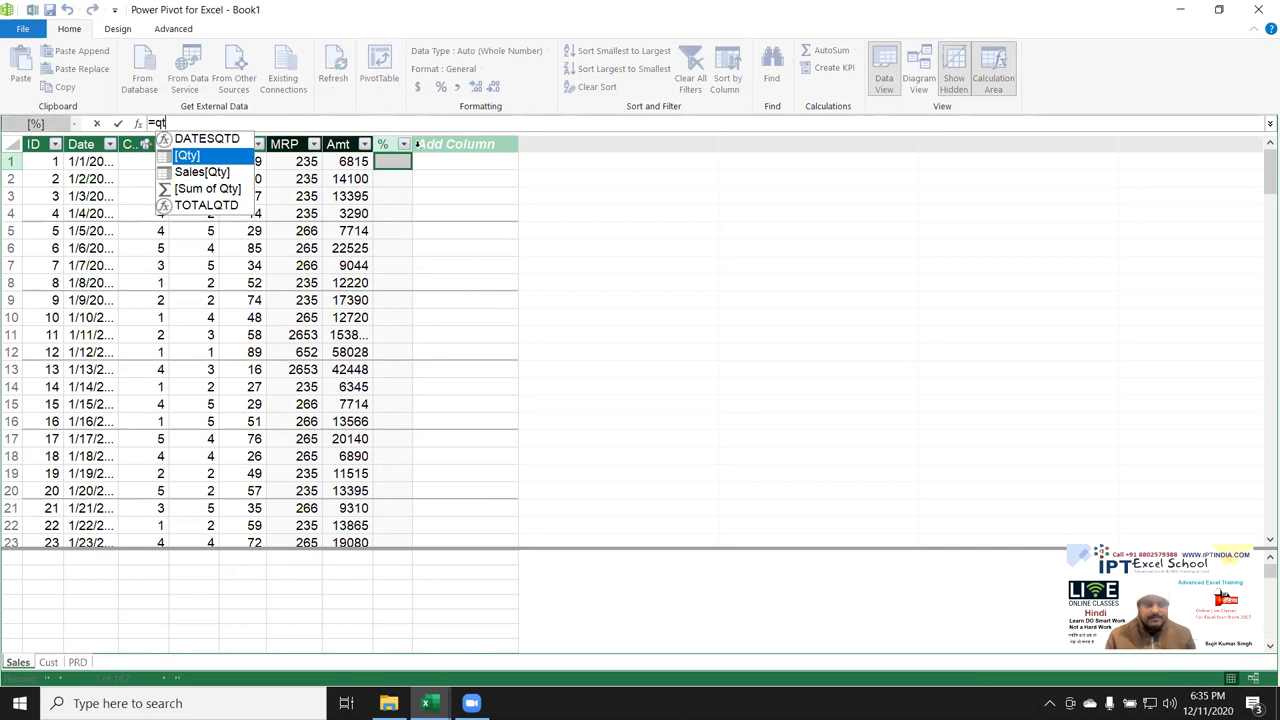
key("Tab")
type("/")
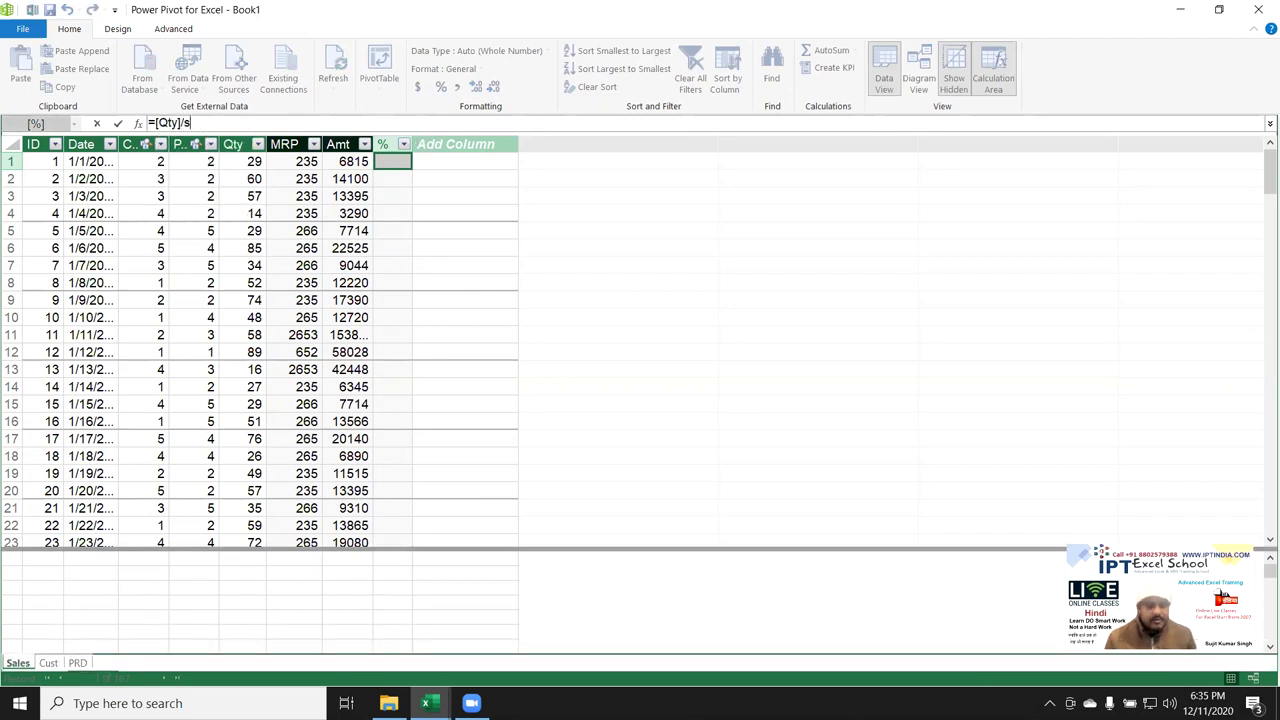
type("s")
key("BackSpace")
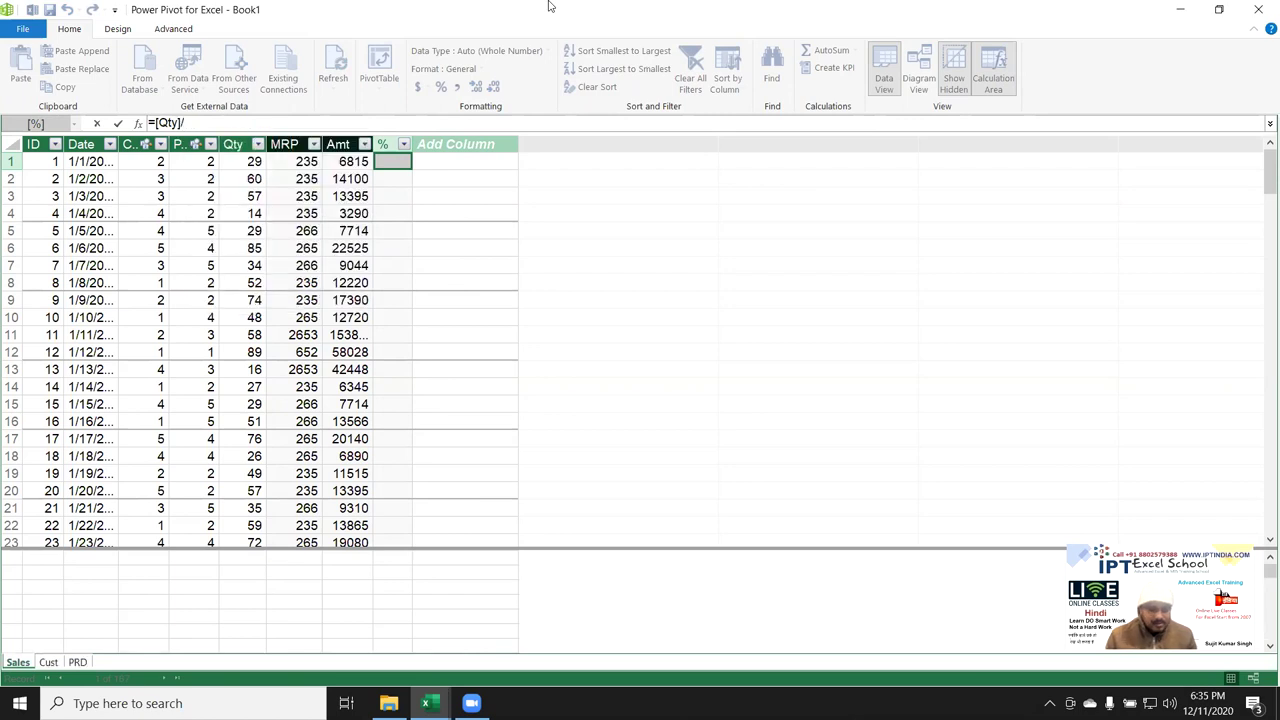
type("qty")
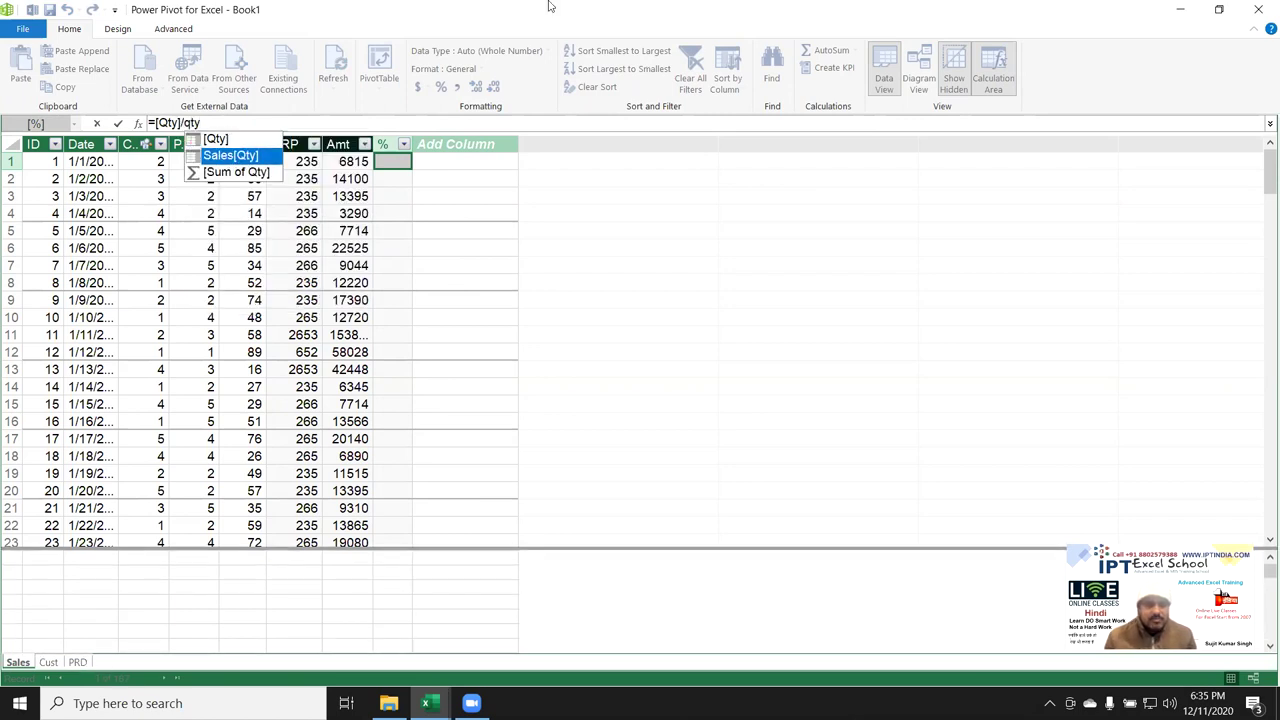
key("Down")
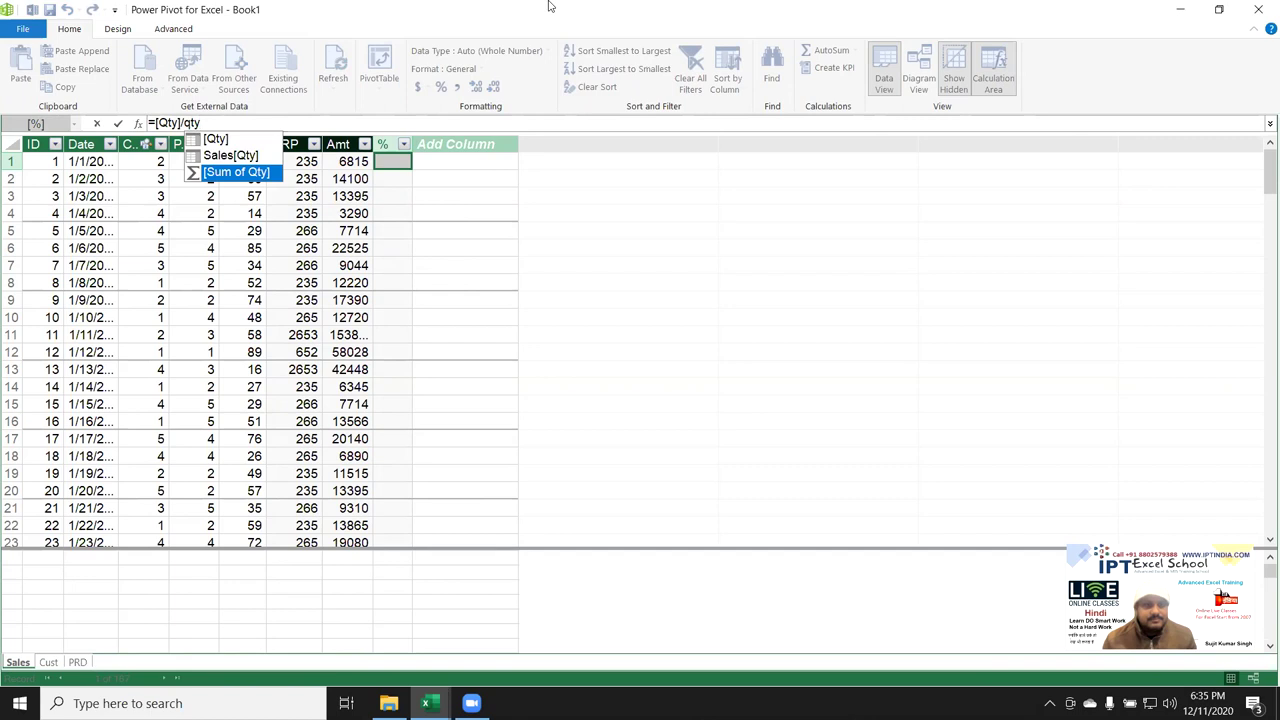
key("Tab")
key("Return")
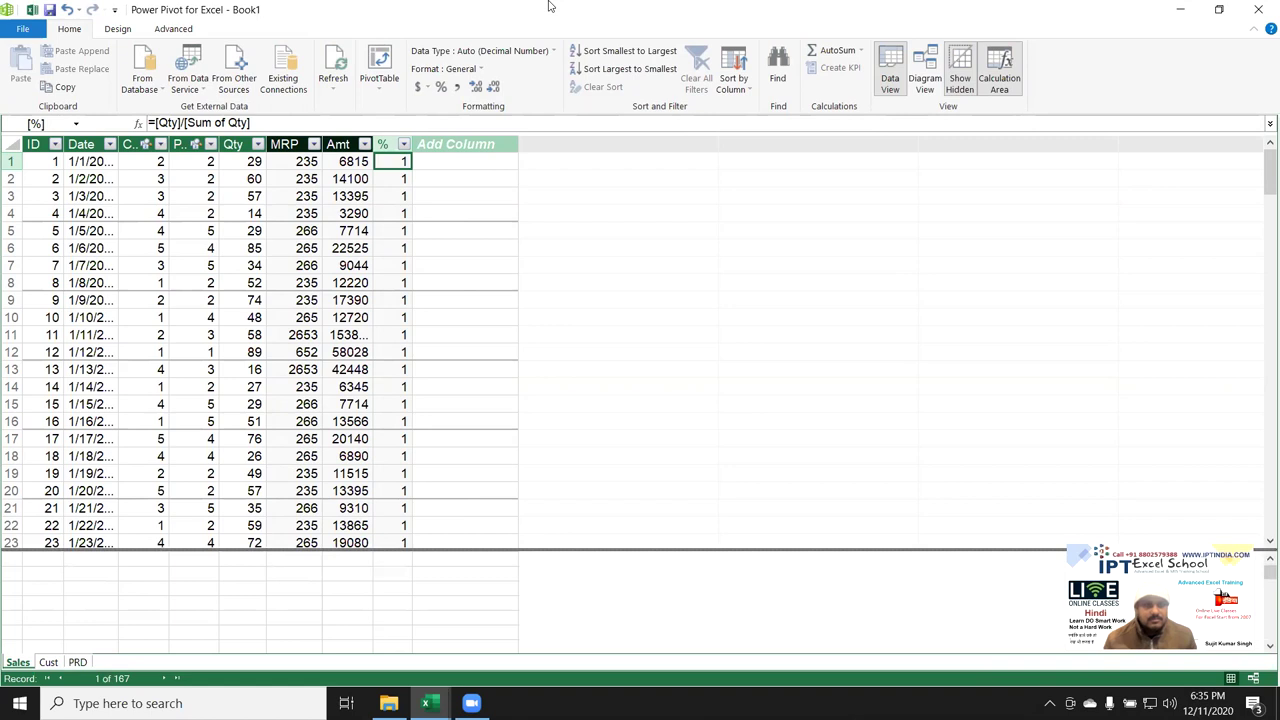
left_click(383, 194)
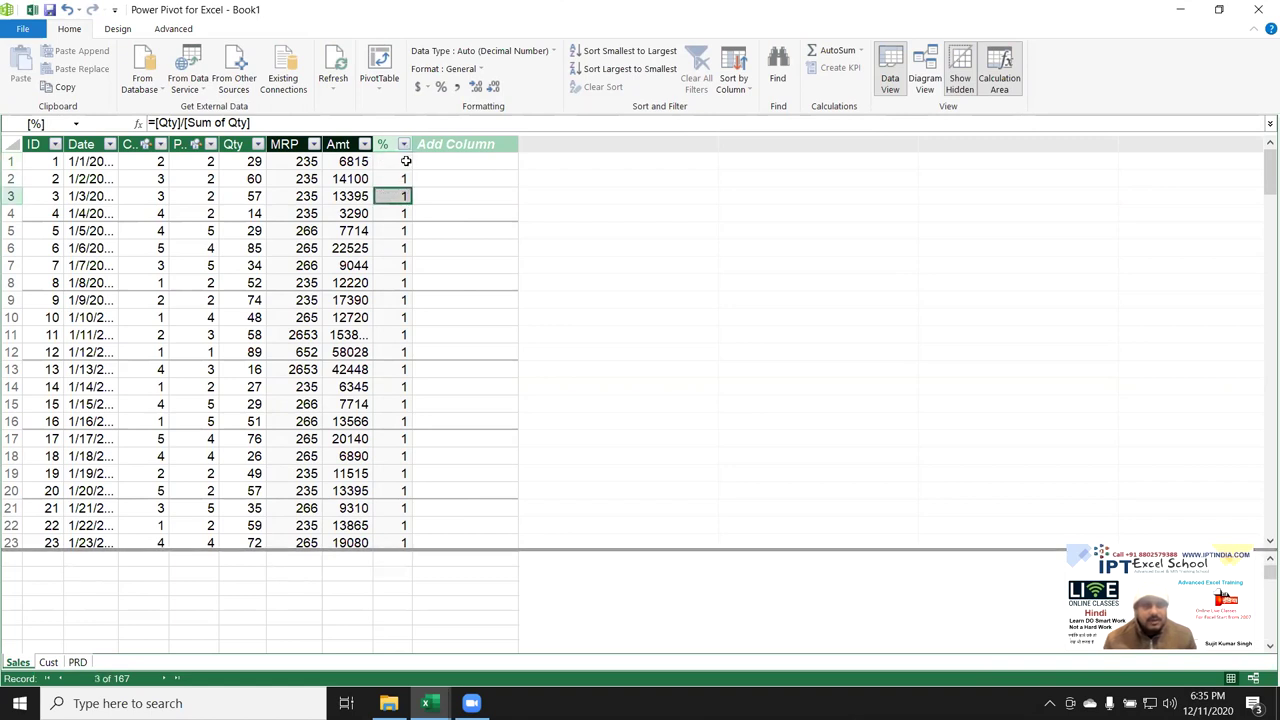
left_click(400, 161)
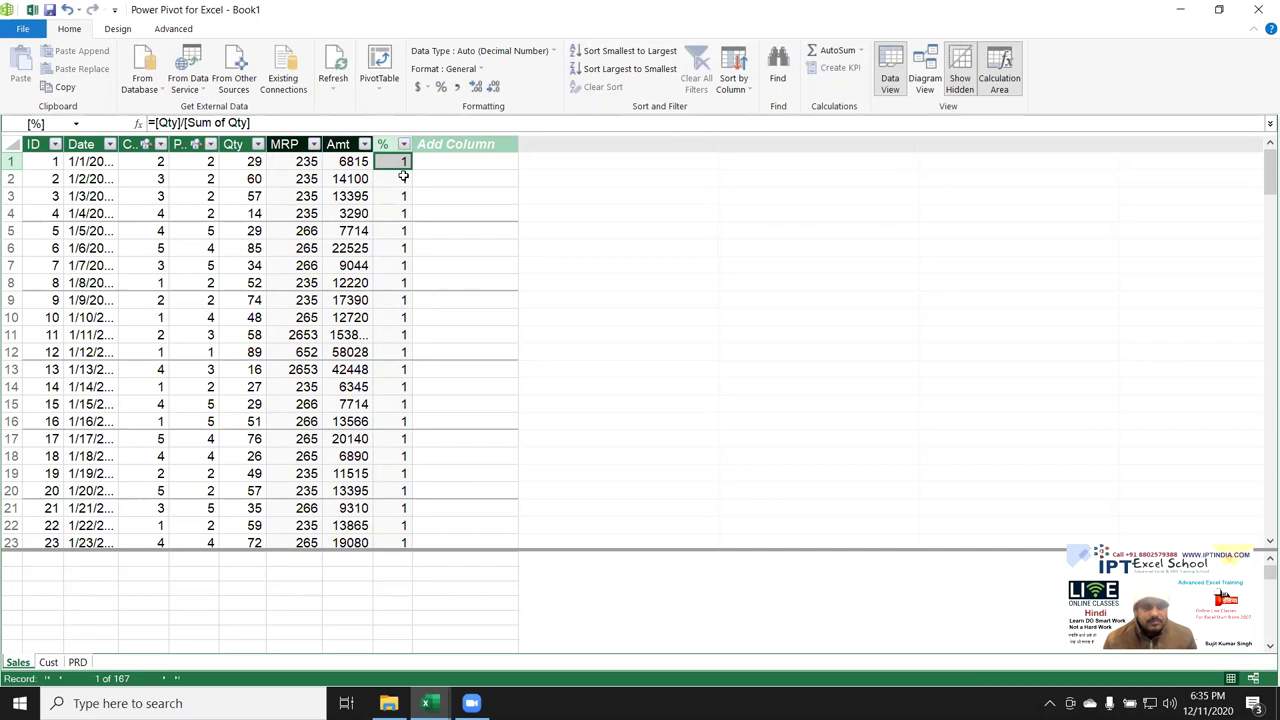
Edit the % column formula to reference [Sum of Qty] and commit it
left_click(186, 122)
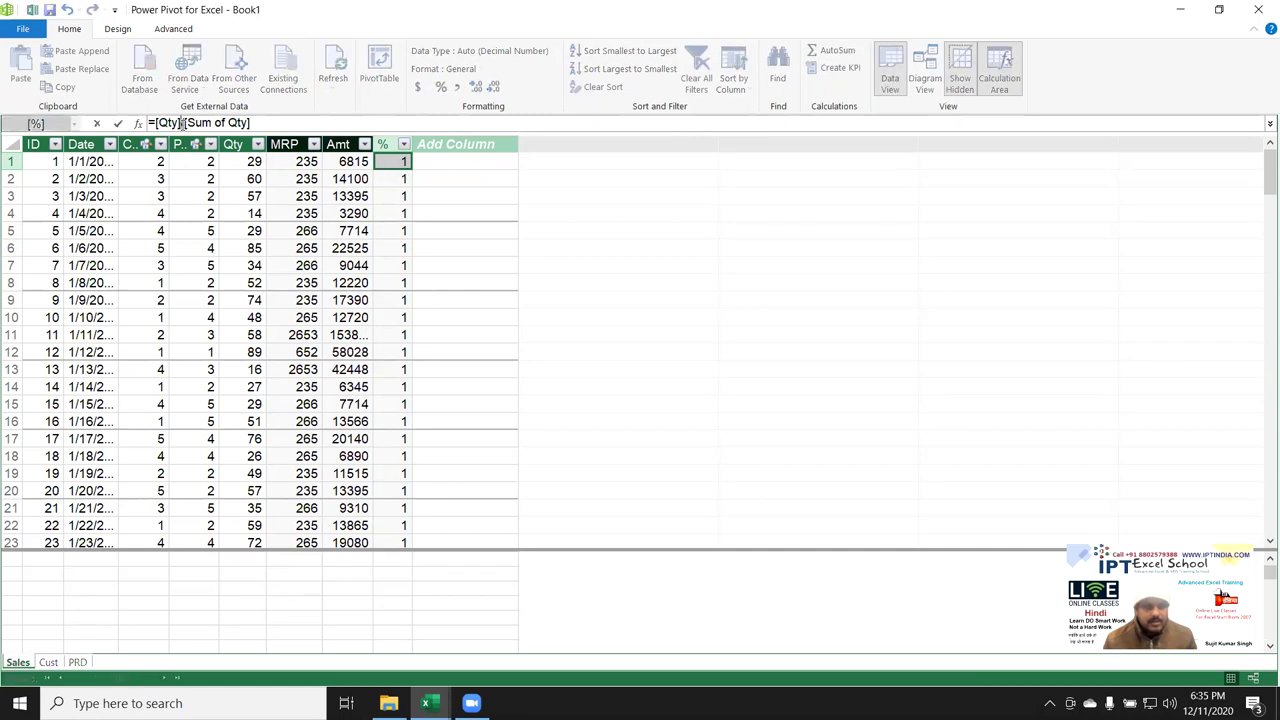
key("BackSpace")
key("BackSpace")
key("BackSpace")
key("BackSpace")
key("BackSpace")
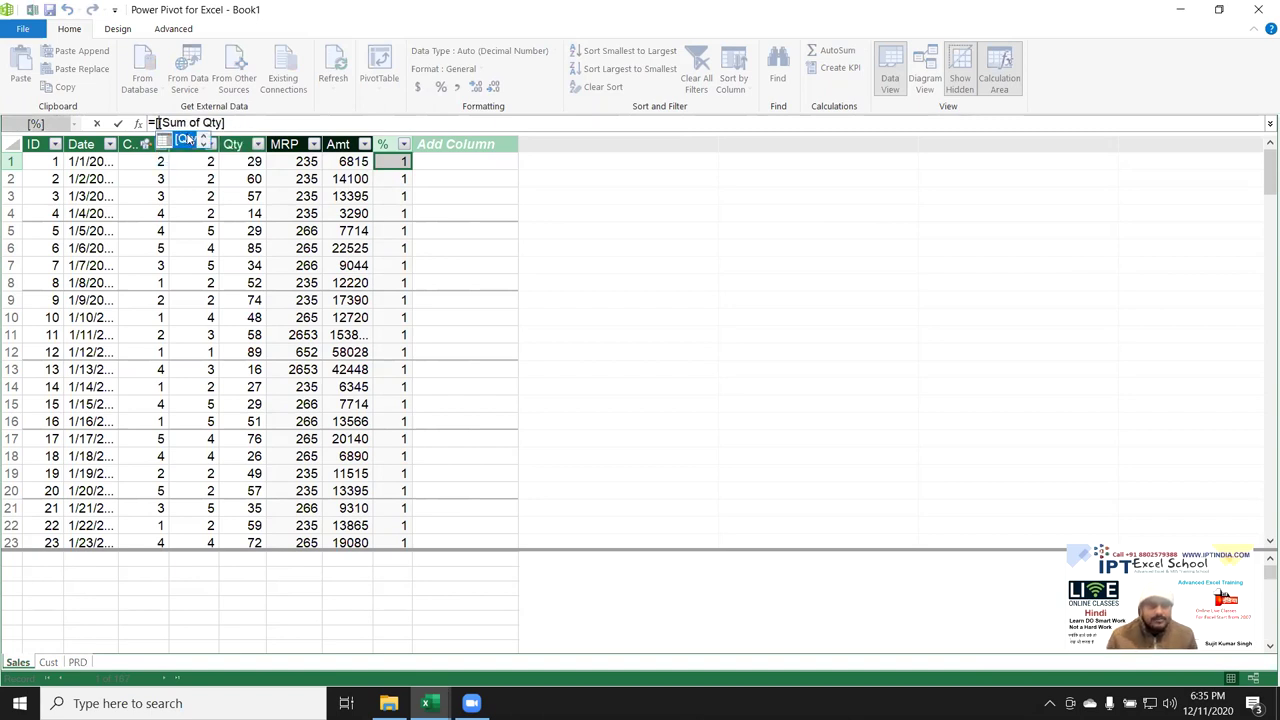
key("Return")
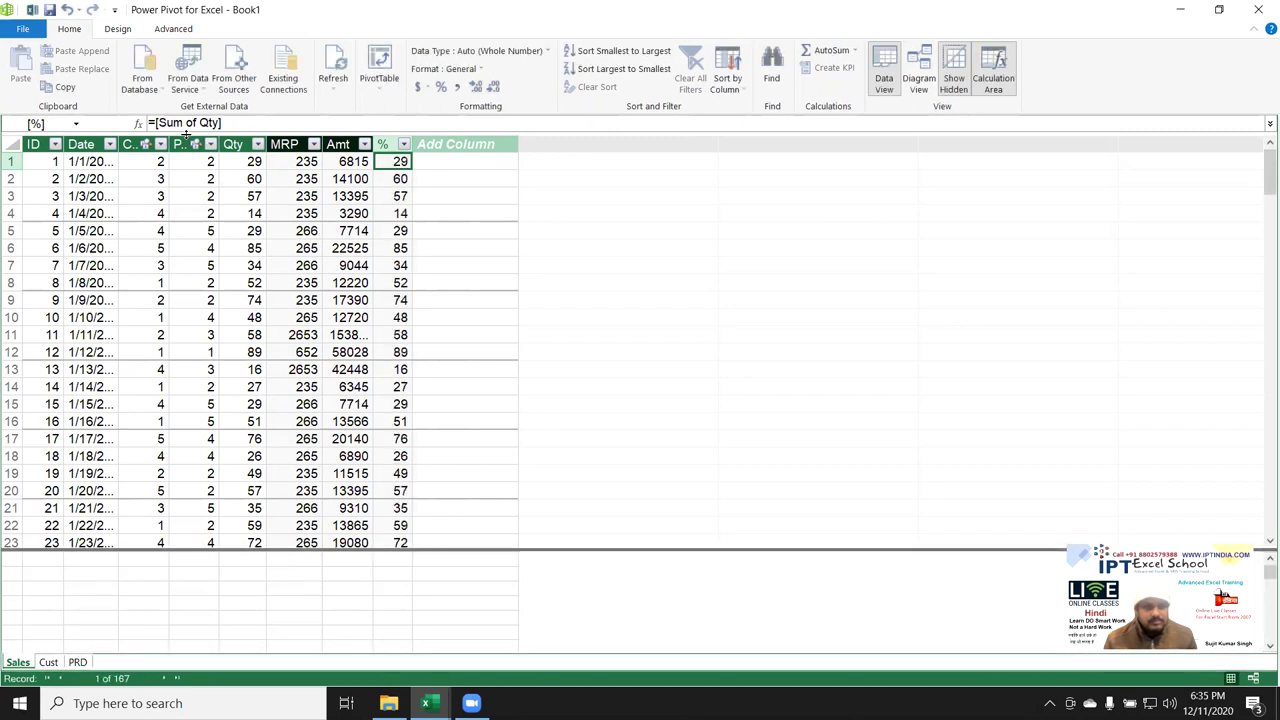
Replace the Sum of Qty reference in the % formula with SUM([Qty])
left_click(253, 122)
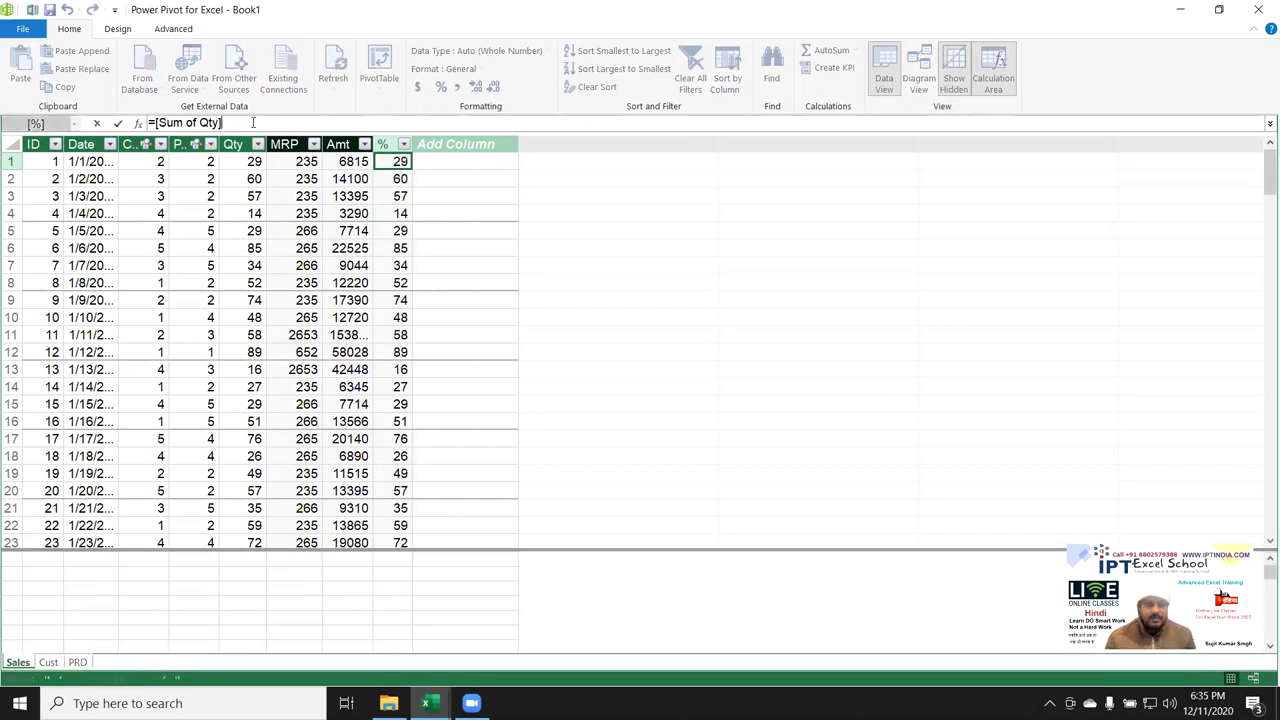
key("BackSpace")
key("BackSpace")
key("BackSpace")
key("BackSpace")
key("BackSpace")
key("BackSpace")
key("BackSpace")
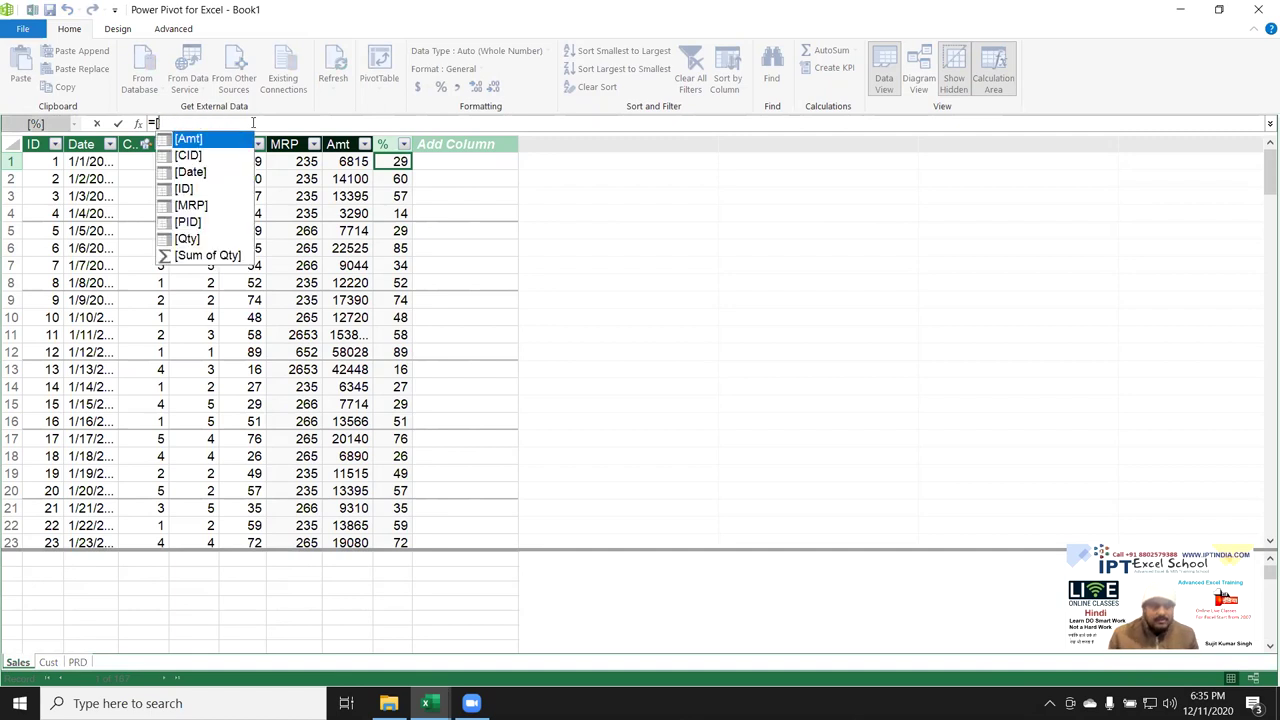
key("BackSpace")
type("sum")
key("Tab")
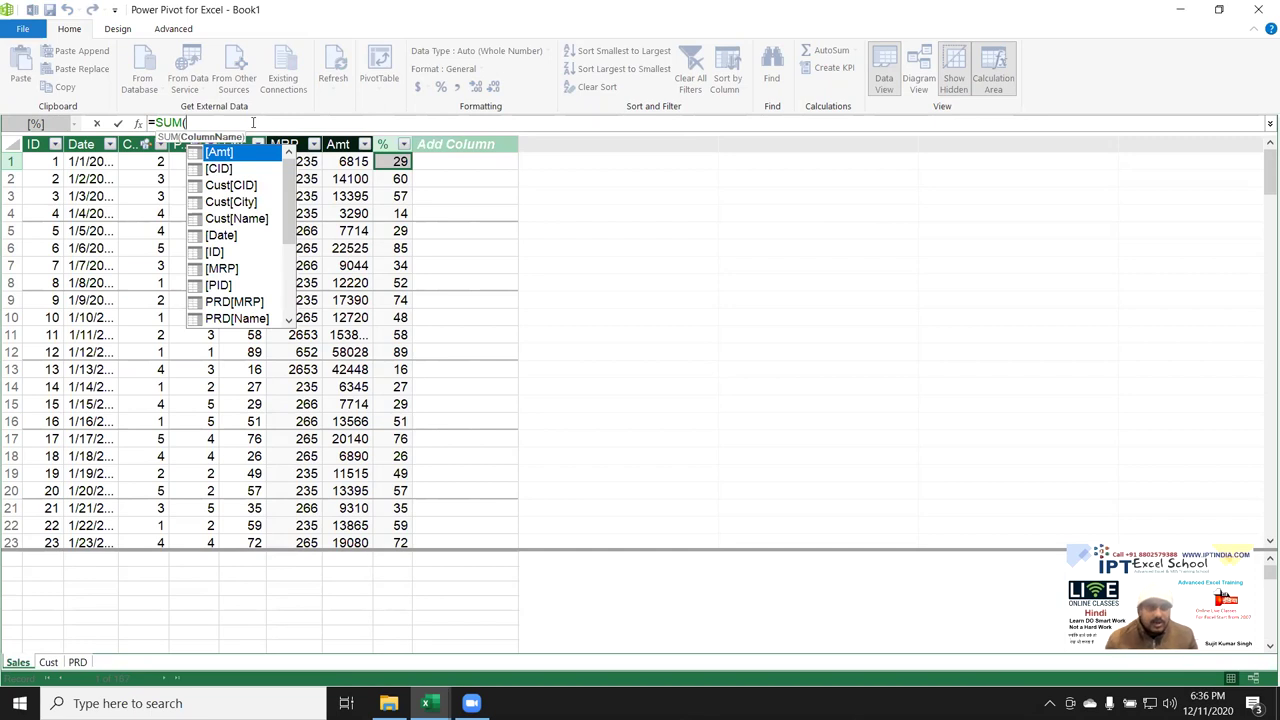
key("Down")
key("Down")
key("Down")
key("Down")
key("Up")
key("Up")
key("Down")
key("Down")
key("Down")
key("Down")
key("Down")
key("Down")
key("Down")
key("Down")
key("Down")
key("Down")
key("Down")
key("Down")
key("Down")
key("Up")
key("Up")
key("Up")
key("Tab")
type(")")
key("Return")
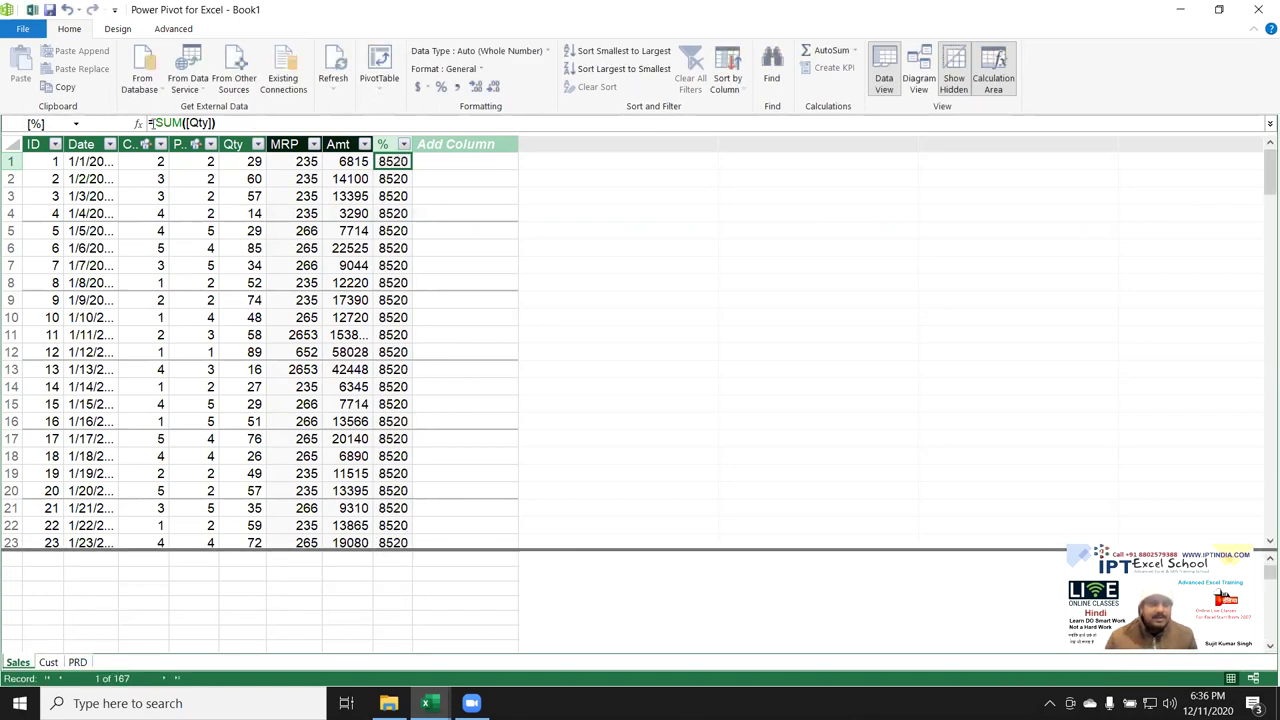
Prefix the formula with [Qty]/ so the % column reads =[Qty]/SUM([Qty])
left_click(157, 123)
type("qty")
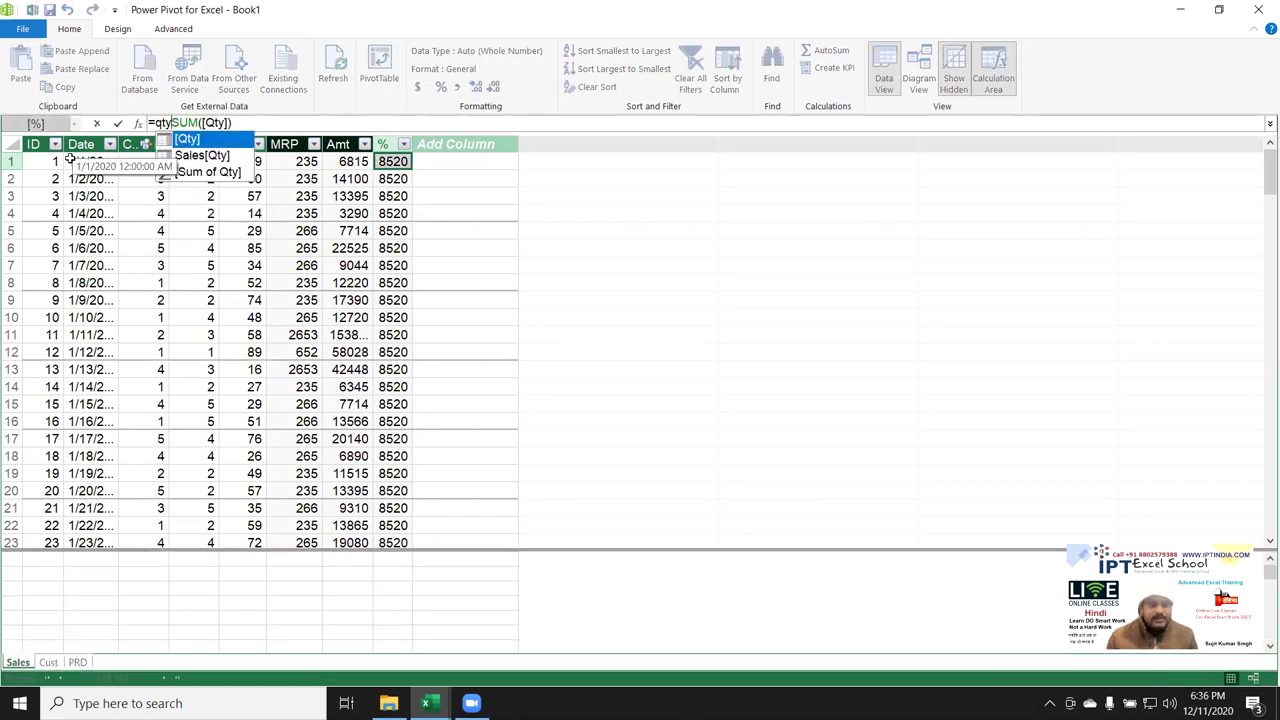
key("Tab")
type("/")
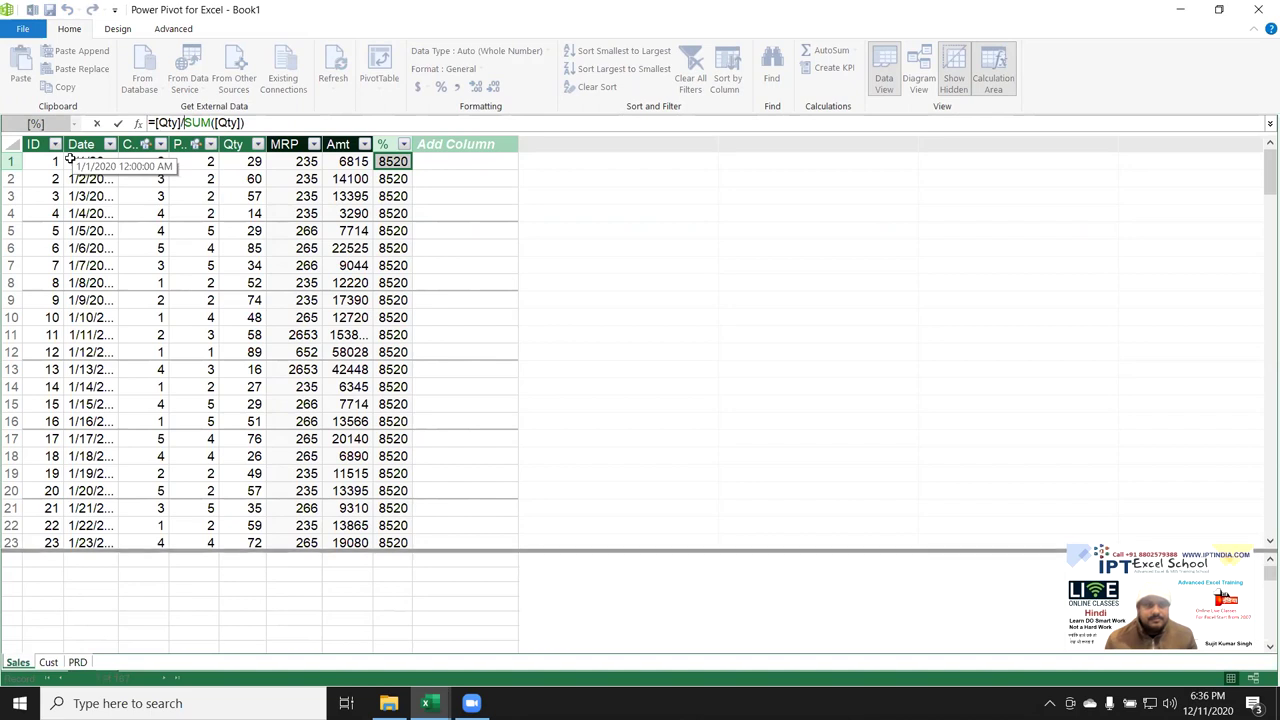
key("Return")
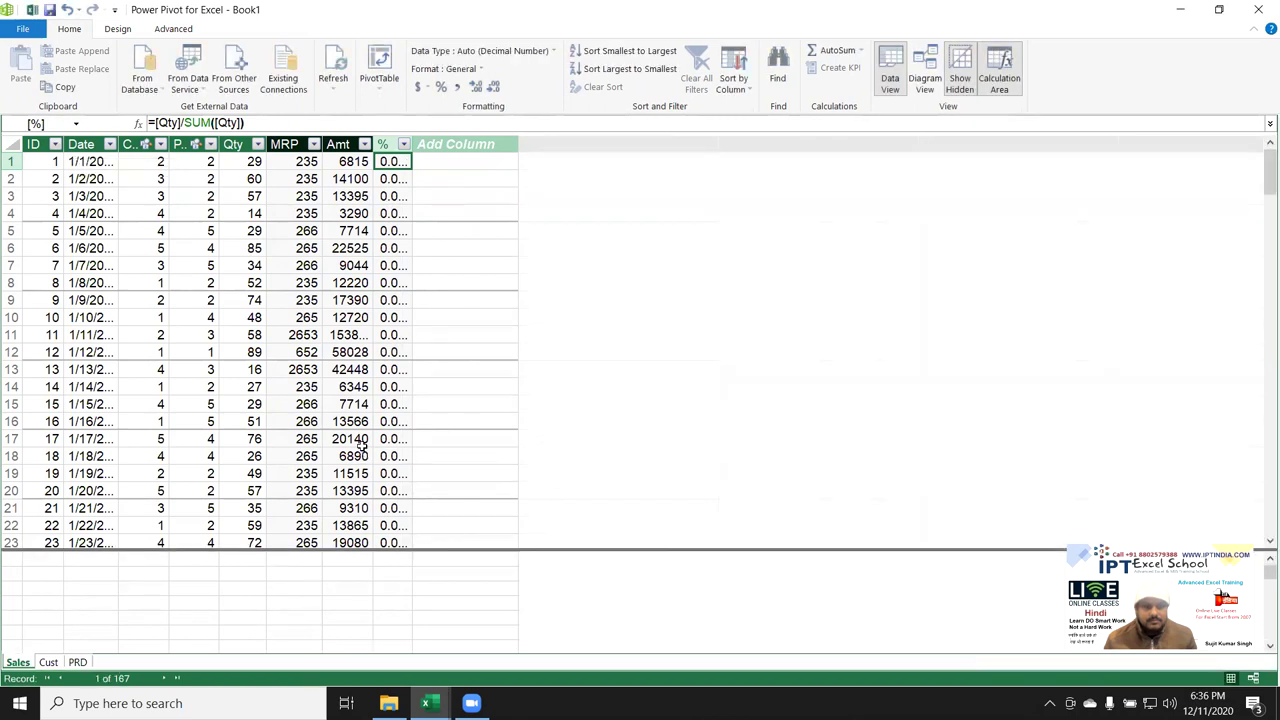
Check the resulting small decimal % values in rows 15, 2 and 1, and the Amt column
left_click(392, 404)
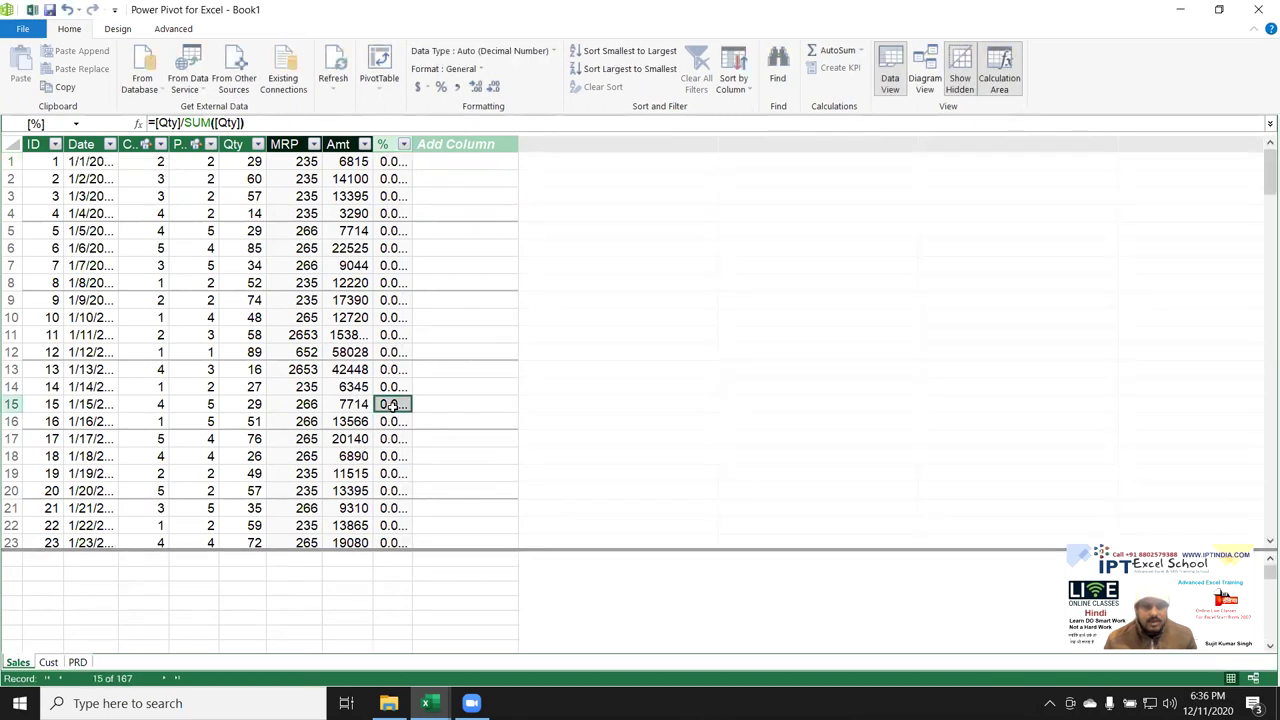
left_click(390, 177)
left_click(390, 163)
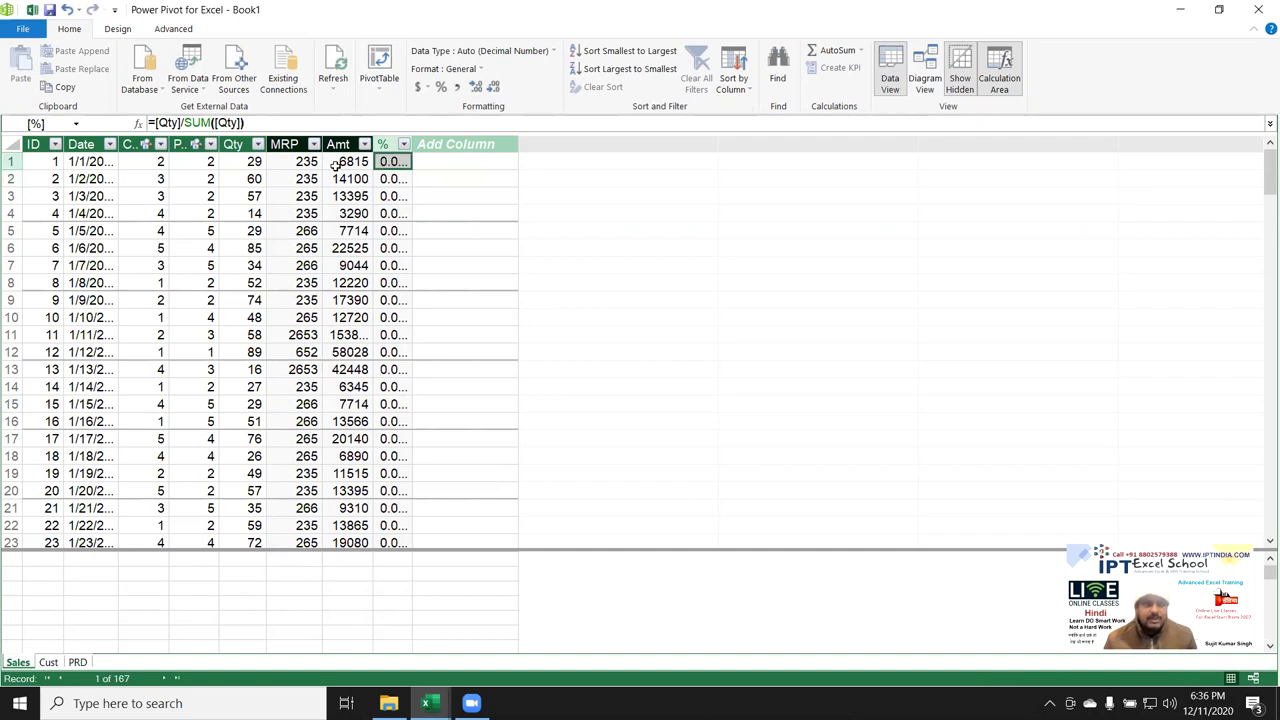
left_click(330, 177)
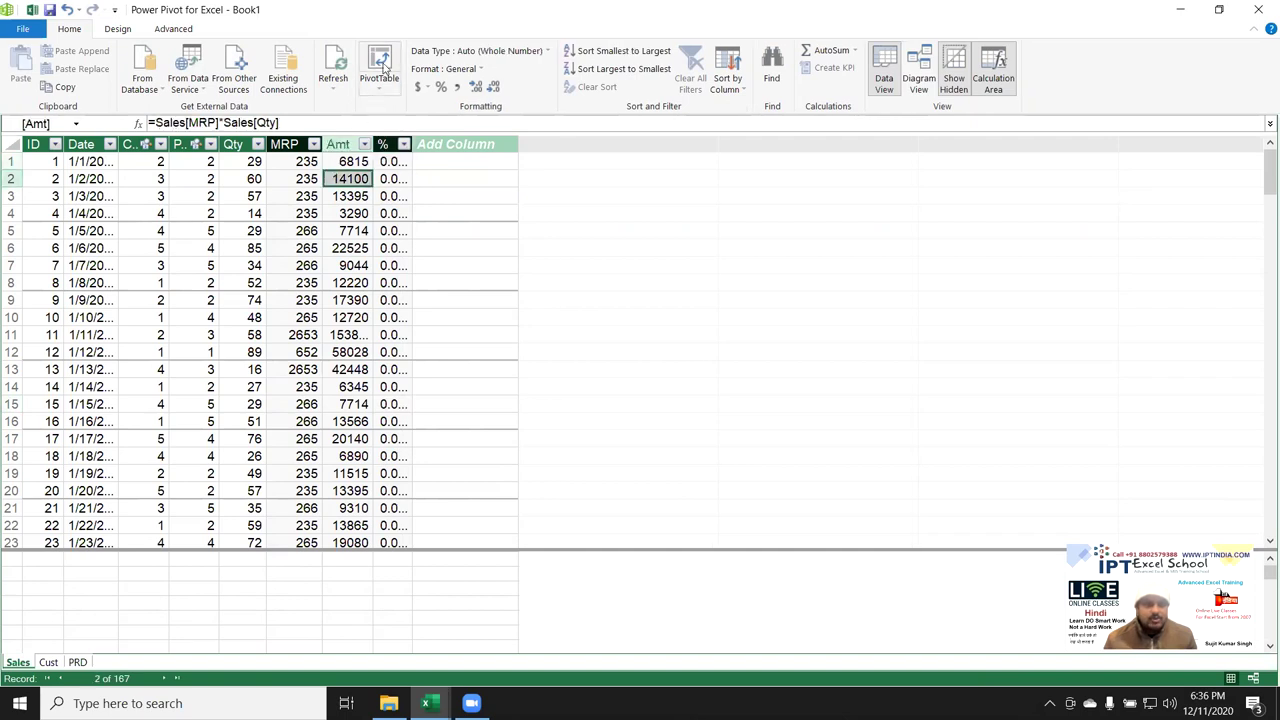
Create a data-model PivotTable on a new sheet with Amt and % in Values
left_click(383, 65)
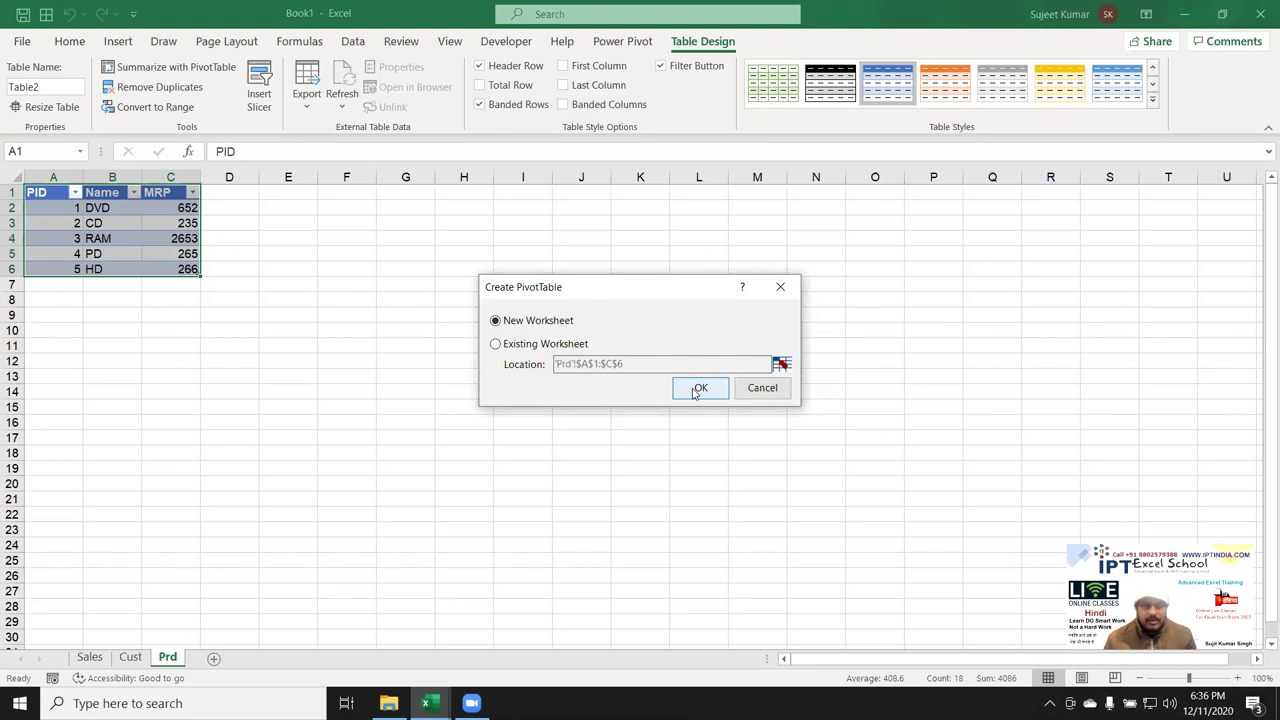
left_click(697, 391)
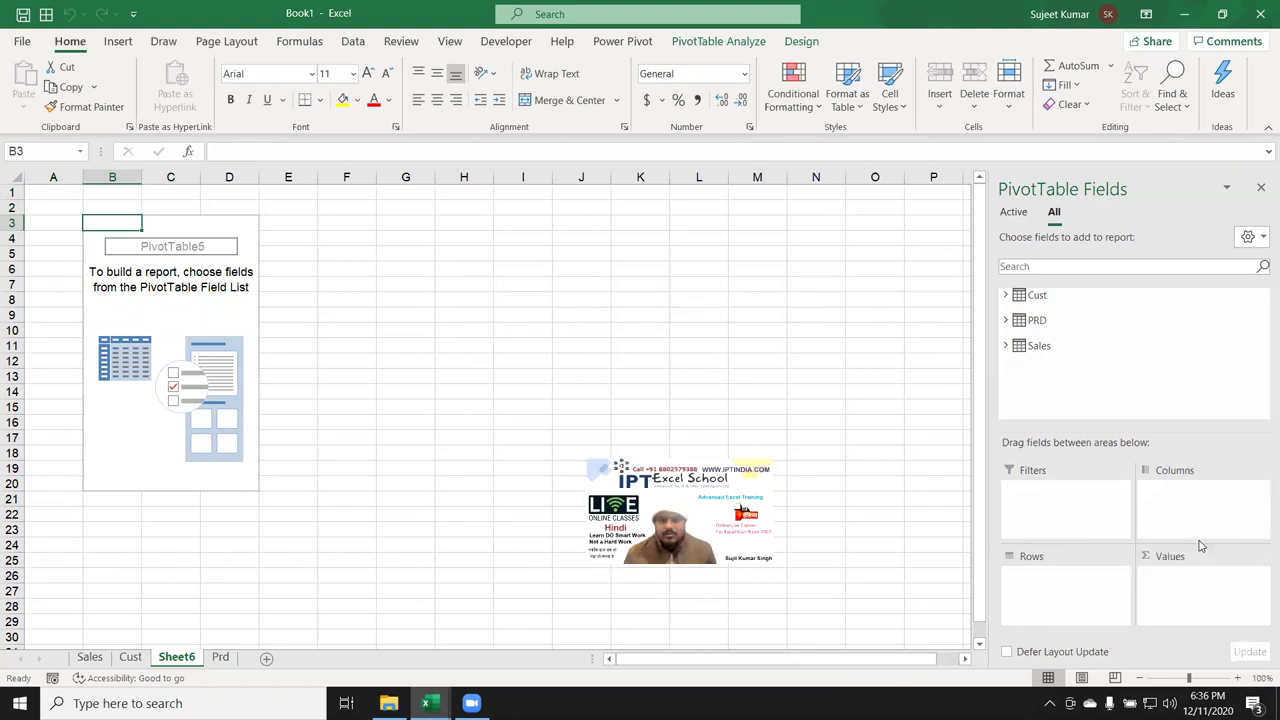
left_click(1005, 345)
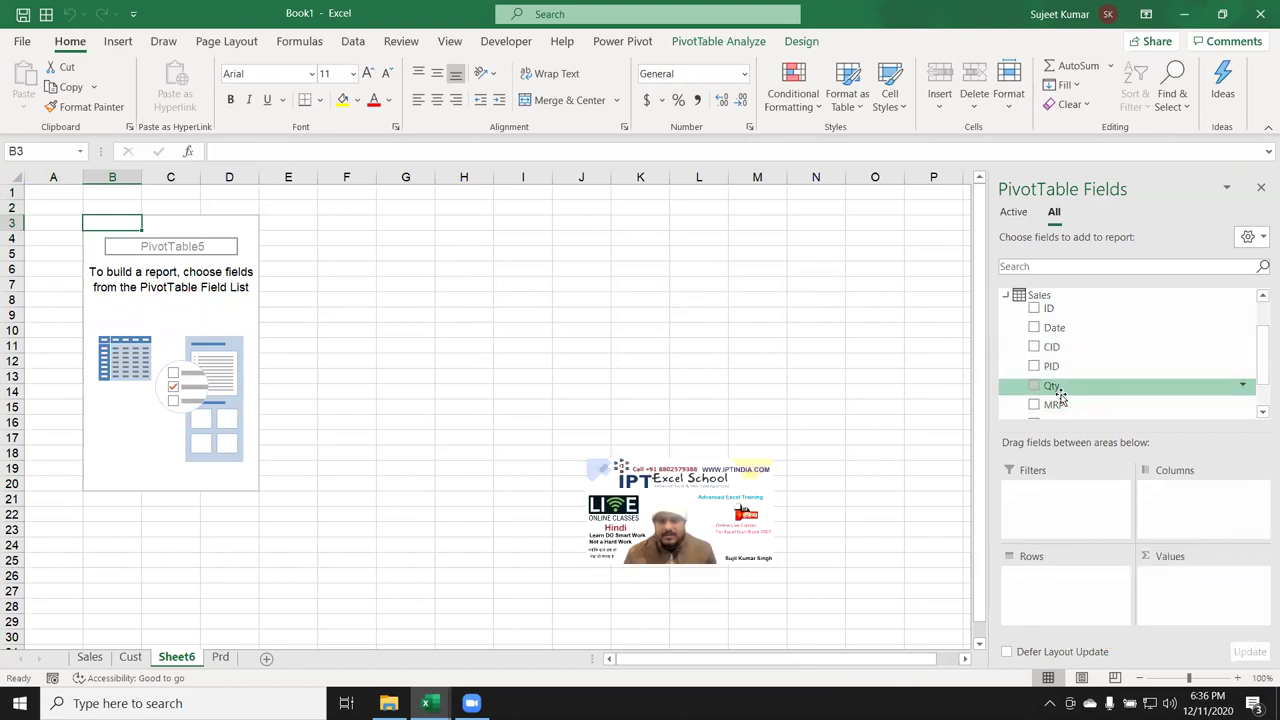
scroll(1063, 400, "down", 1)
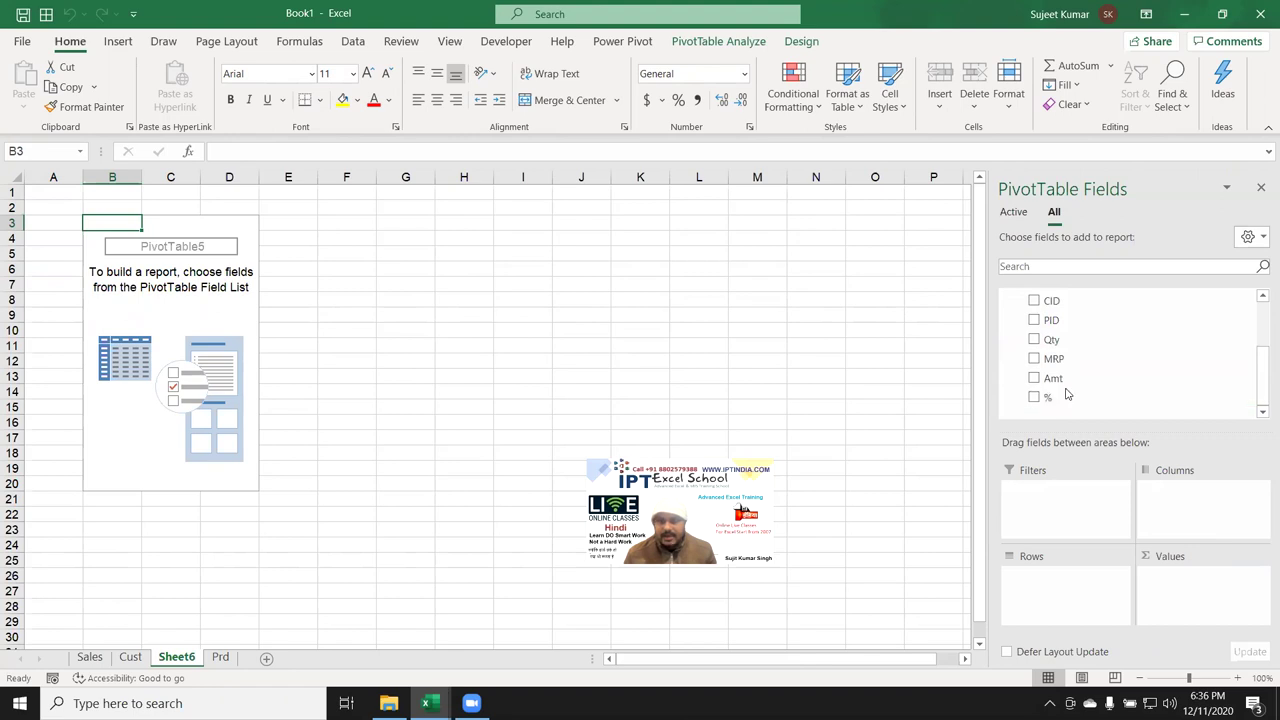
left_click_drag(1063, 380, 1182, 566)
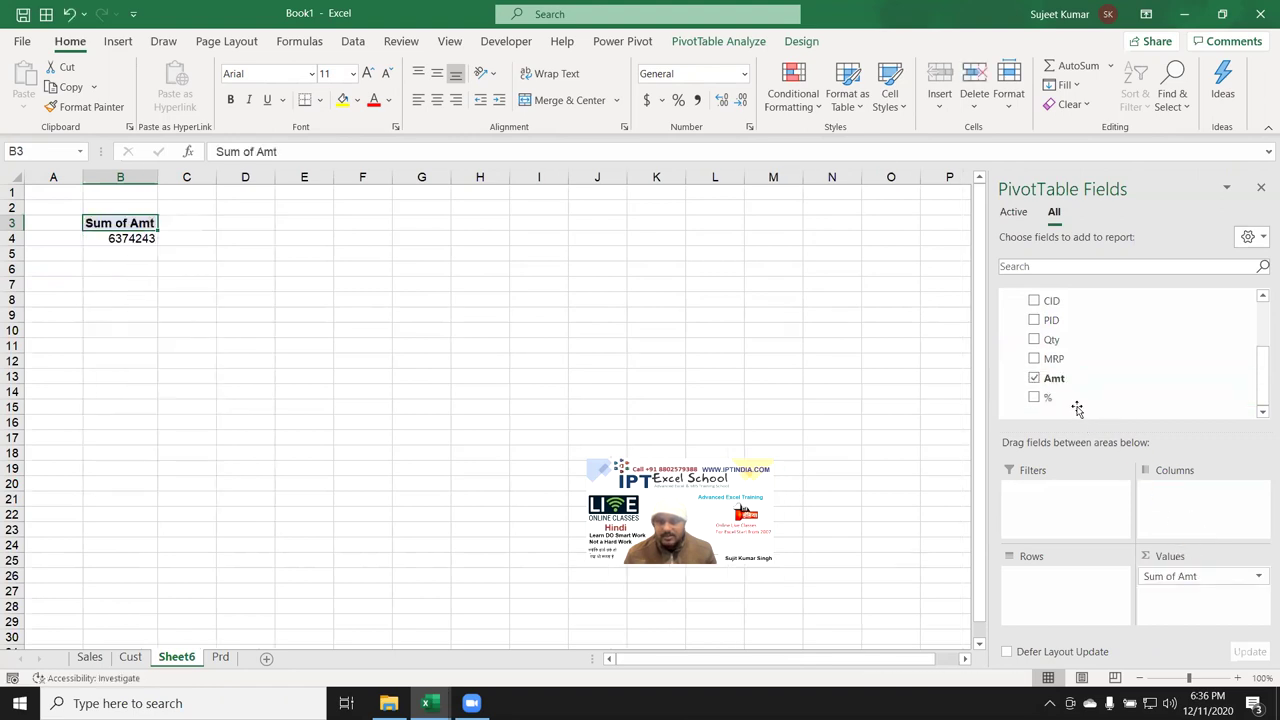
mouse_move(1048, 397)
left_mouse_down()
mouse_move(1212, 617)
mouse_move(1193, 600)
left_mouse_up()
Summarize the % value field as Average and select the result in C4
left_click(1190, 597)
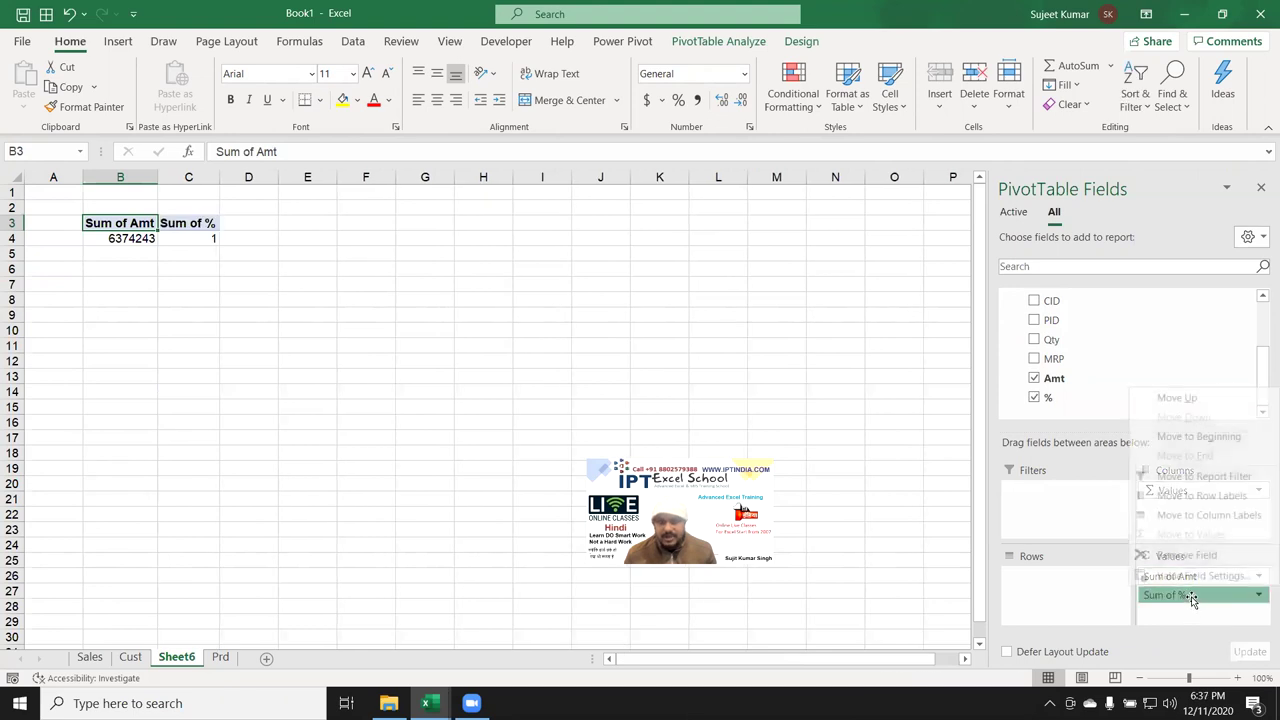
left_click(1183, 577)
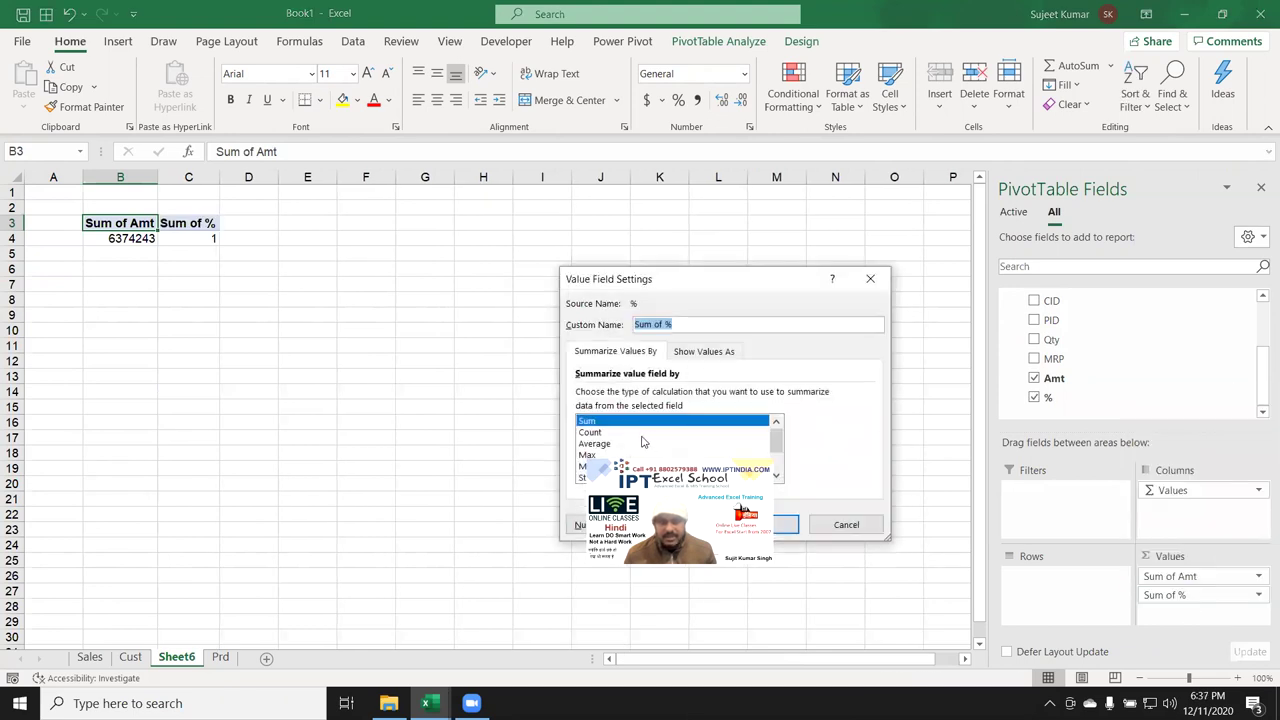
left_click(598, 434)
left_click(598, 445)
left_click(786, 524)
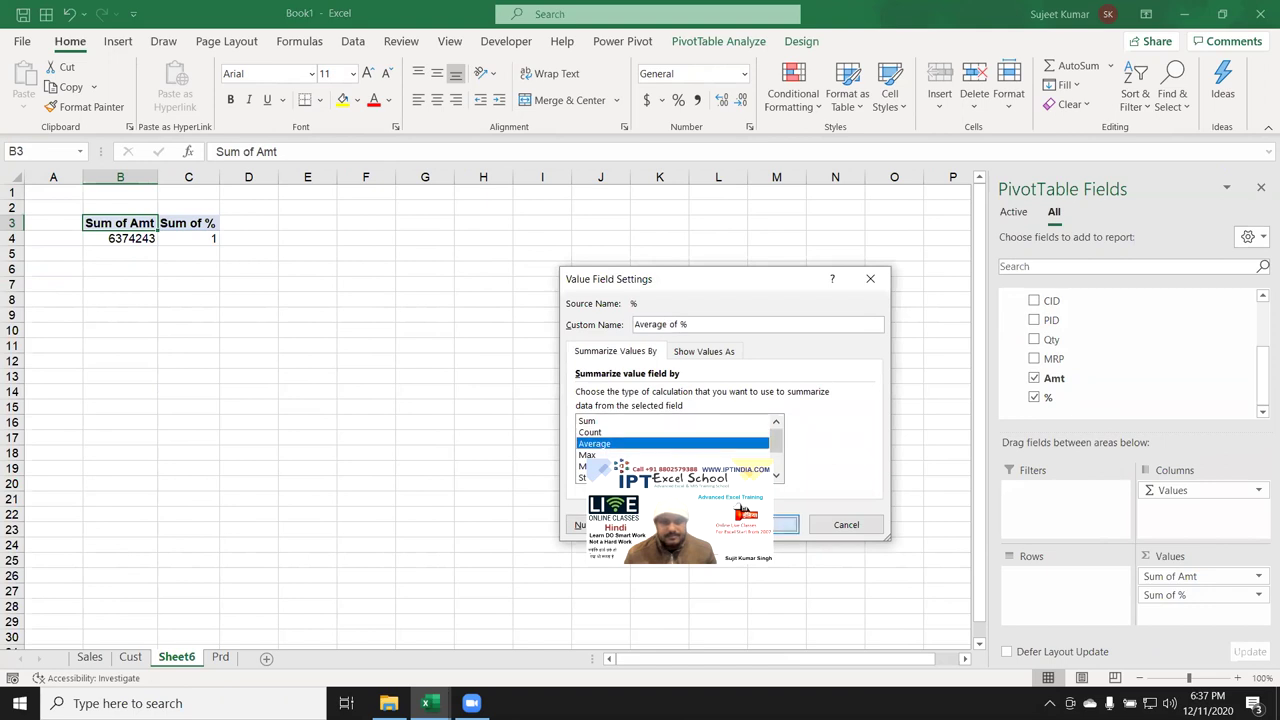
left_click(205, 238)
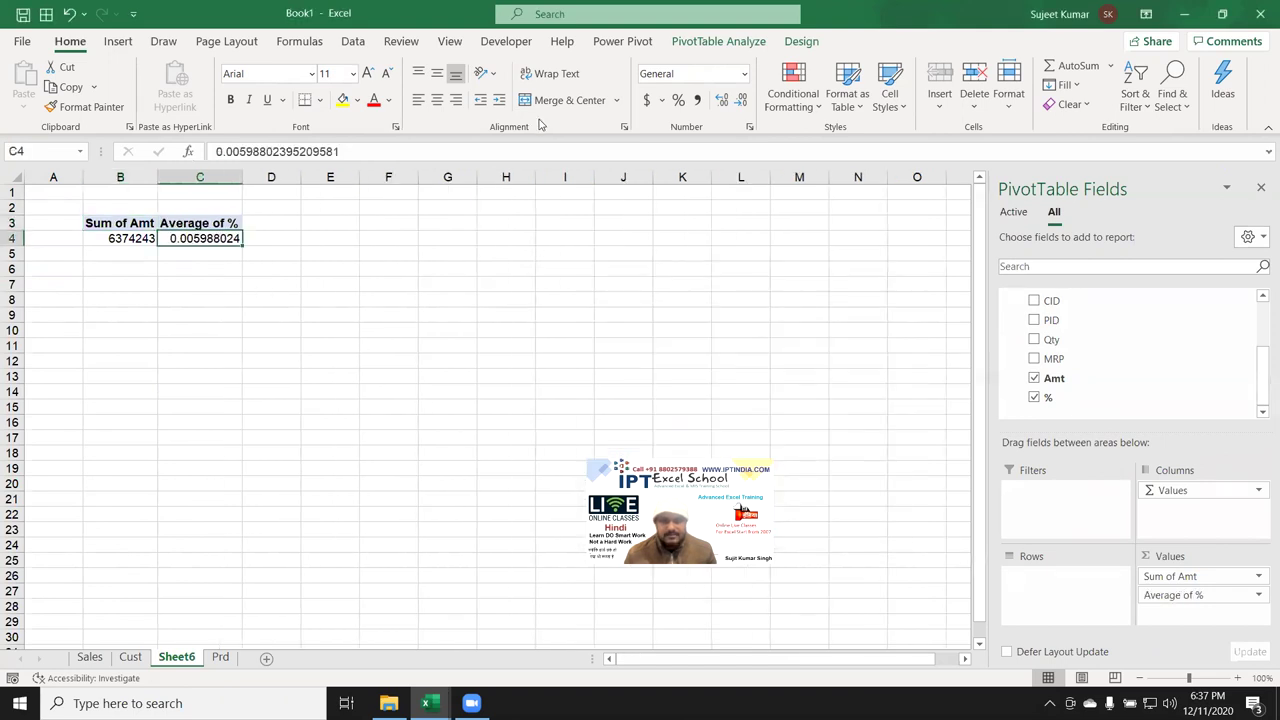
Format Average of % as a percentage with two decimal places
left_click(679, 101)
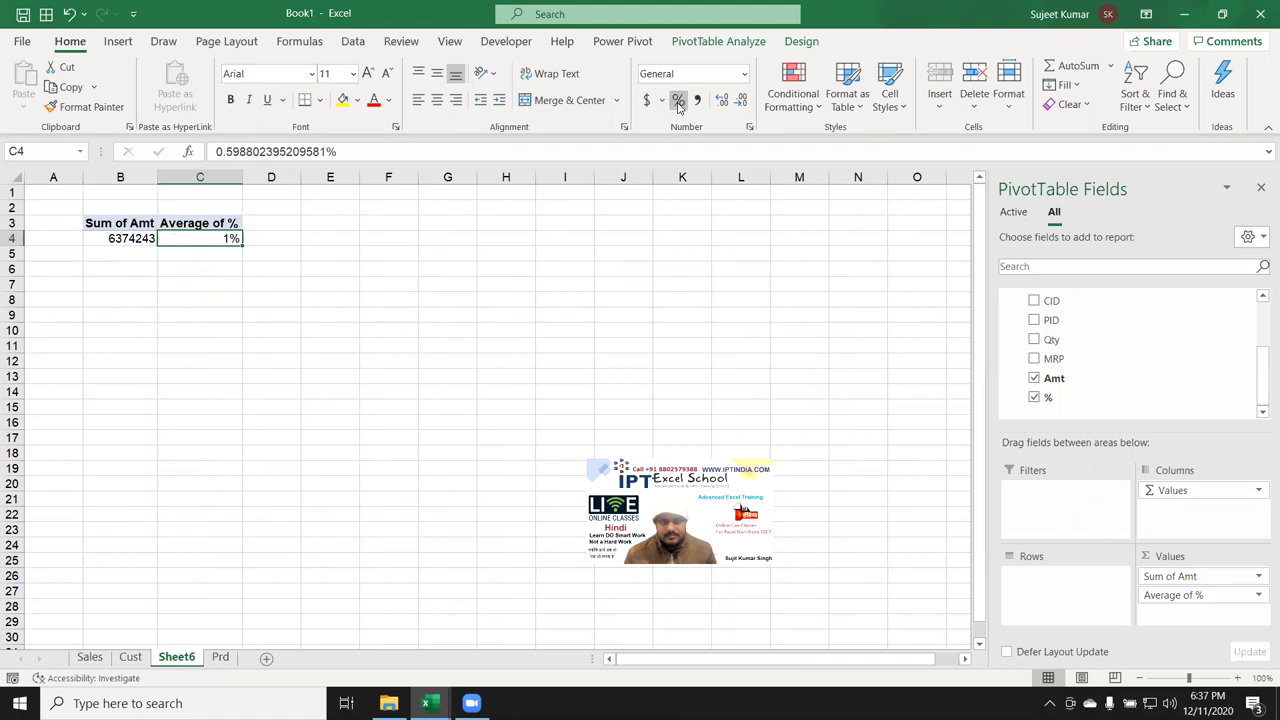
left_click(716, 104)
left_click(716, 104)
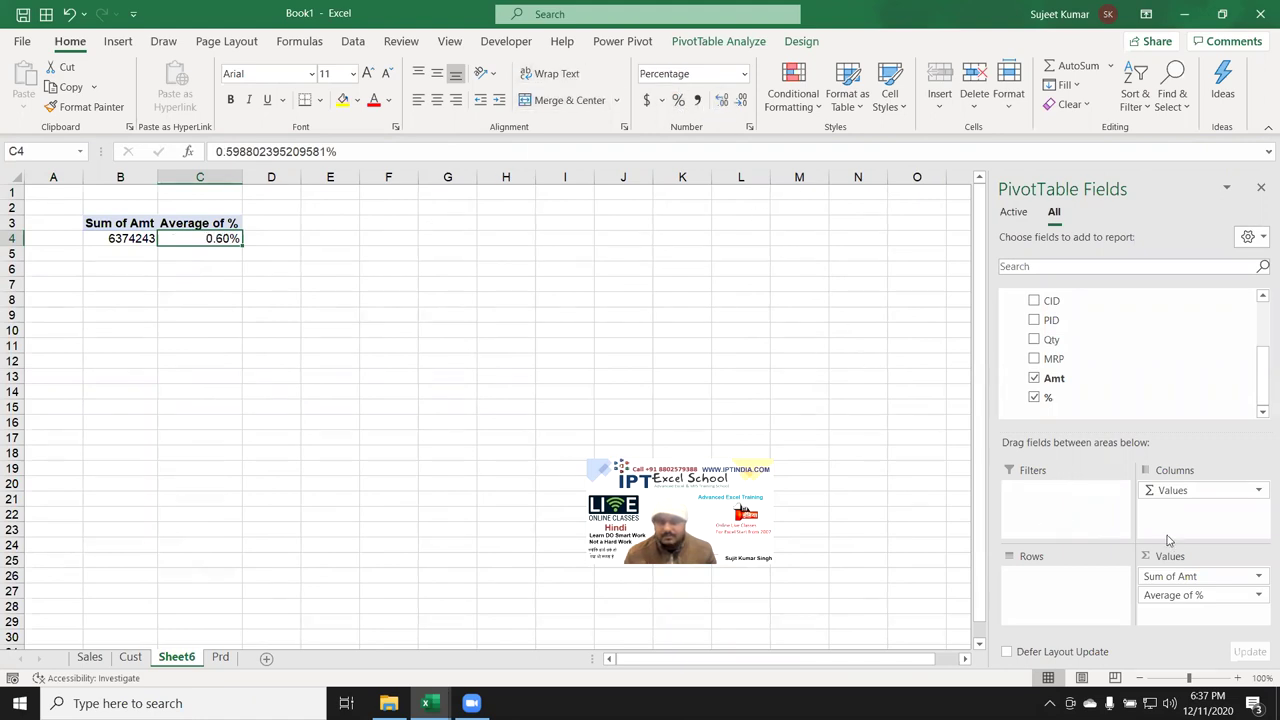
Add the PRD table's product Name field to the pivot Rows
scroll(1094, 376, "up", 3)
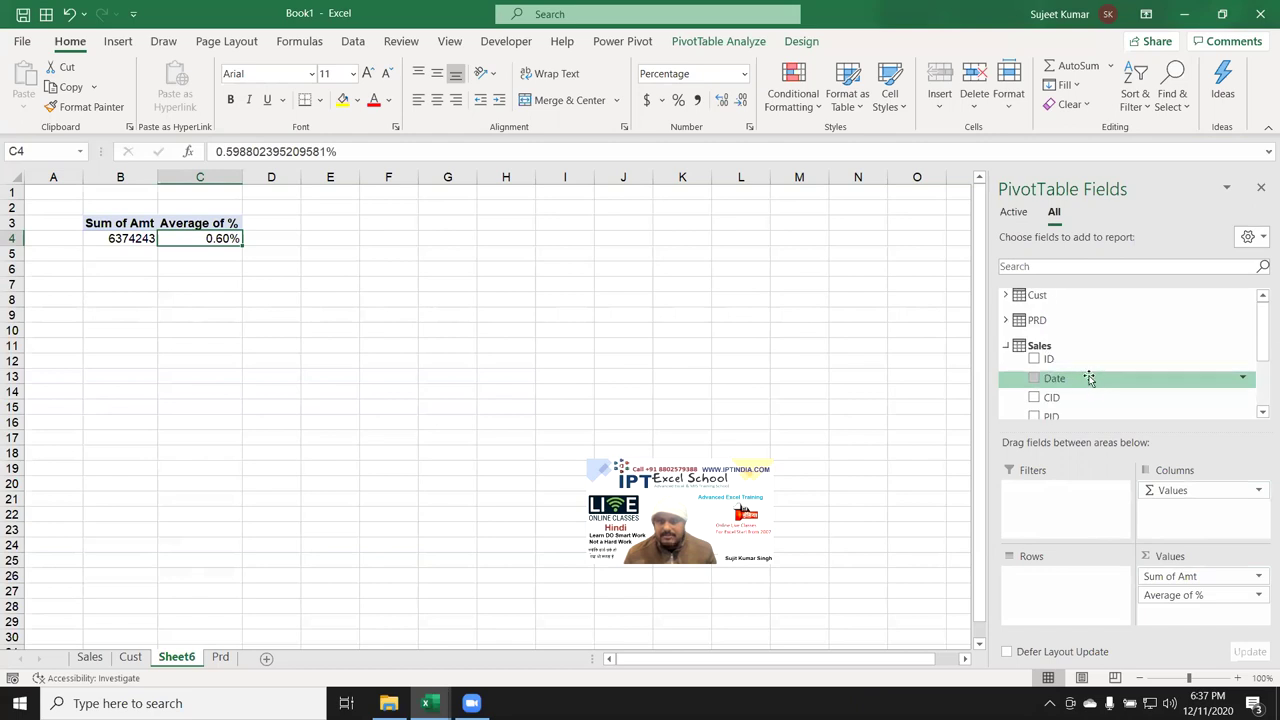
left_click(1006, 320)
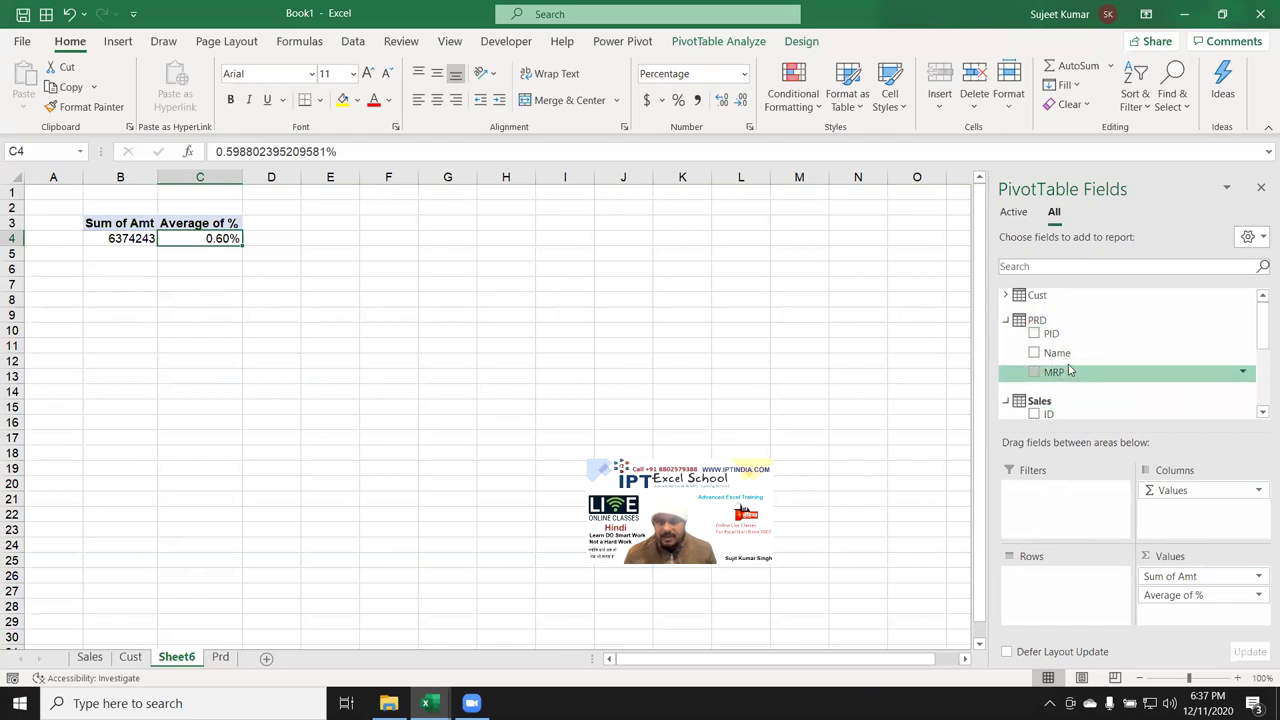
left_click_drag(1057, 353, 1070, 595)
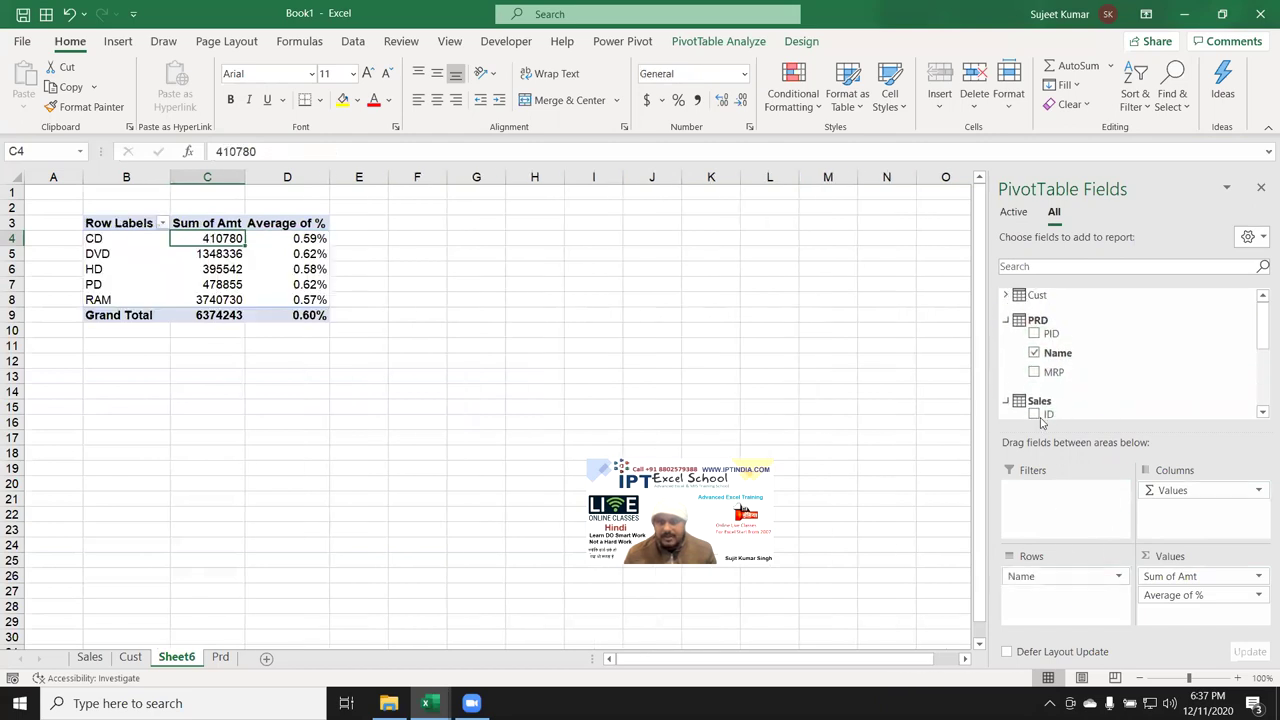
left_click(1006, 295)
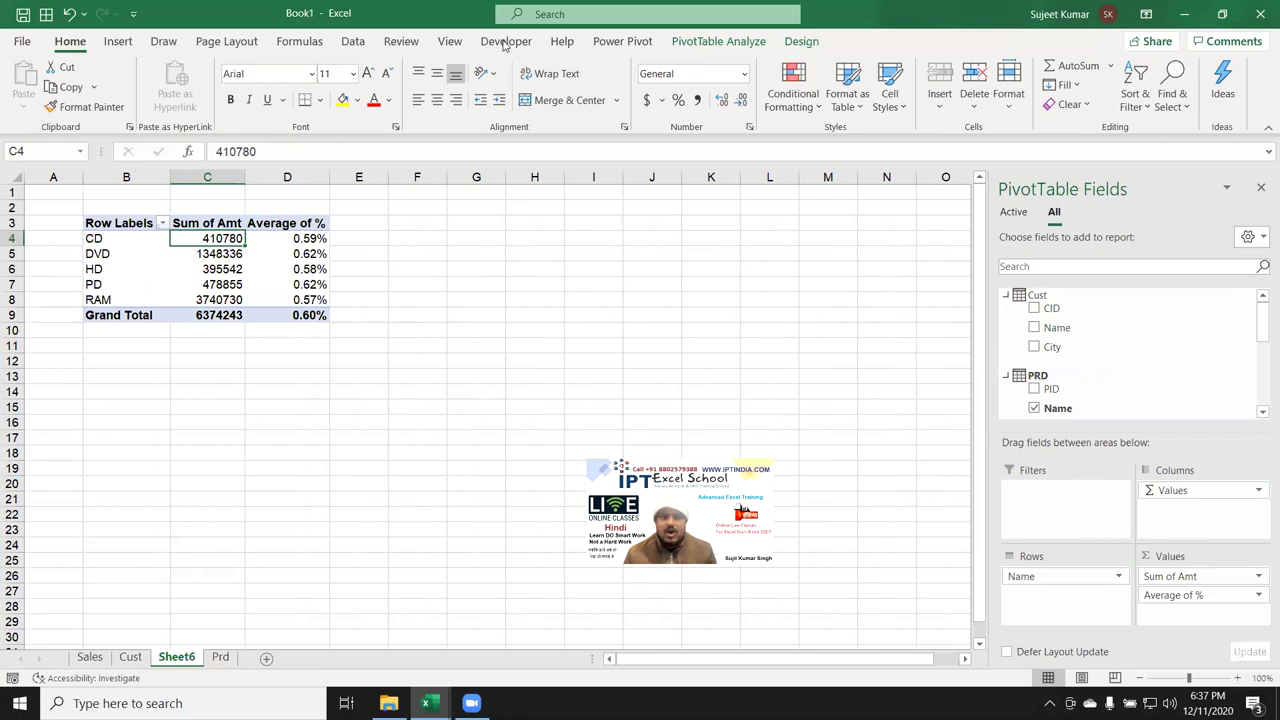
left_click(717, 43)
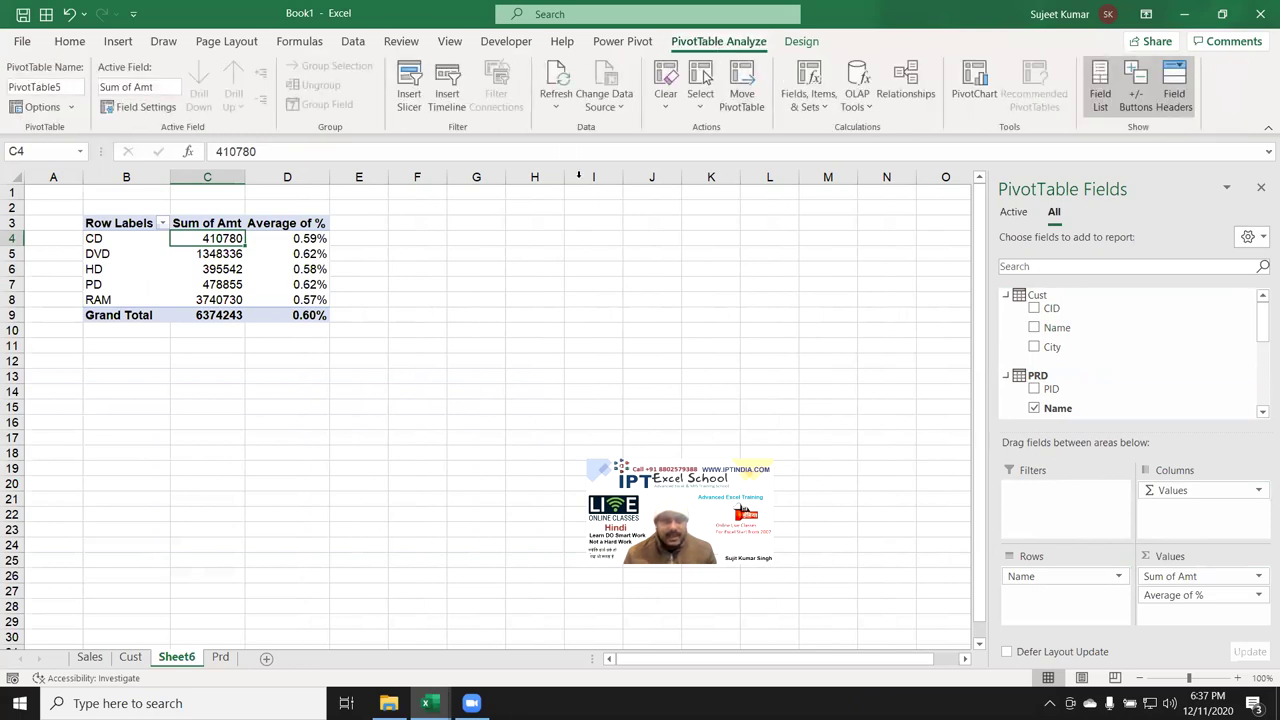
Insert slicers for product Name and the Cust table's City and Name fields
left_click(409, 85)
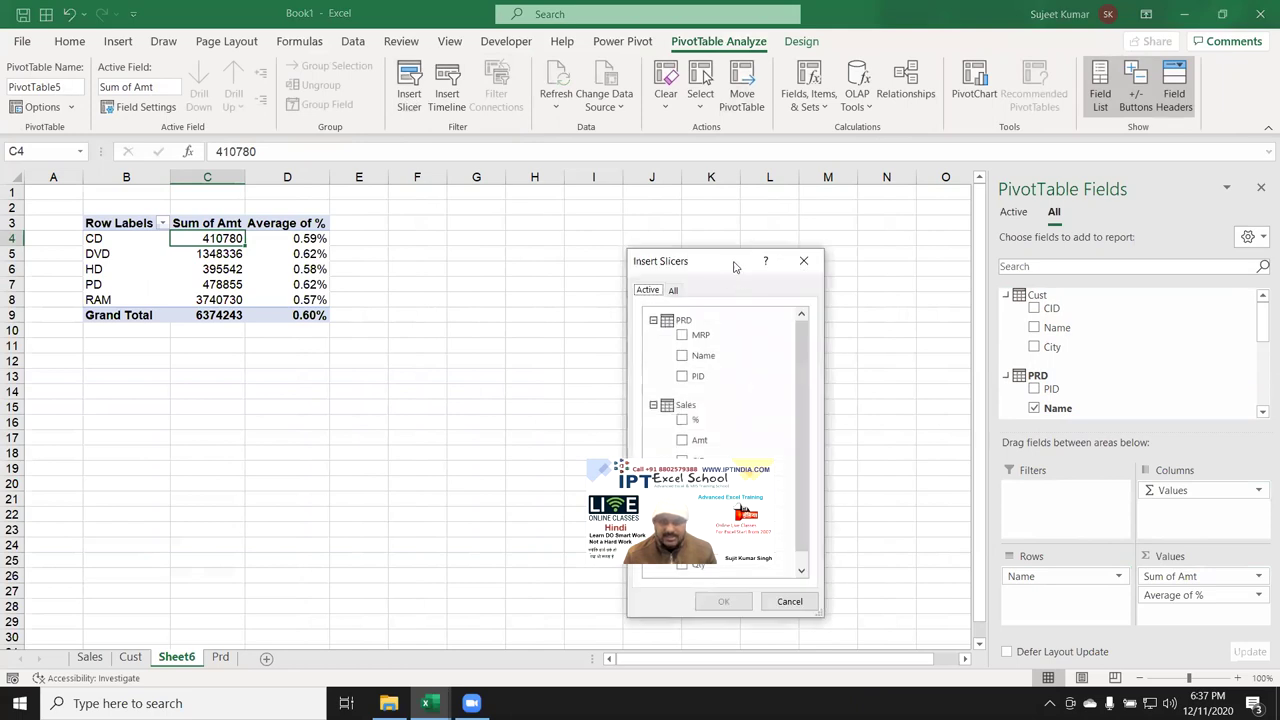
left_click_drag(730, 263, 837, 108)
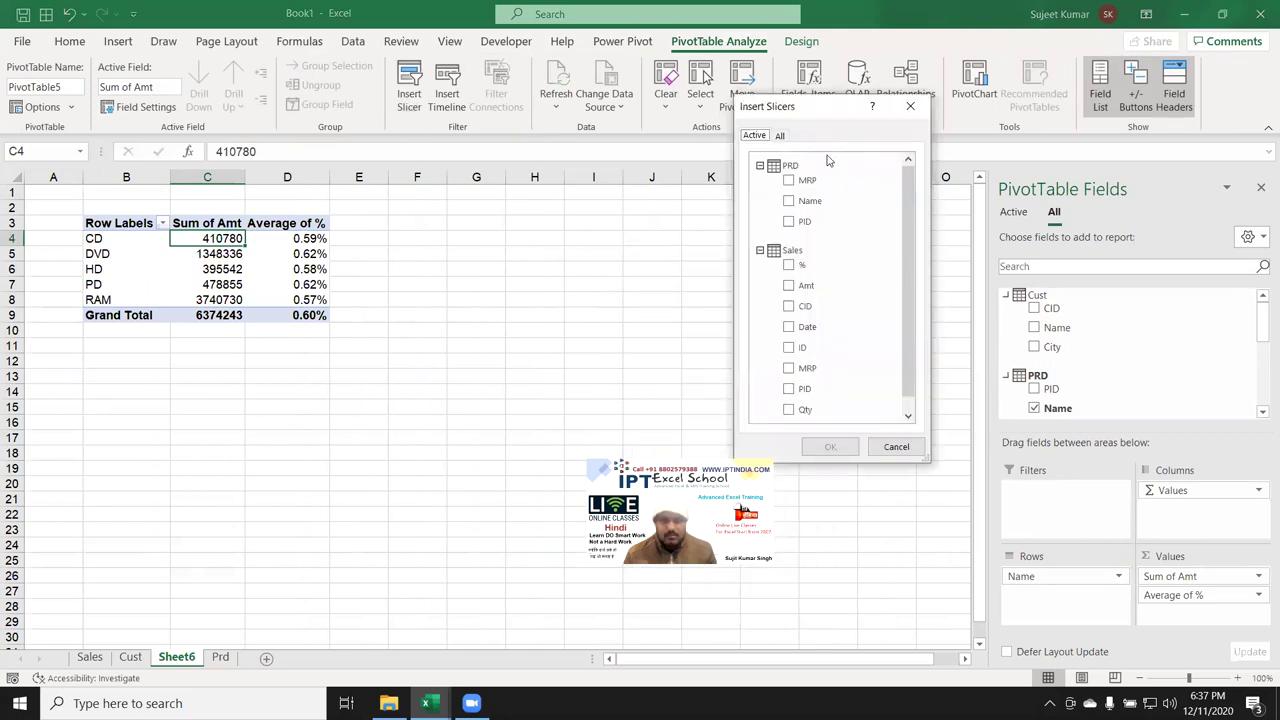
left_click(790, 201)
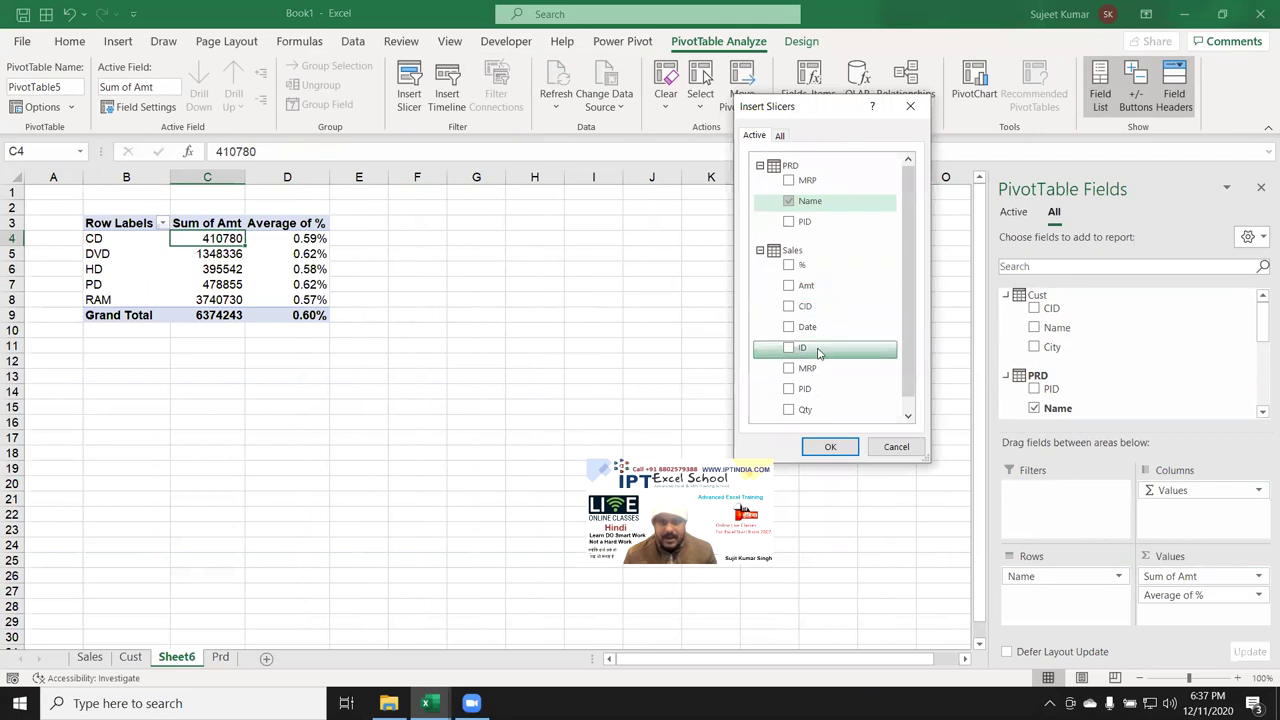
scroll(790, 350, "down", 1)
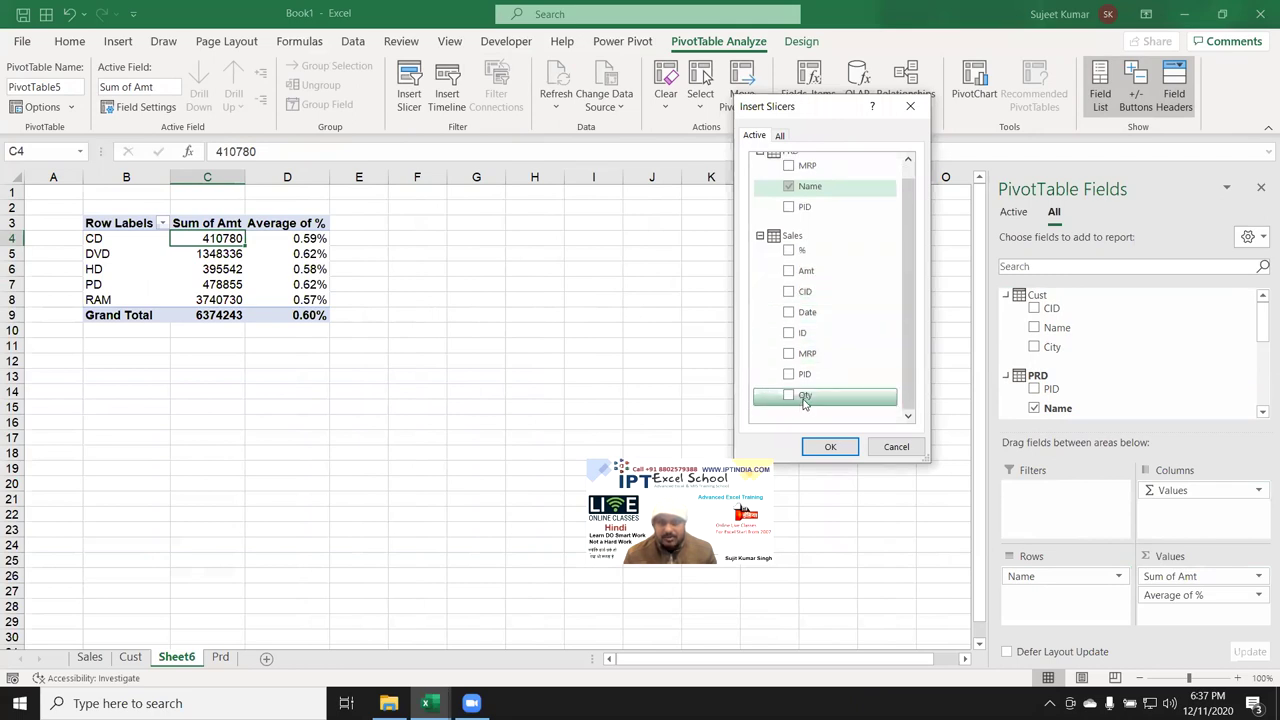
scroll(795, 330, "up", 1)
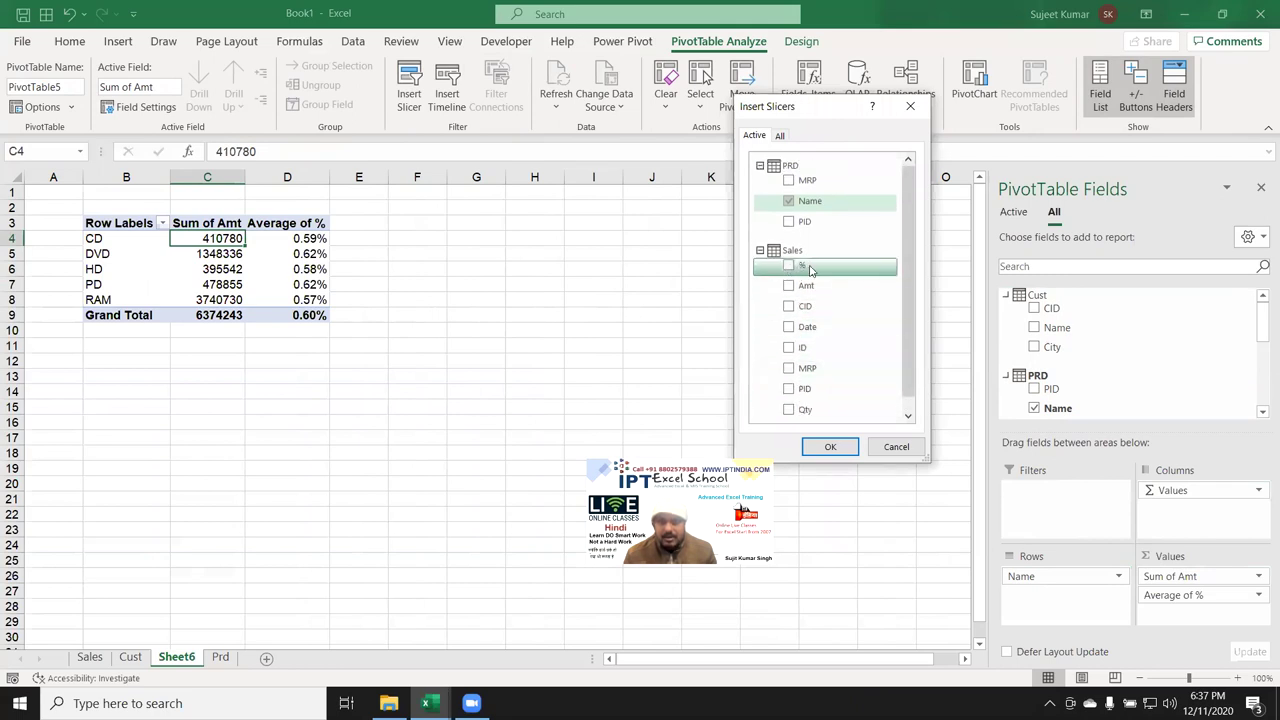
left_click(781, 137)
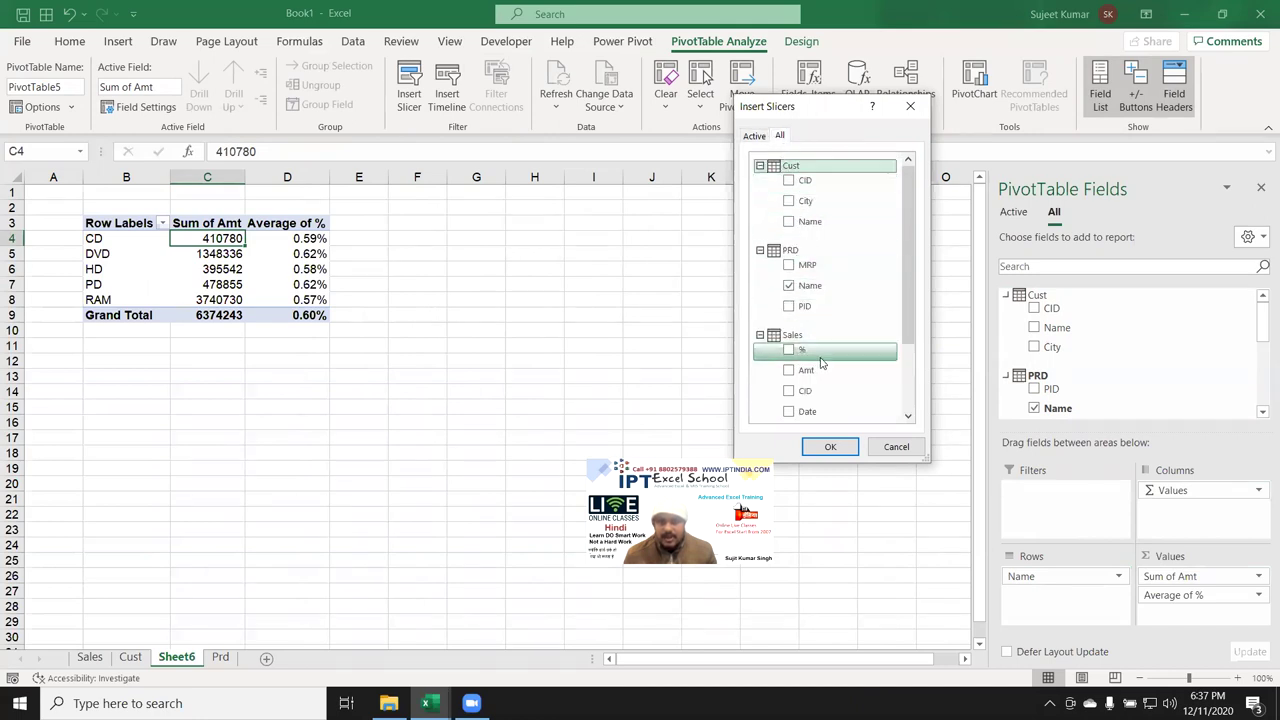
scroll(818, 395, "down", 3)
scroll(818, 405, "up", 3)
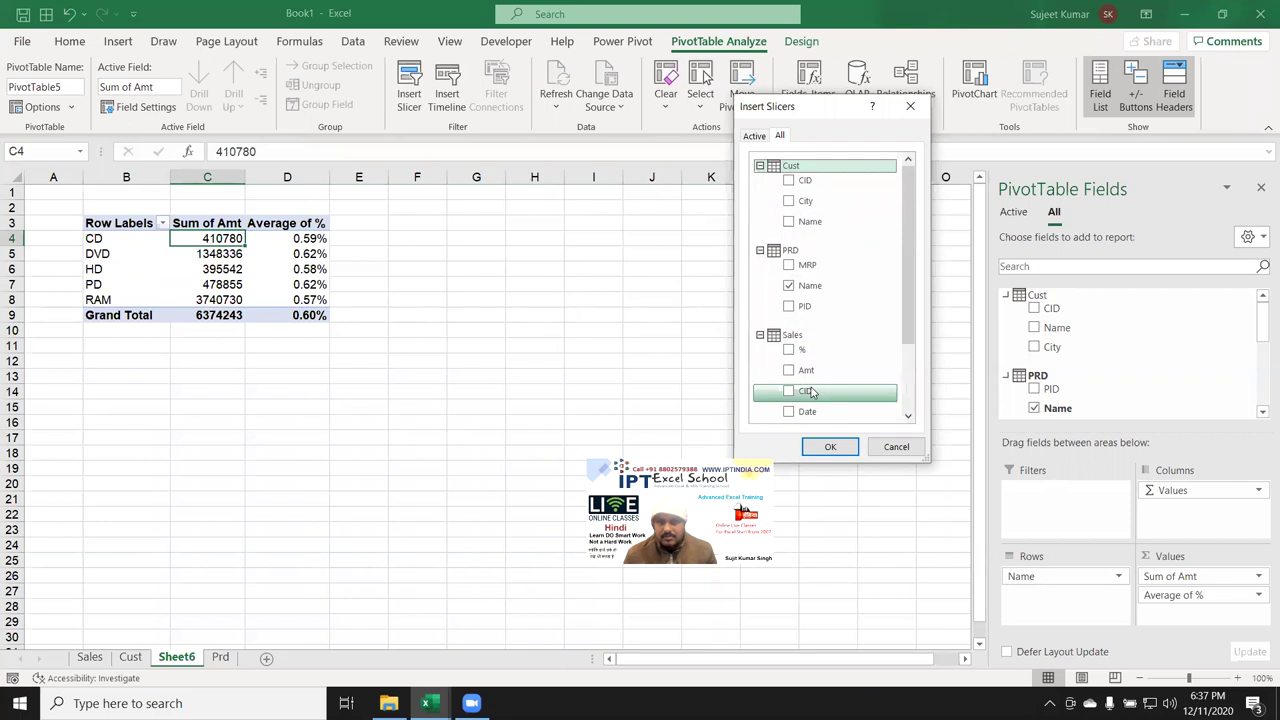
left_click(789, 221)
left_click(788, 201)
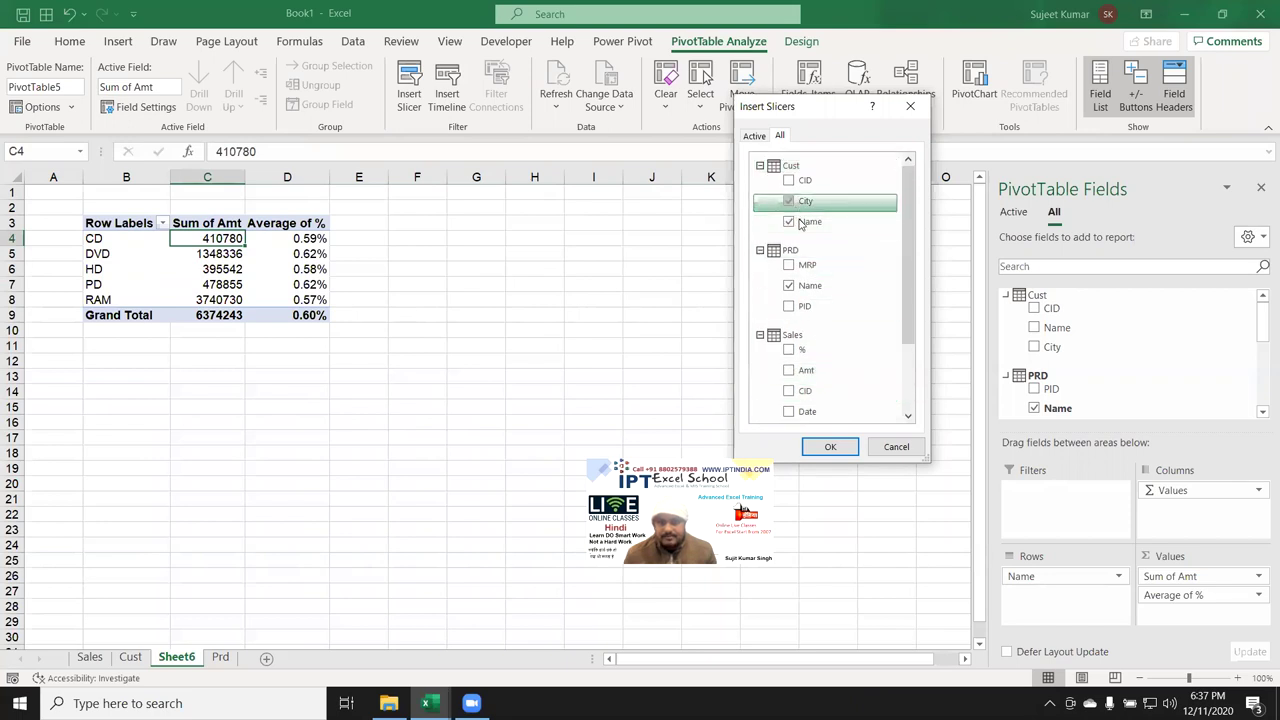
left_click(826, 449)
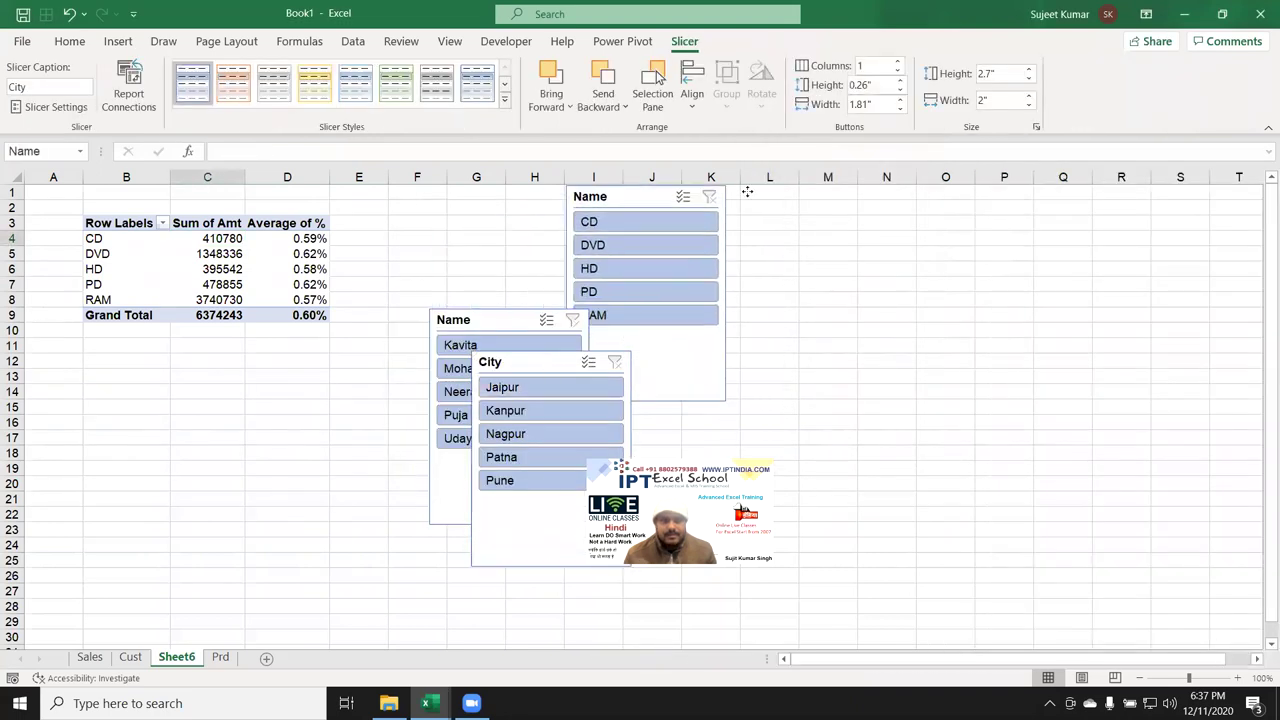
Arrange the product Name, customer Name and City slicers in a row beside the pivot
left_click_drag(747, 191, 829, 200)
mouse_move(468, 317)
left_mouse_down()
mouse_move(673, 207)
mouse_move(660, 203)
left_mouse_up()
left_click_drag(540, 363, 523, 193)
left_click(292, 437)
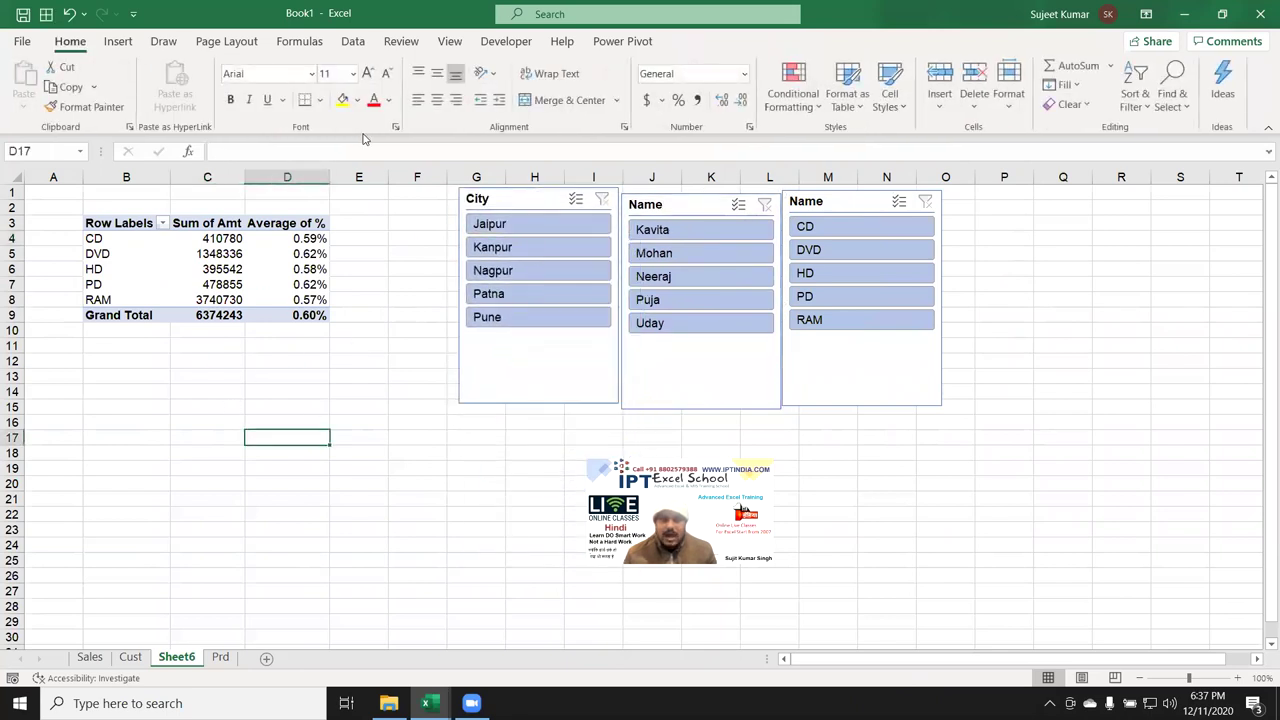
Insert a Date timeline and place it below the pivot table
left_click(253, 256)
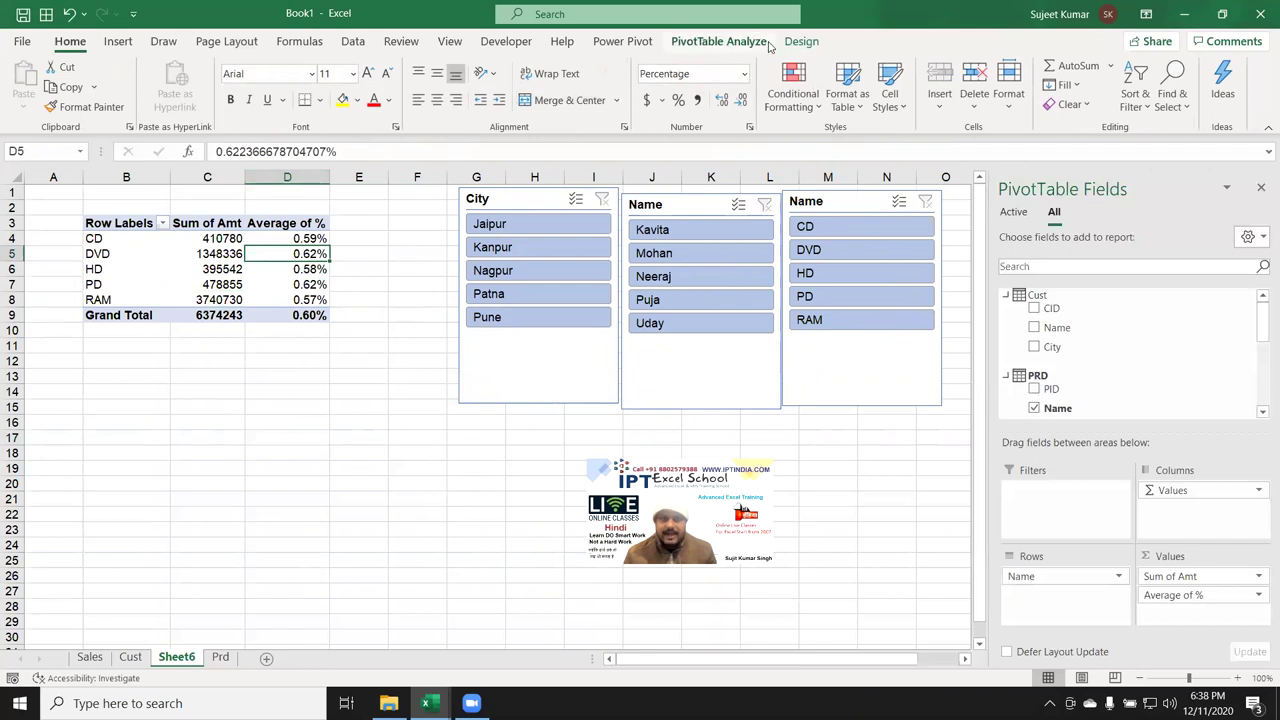
left_click(712, 46)
left_click(447, 95)
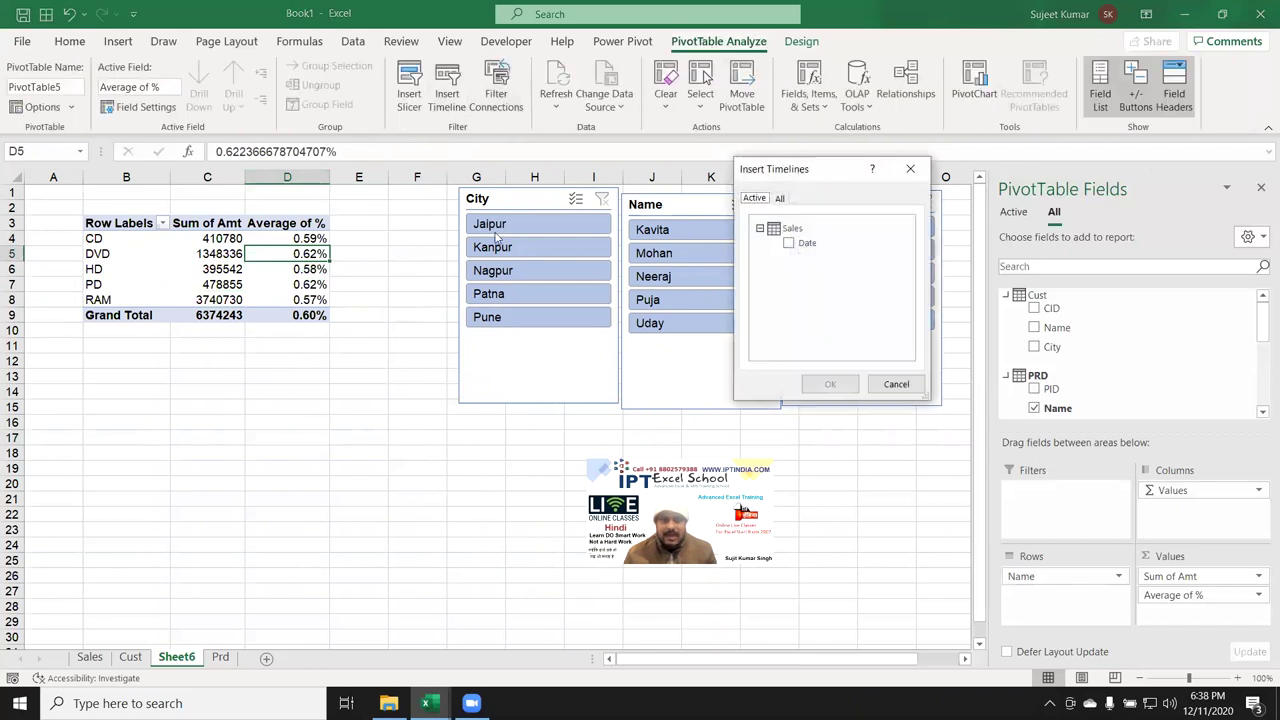
left_click(788, 243)
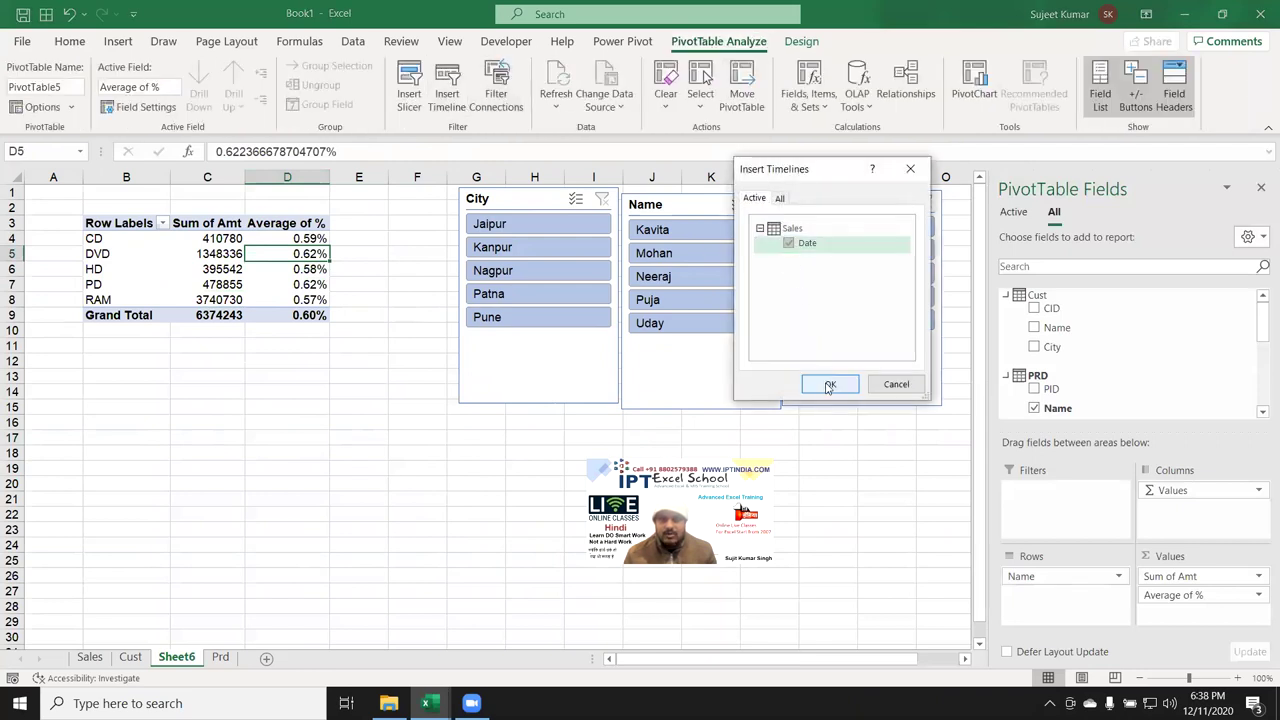
left_click(830, 384)
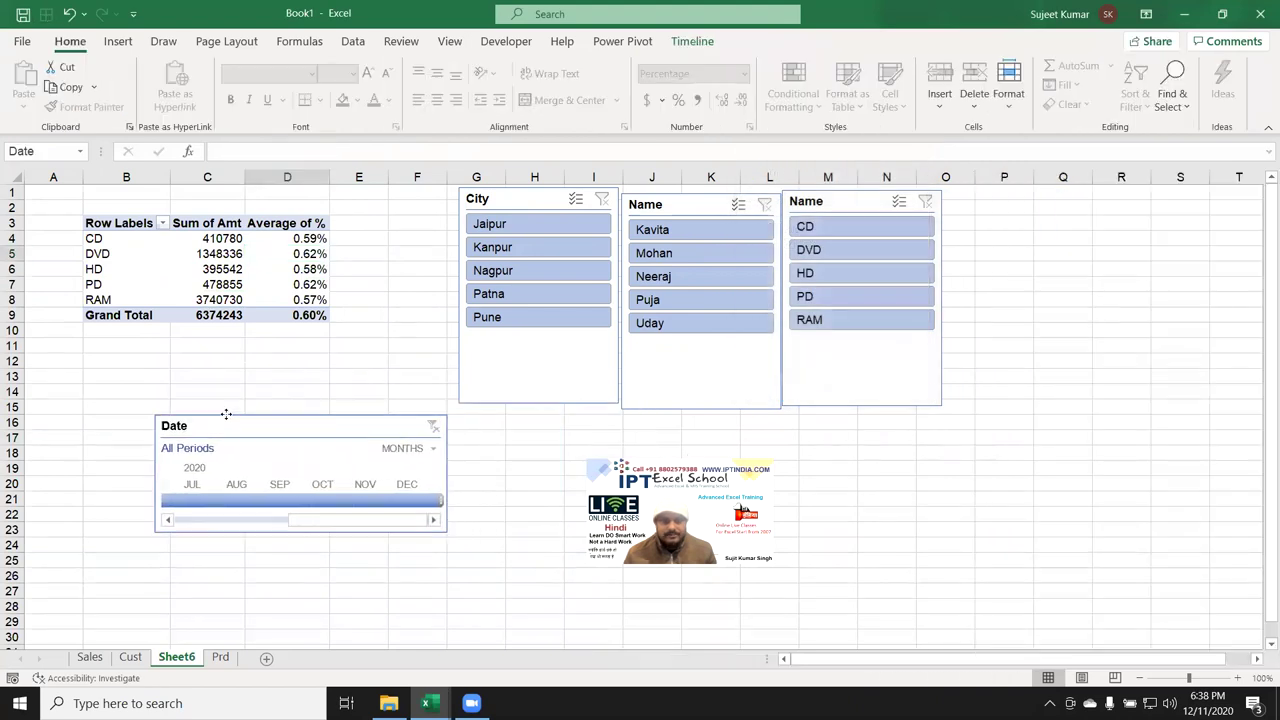
left_click_drag(226, 414, 194, 396)
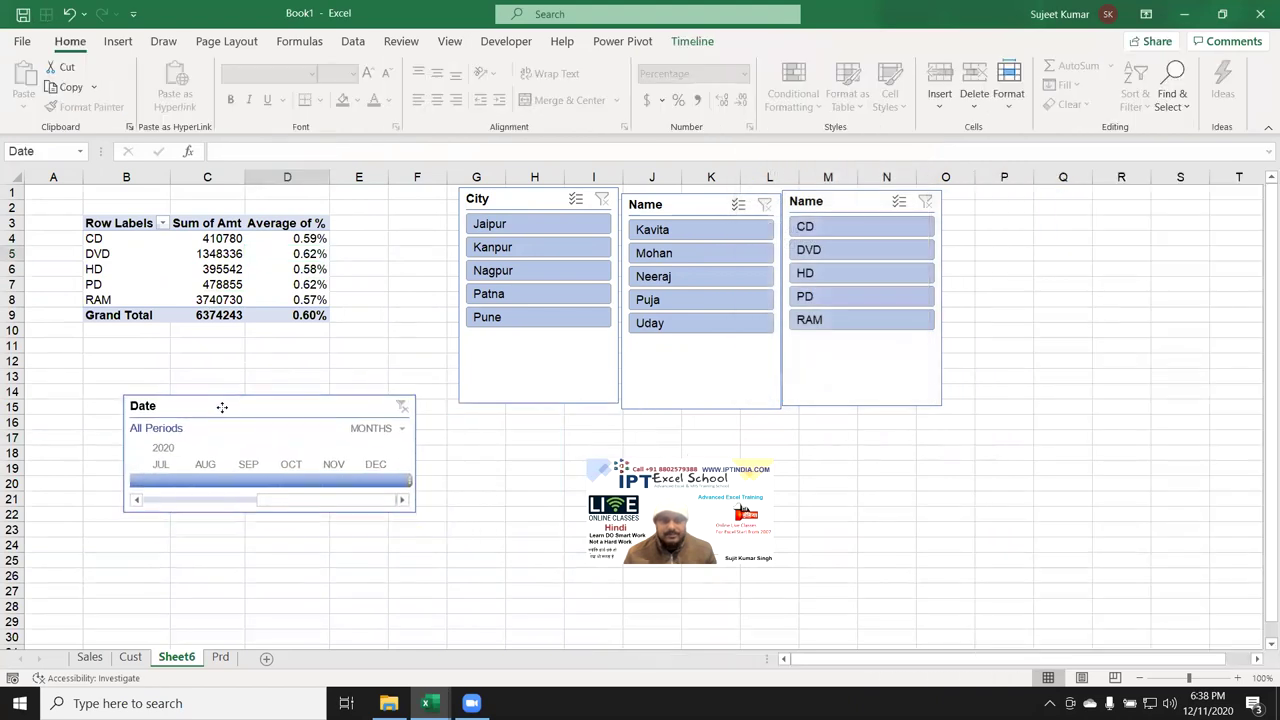
Test the slicers by filtering to Kanpur and one customer, then clear both filters
left_click(565, 247)
left_click(716, 256)
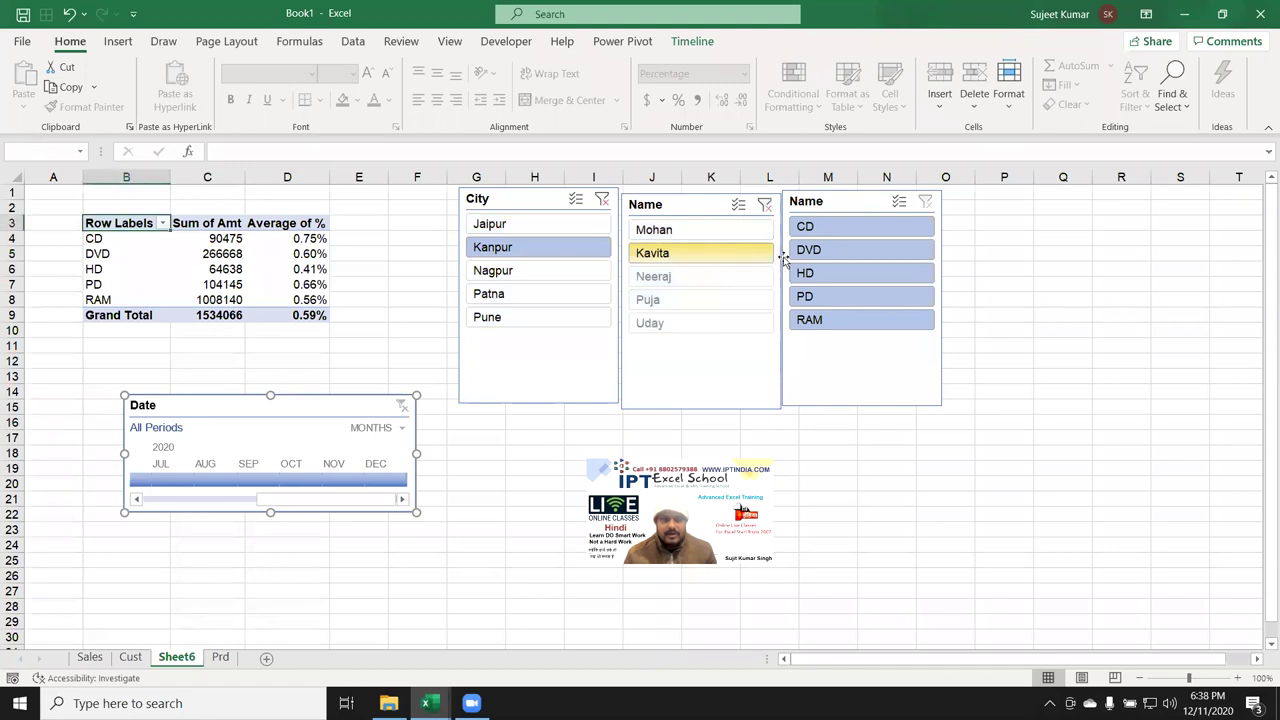
left_click(764, 205)
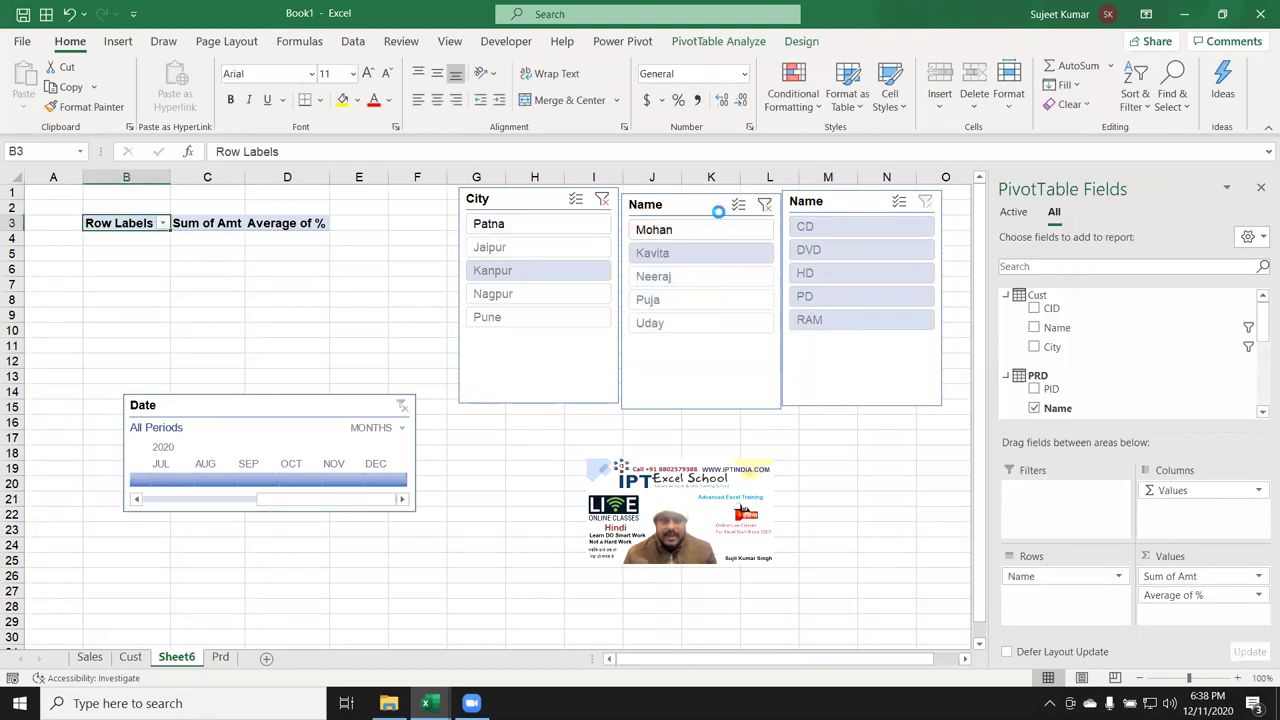
left_click(602, 199)
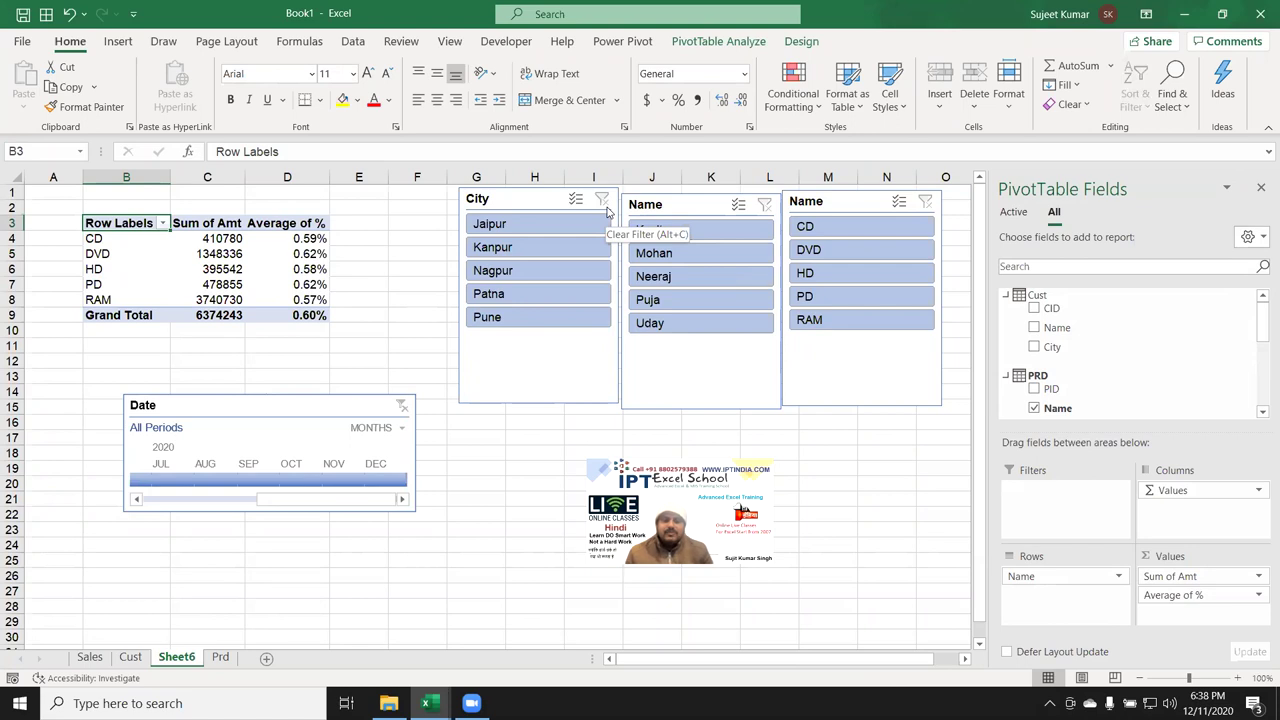
Switch to the Power Pivot window and widen the Amt column to show full values
left_click(428, 703)
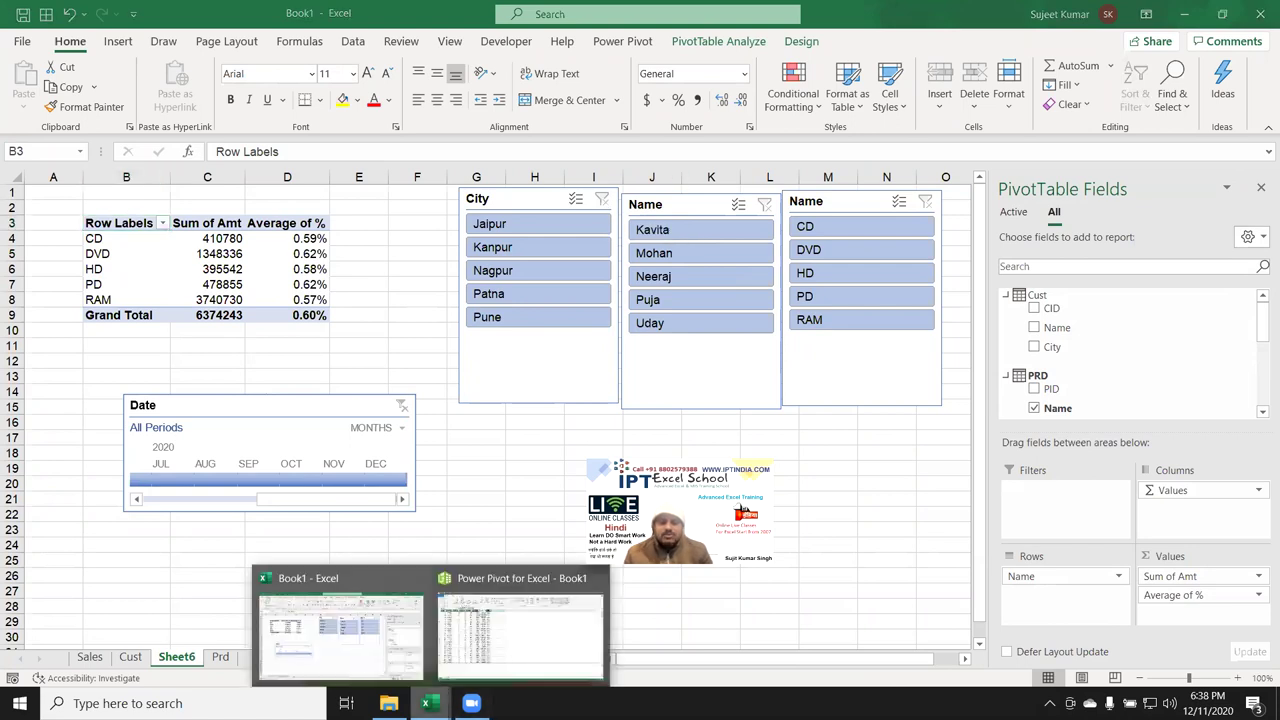
left_click(489, 664)
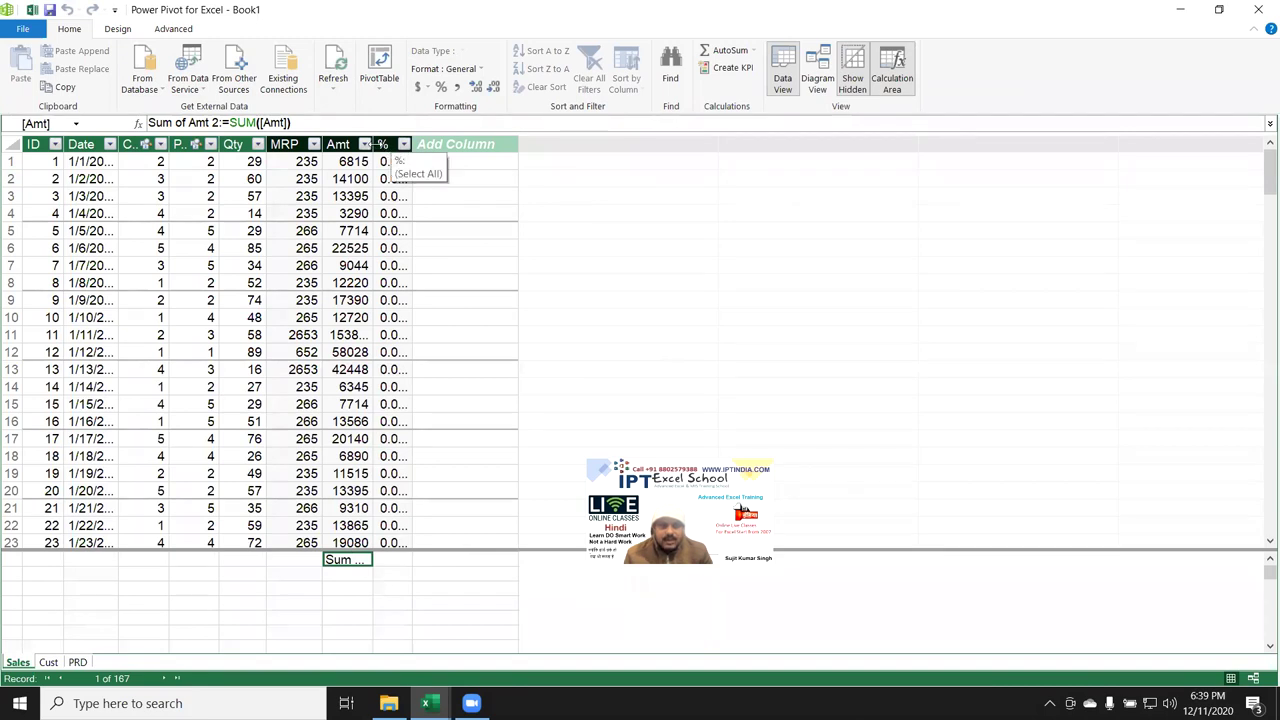
left_click_drag(373, 144, 489, 144)
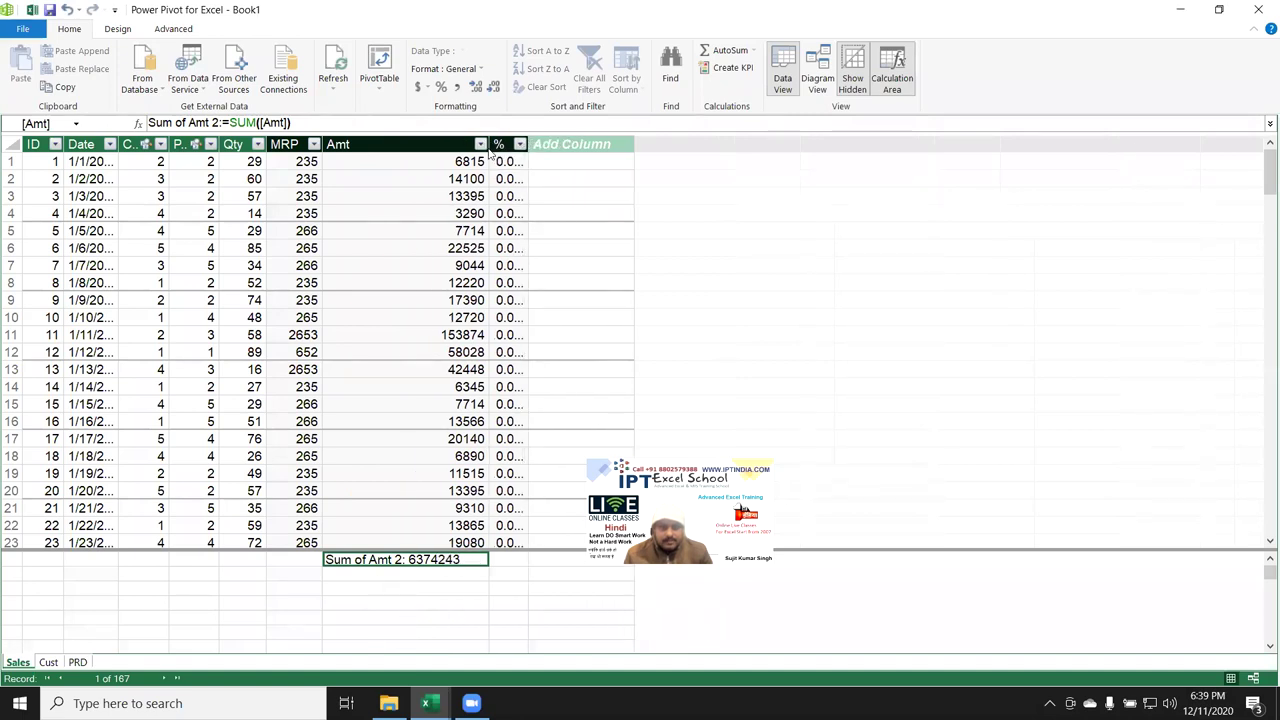
Review the Sum of Amt 2 measure (6374243) and return to the Excel workbook
left_click(243, 578)
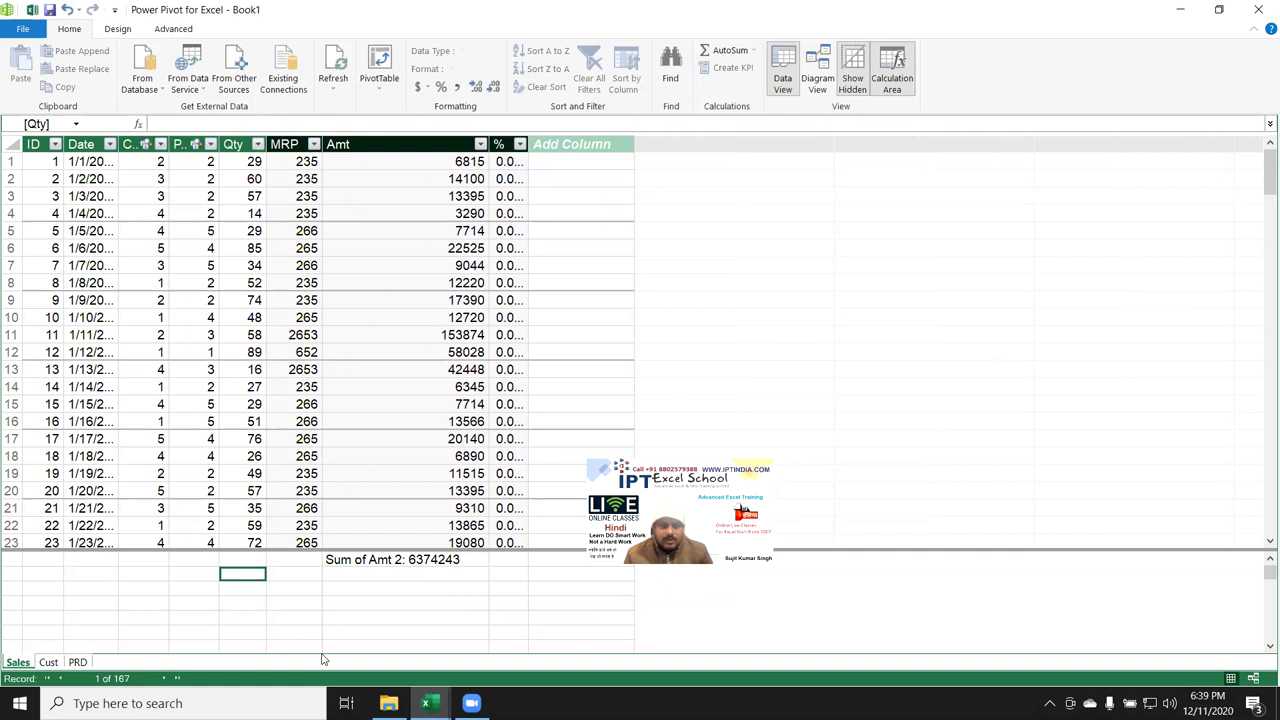
mouse_move(428, 703)
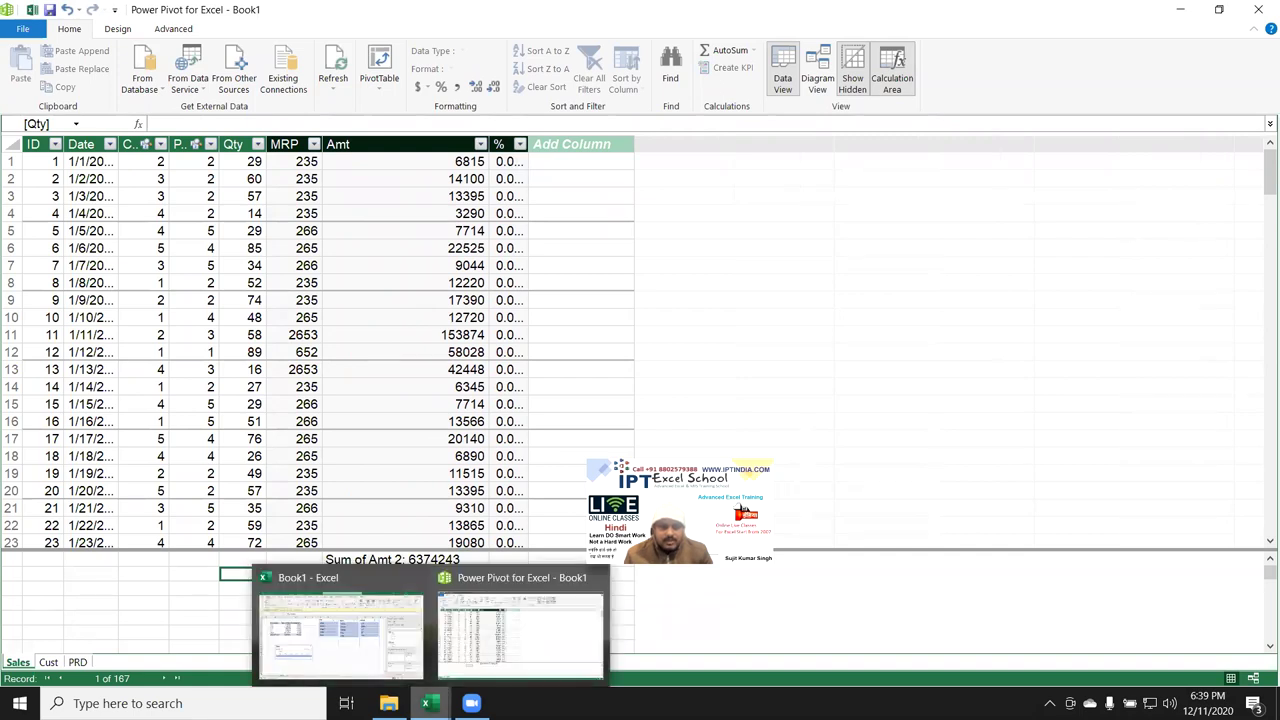
left_click(418, 661)
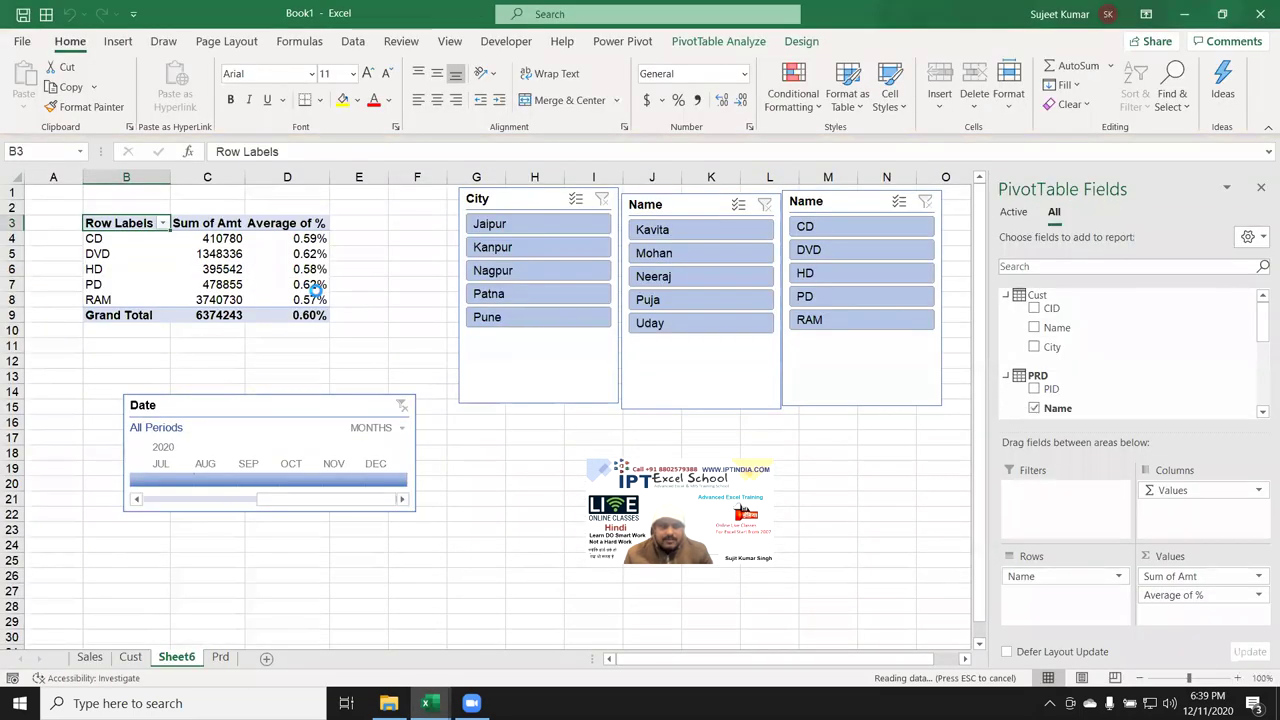
Refresh the PivotTable and scroll the field list down to the Sum of Amt 2 measure
right_click(283, 284)
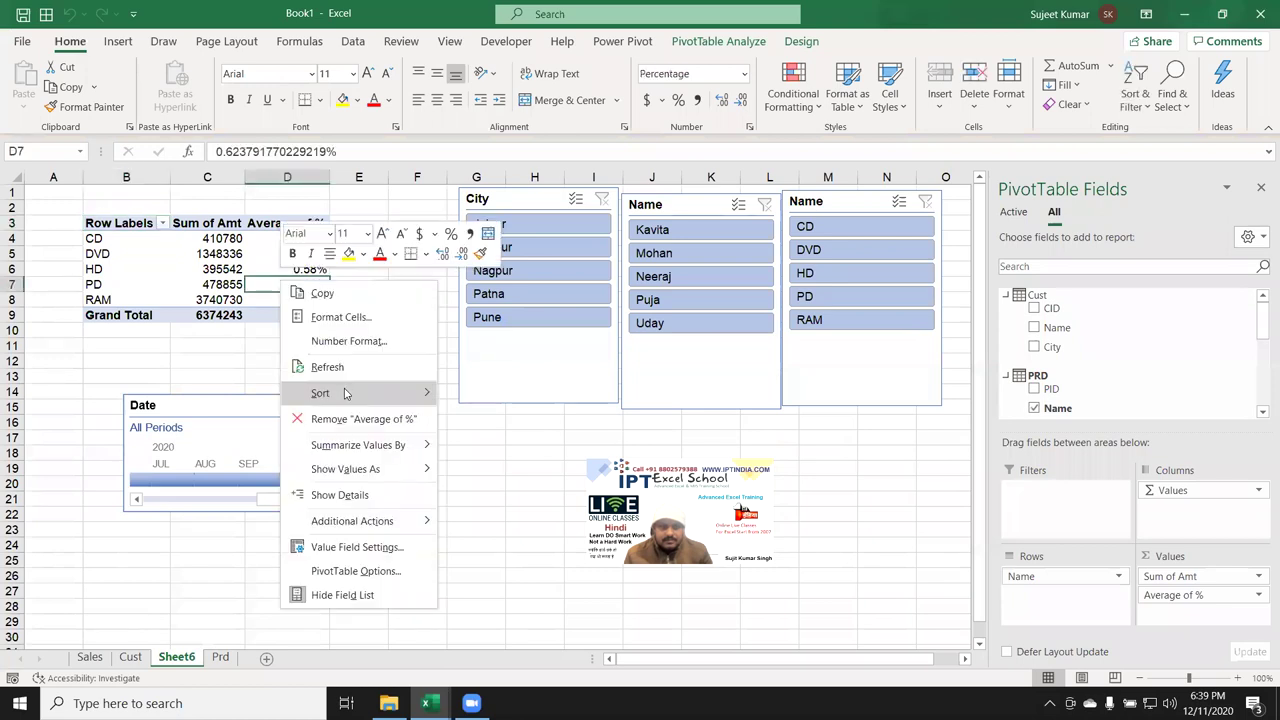
left_click(341, 370)
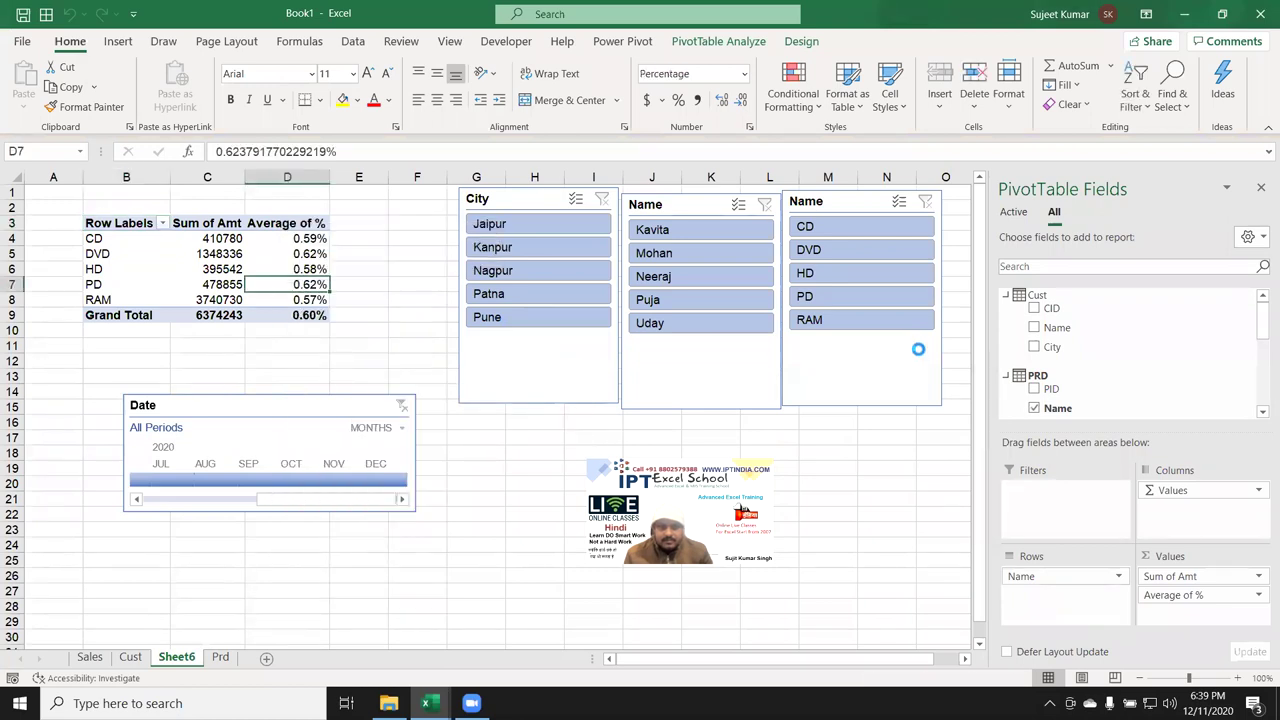
scroll(1031, 331, "down", 1)
scroll(1050, 380, "down", 1)
scroll(1150, 400, "down", 1)
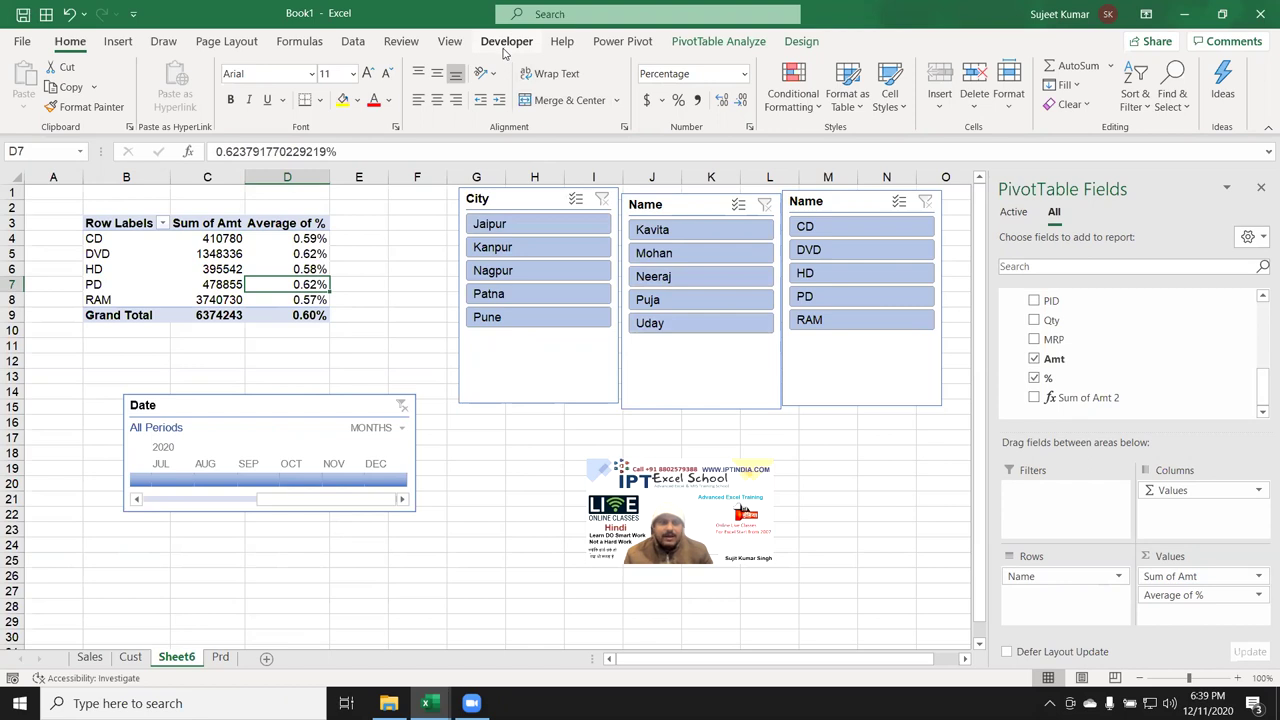
Open the Data tab's Get Data source list and close it again
left_click(352, 41)
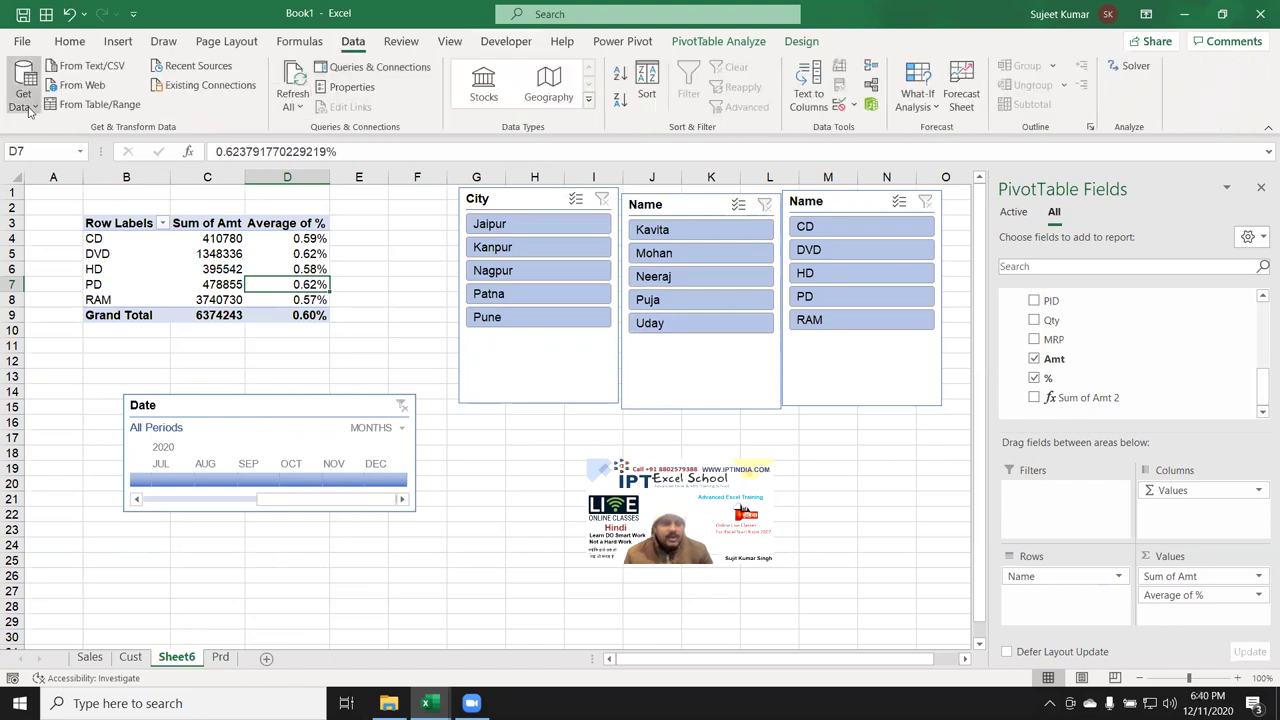
left_click(29, 111)
mouse_move(143, 335)
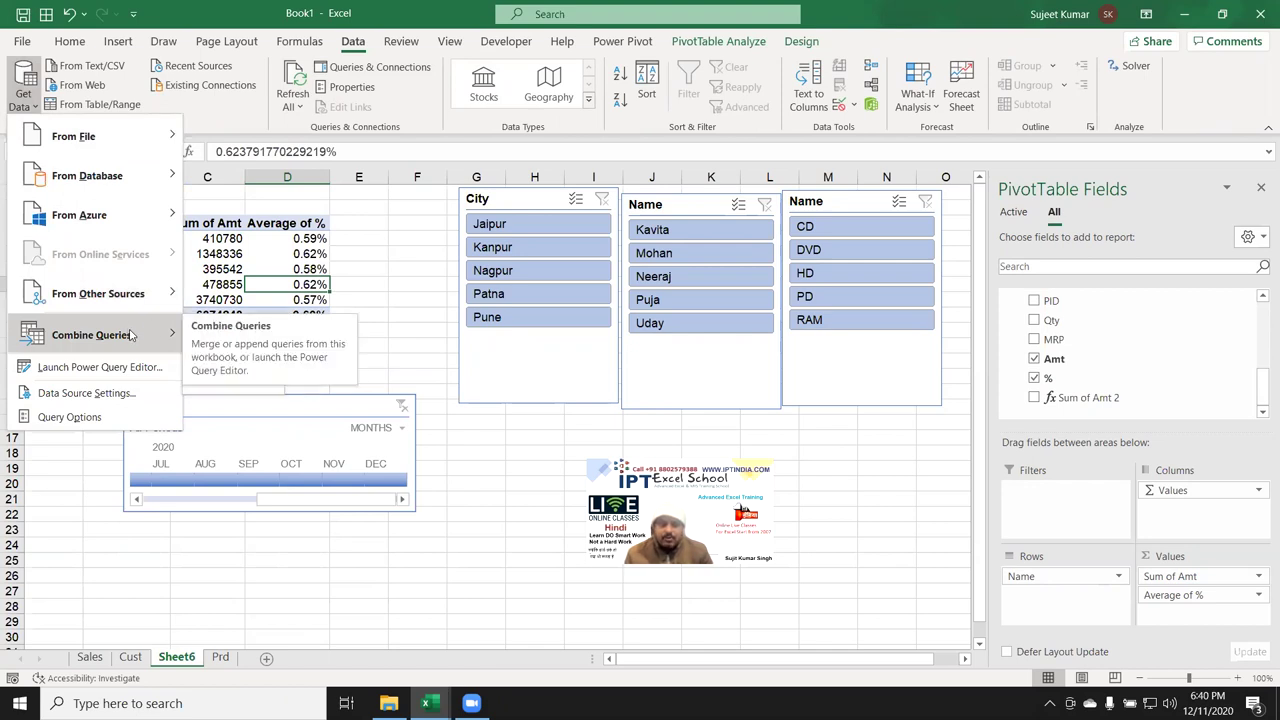
left_click(146, 594)
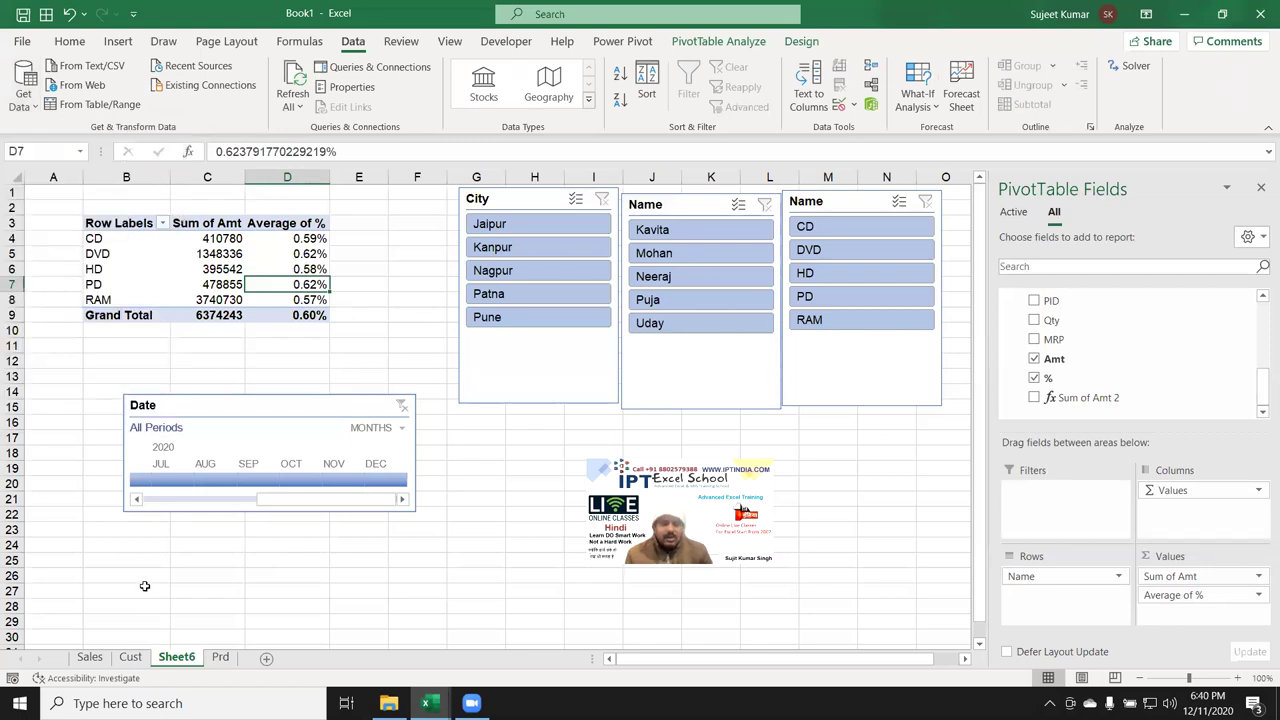